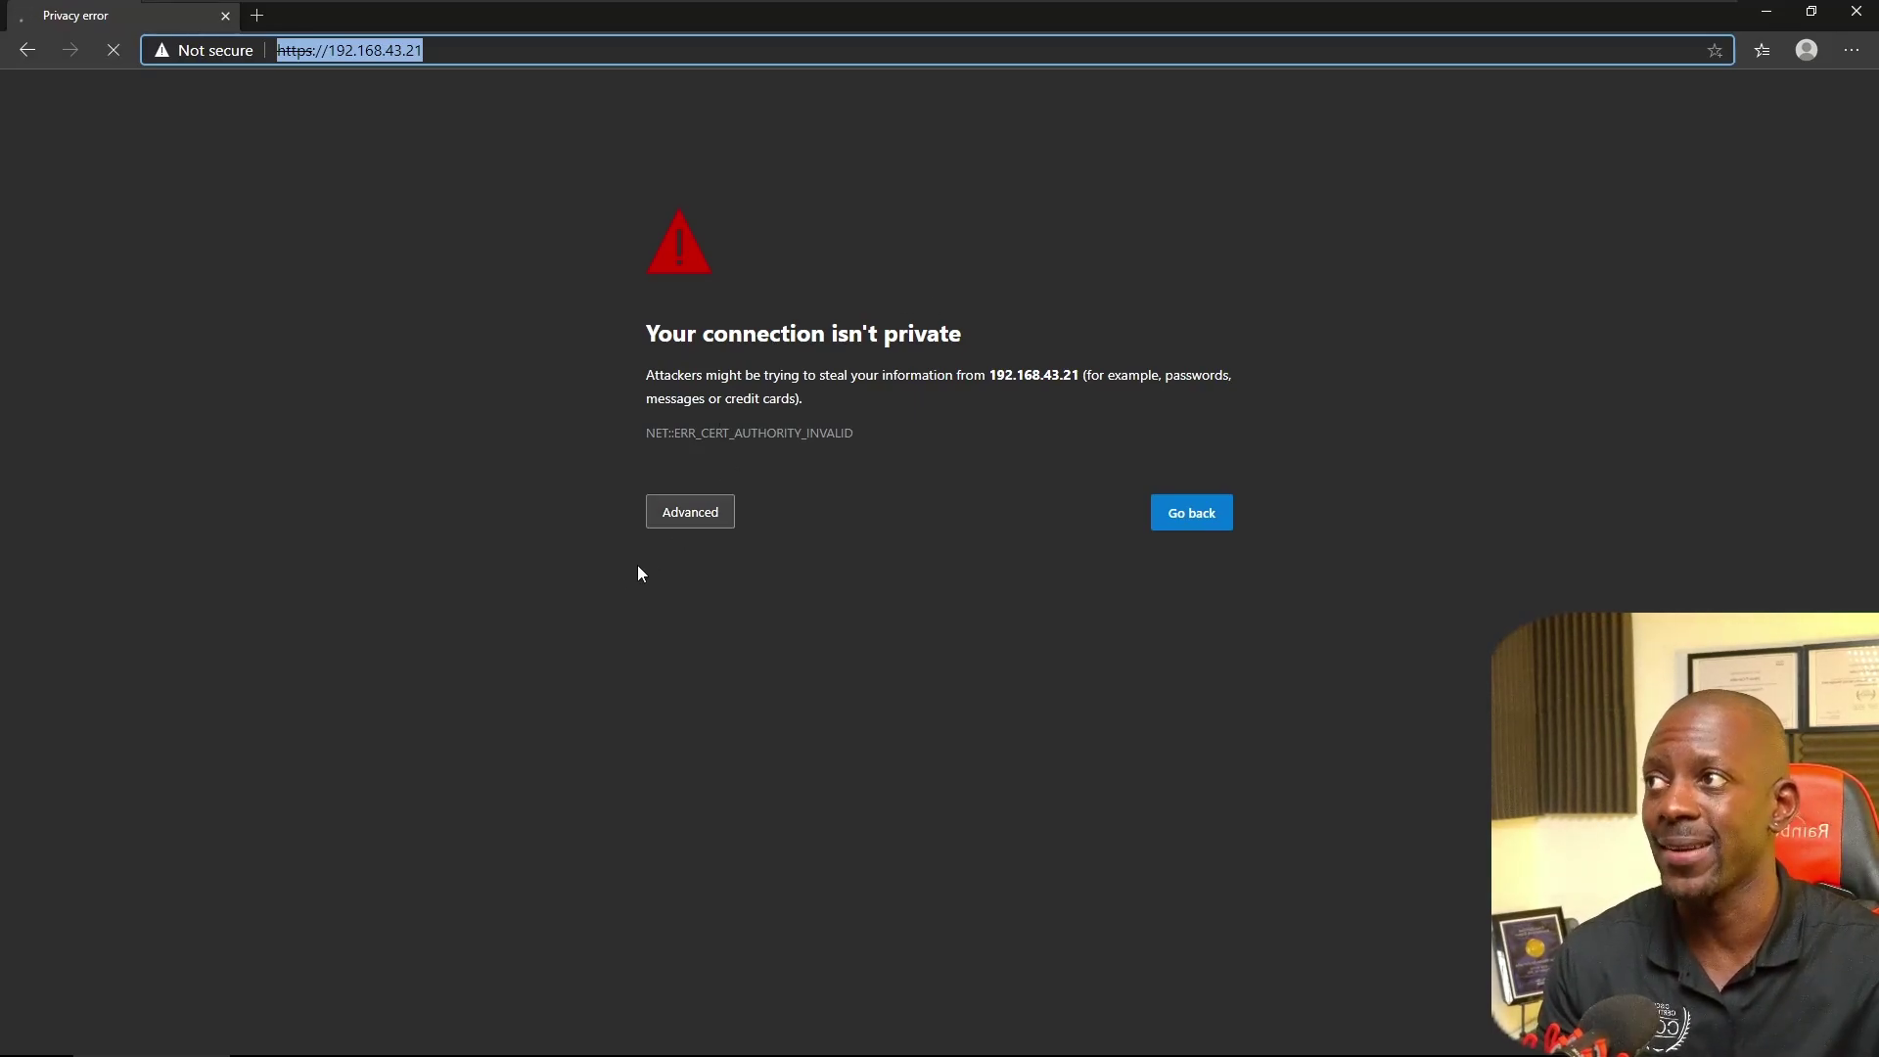
Proceed past the browser certificate warning and log in to ISE as admin
left_click(666, 519)
left_click(736, 671)
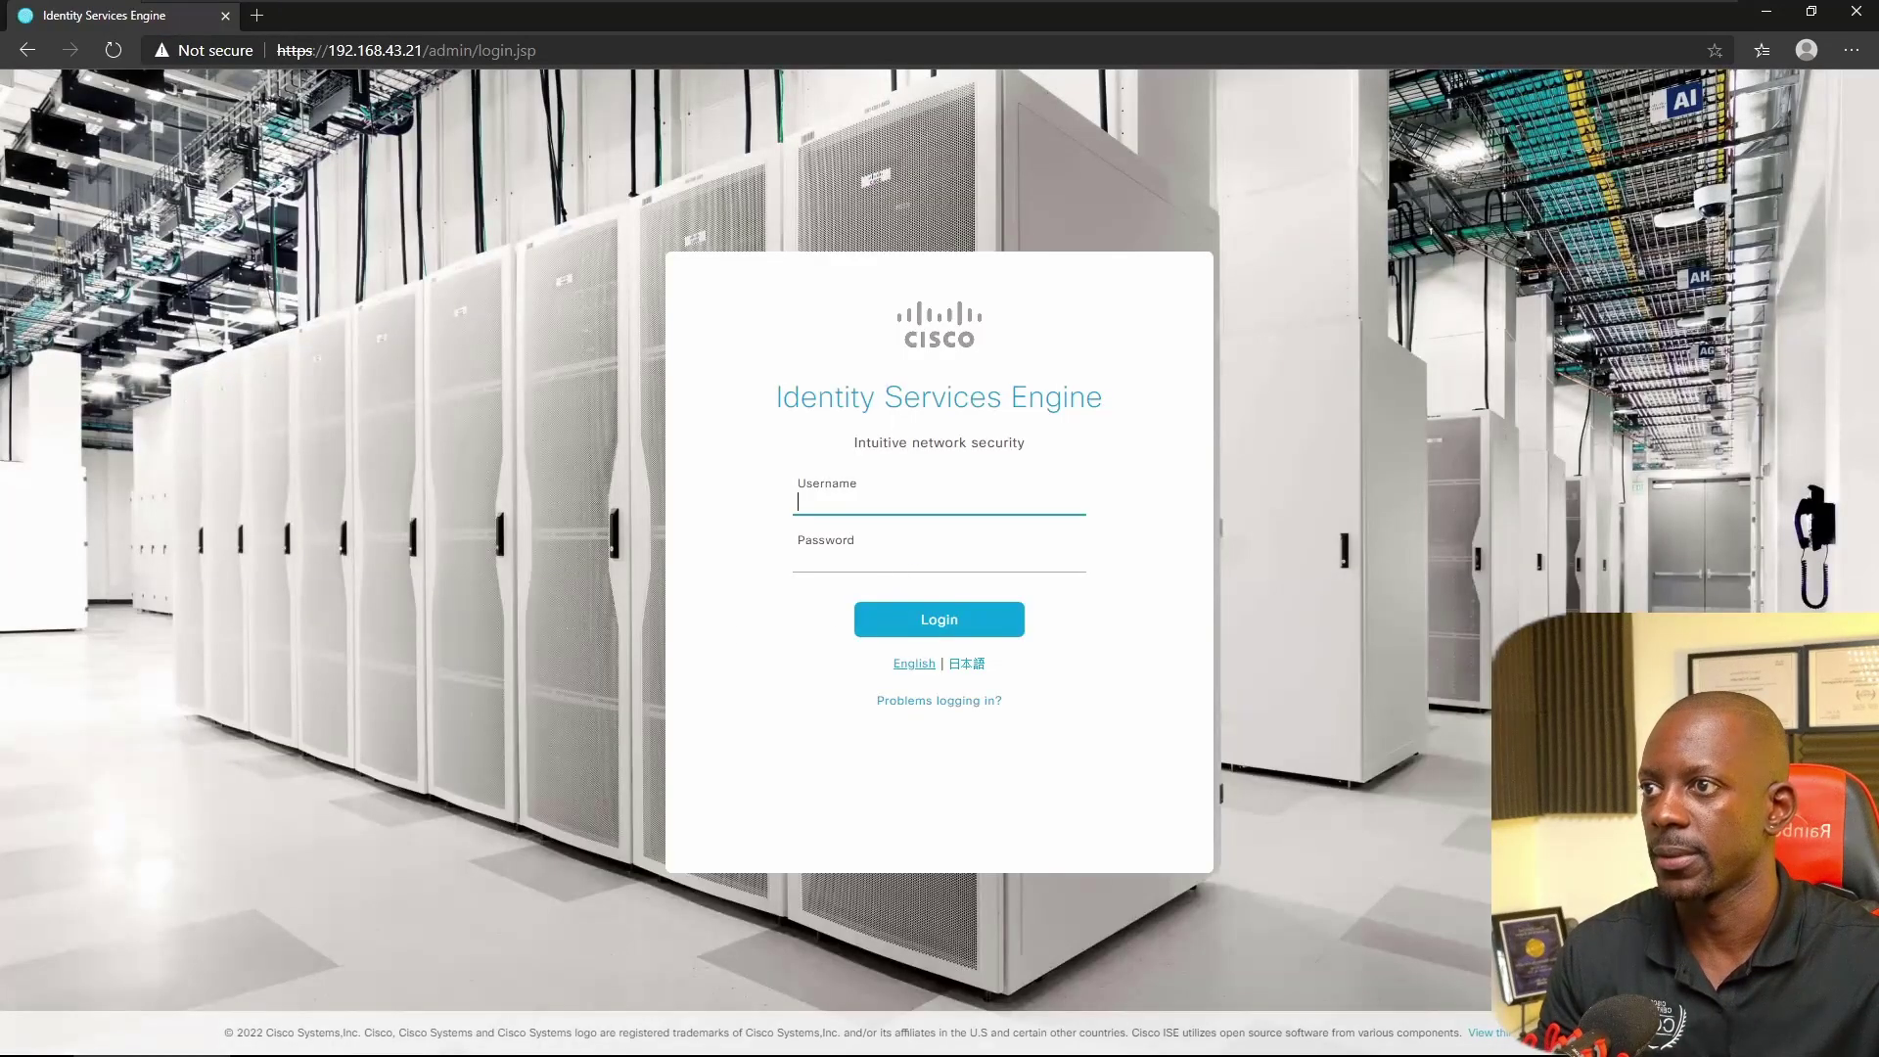
type("admin")
key("Tab")
type("********")
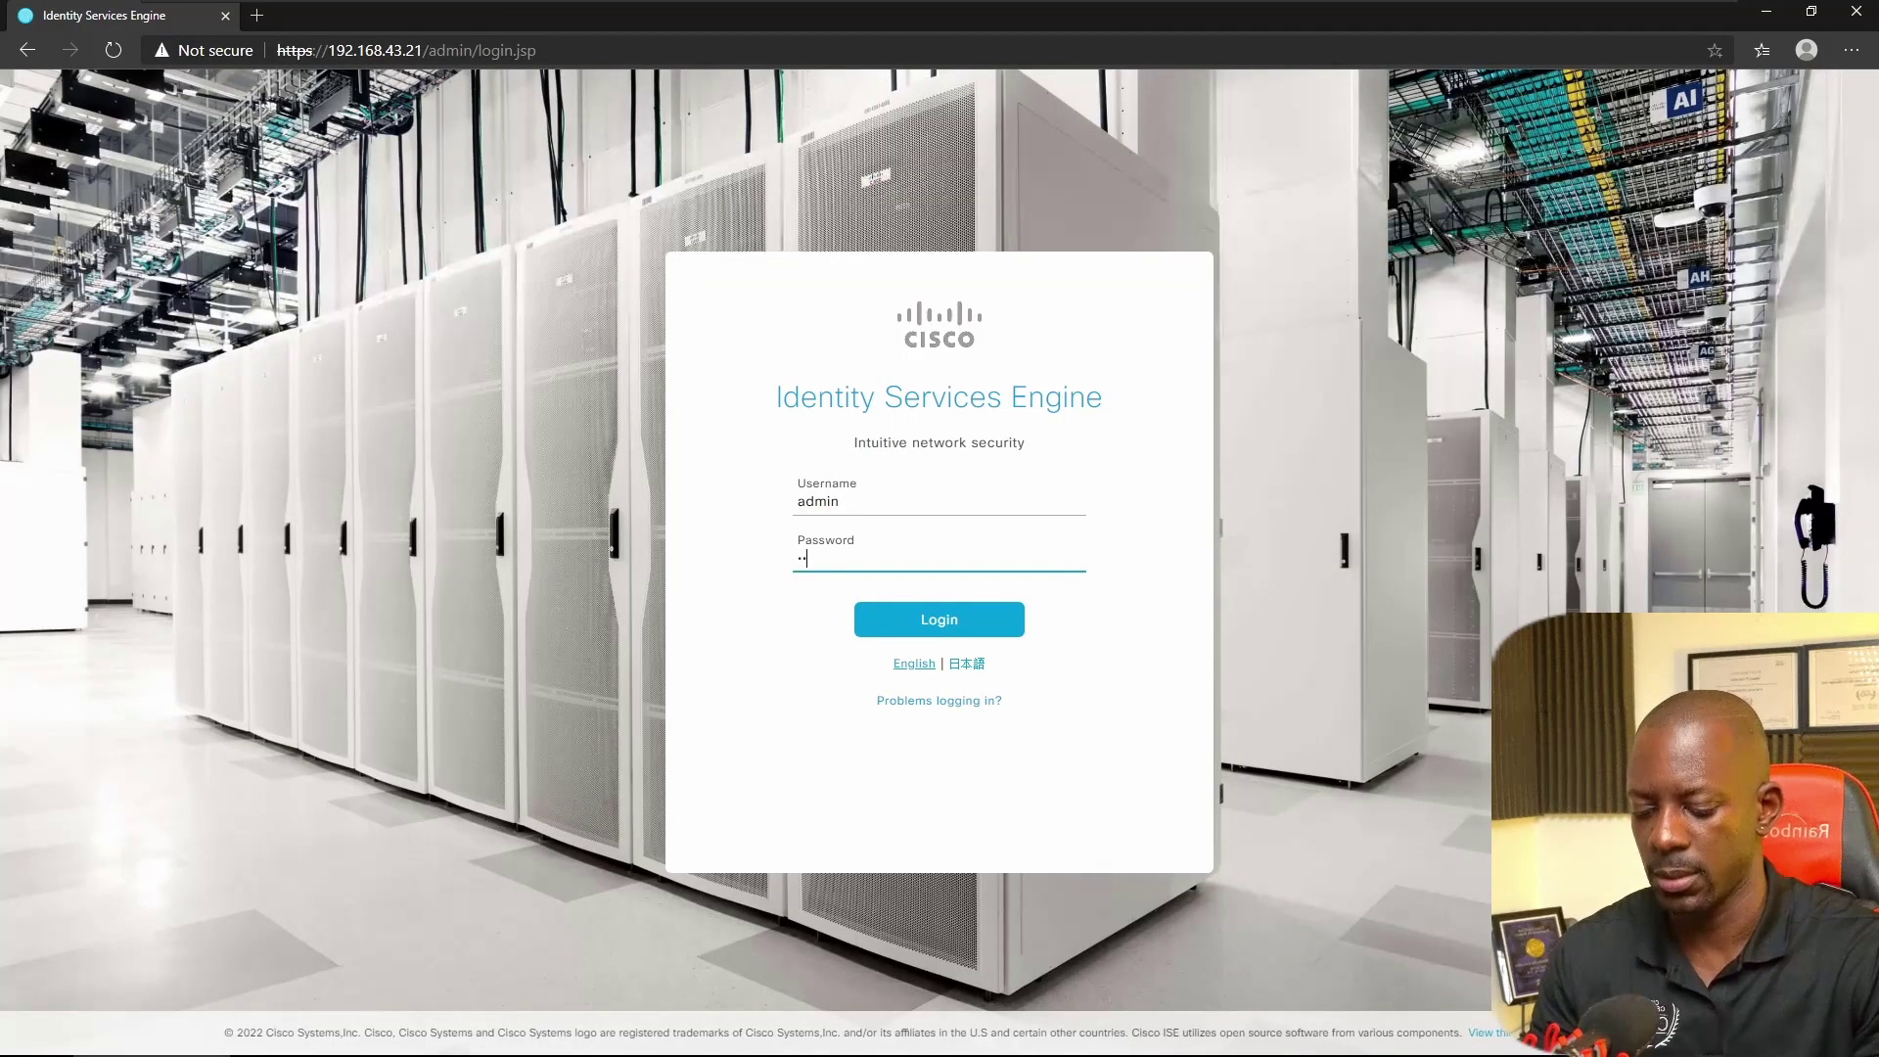
key("Return")
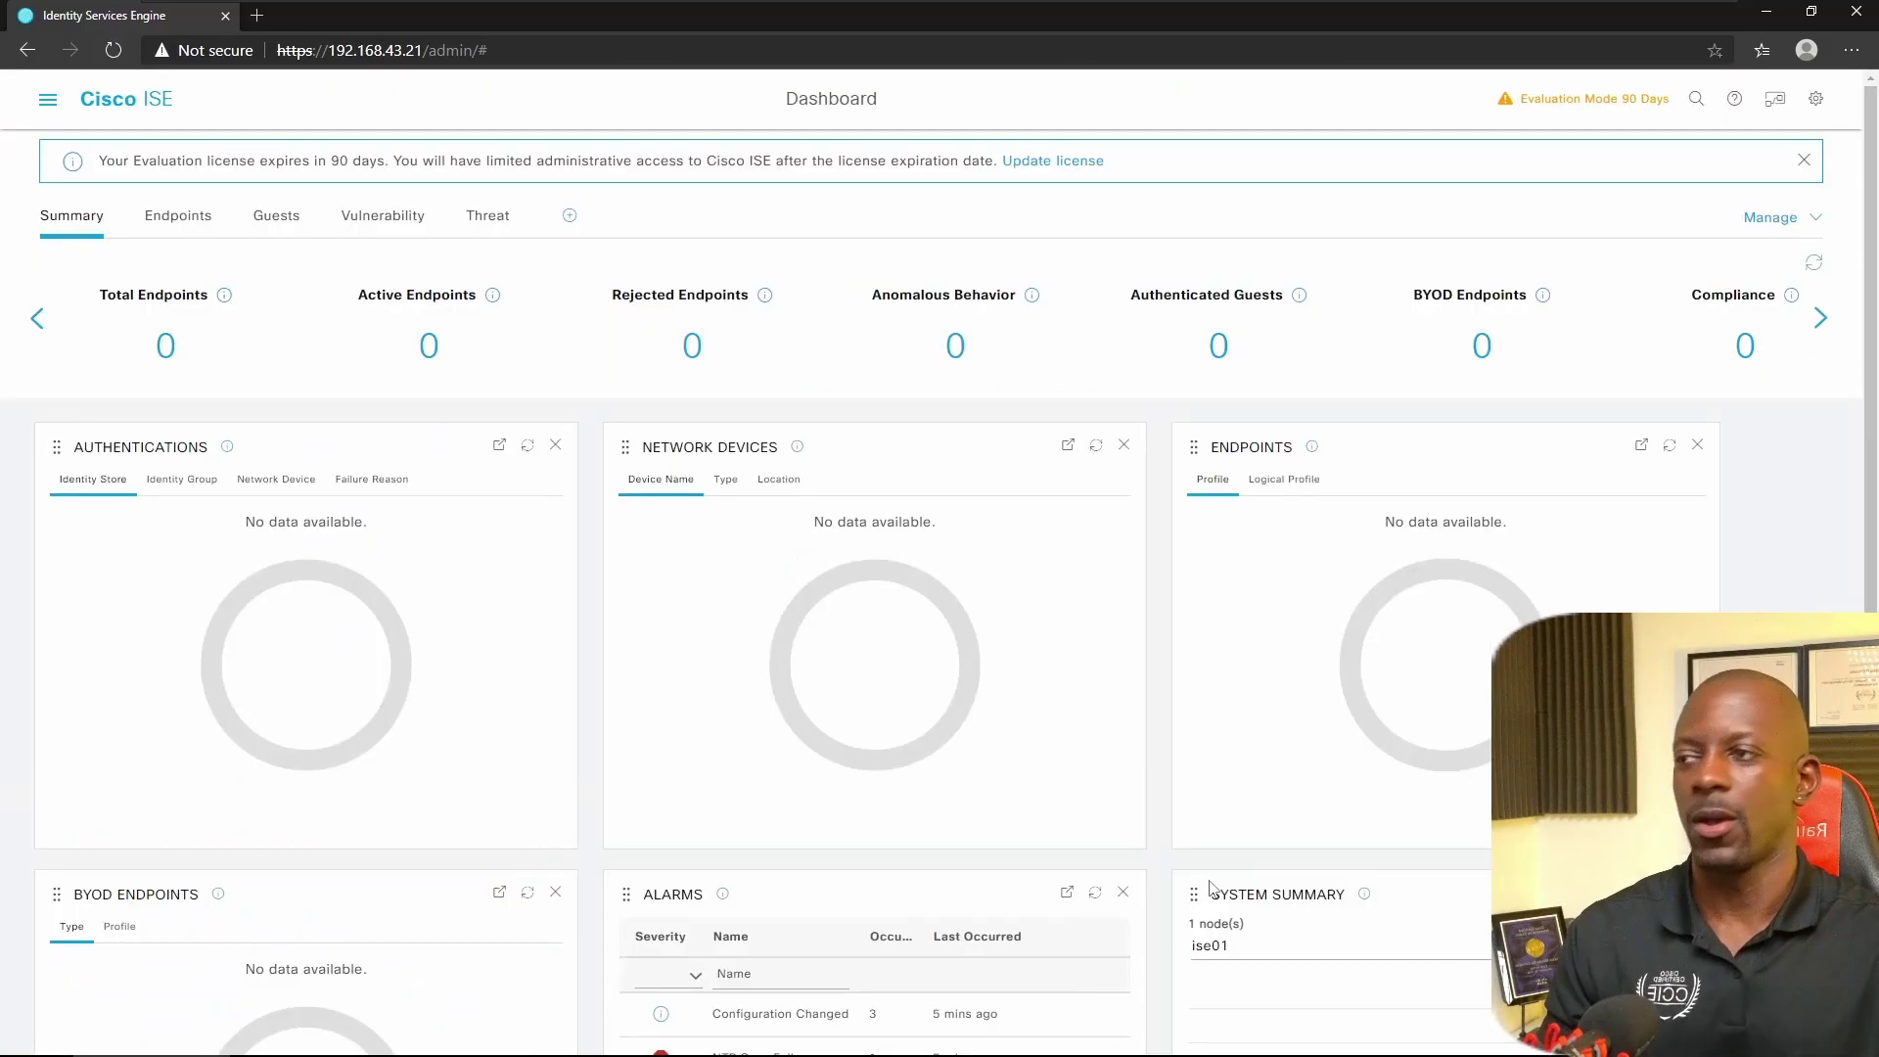
Go to Administration > System > Certificates to list ise01's system certificates
left_click(39, 95)
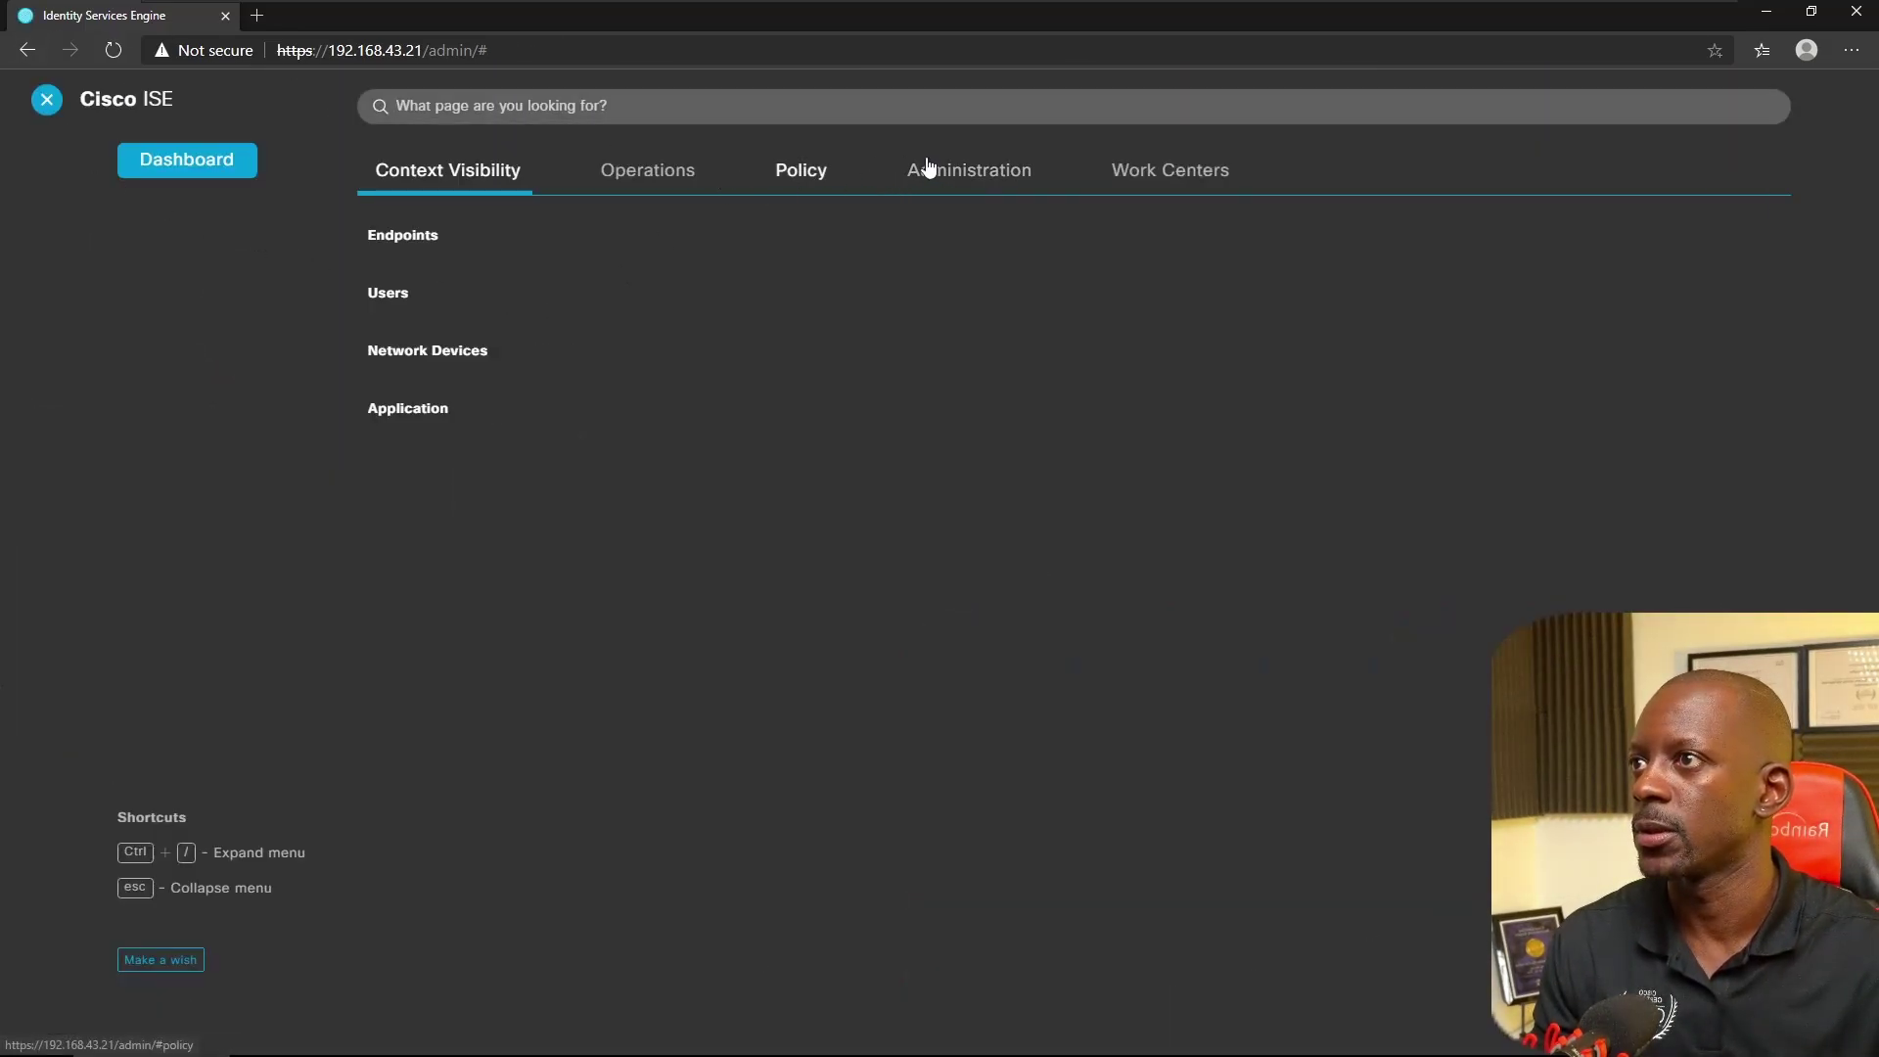
left_click(935, 174)
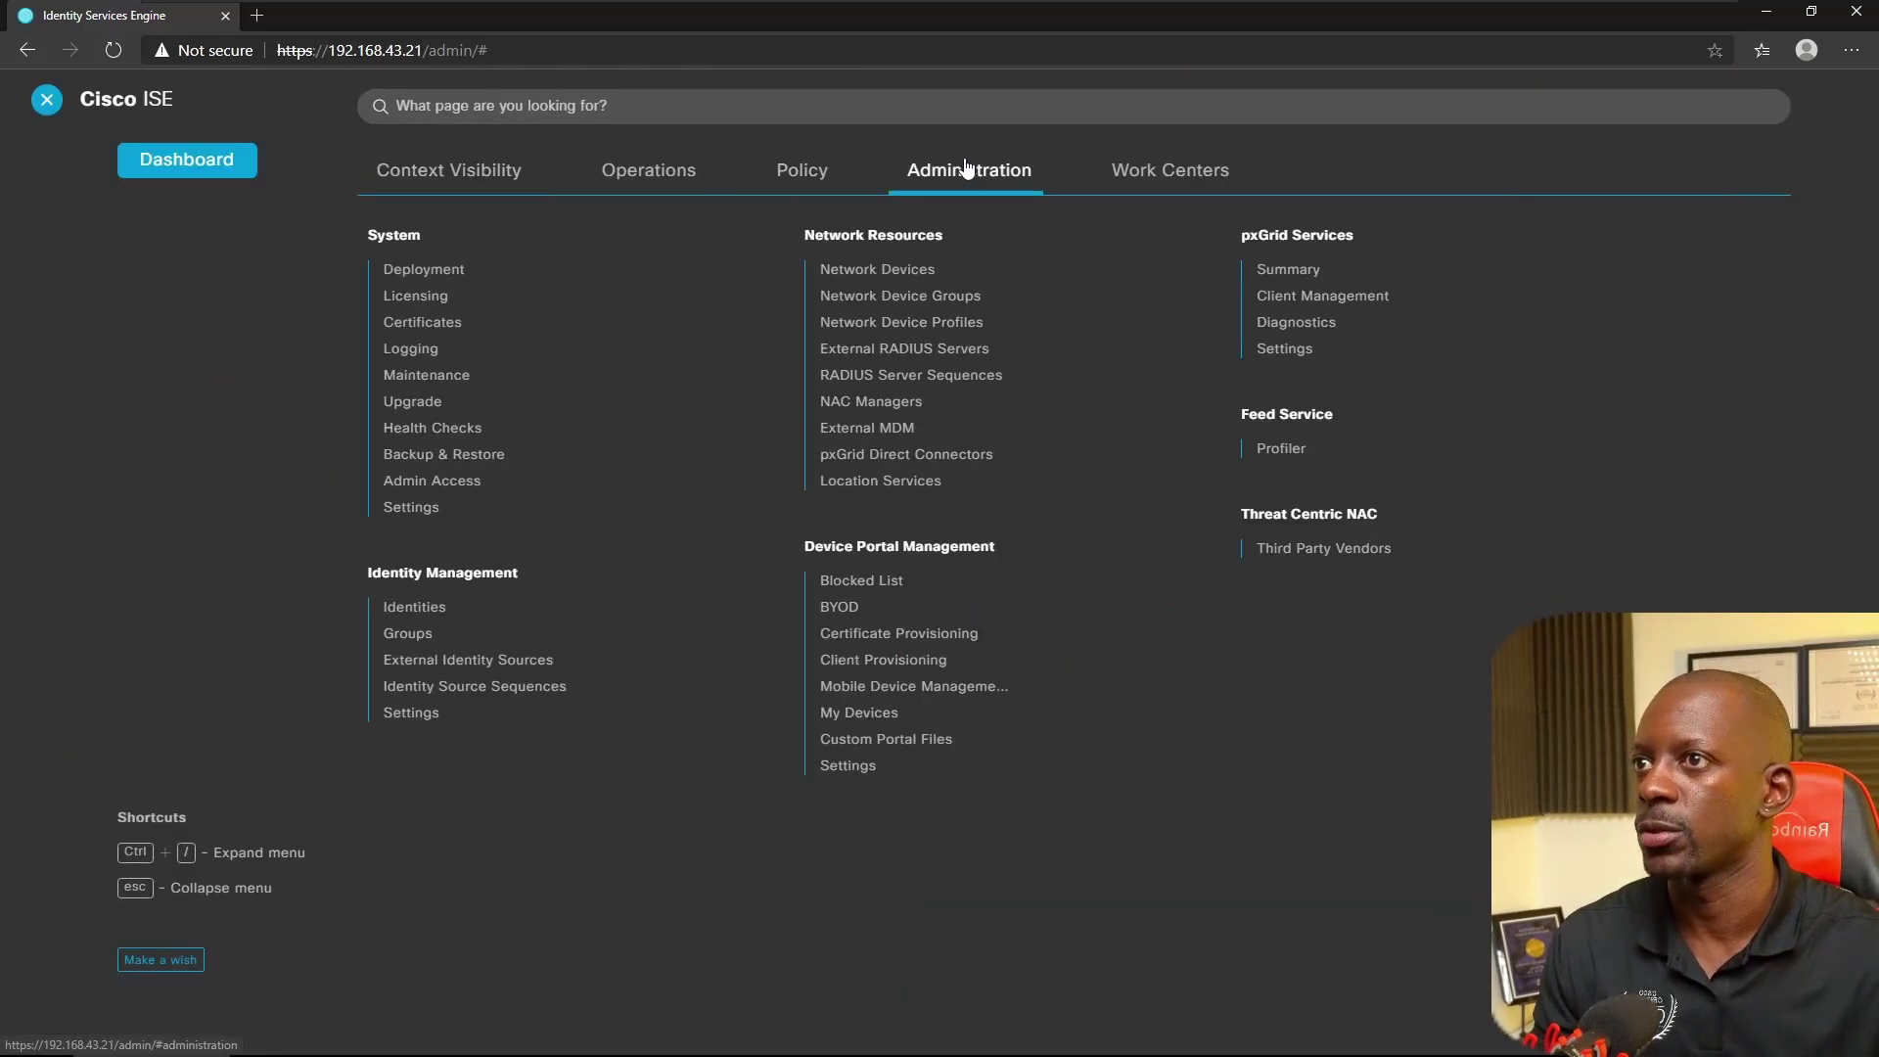
left_click(451, 328)
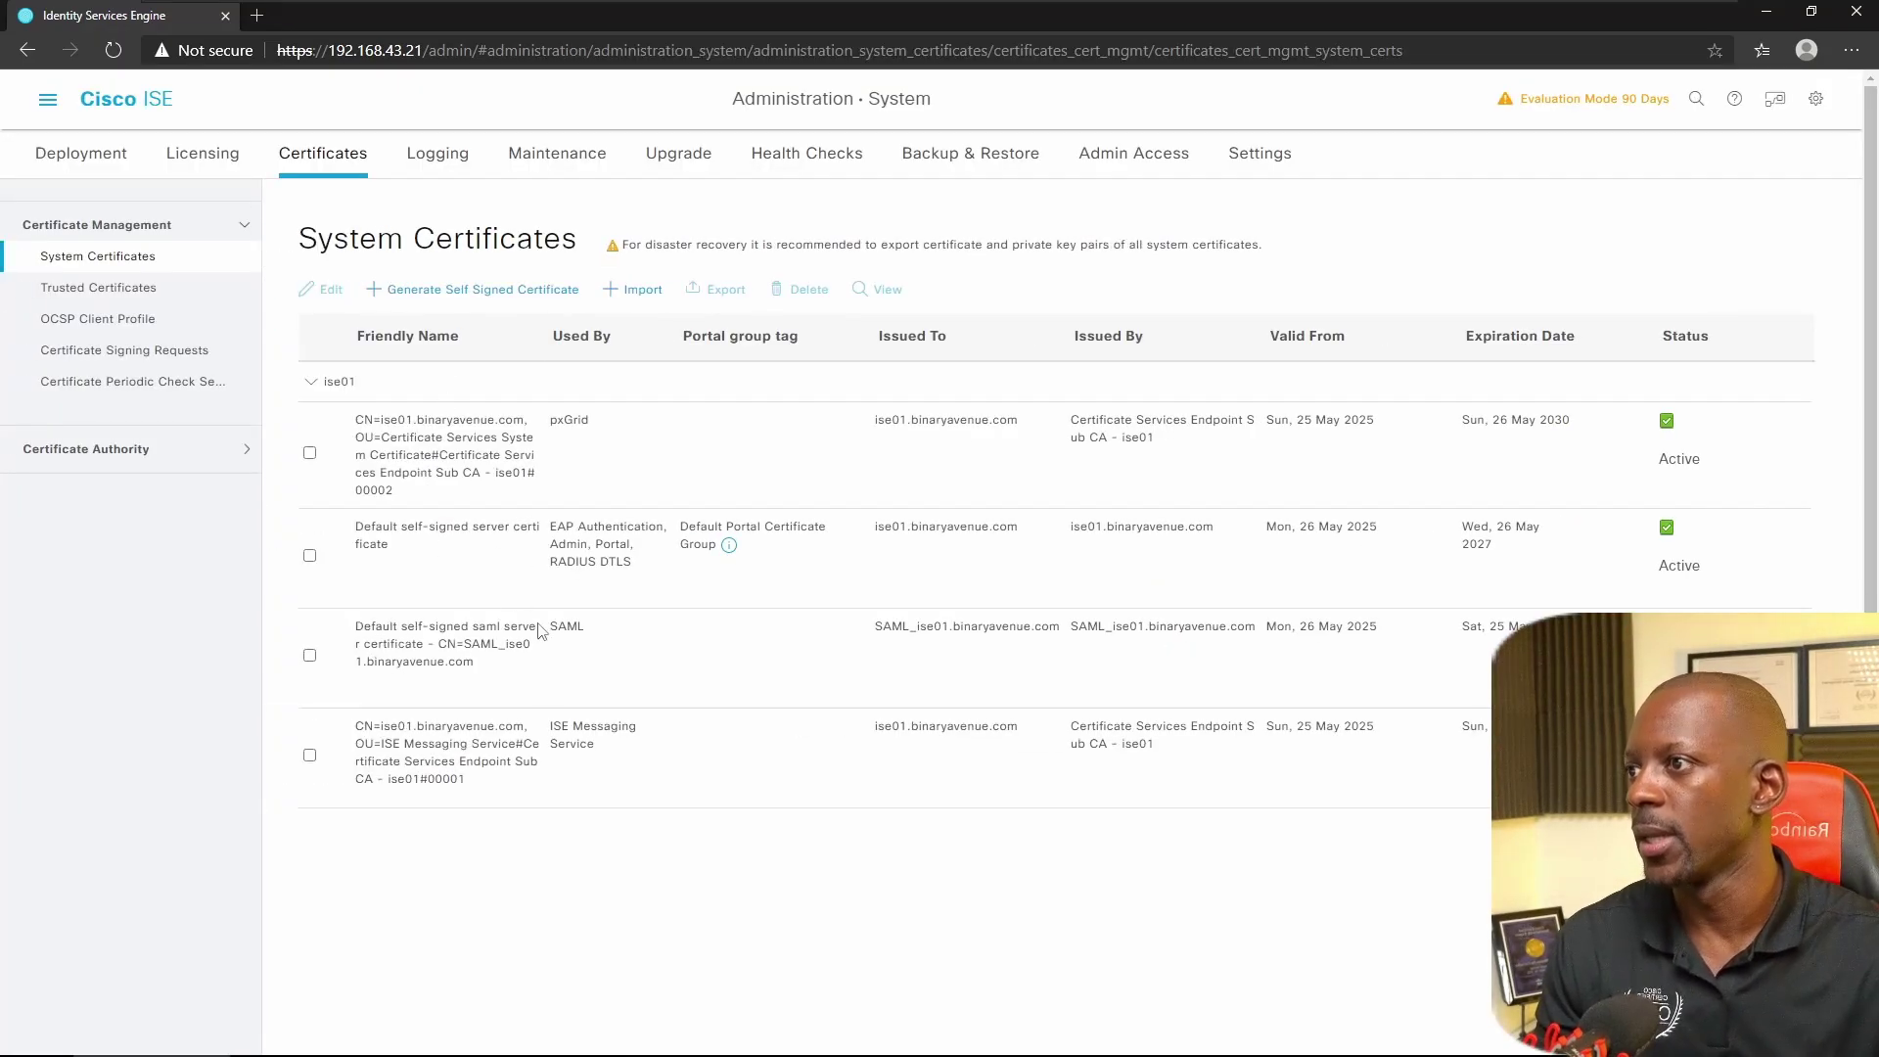
left_click_drag(353, 533, 421, 553)
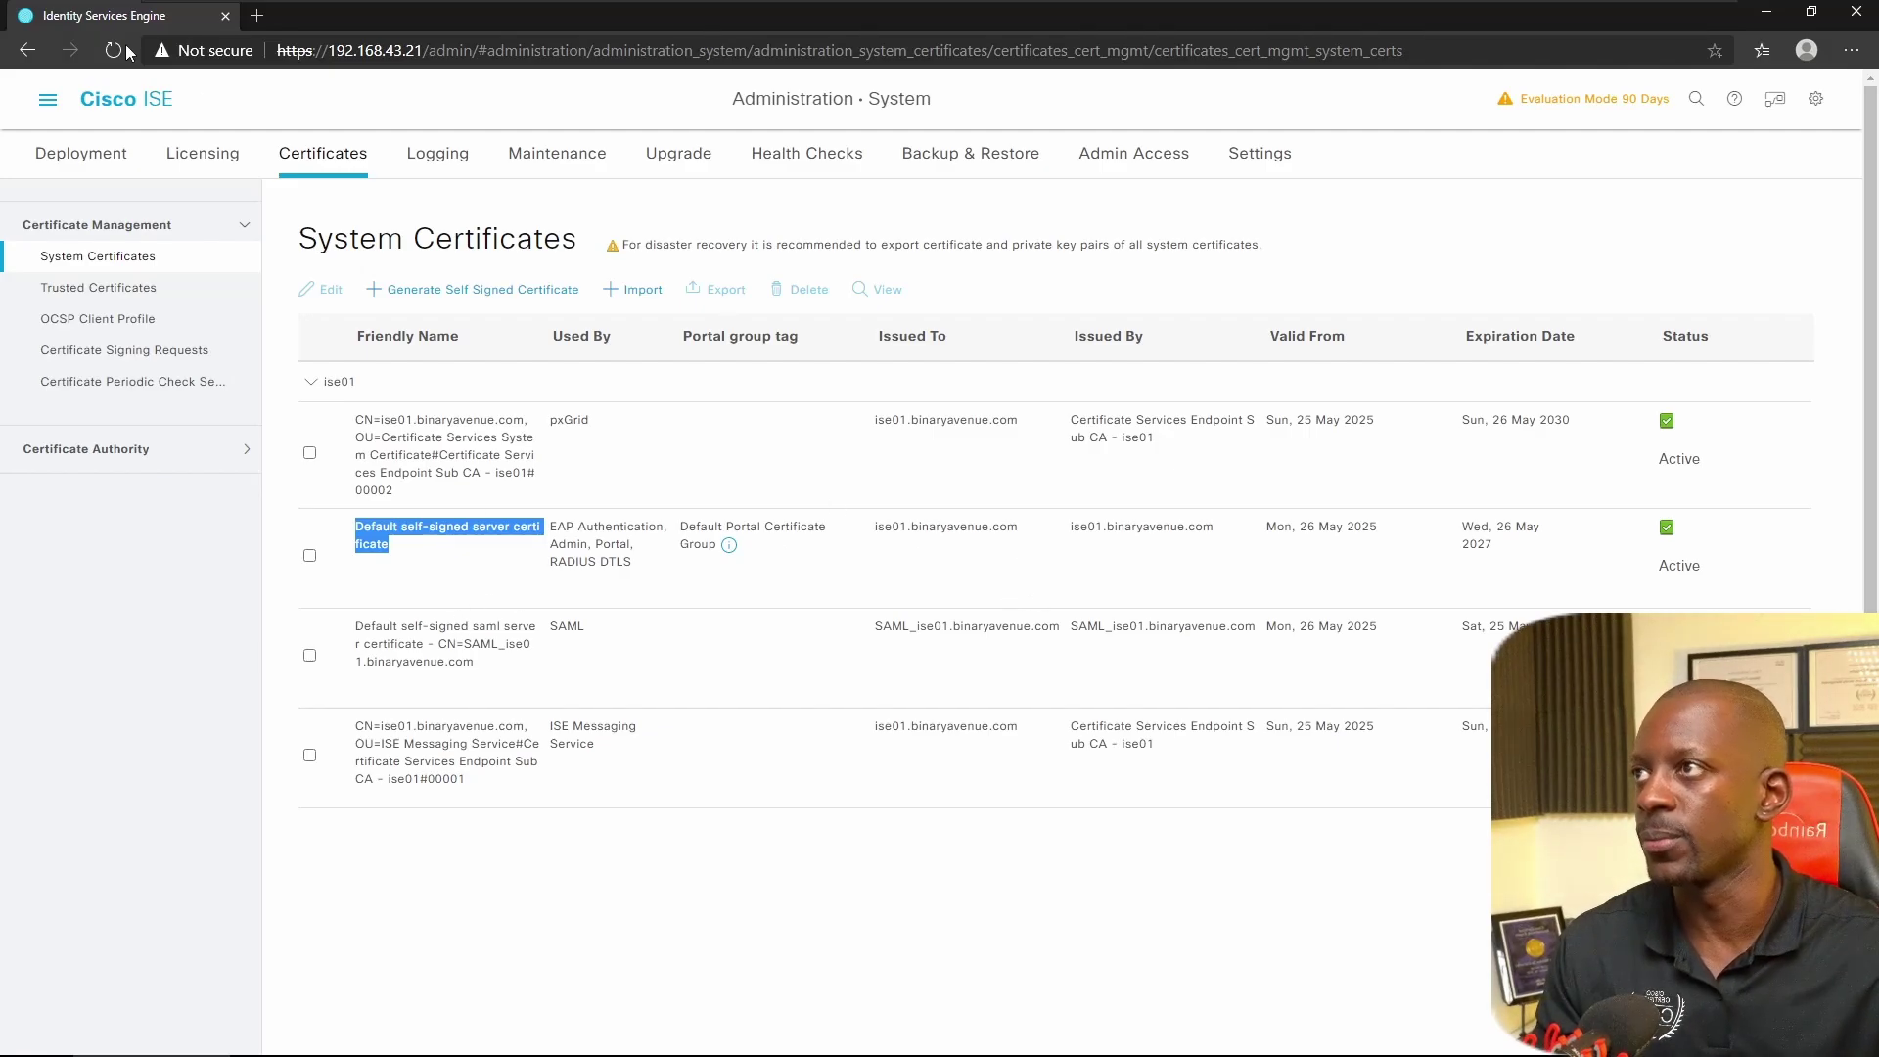
left_click(257, 18)
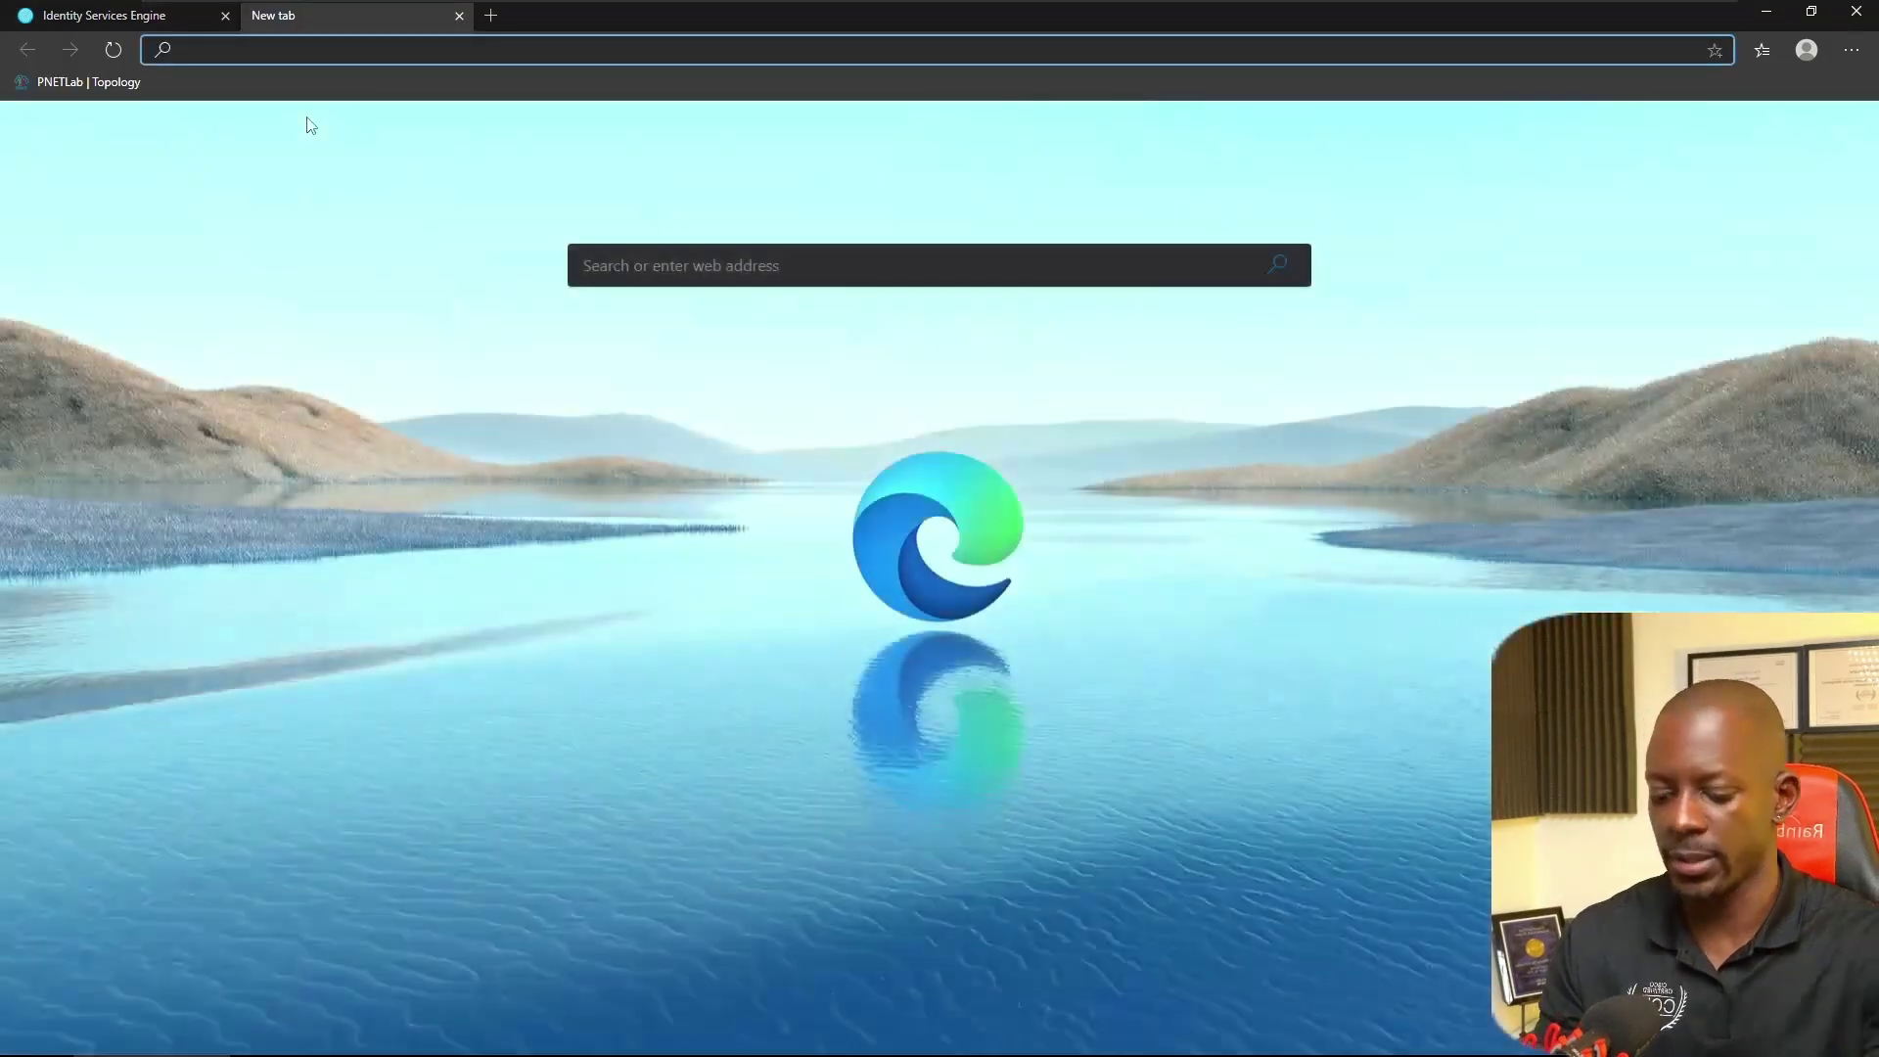
type("http://192")
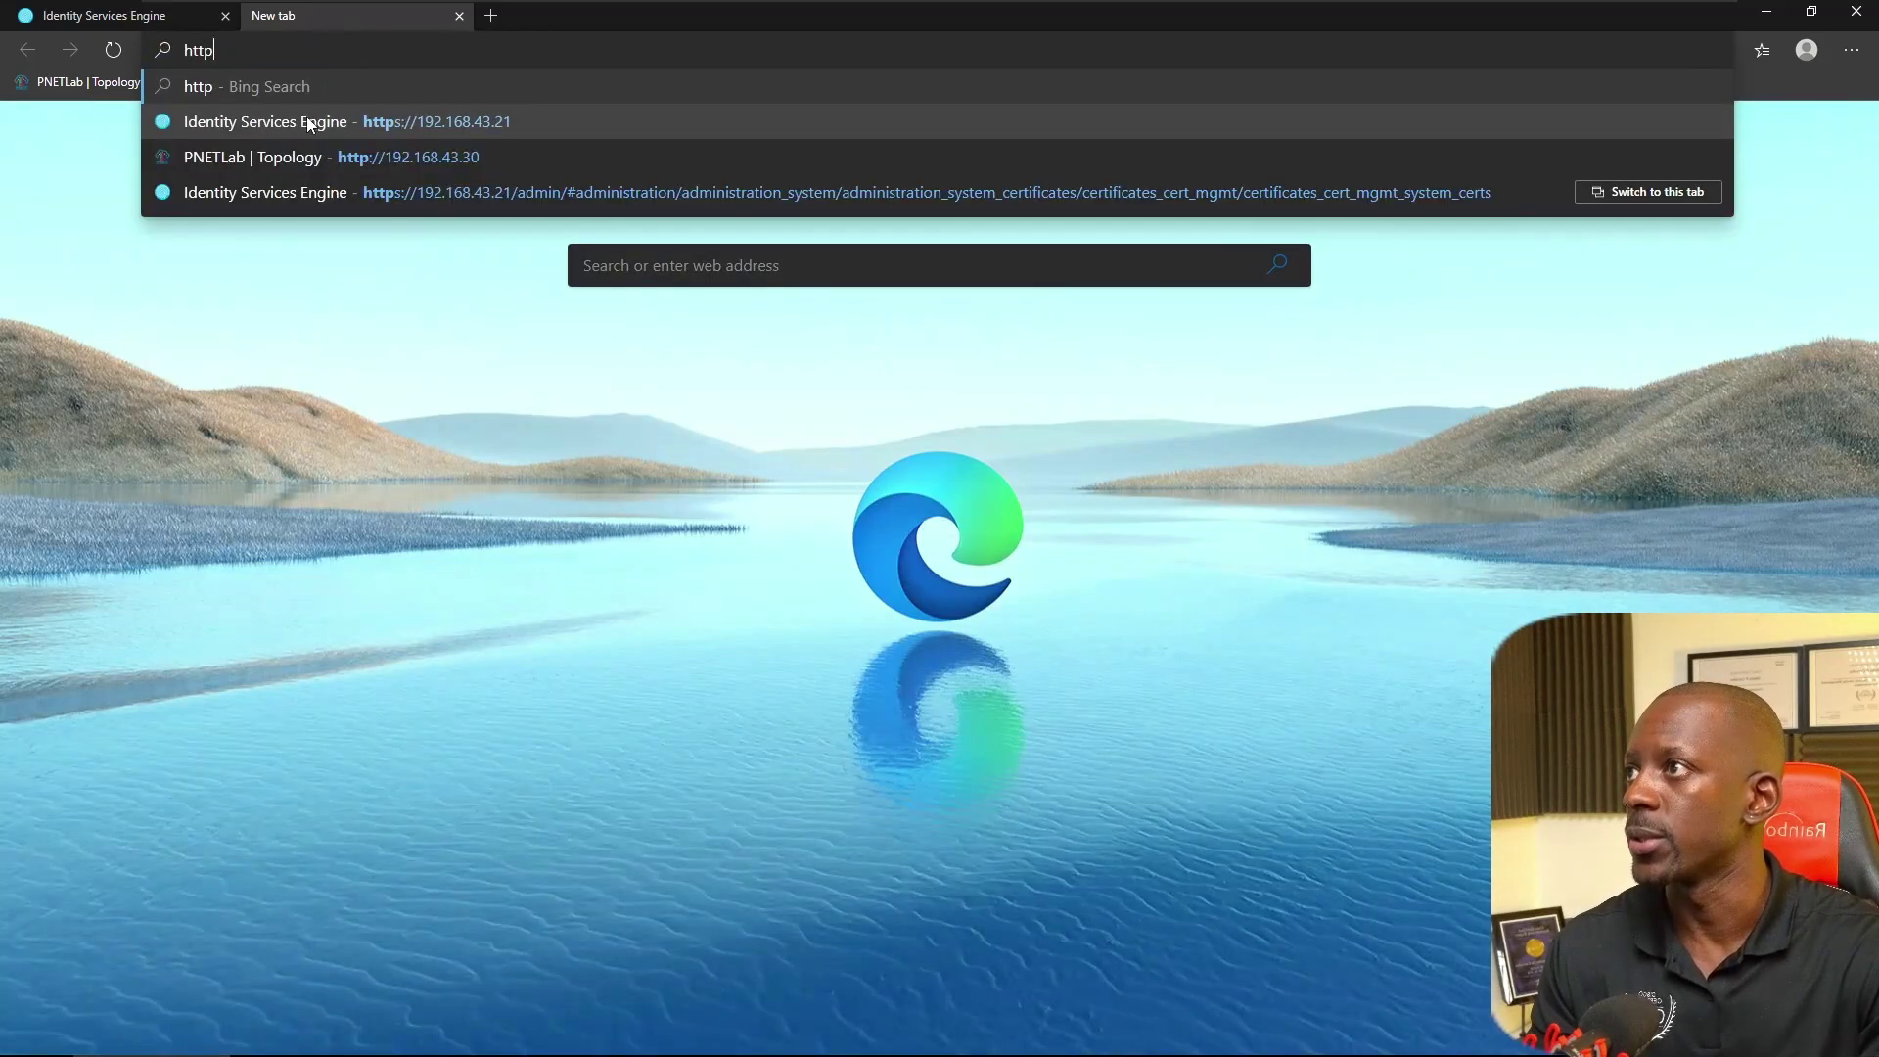
type(".168.43.3")
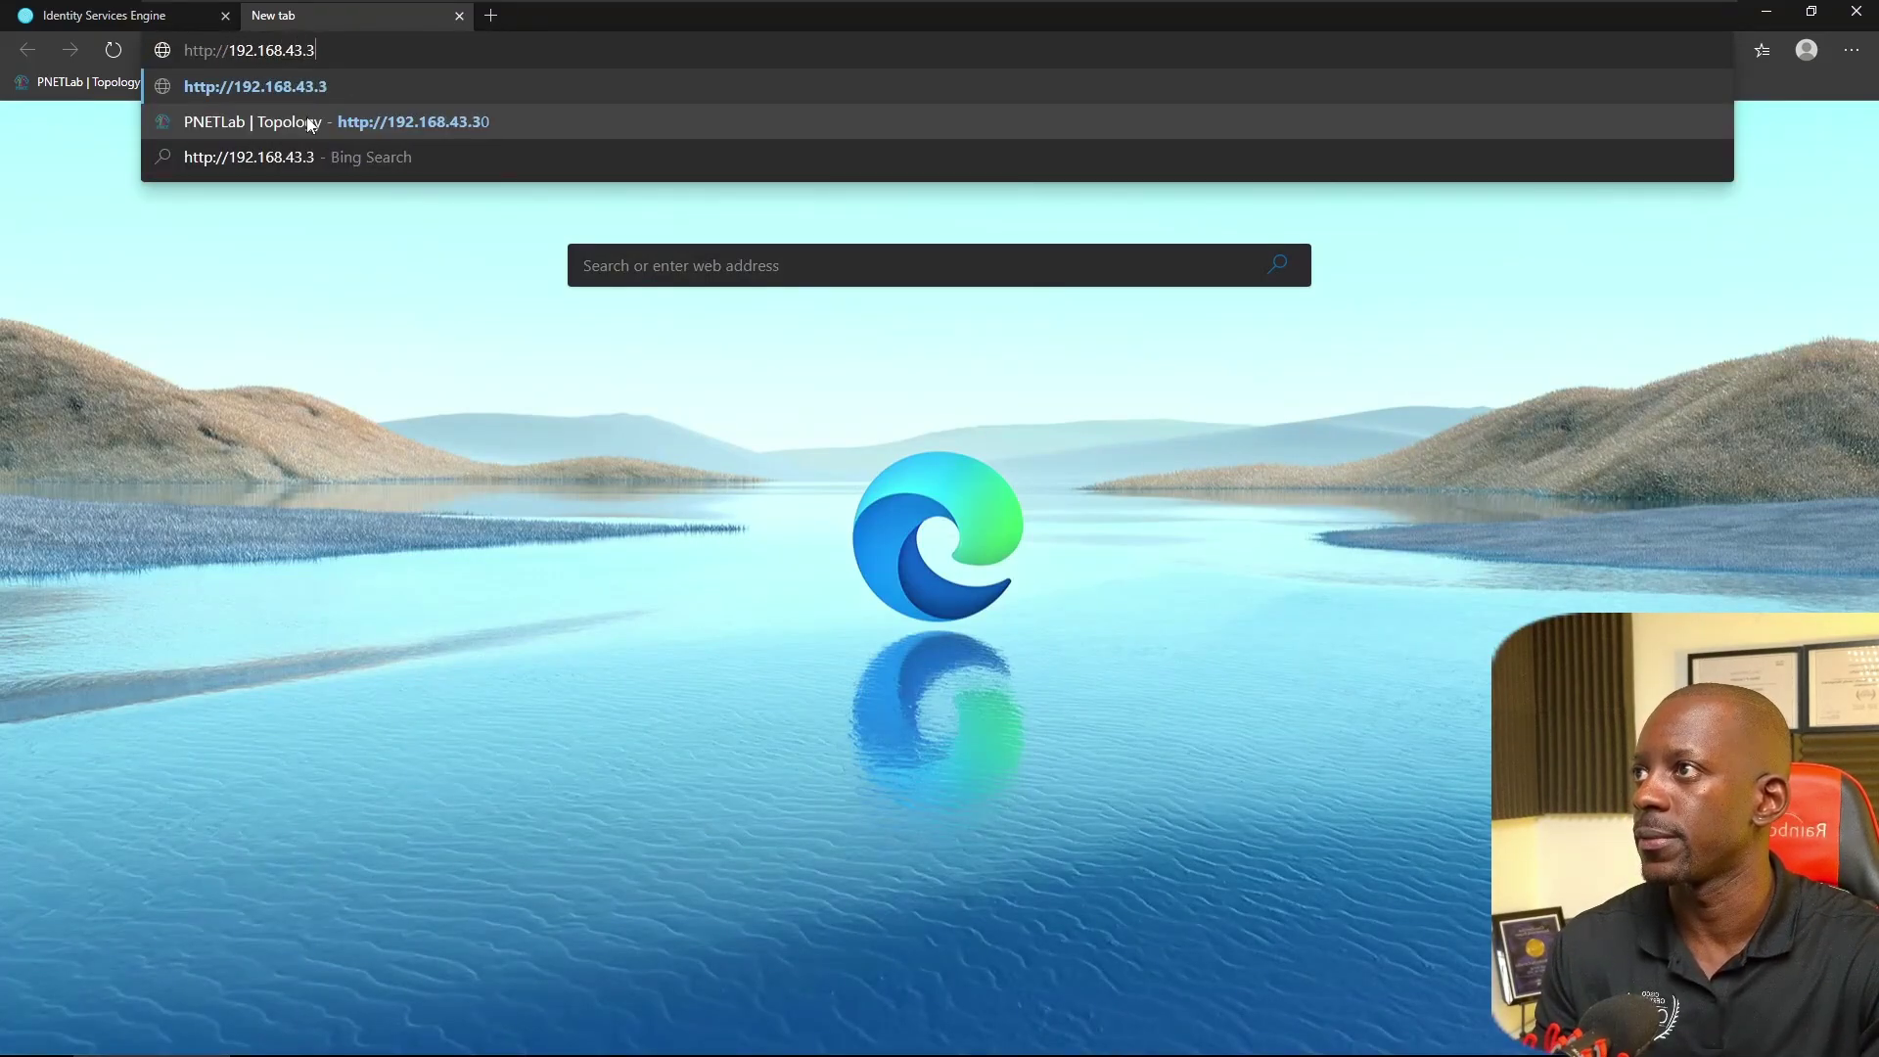
key("Return")
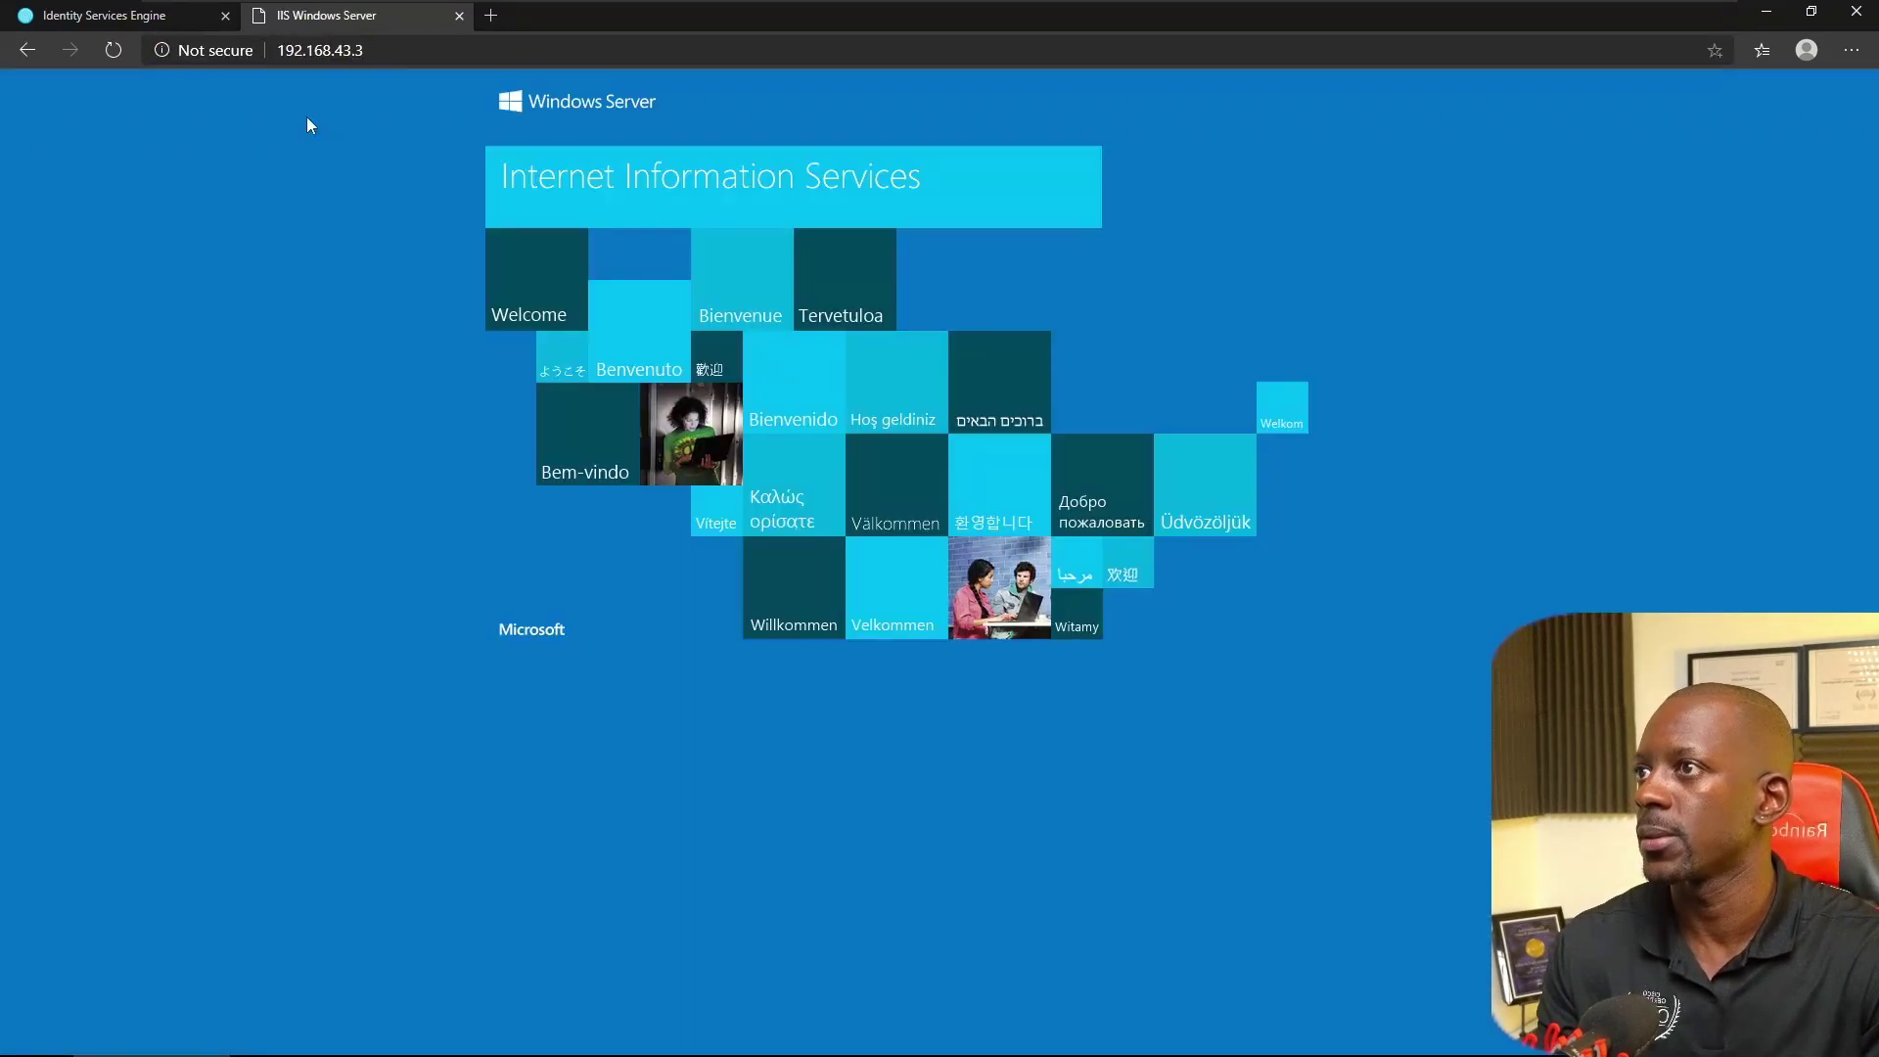
key("ctrl+l")
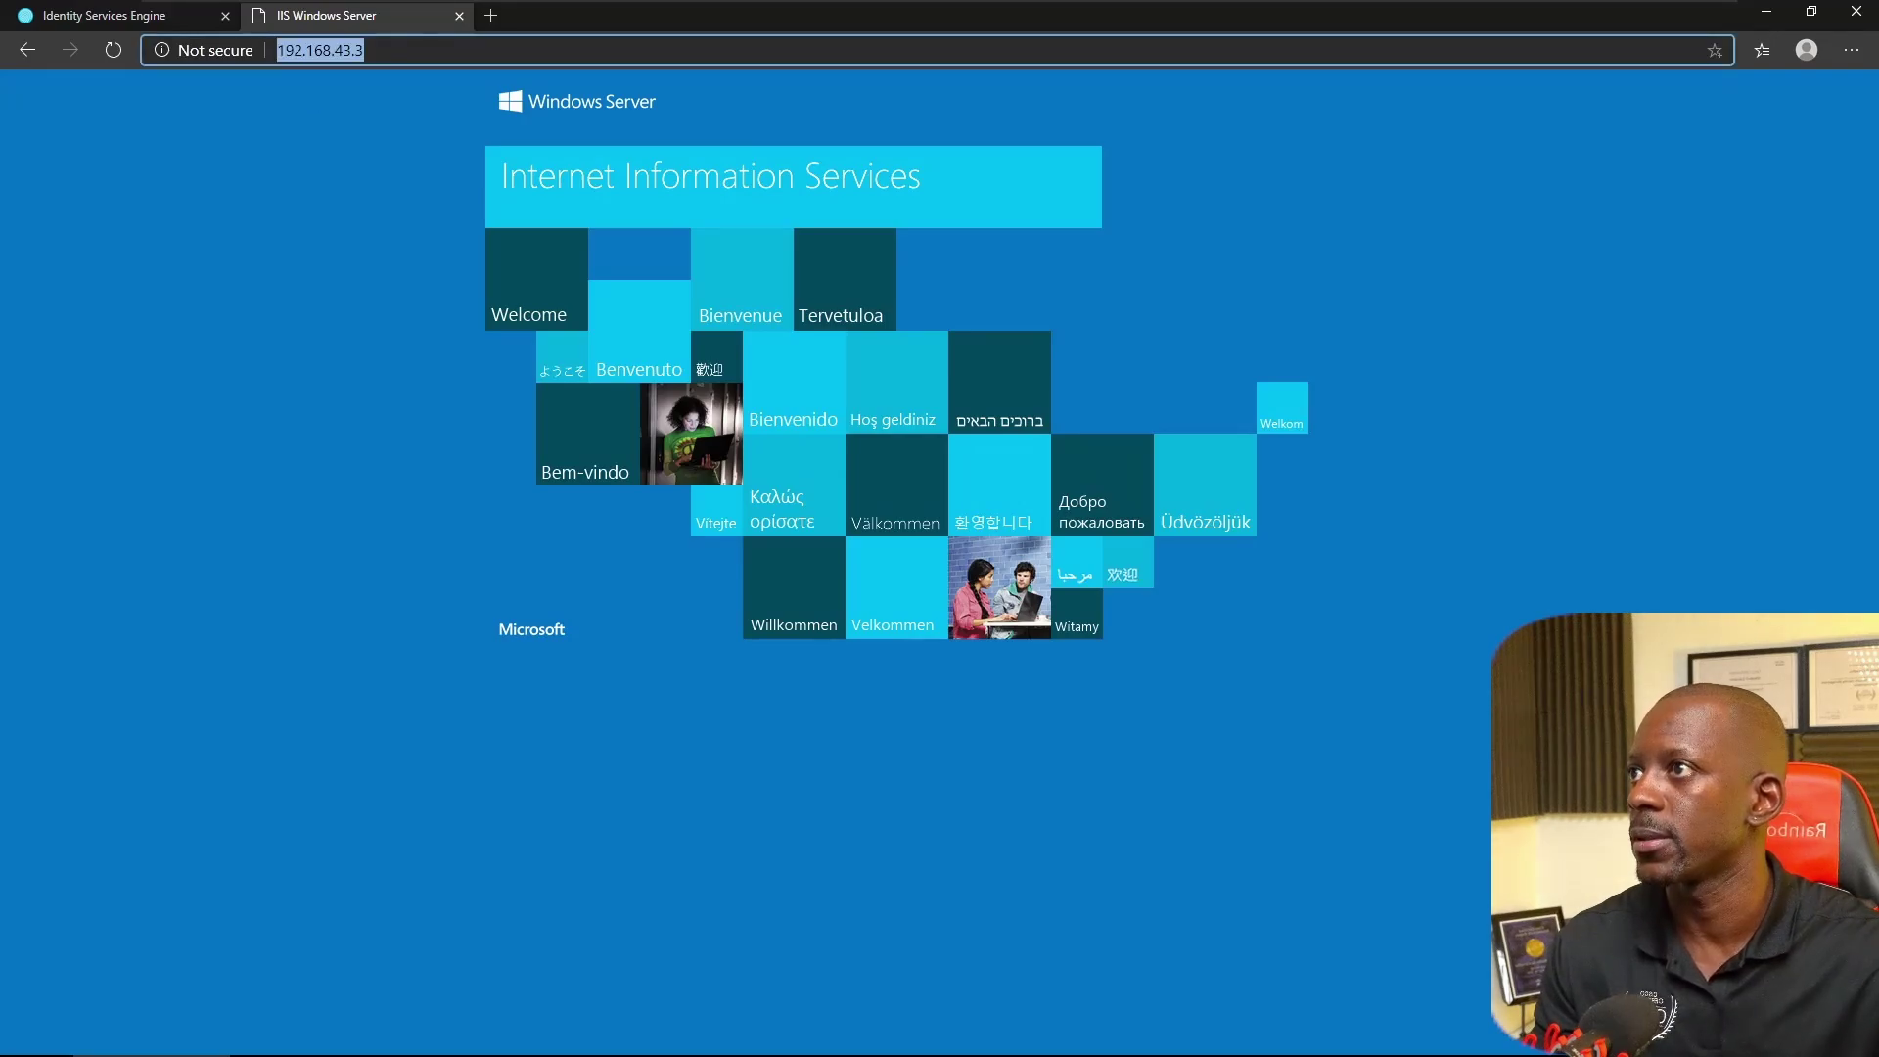
left_click(364, 49)
type("/")
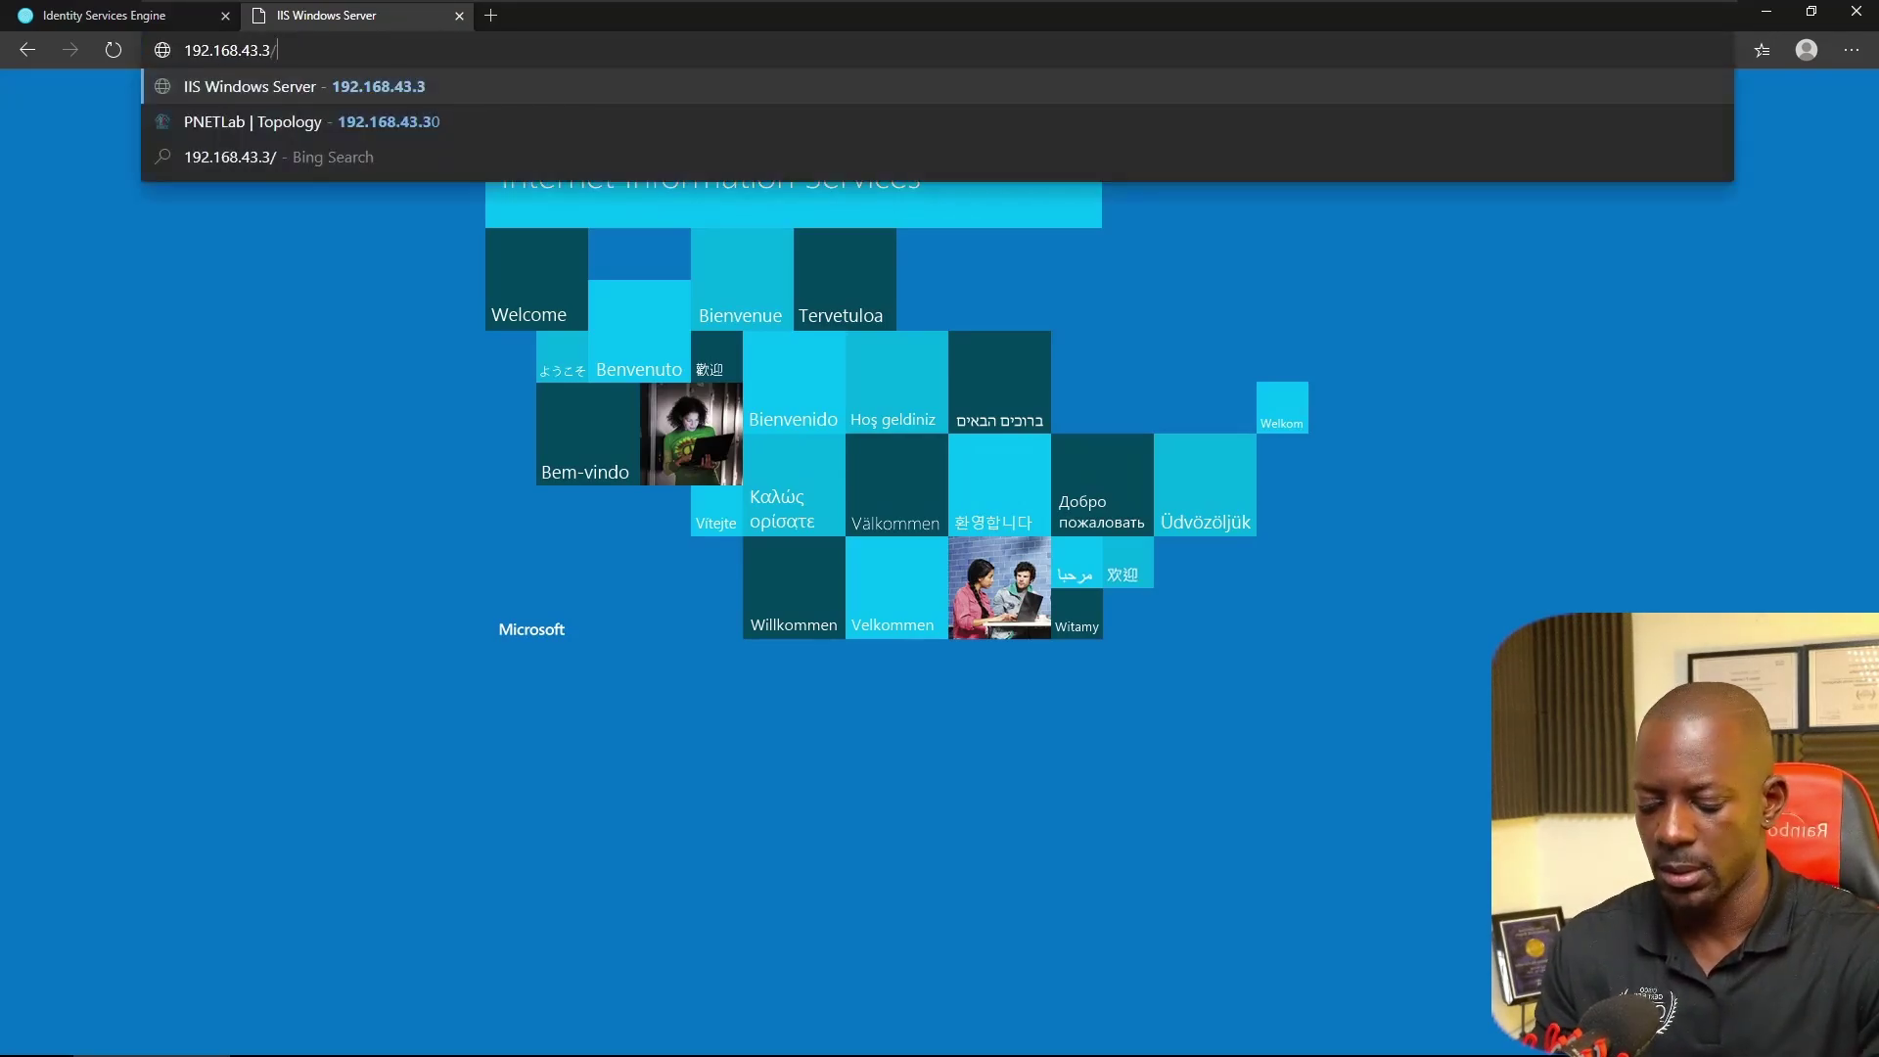
type("certsrv")
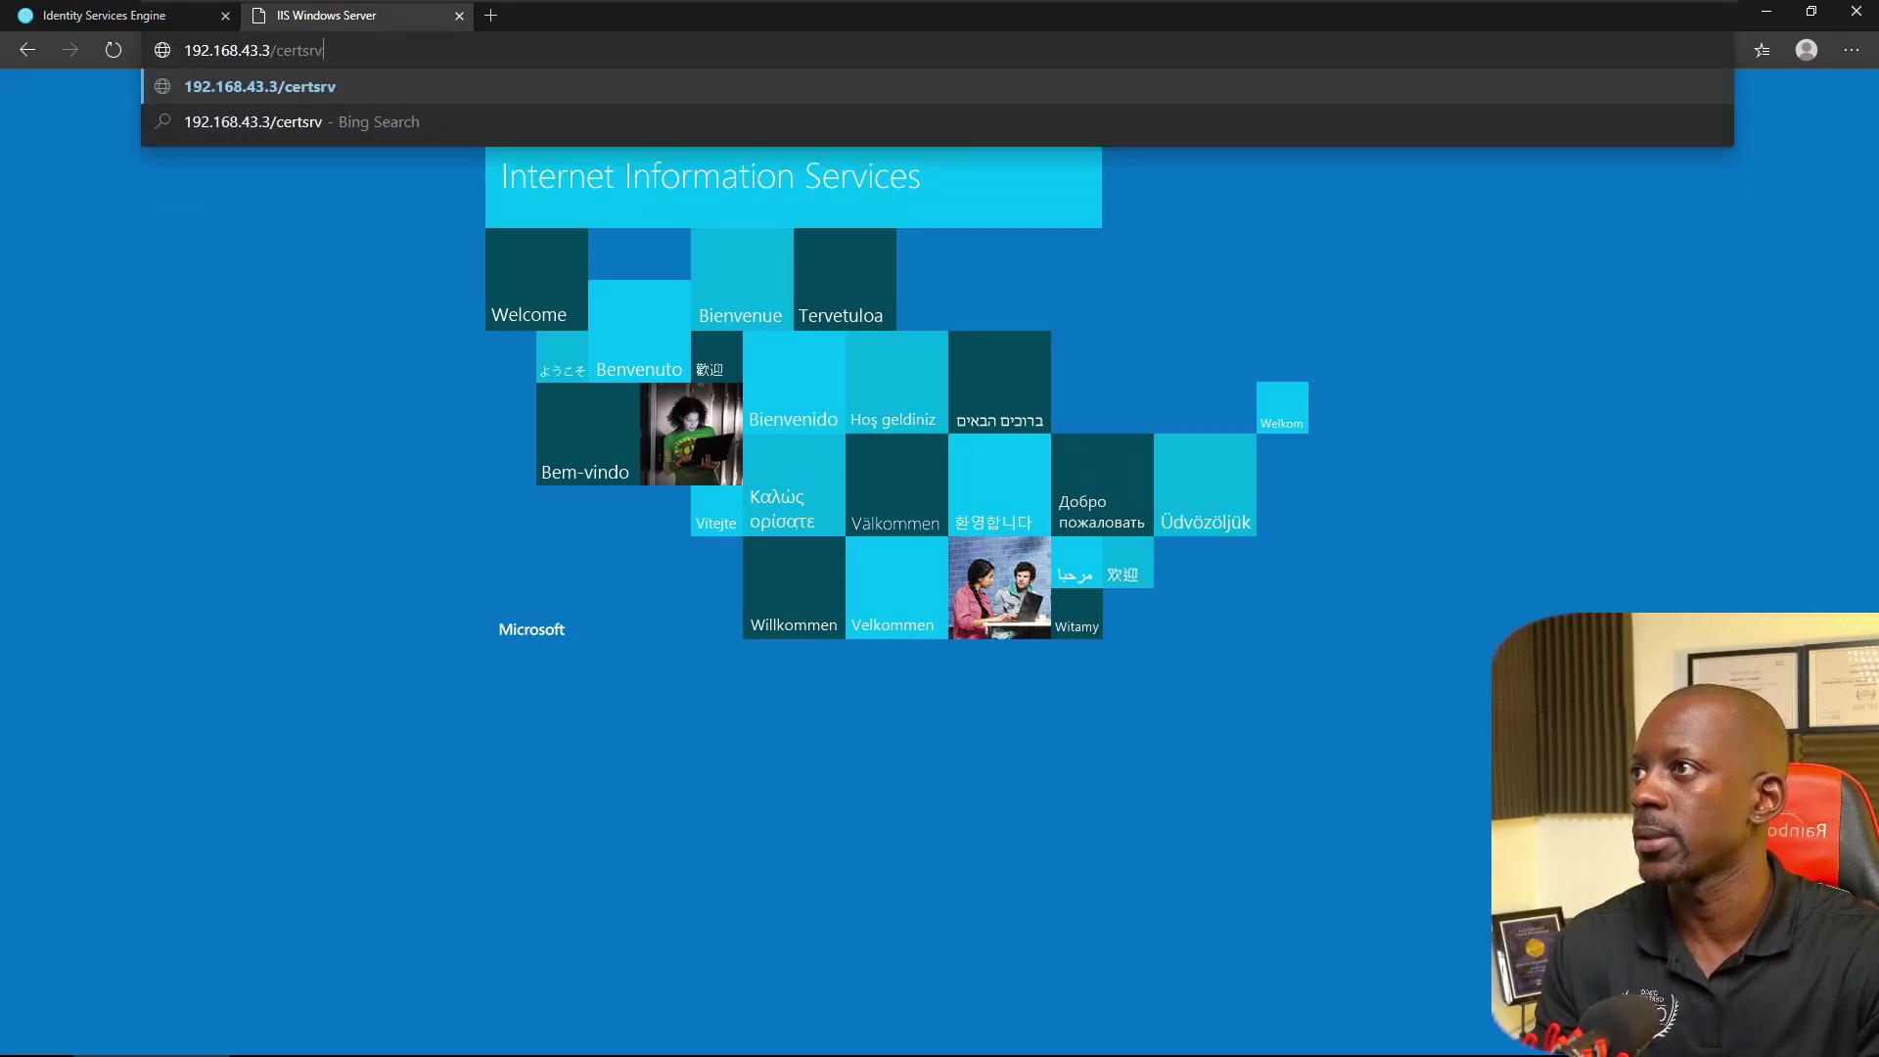
key("Return")
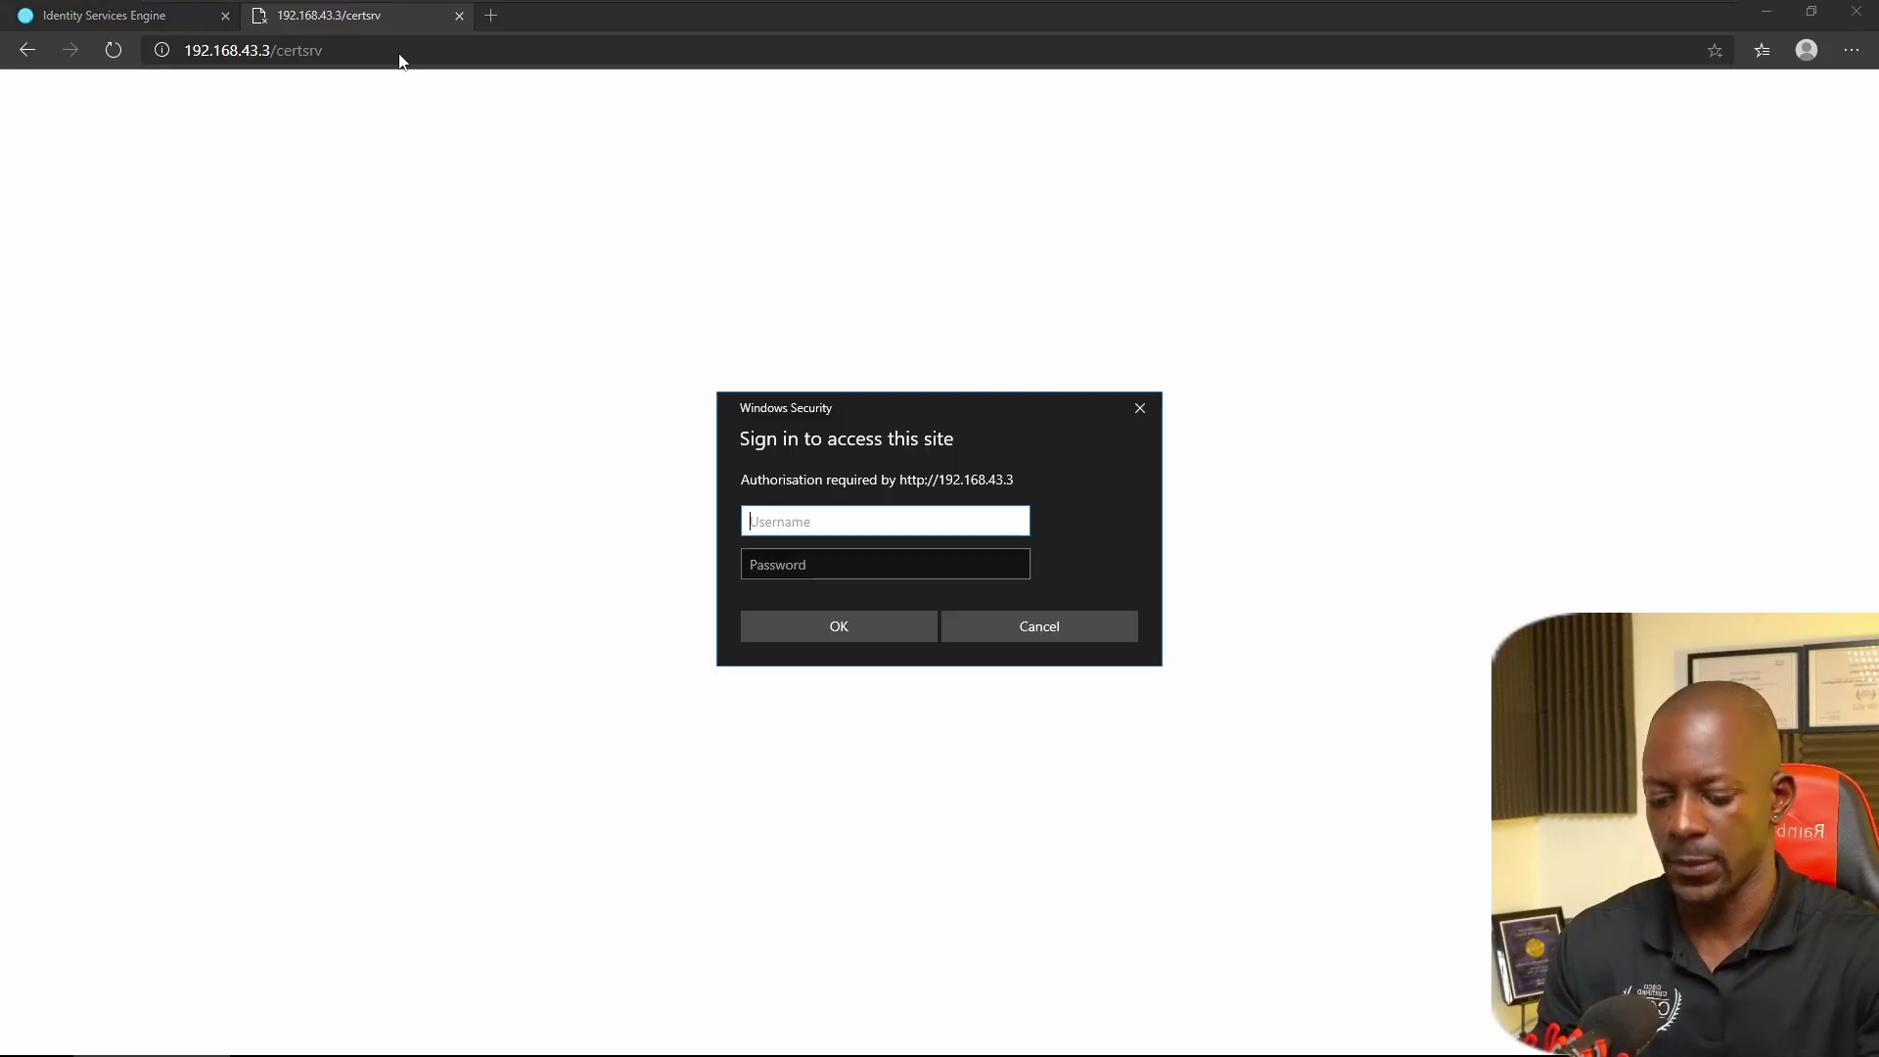
Sign in to certificate services as administrator with the account password
type("administrator")
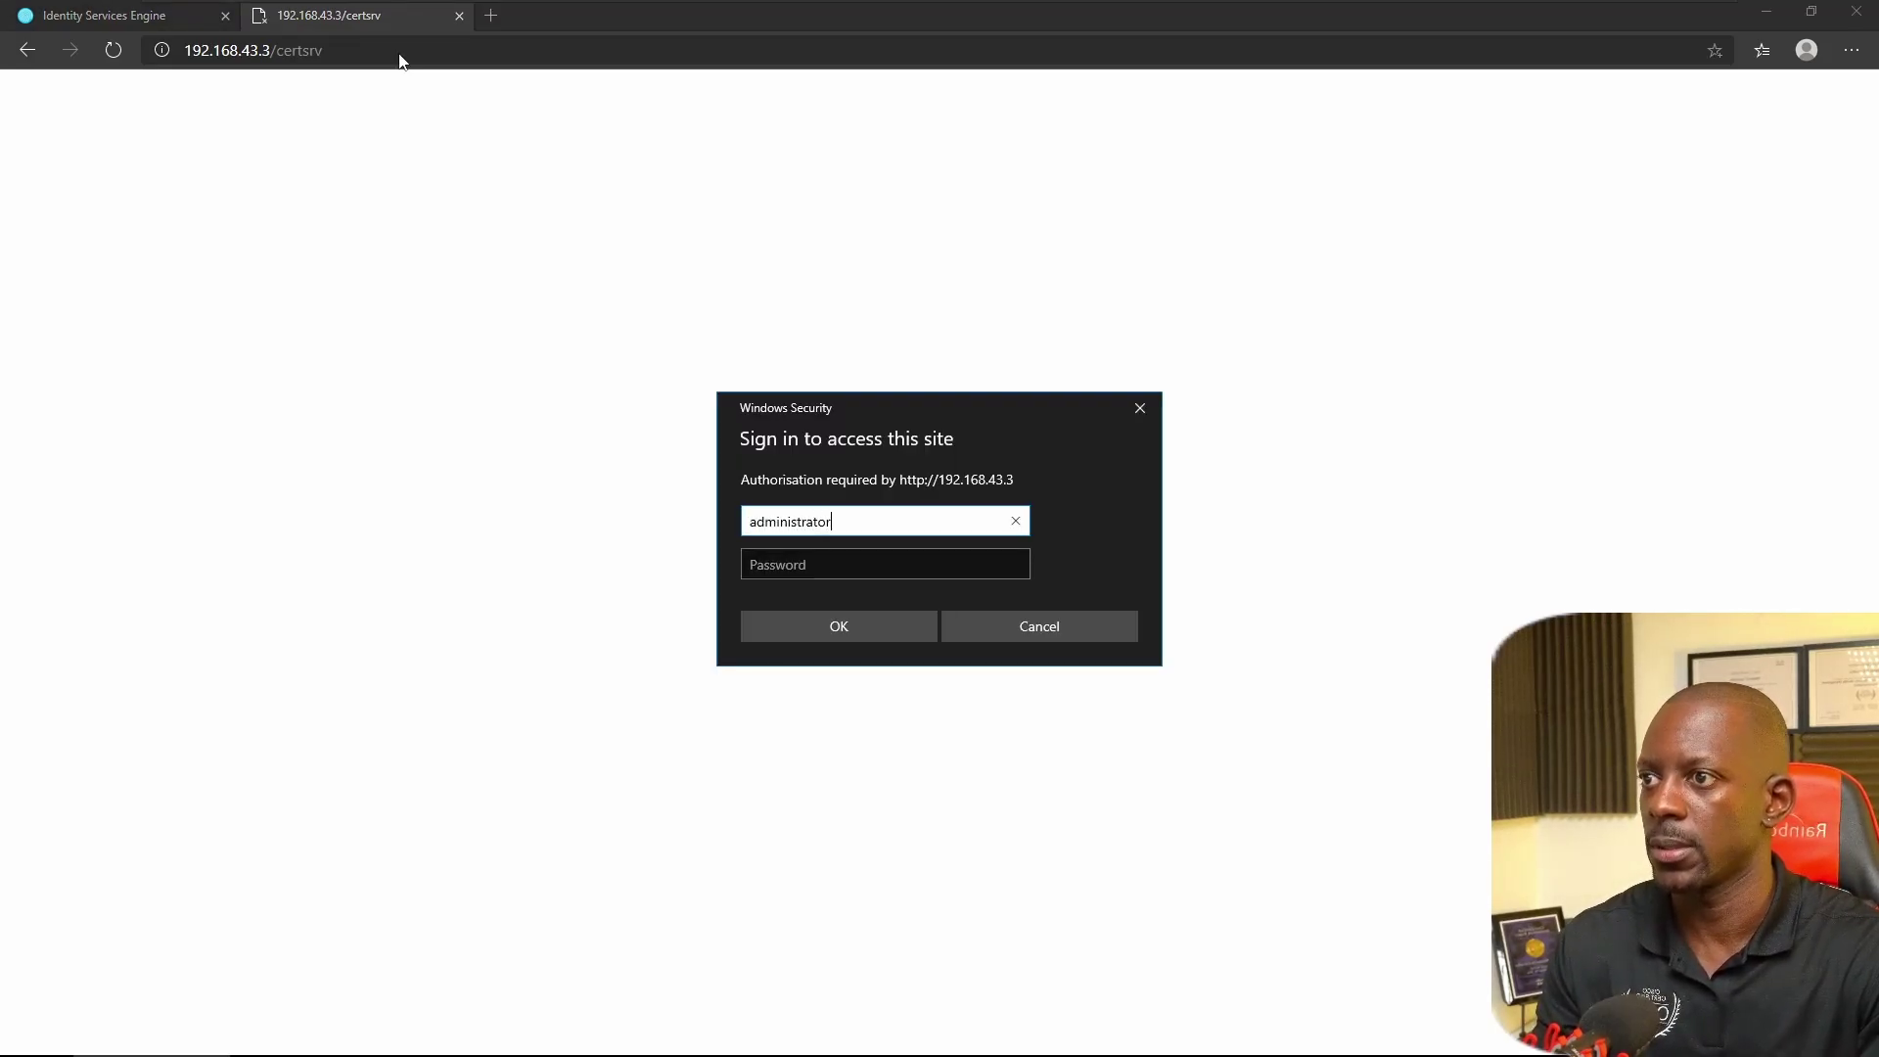
key("Tab")
type("•••••••")
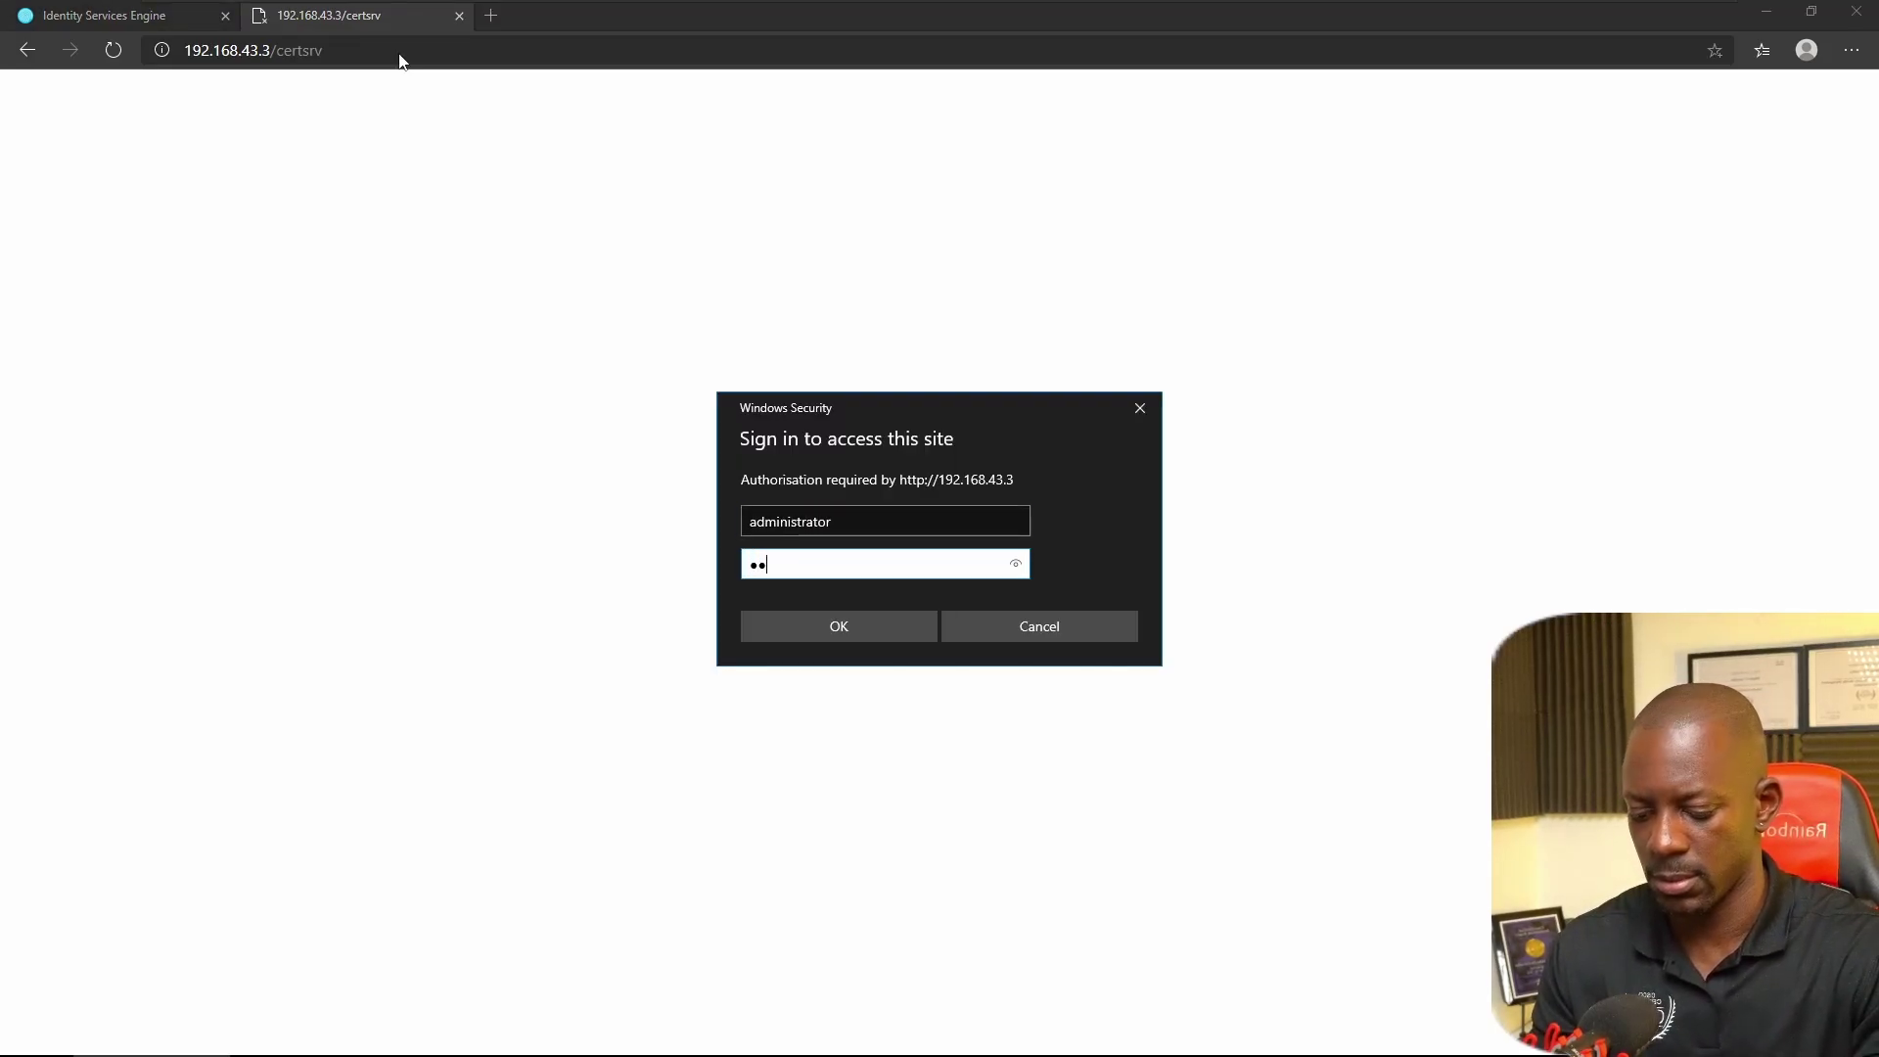
key("Return")
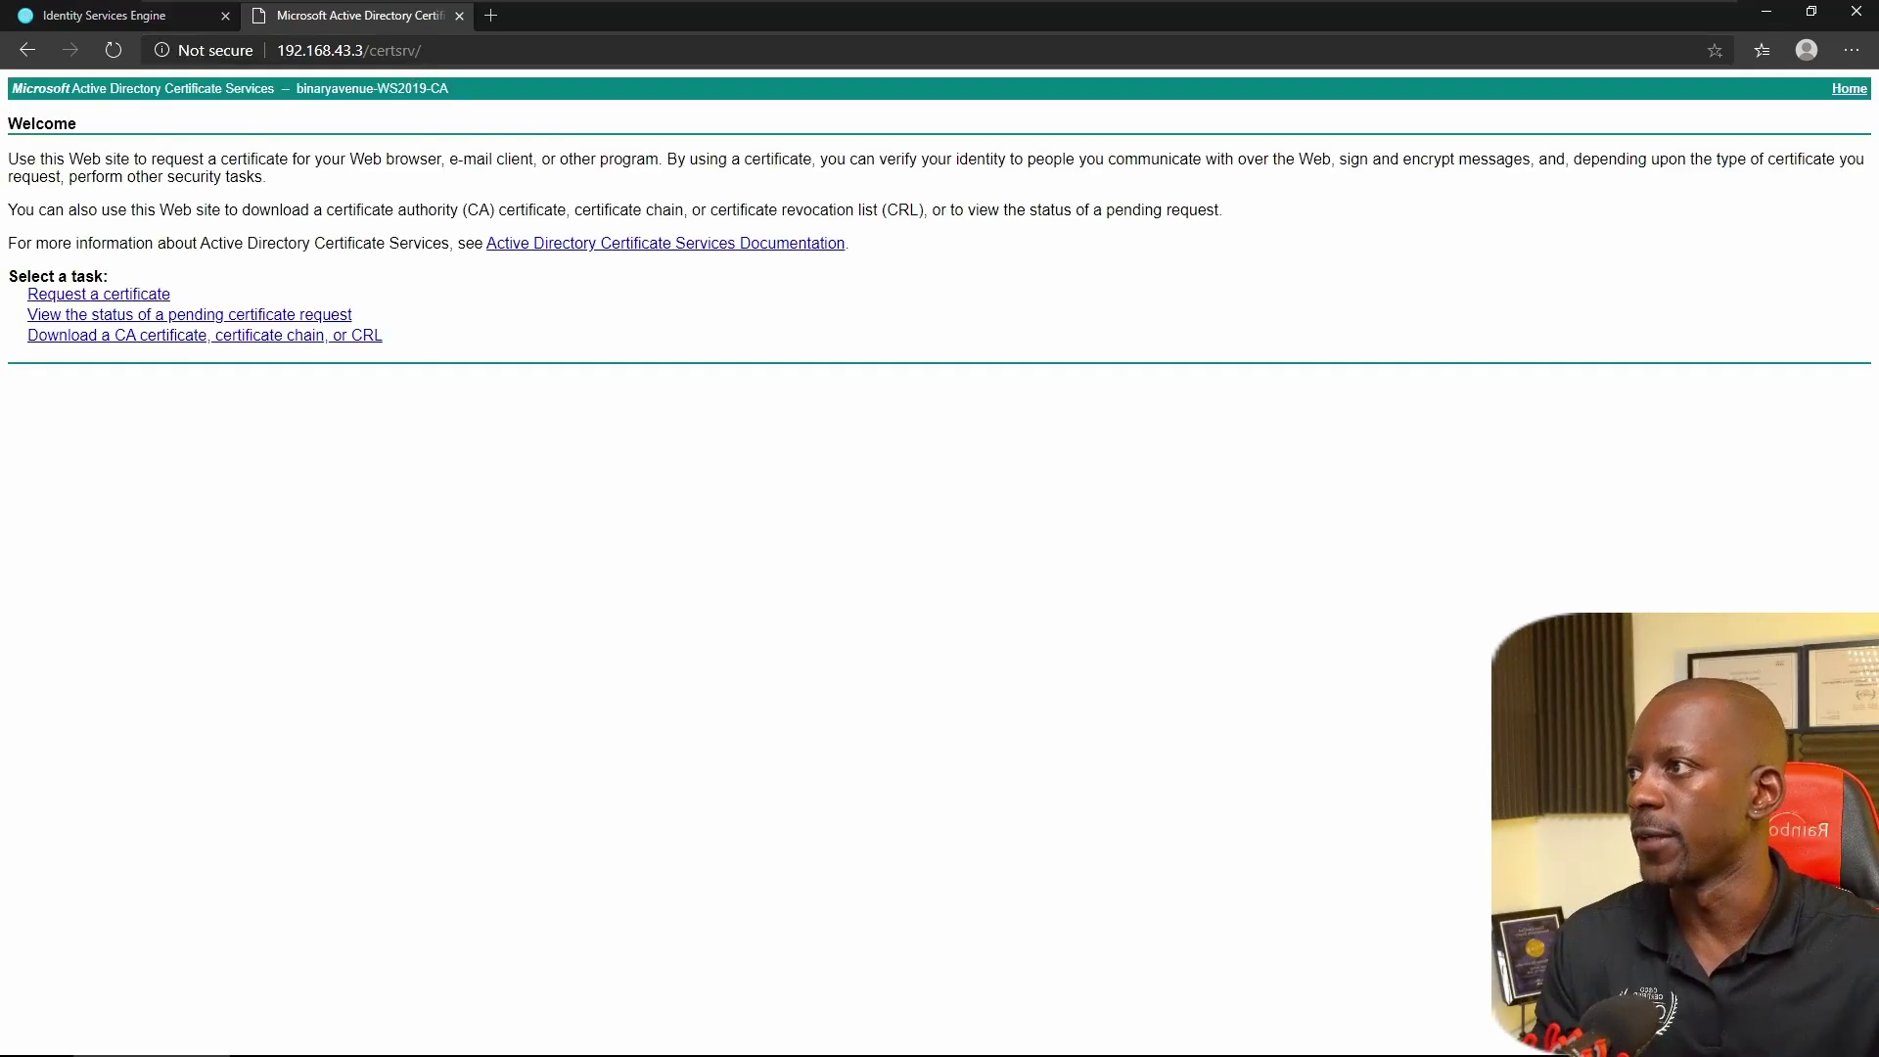
Download the CA certificate in Base 64 encoding, saved as 'root ca'
left_click(149, 340)
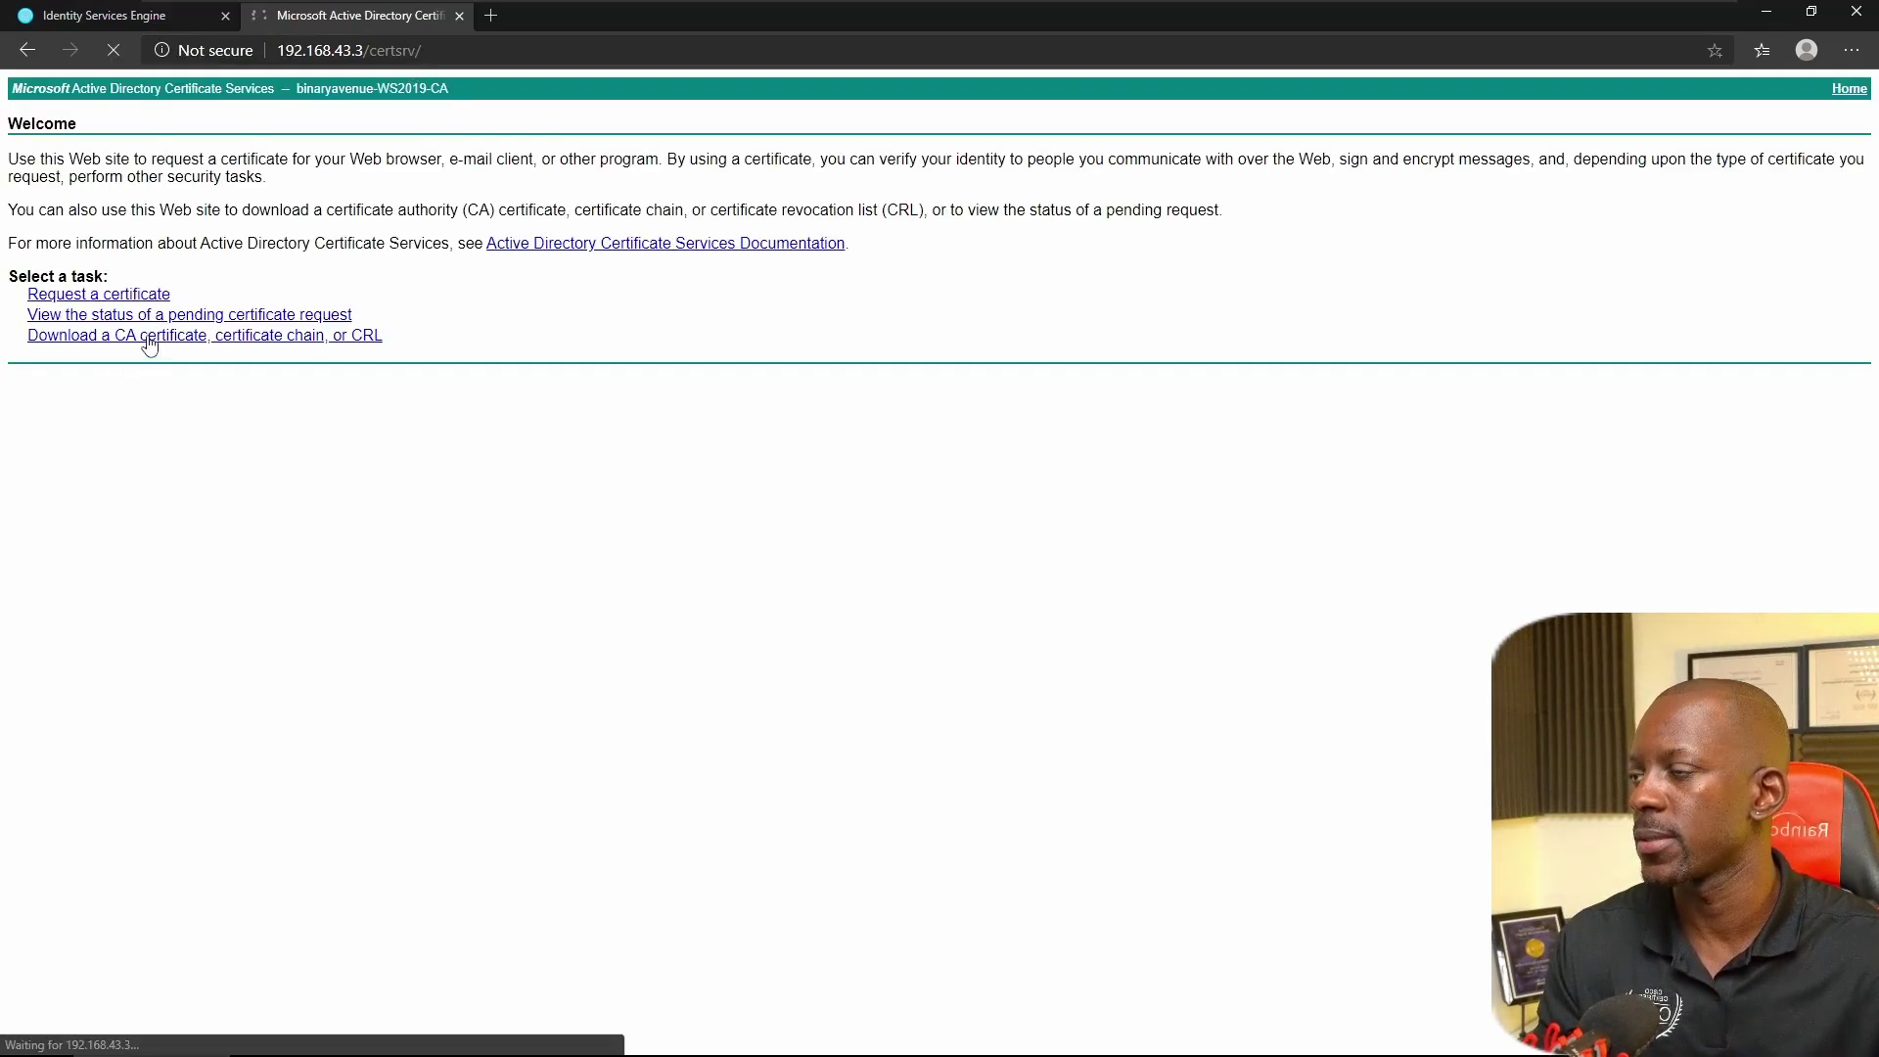
left_click(121, 380)
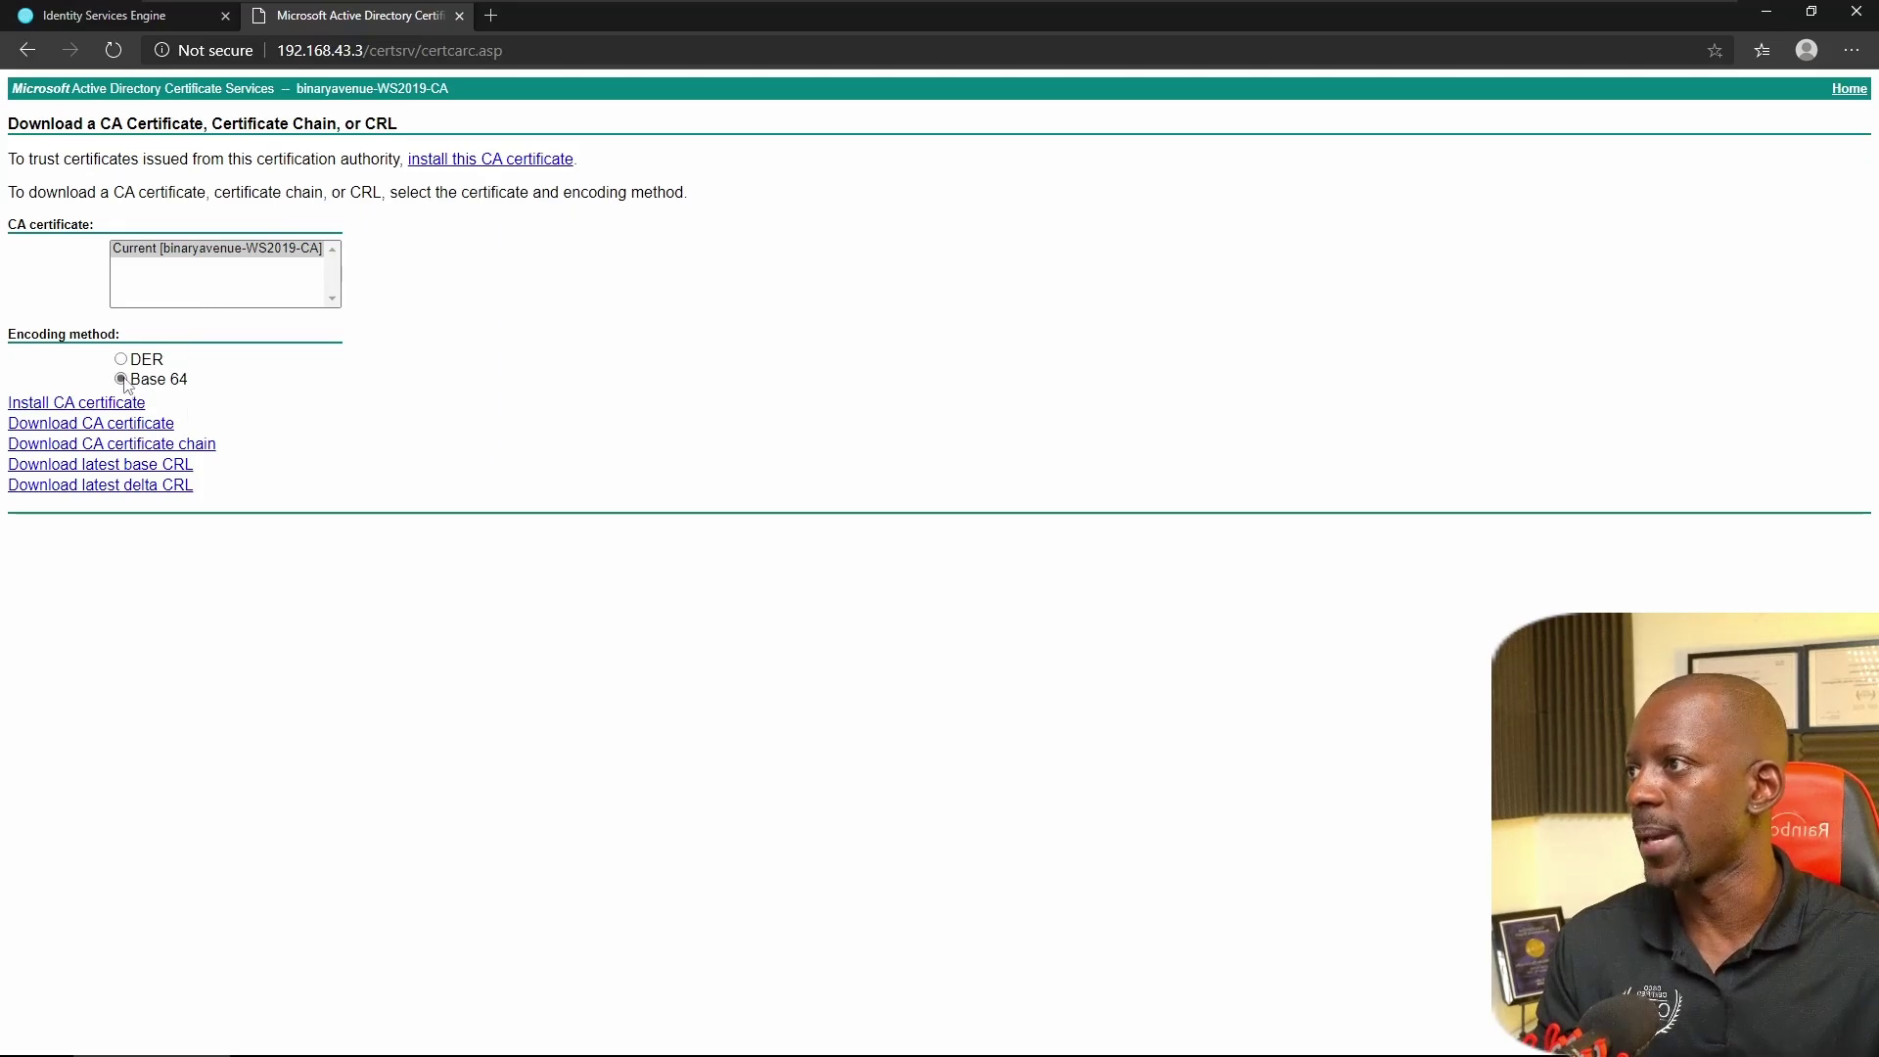
left_click(141, 424)
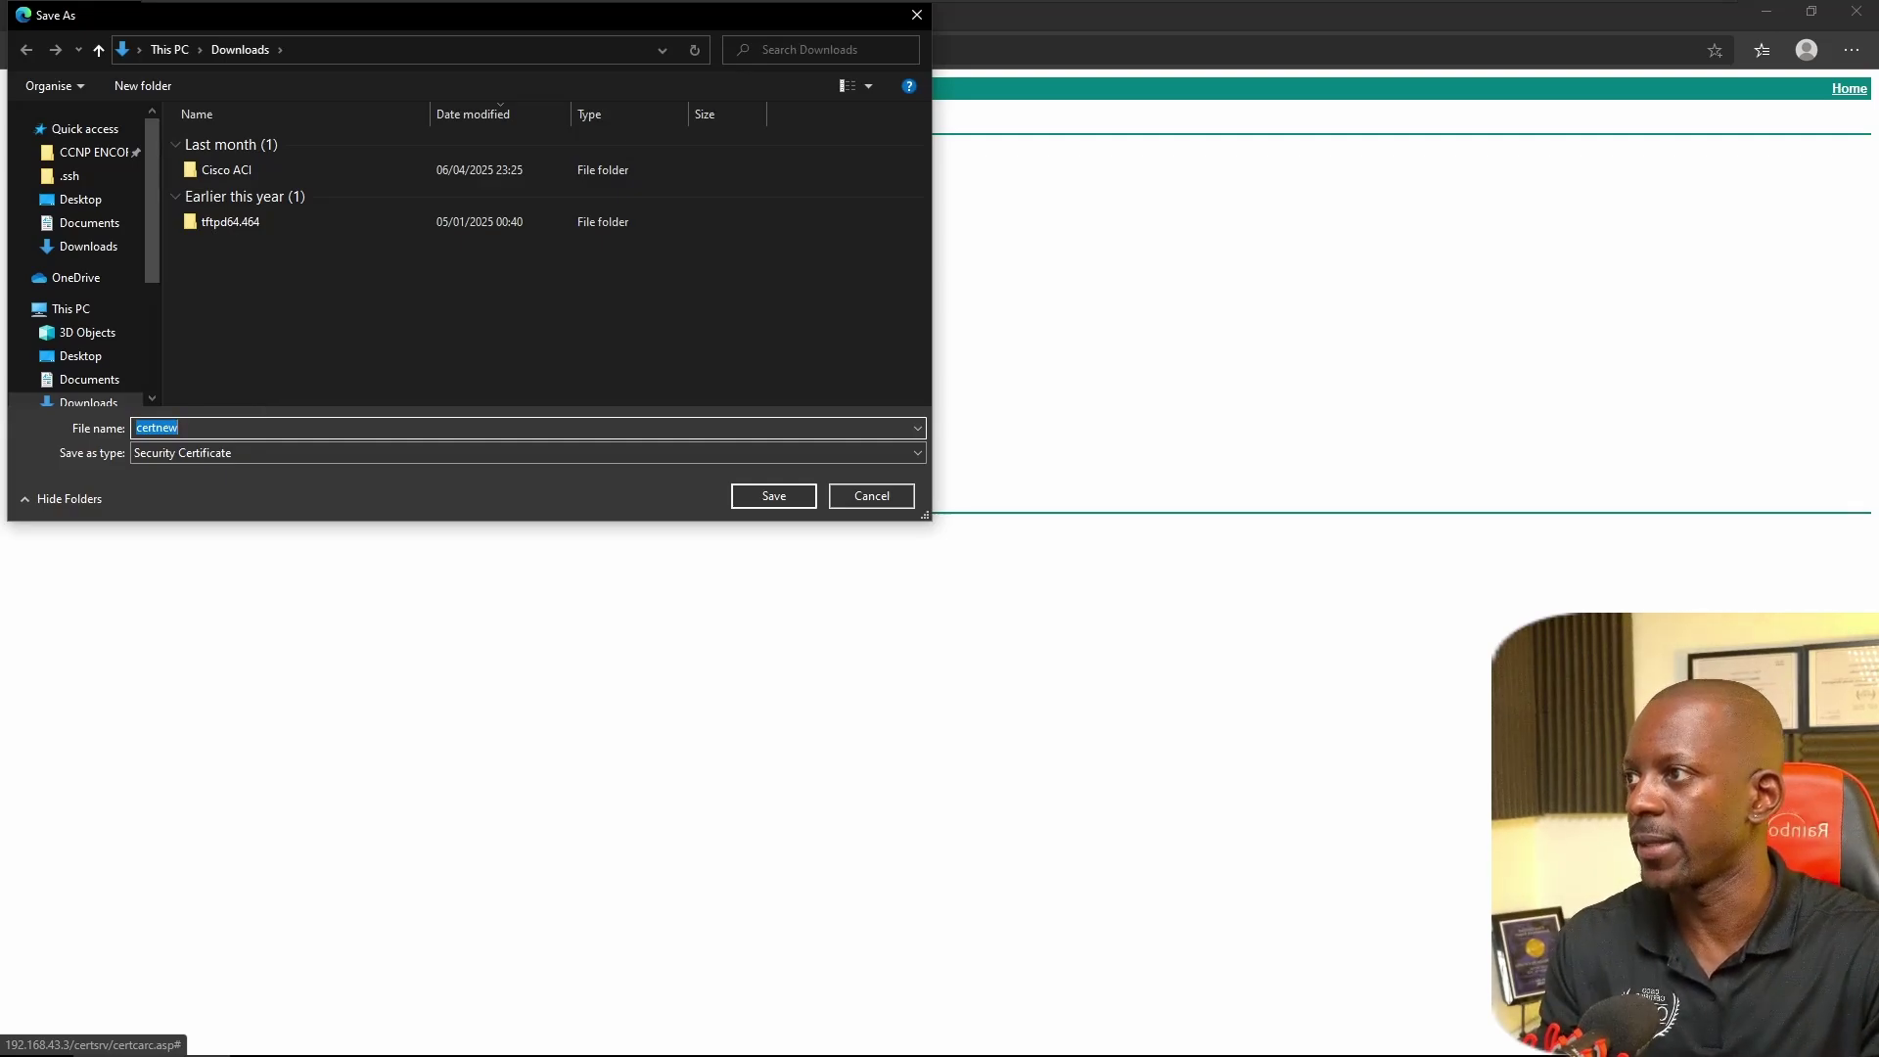
type("root ca")
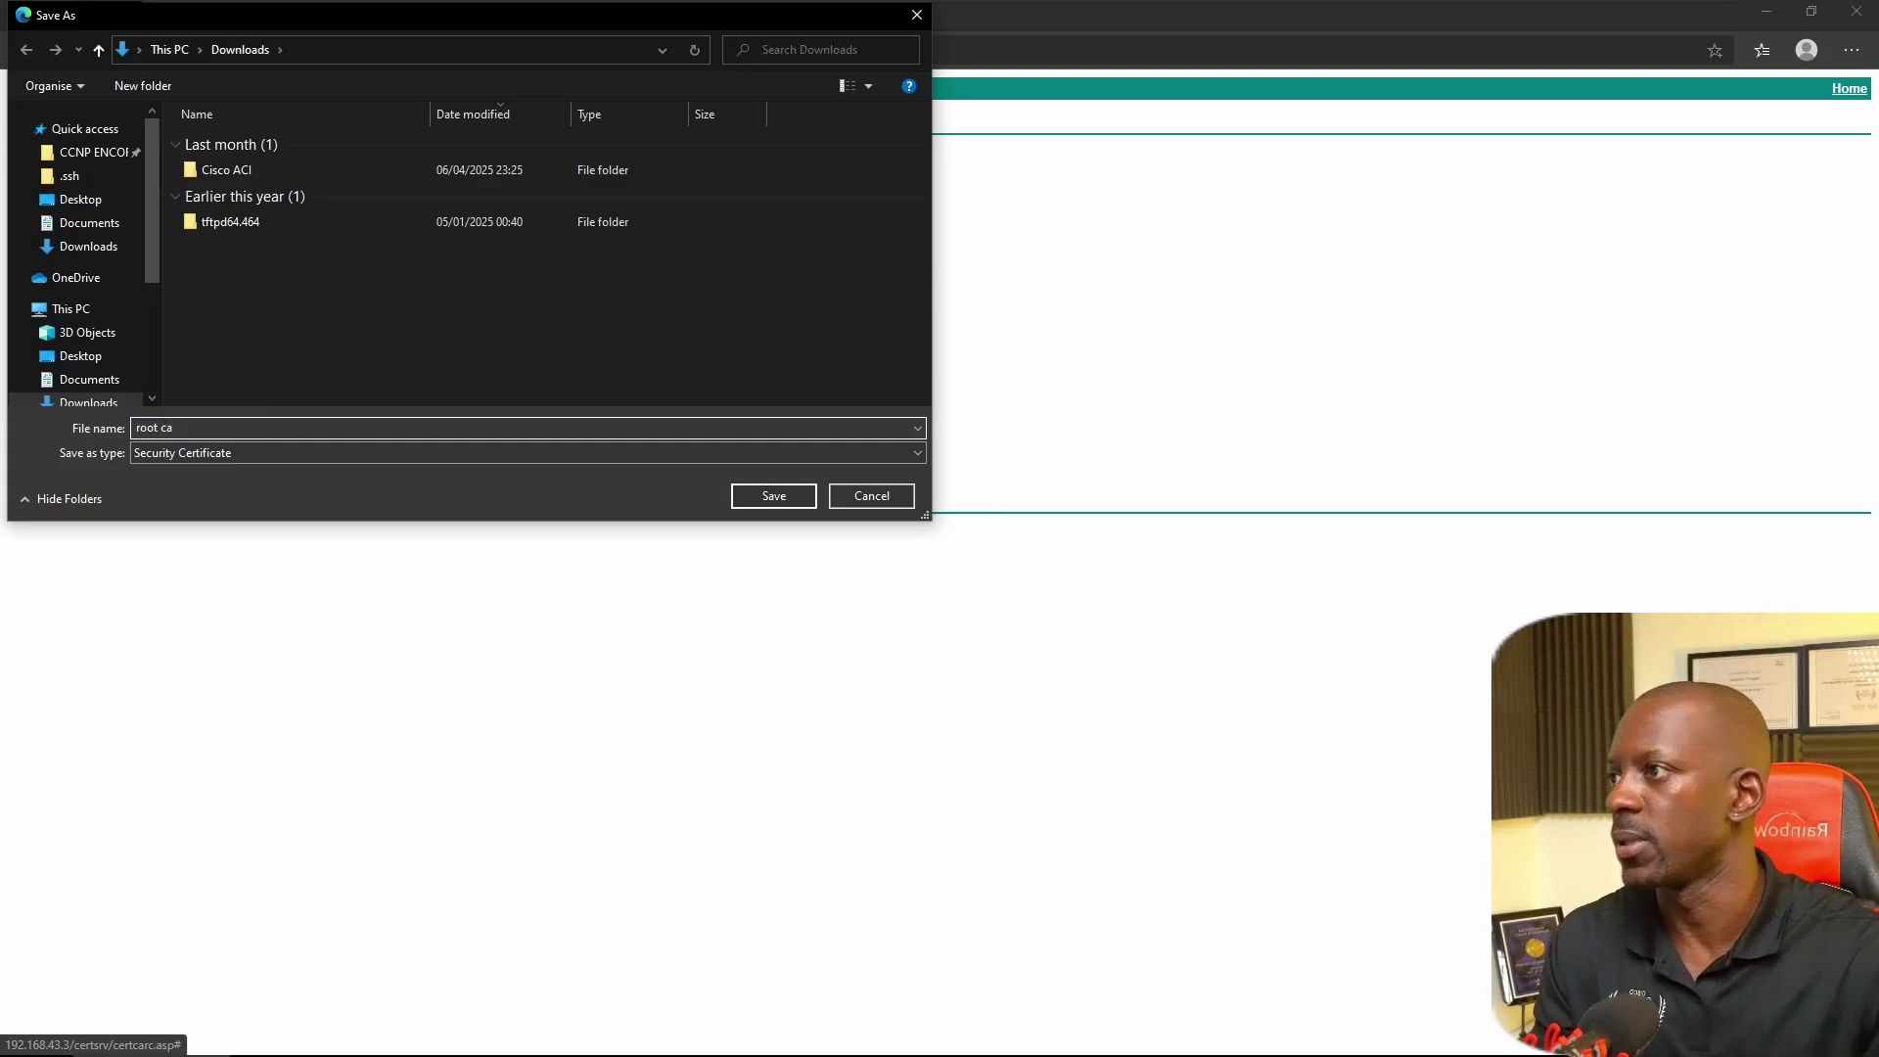
left_click(787, 505)
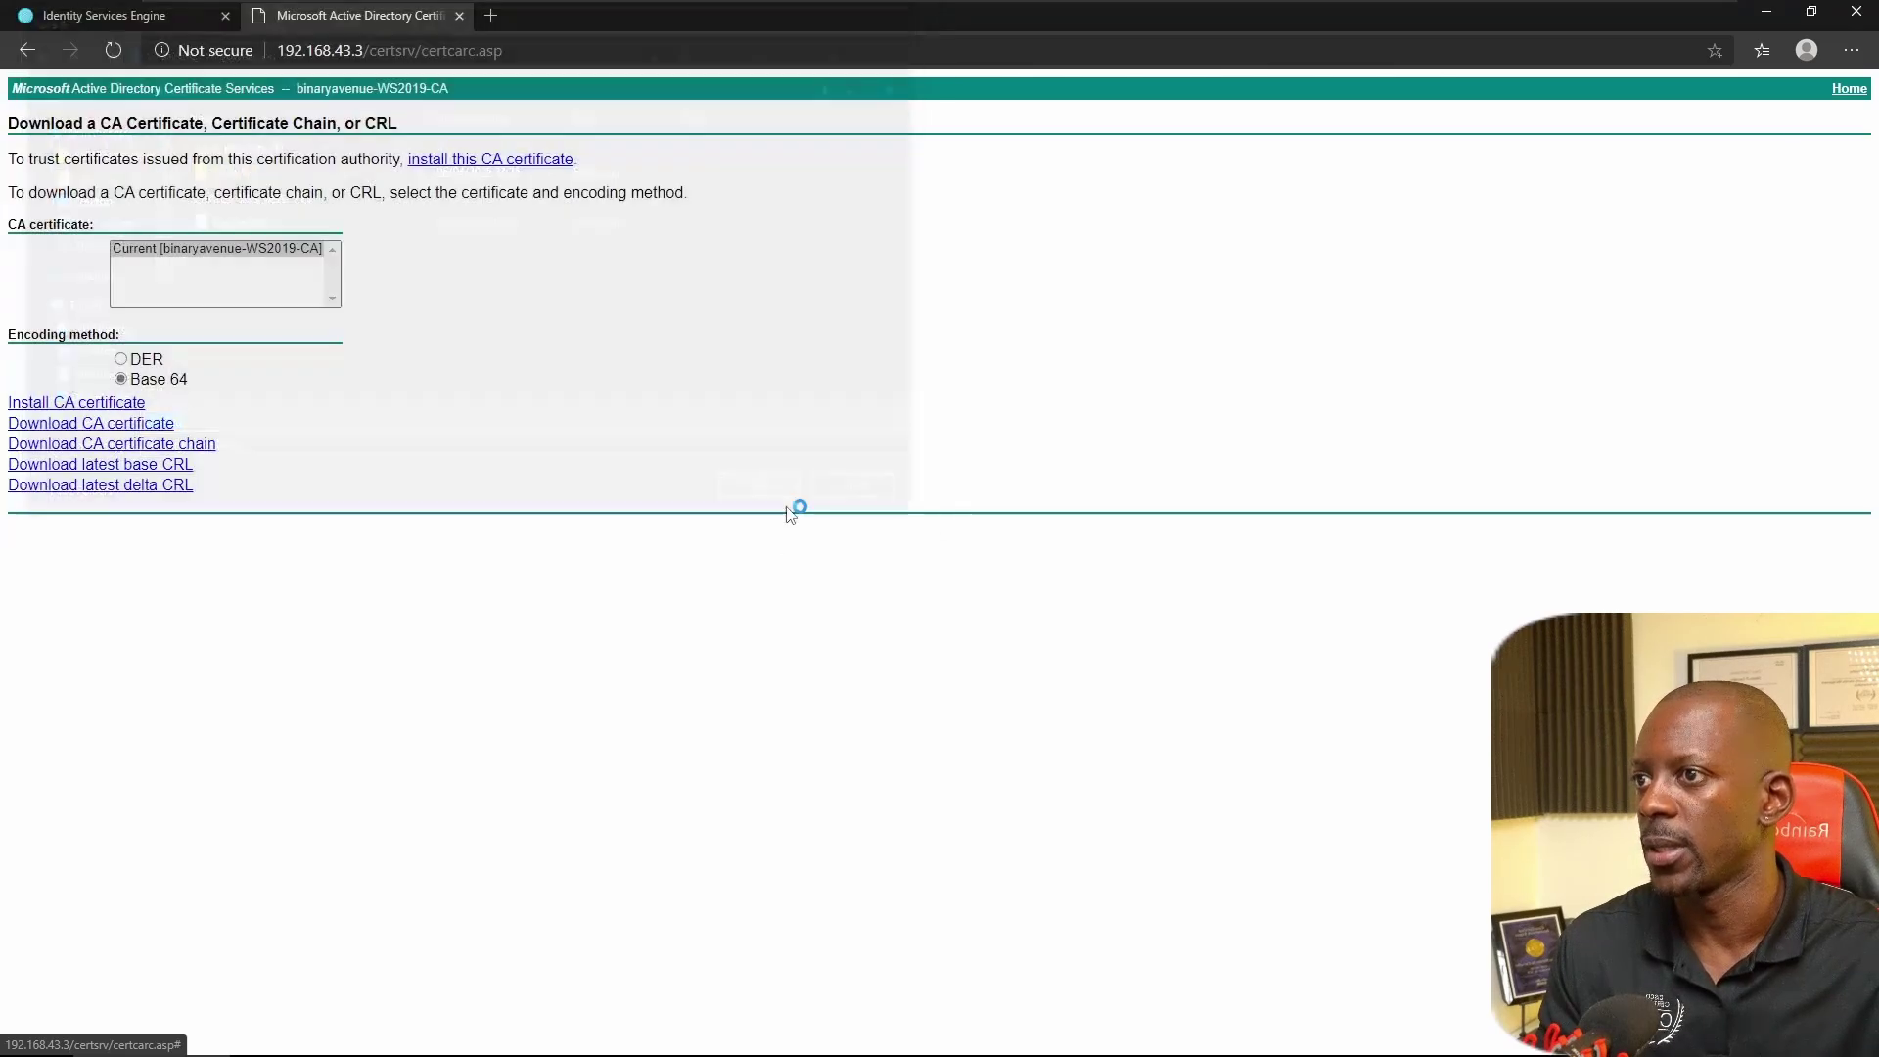
left_click(137, 17)
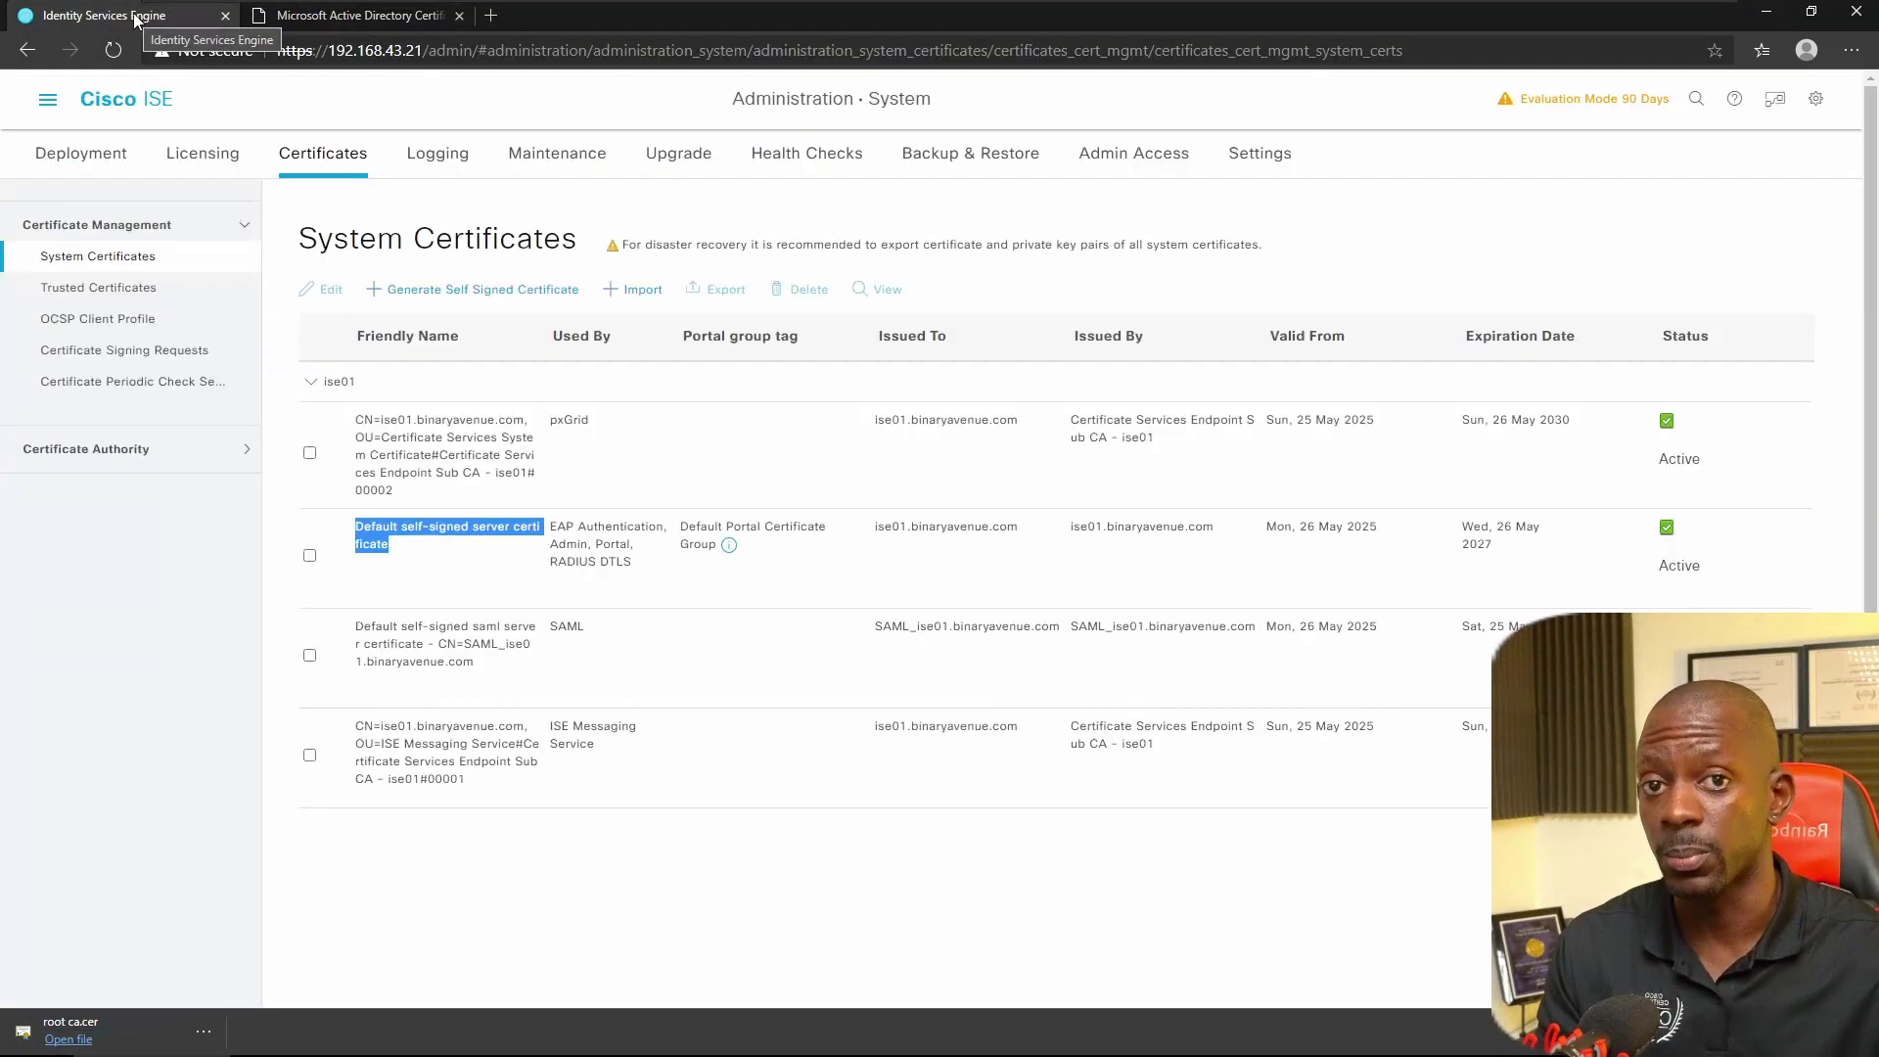
Import the root ca file as a trusted certificate named 'Binary Avenue Root CA'
left_click(170, 293)
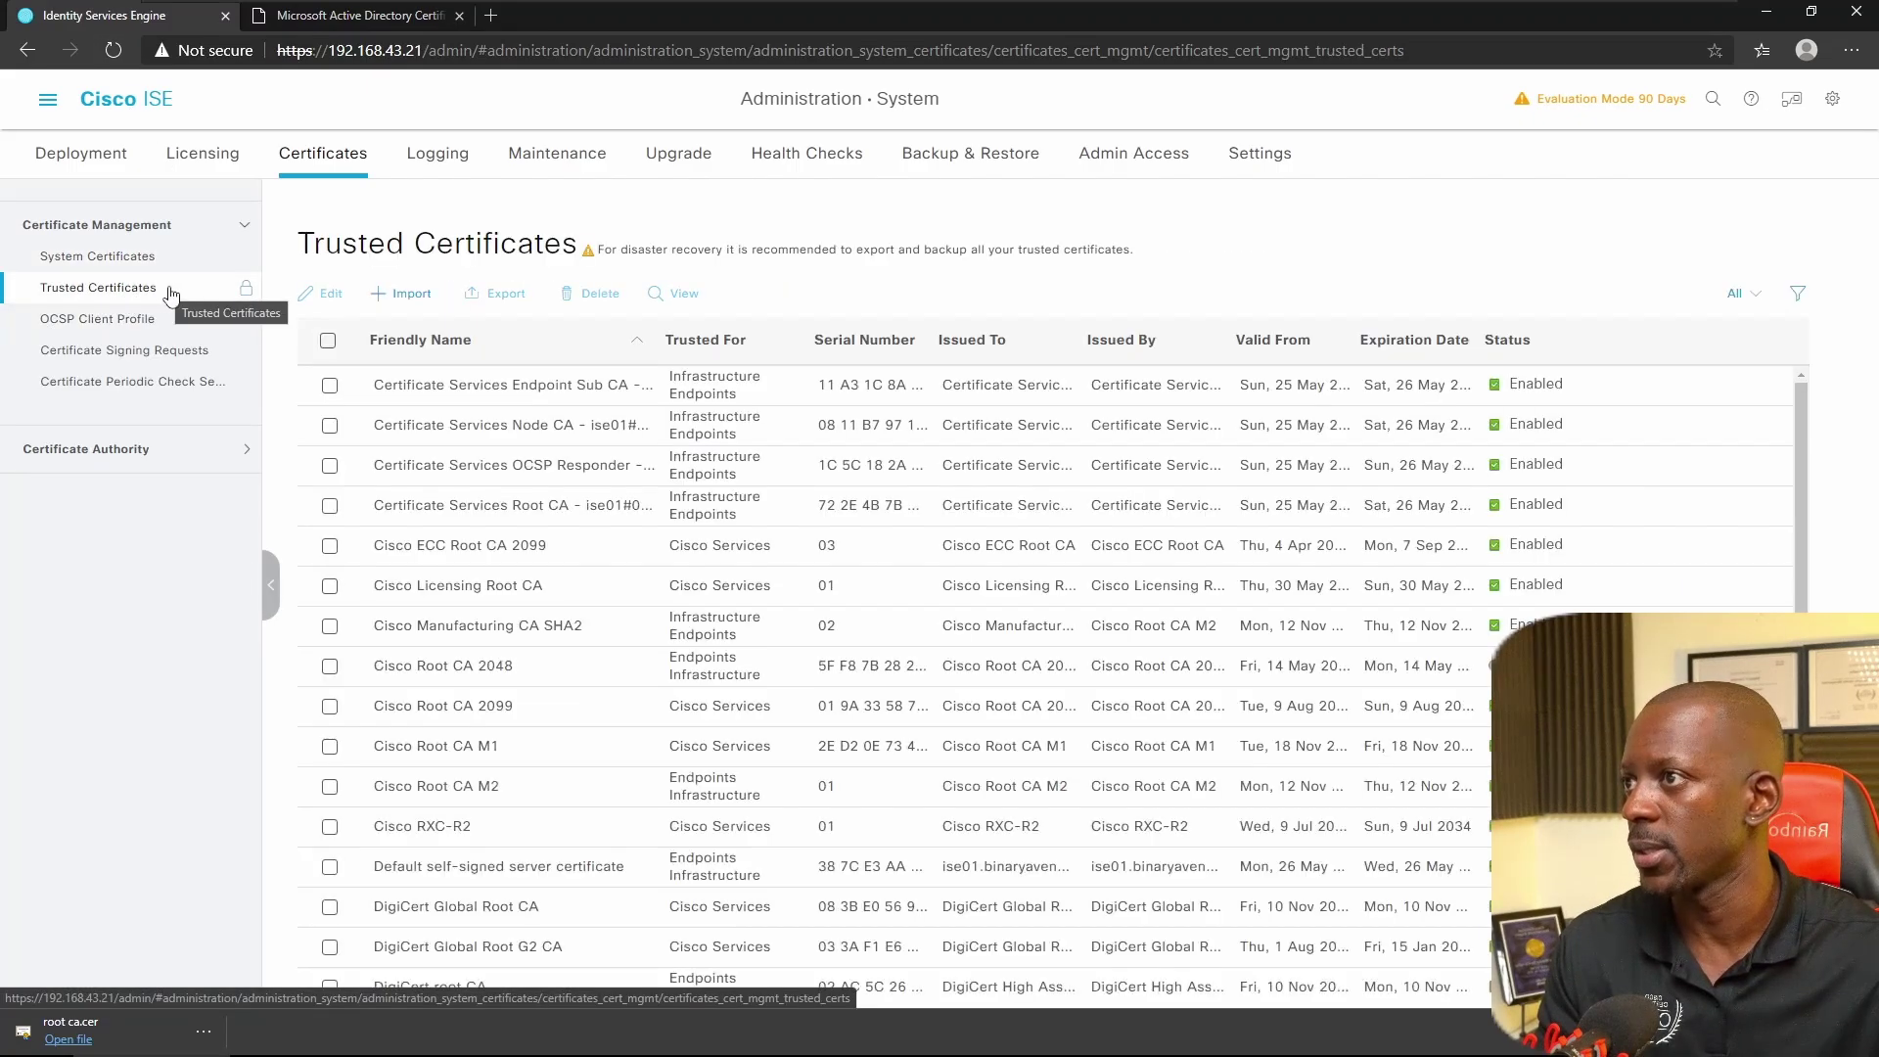
left_click(412, 295)
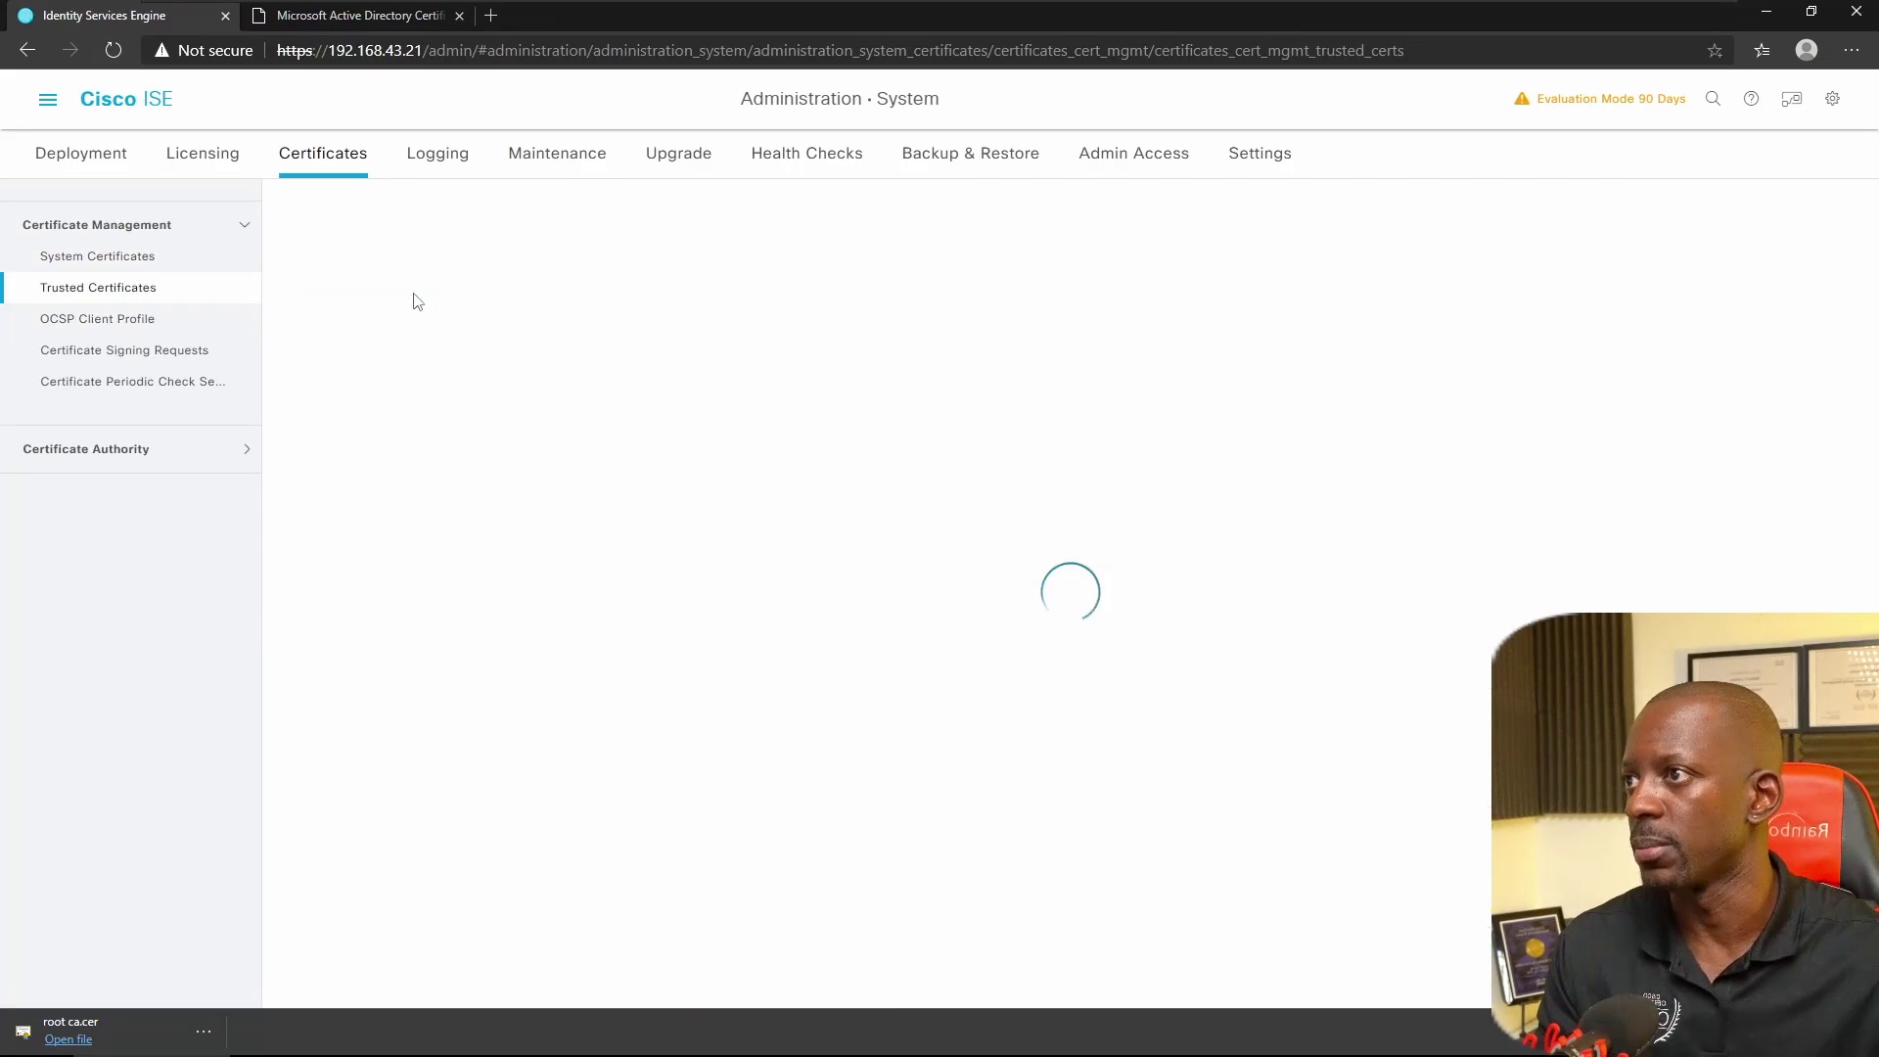
left_click(609, 279)
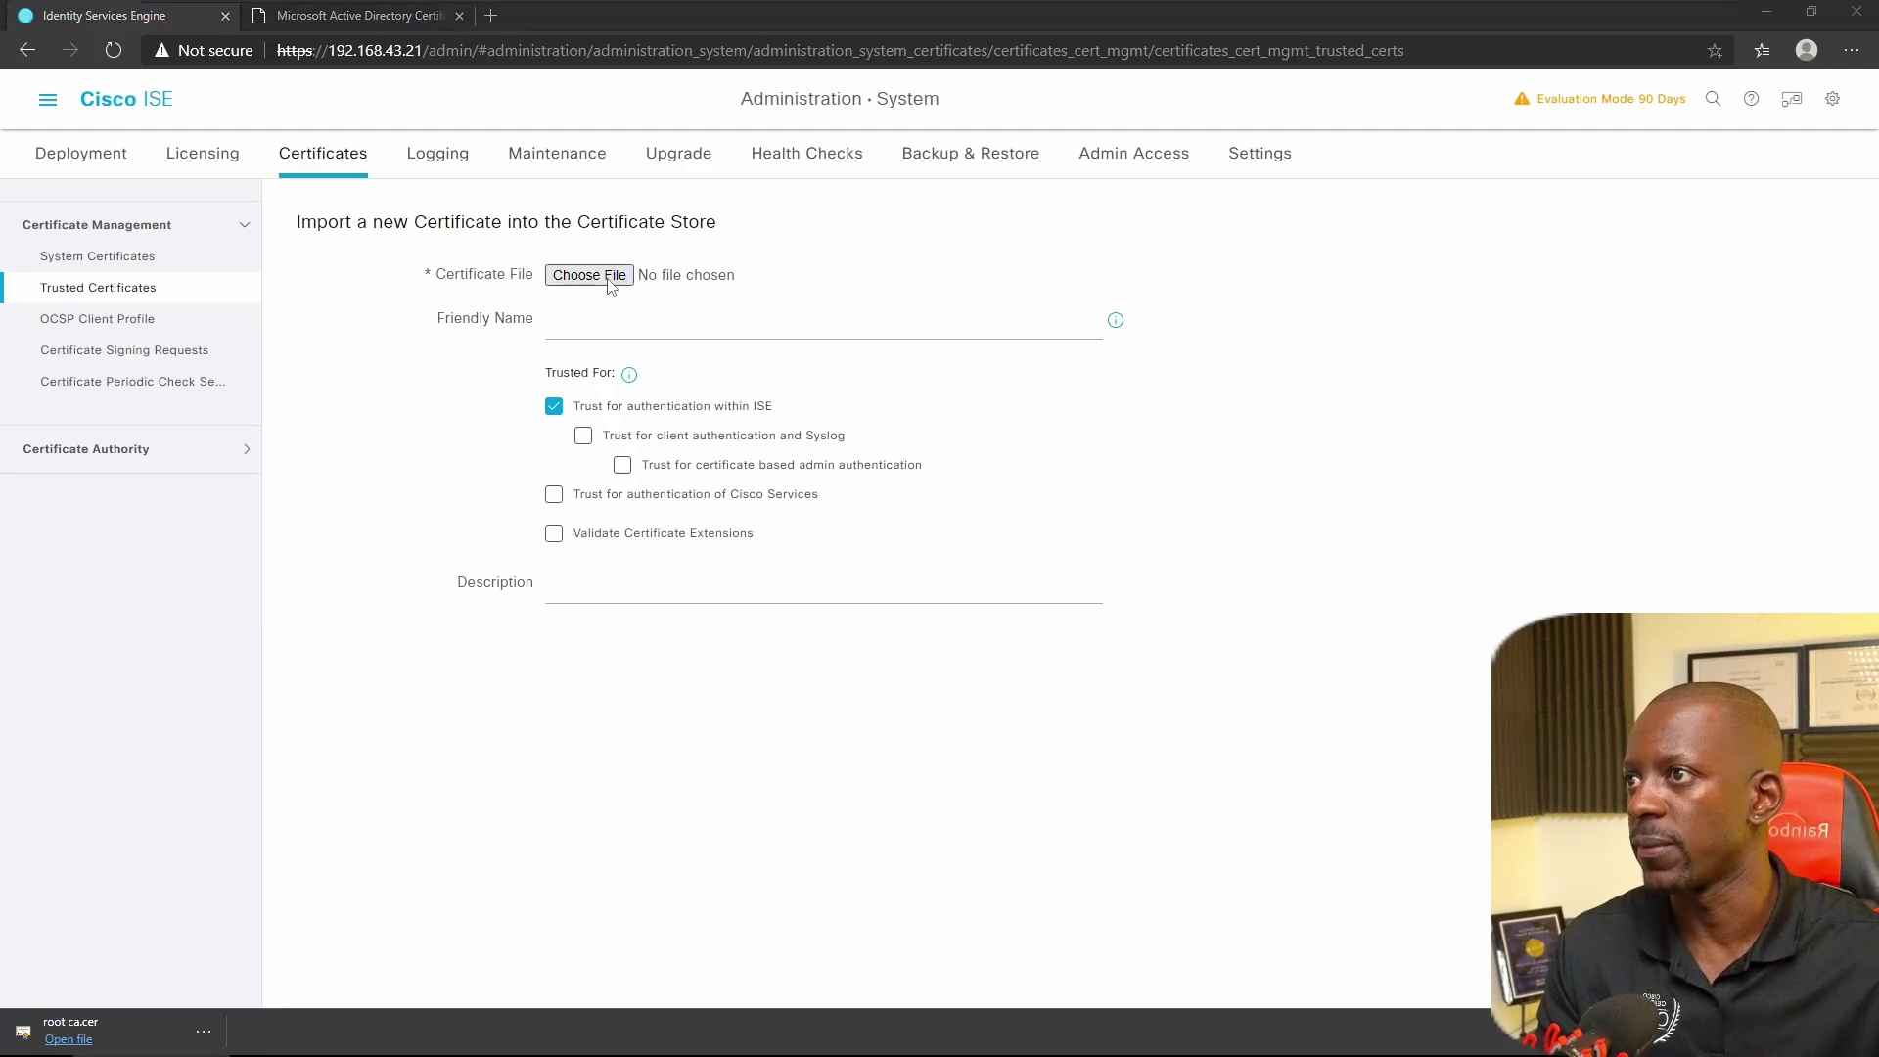
double_click(233, 168)
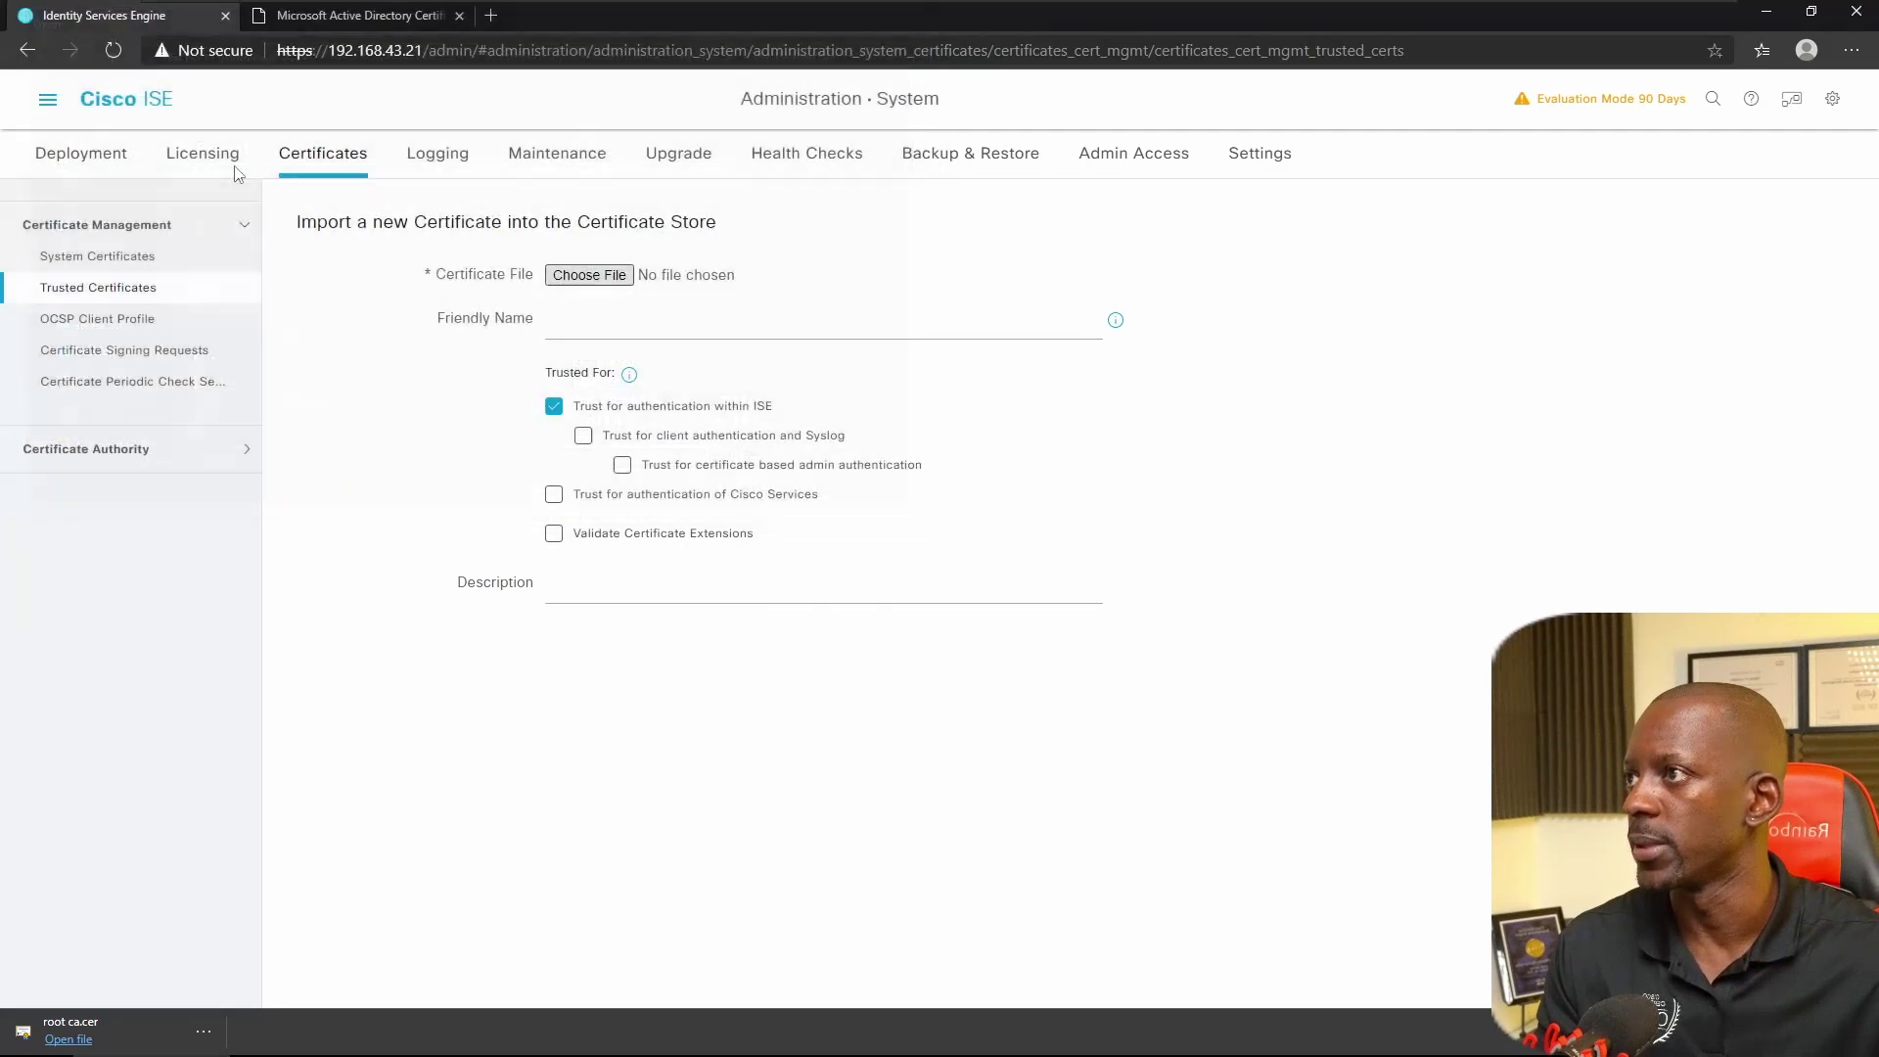
left_click(587, 319)
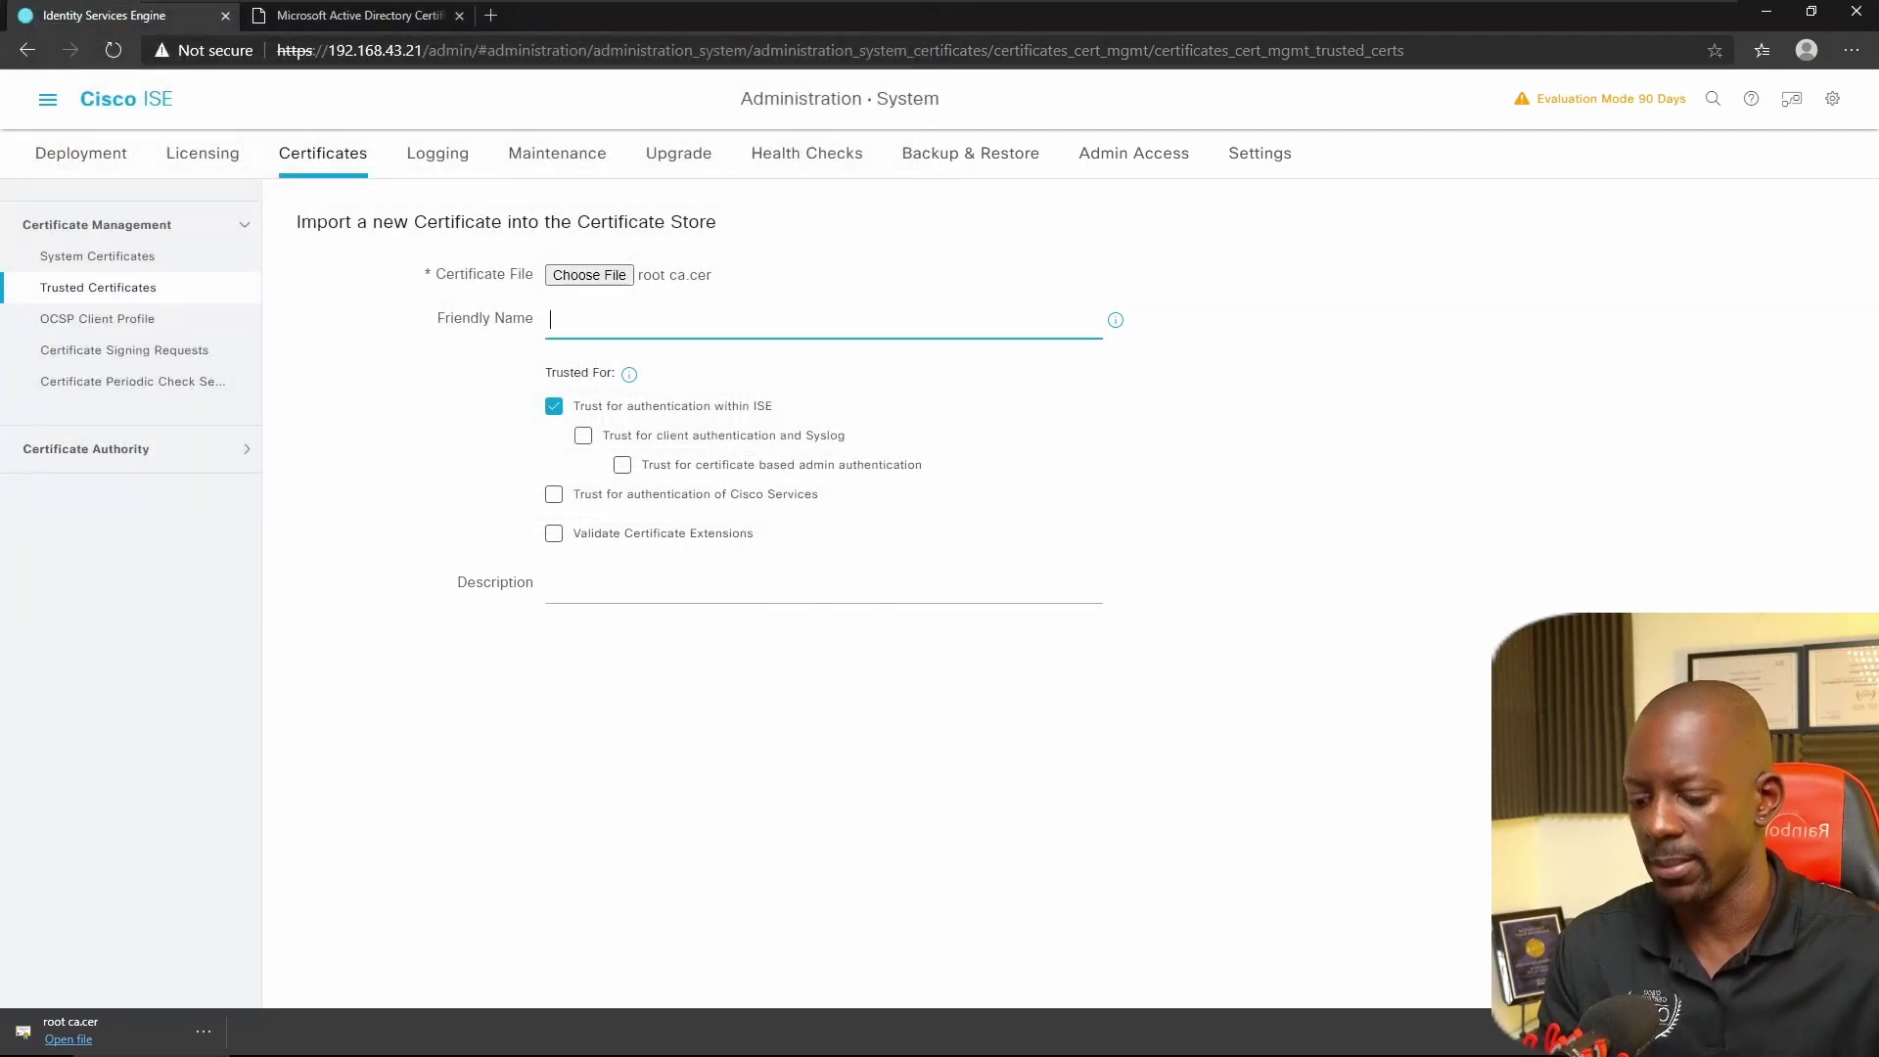
type("Root CA")
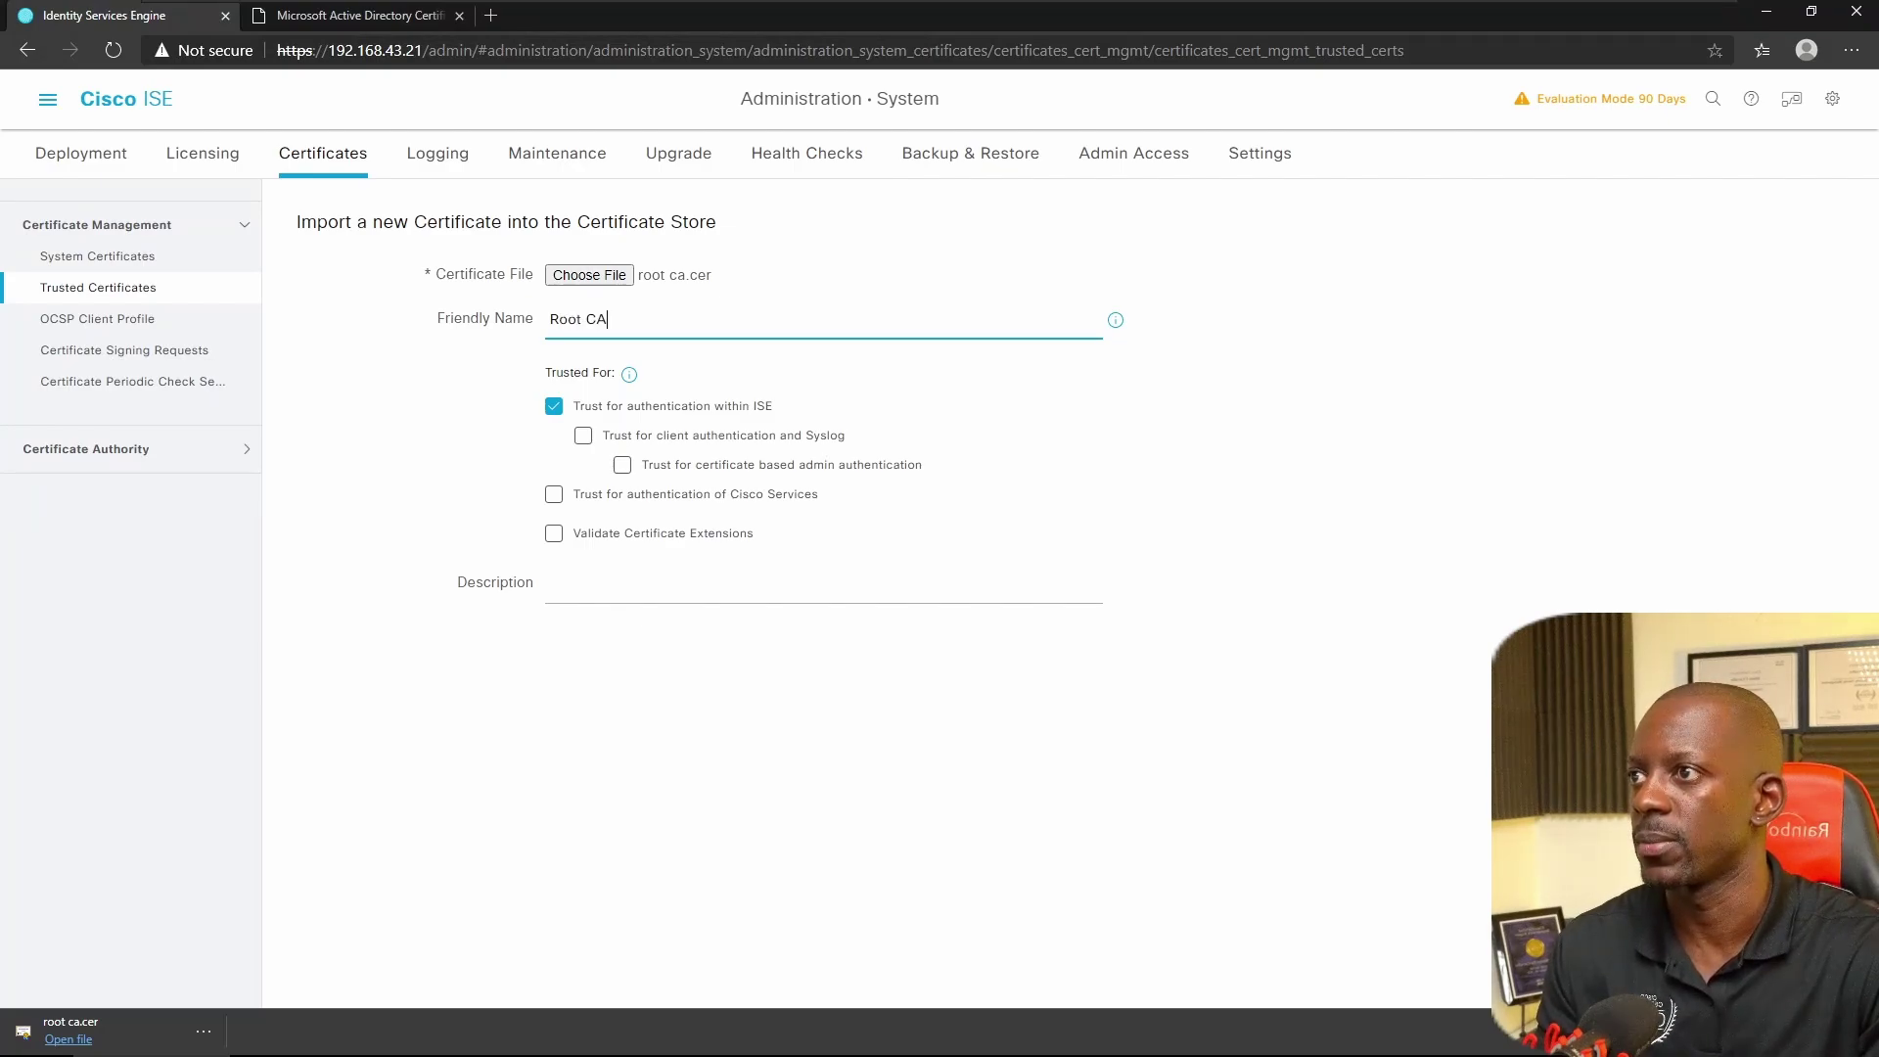
key("BackSpace")
key("BackSpace")
key("BackSpace")
key("BackSpace")
key("BackSpace")
key("BackSpace")
key("BackSpace")
type("Binar")
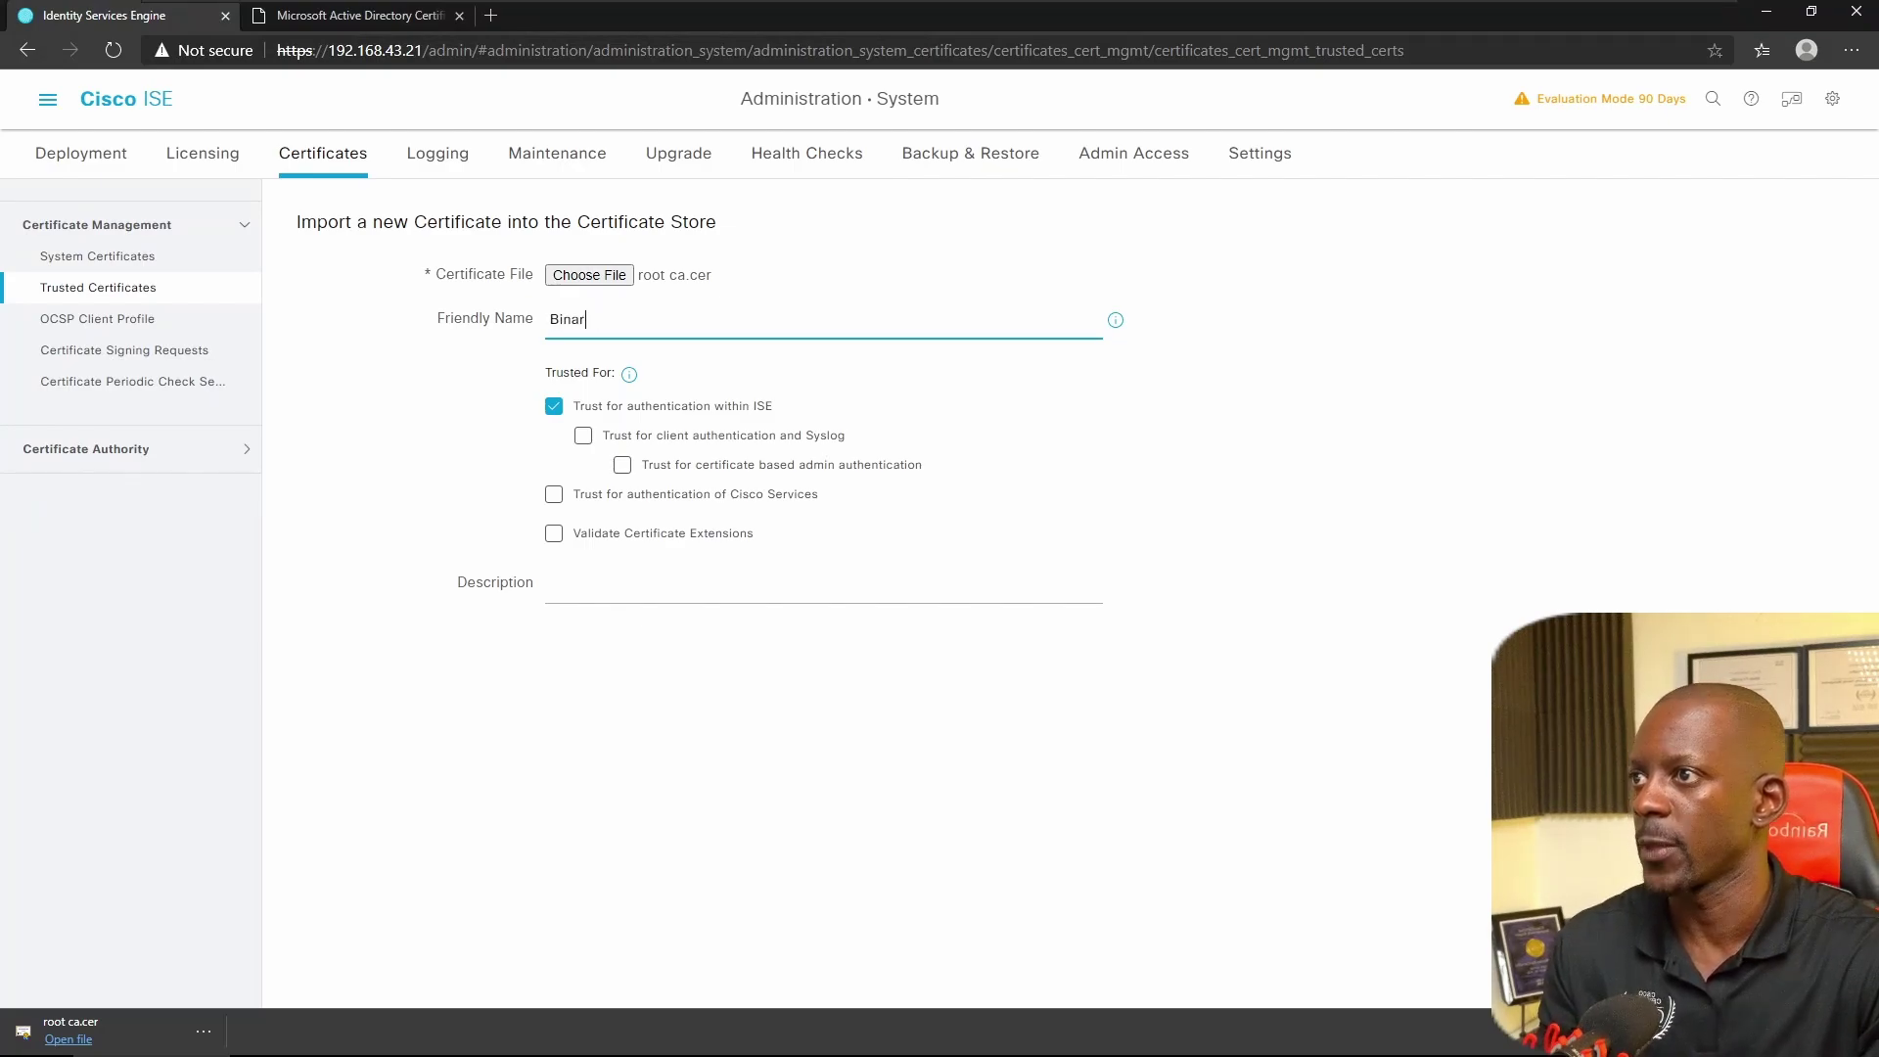
type("y Avenue Root CA")
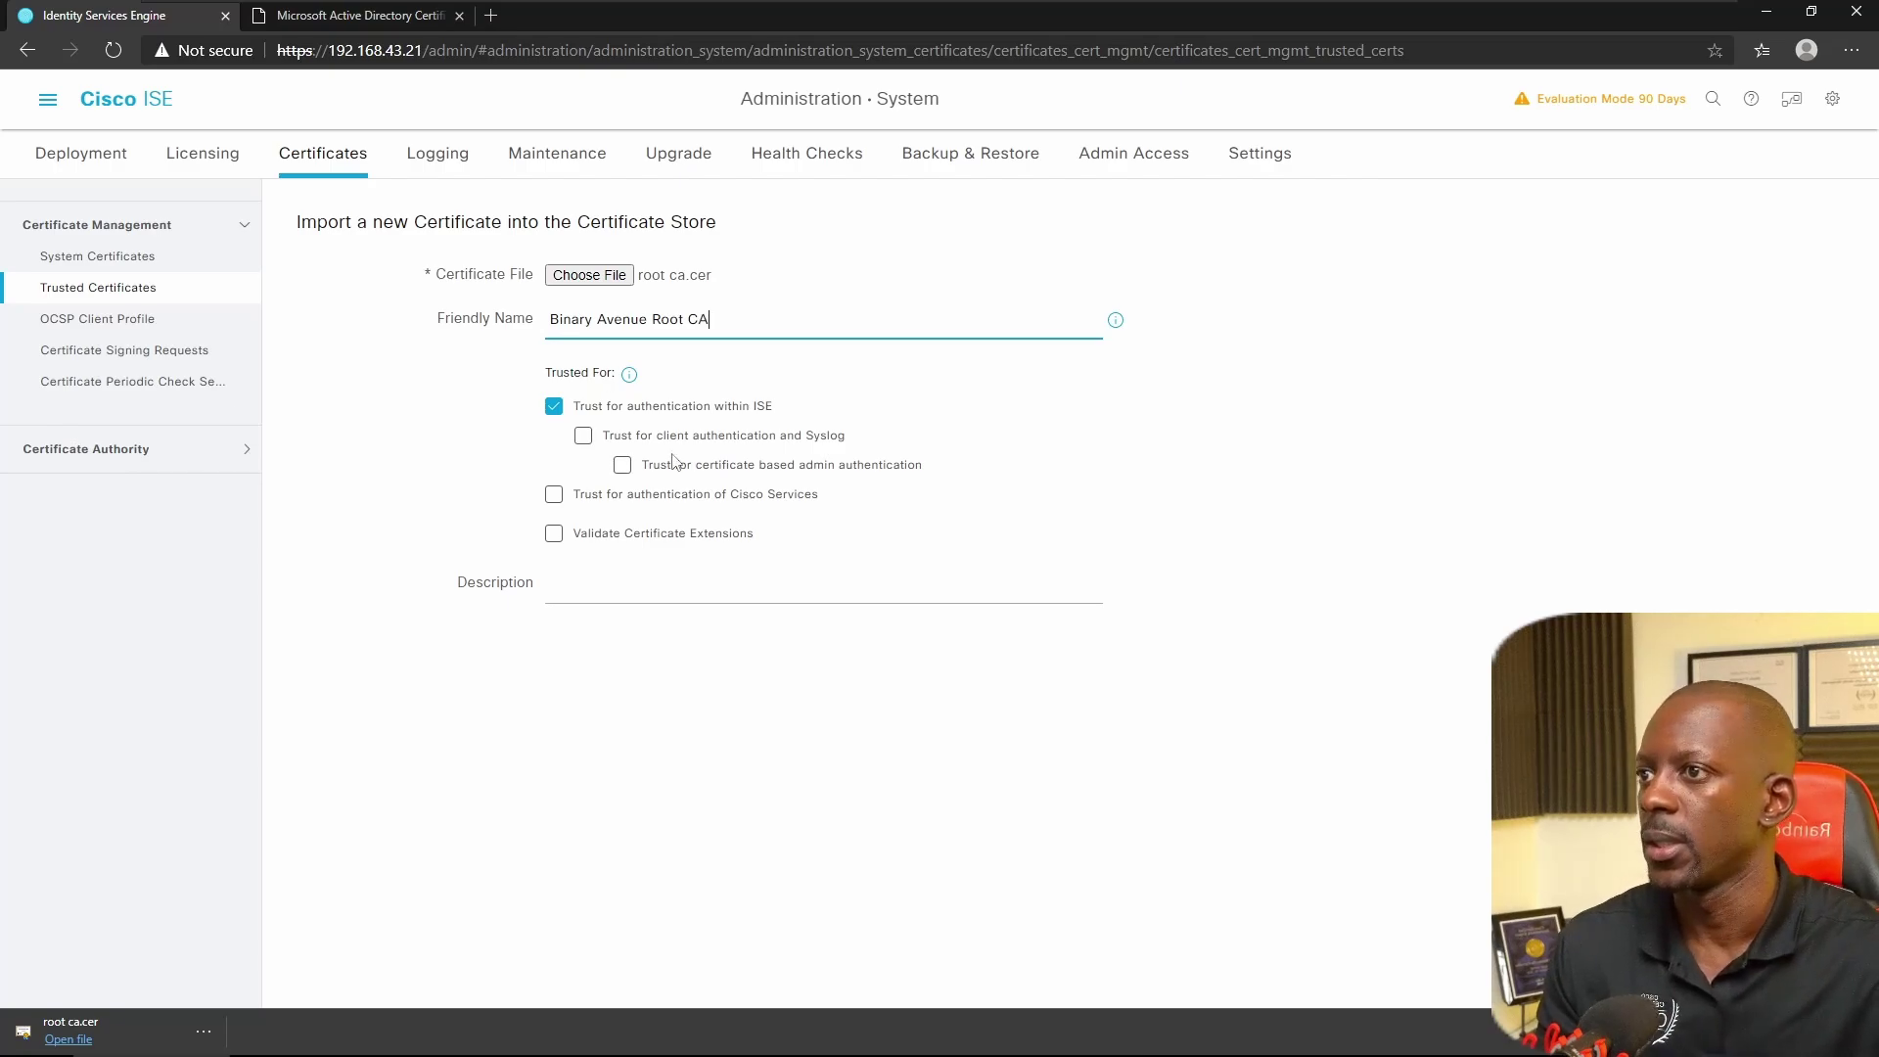
Trust it for client auth/Syslog, admin auth, Cisco Services, validate extensions, and submit
left_click(585, 438)
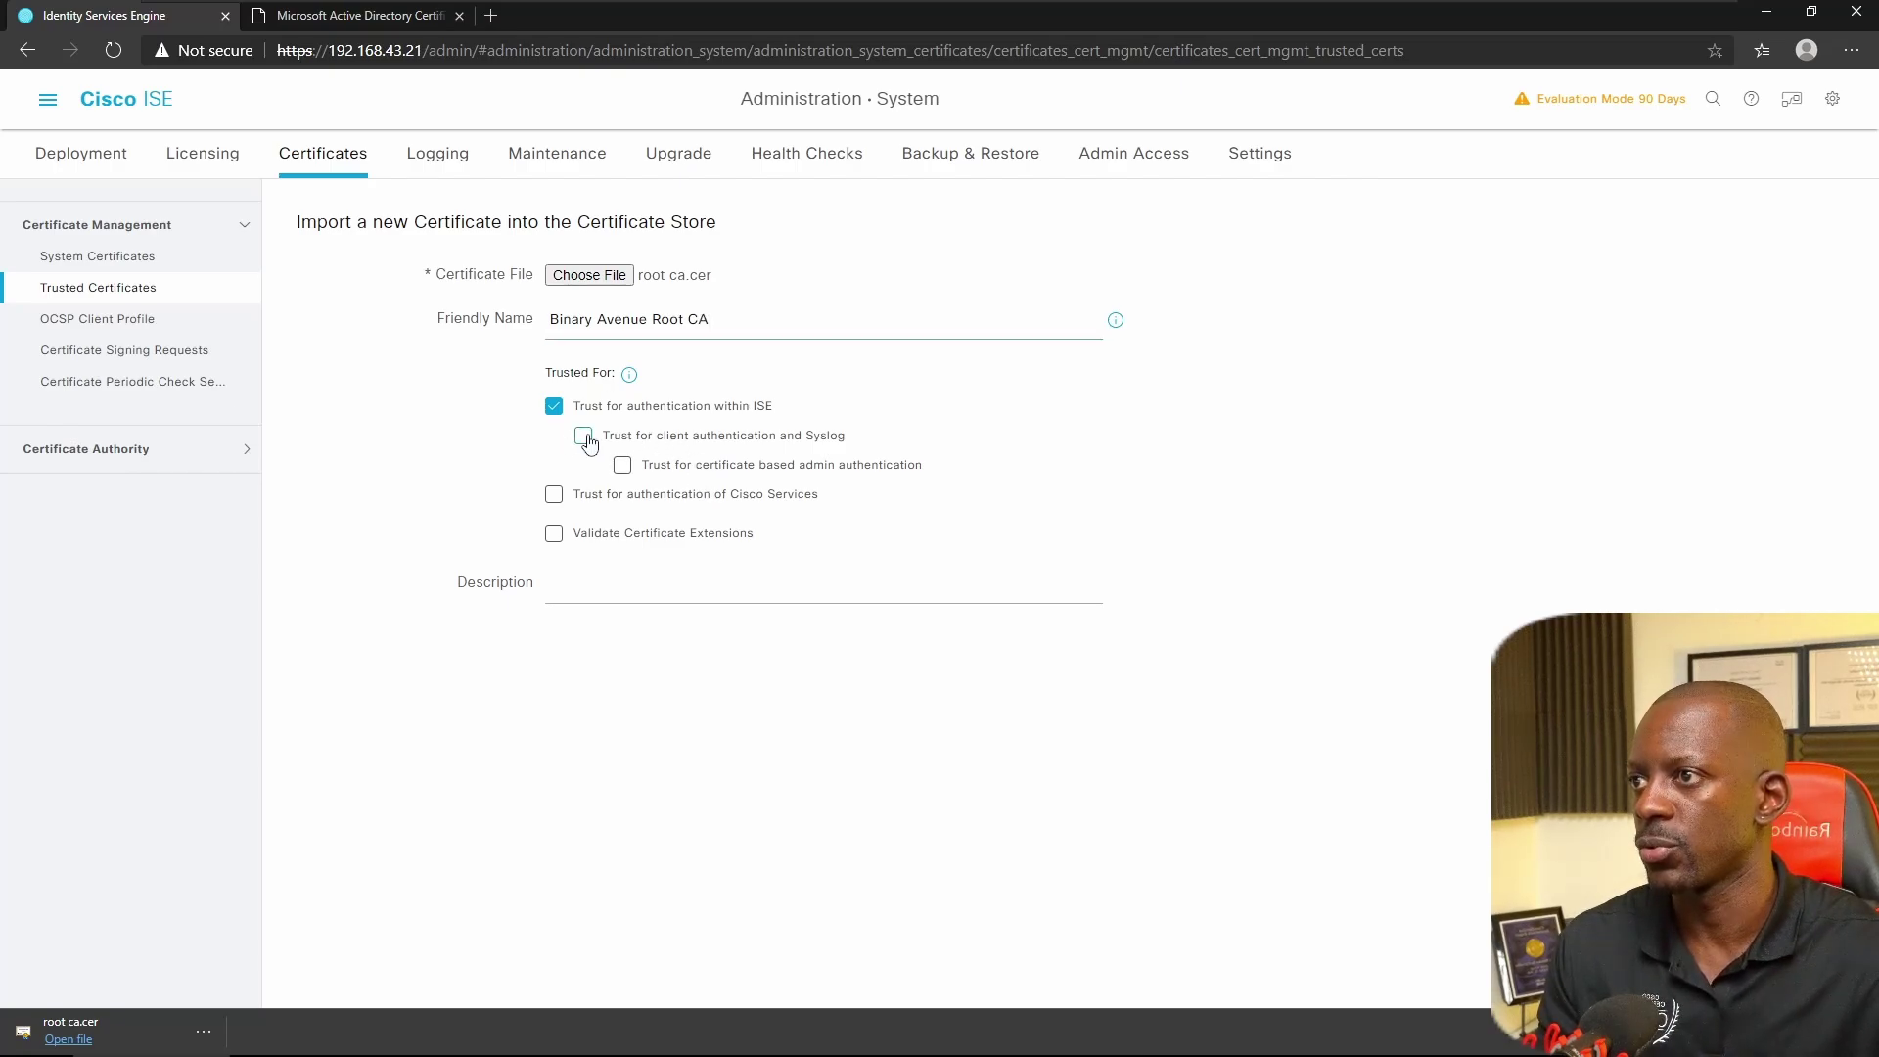
left_click(624, 468)
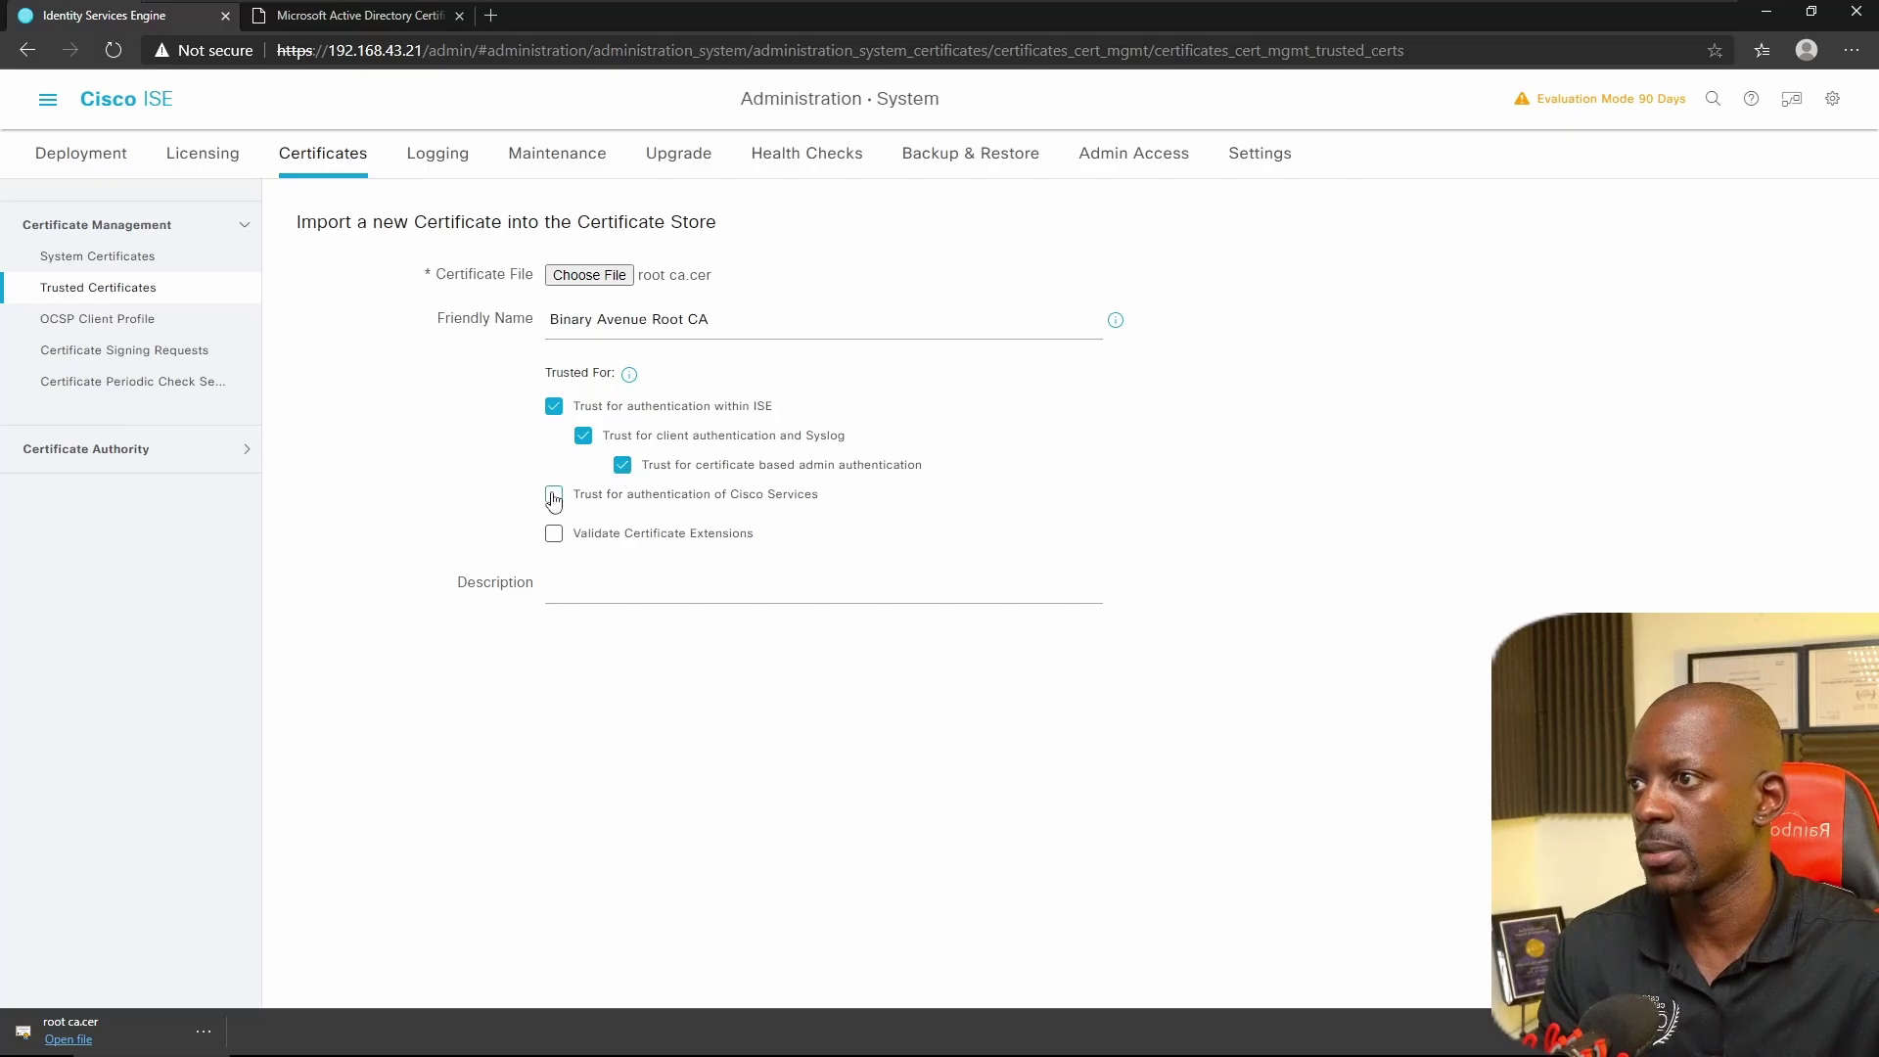
left_click(554, 534)
left_click(553, 494)
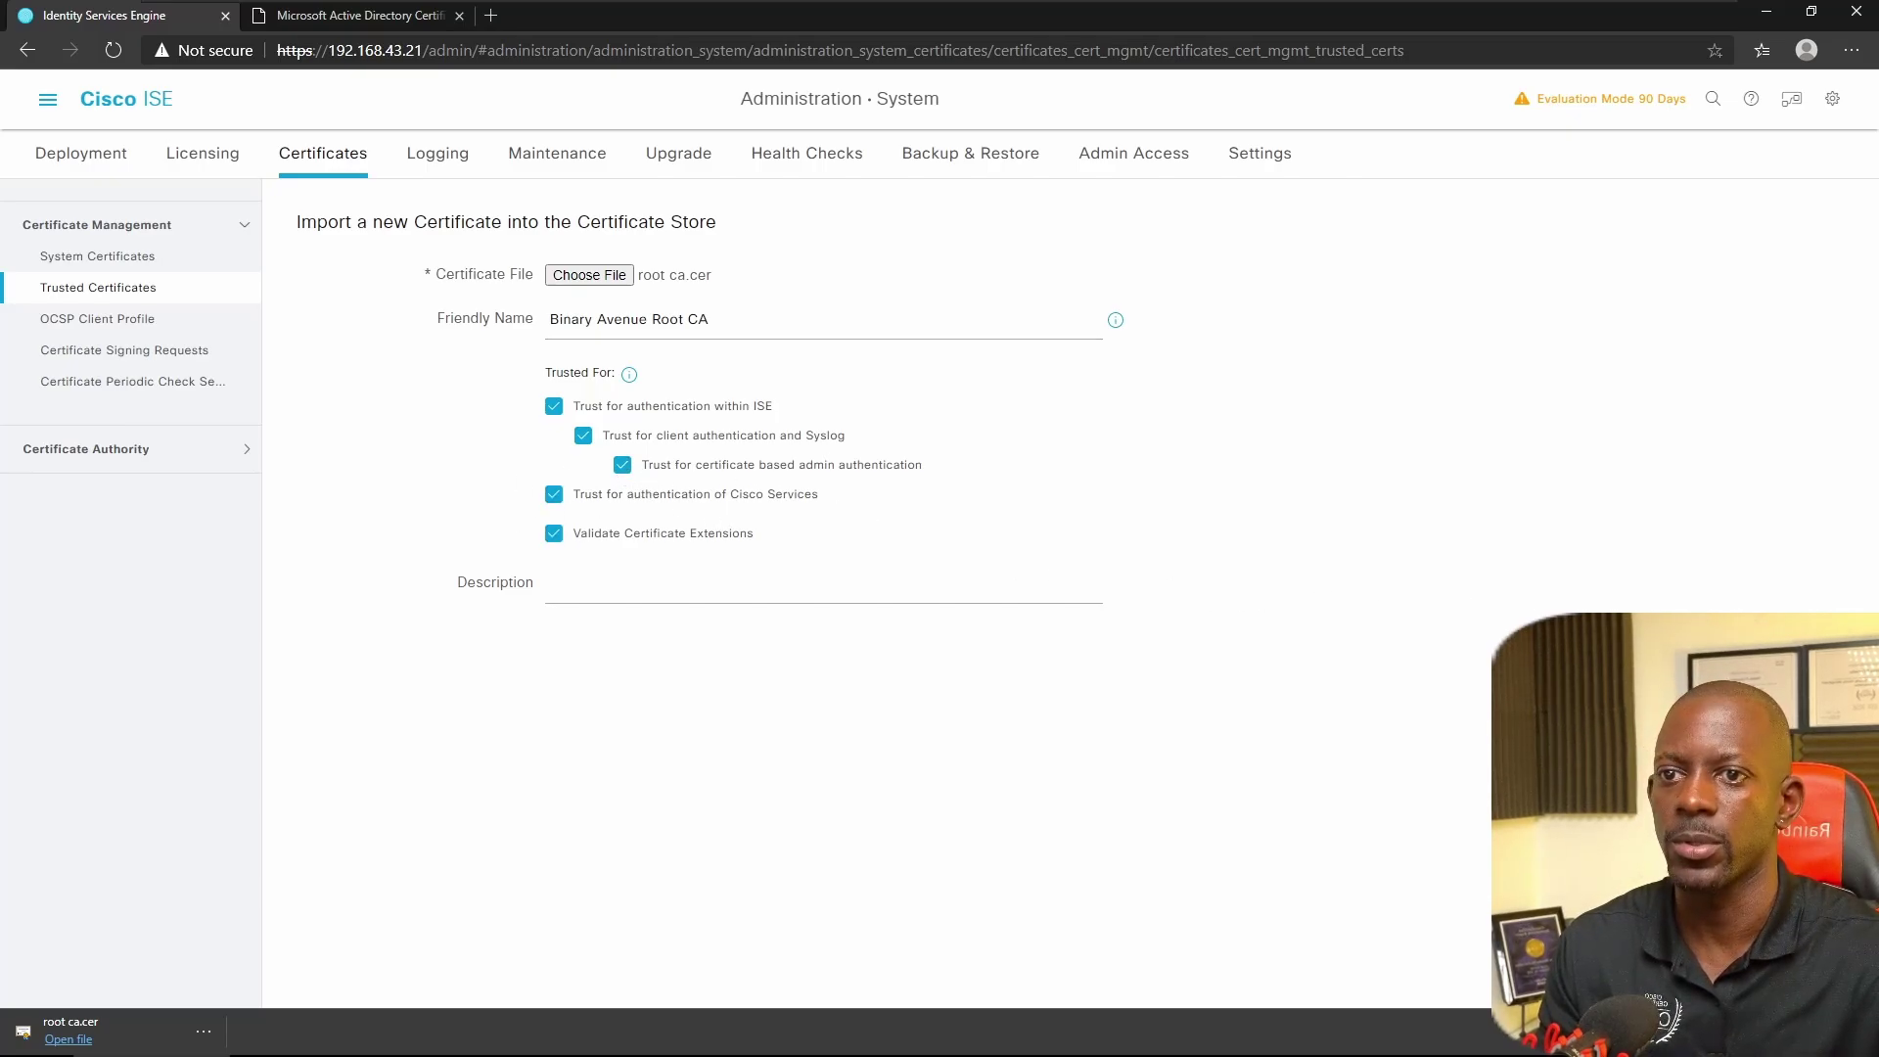
key("Return")
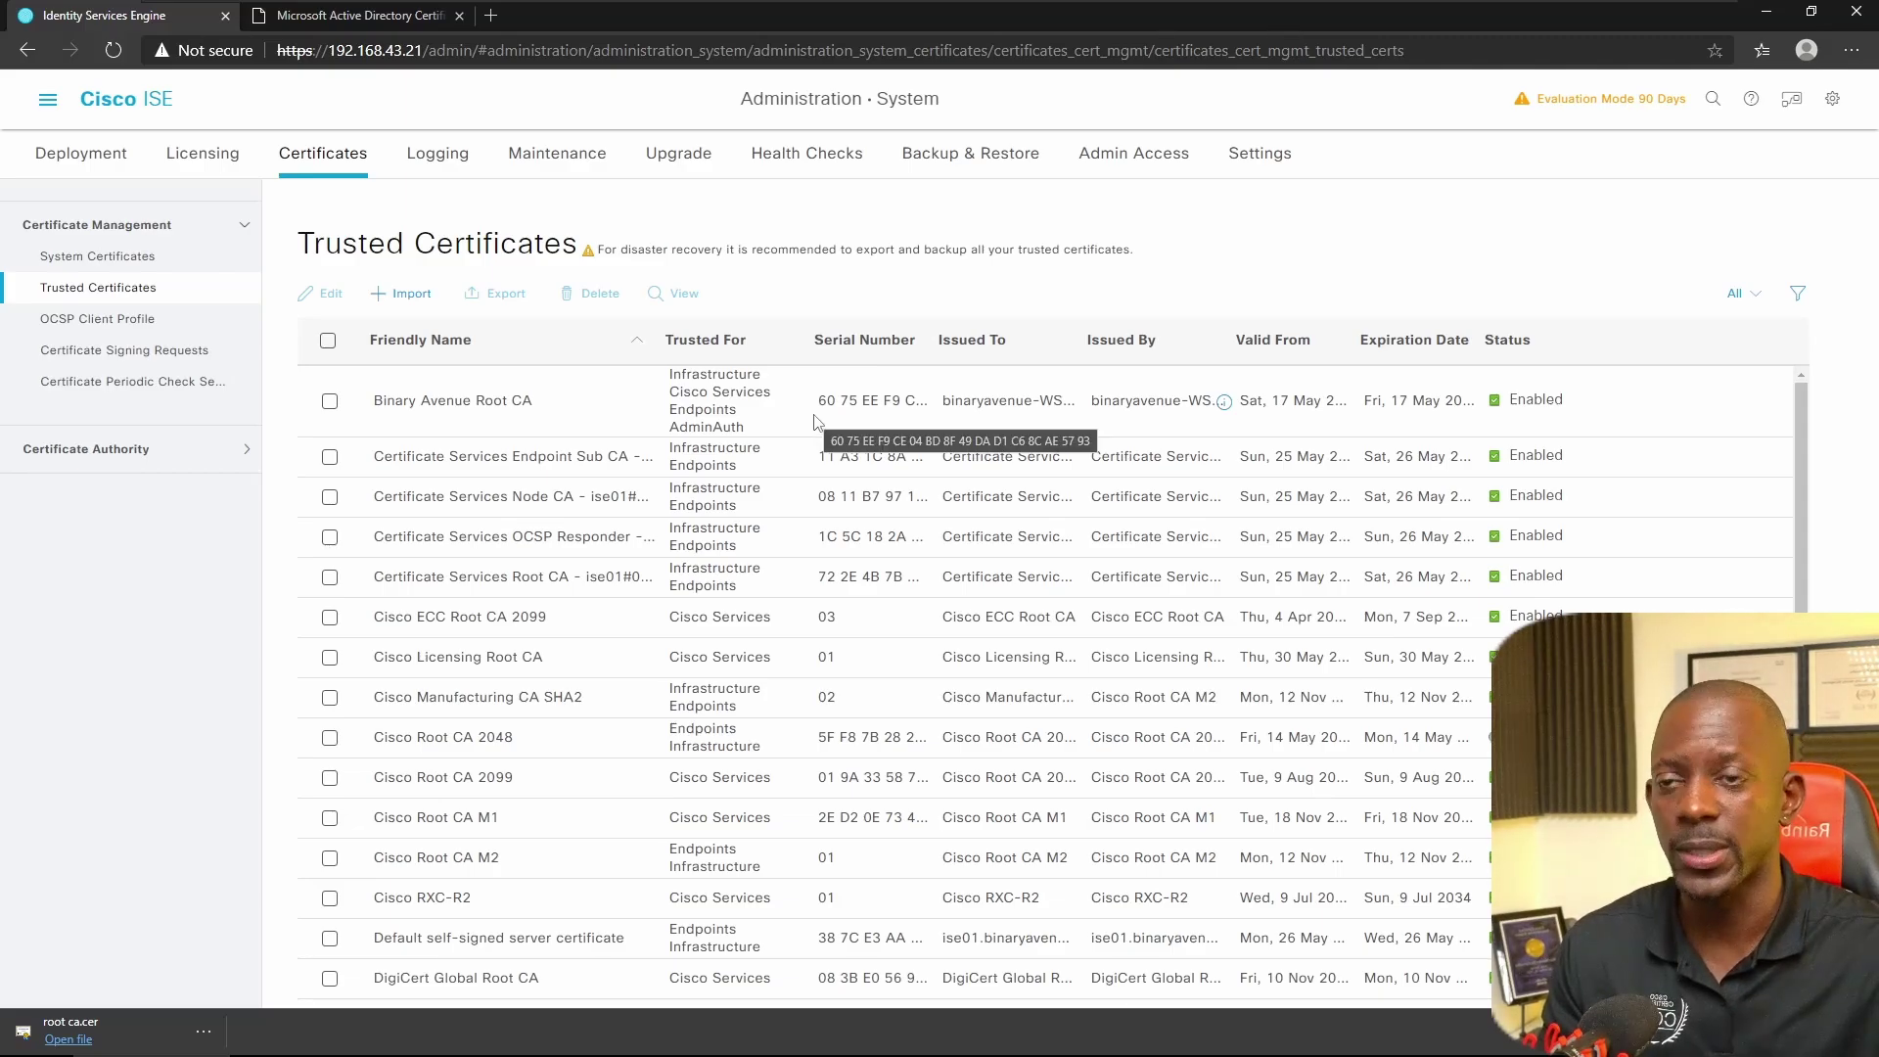
left_click(130, 358)
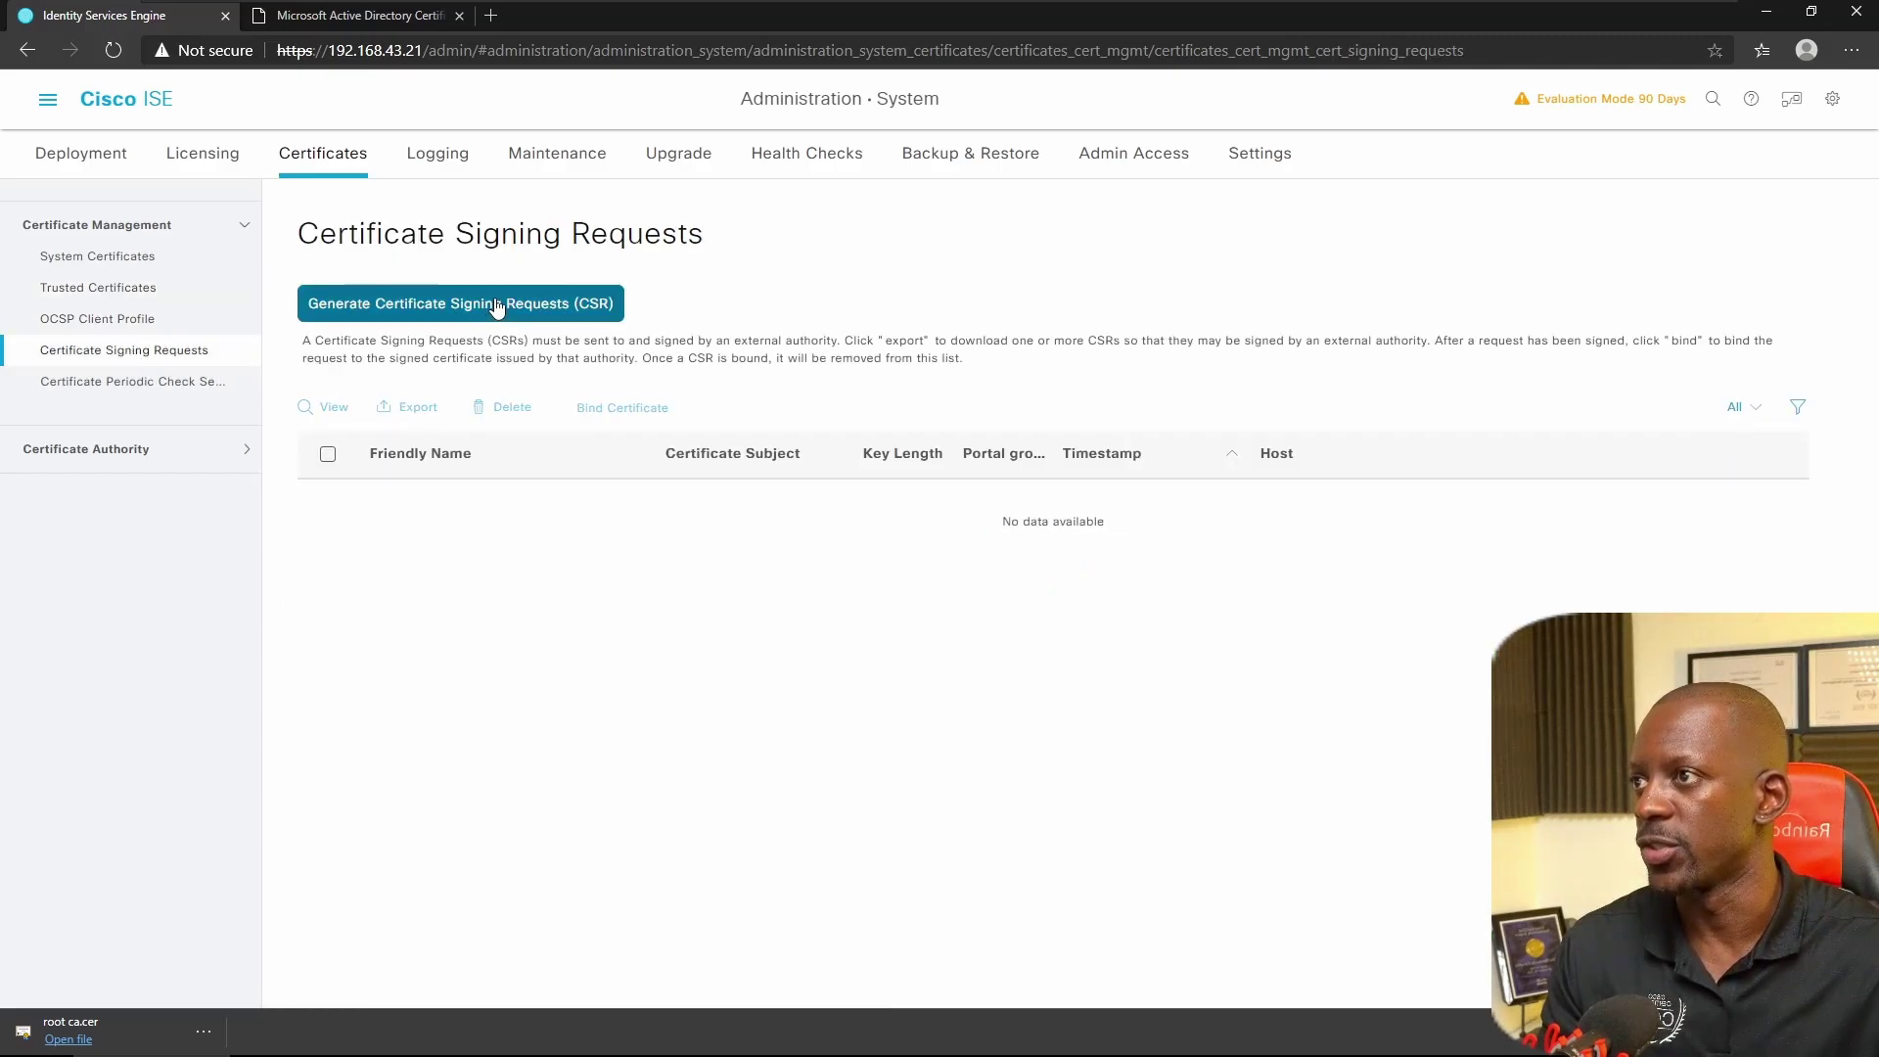
Start a new CSR with Multi-Use usage, selecting node ise01
left_click(497, 310)
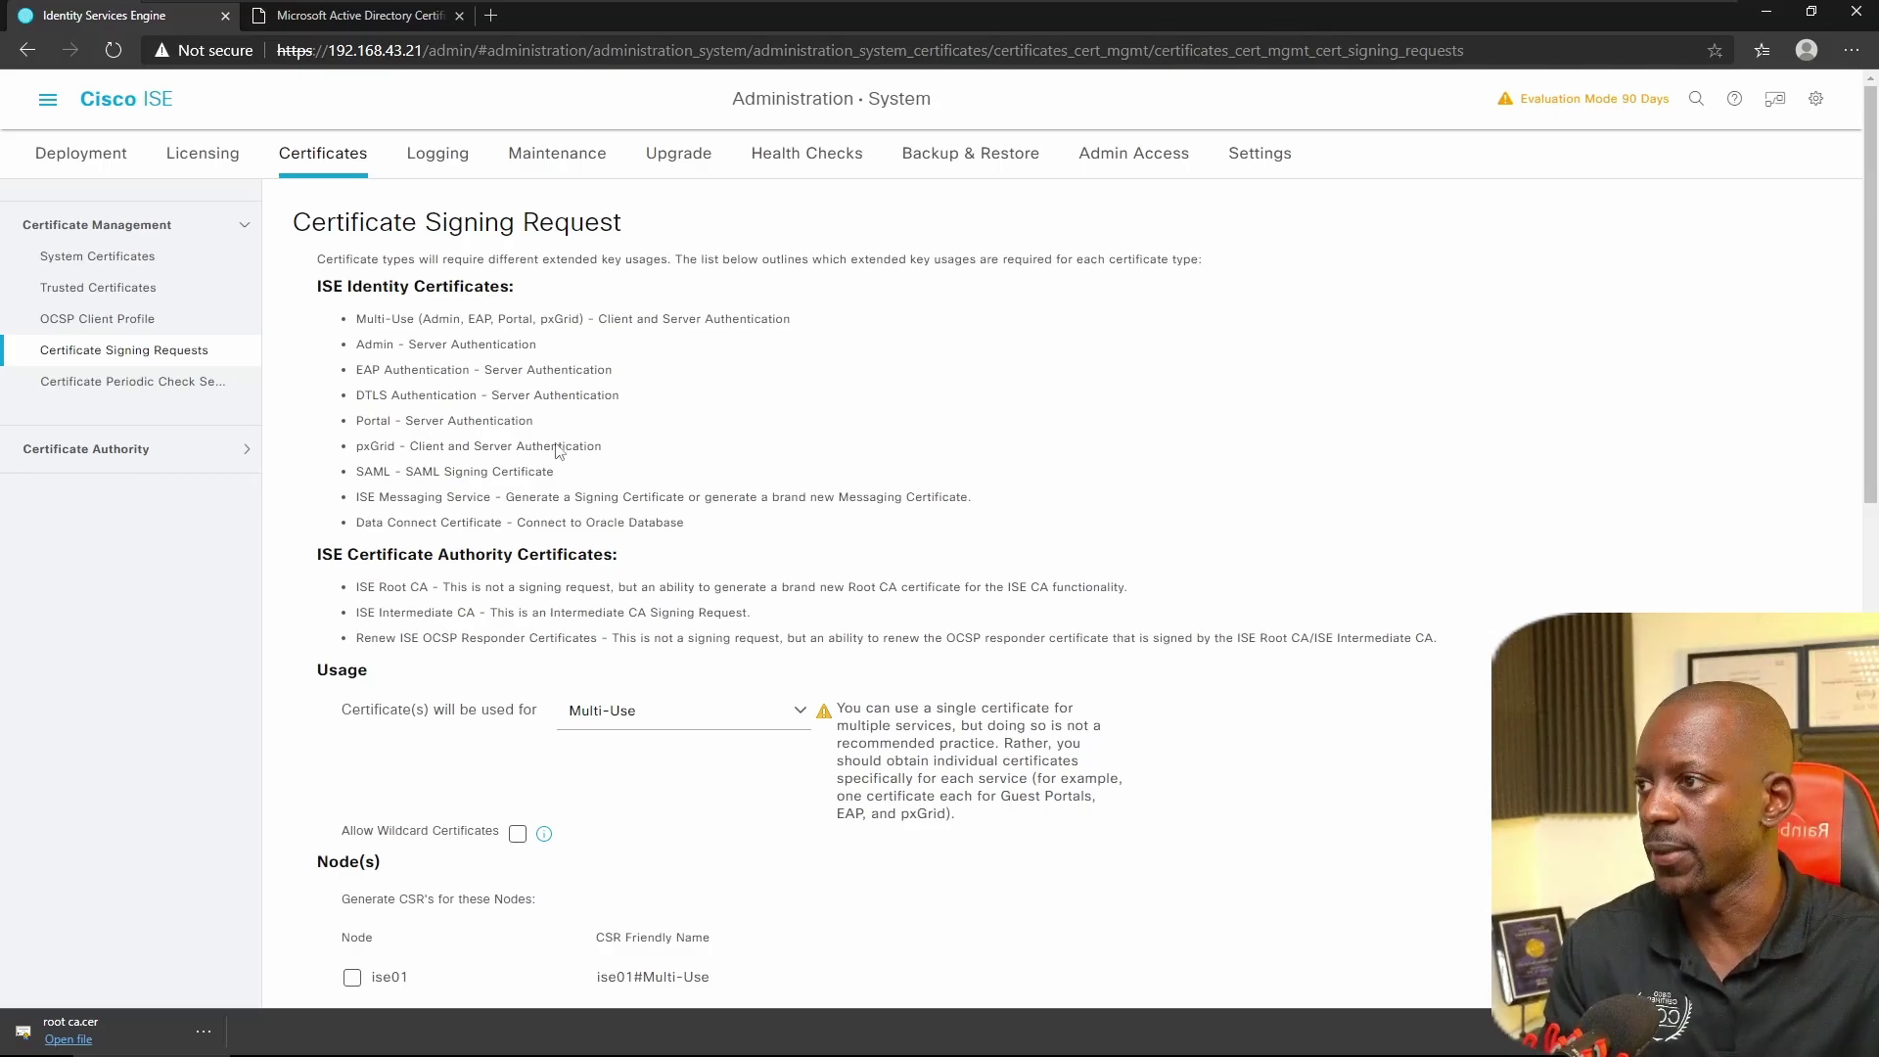
scroll(579, 427, "down", 4)
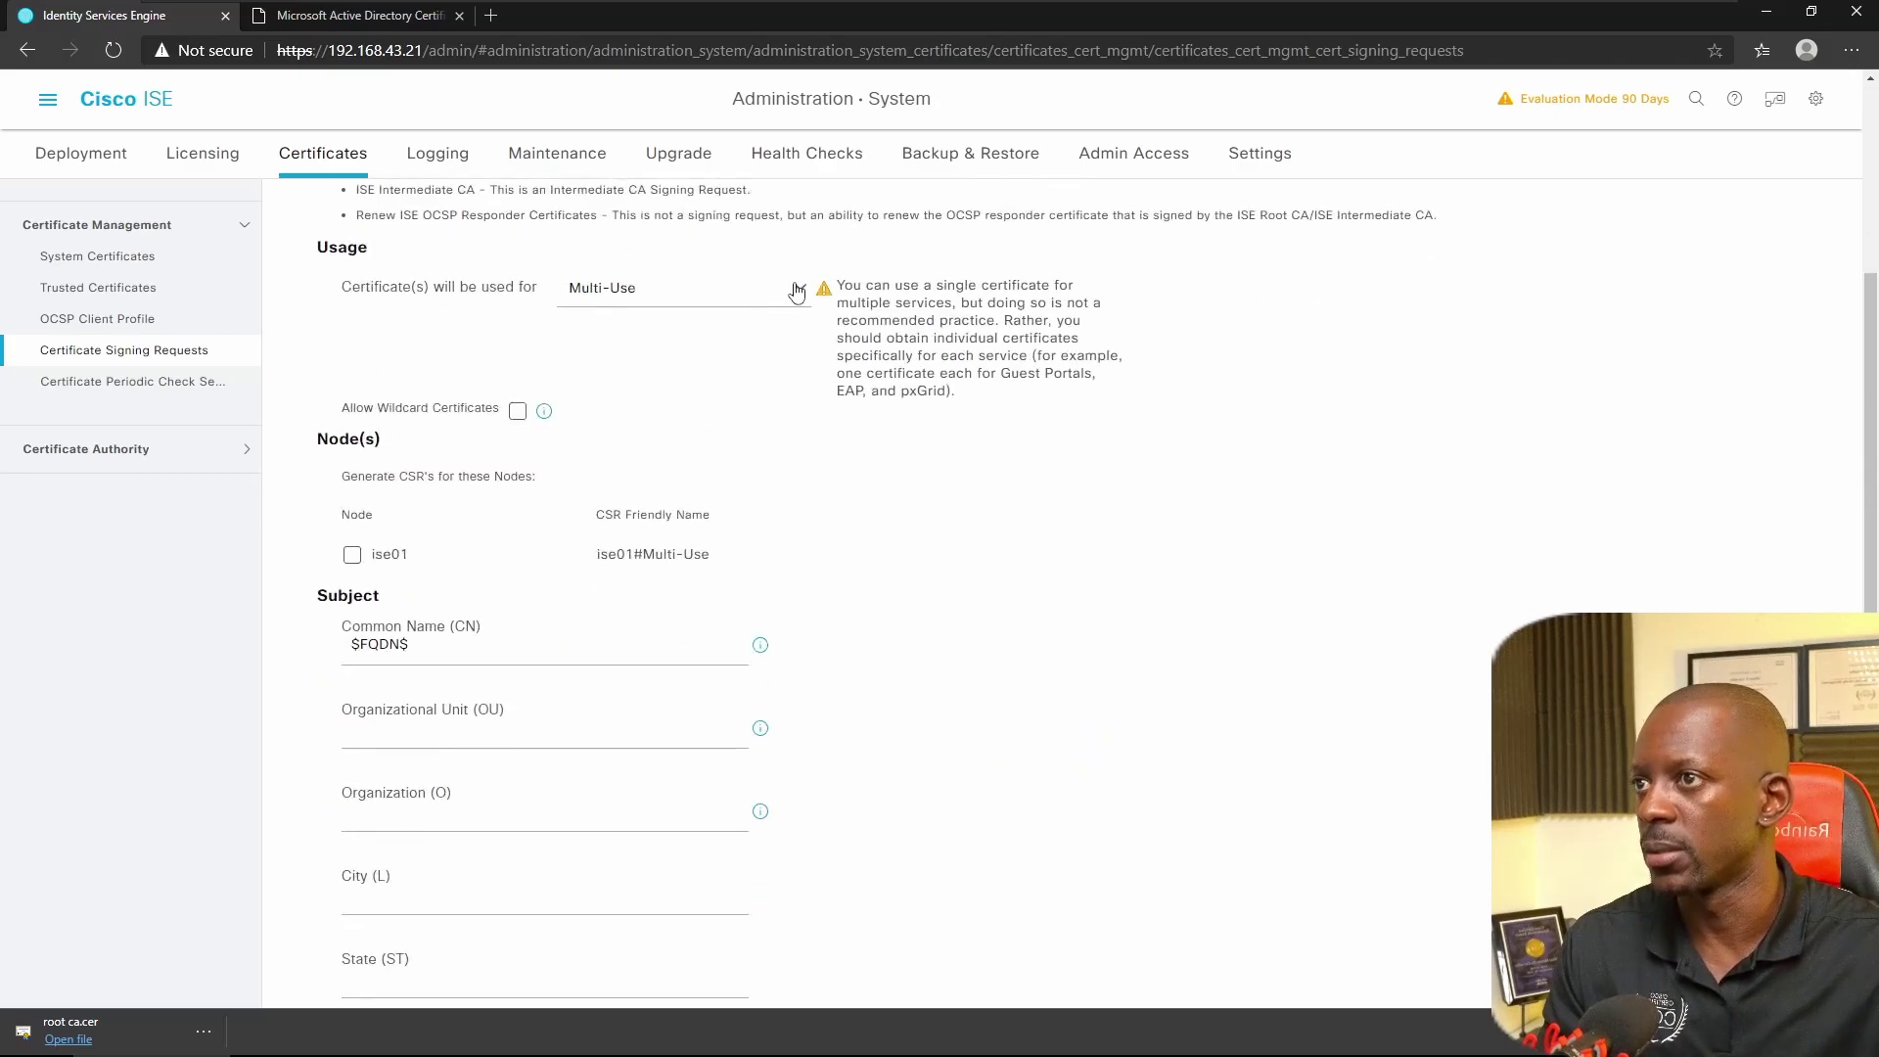
left_click(799, 291)
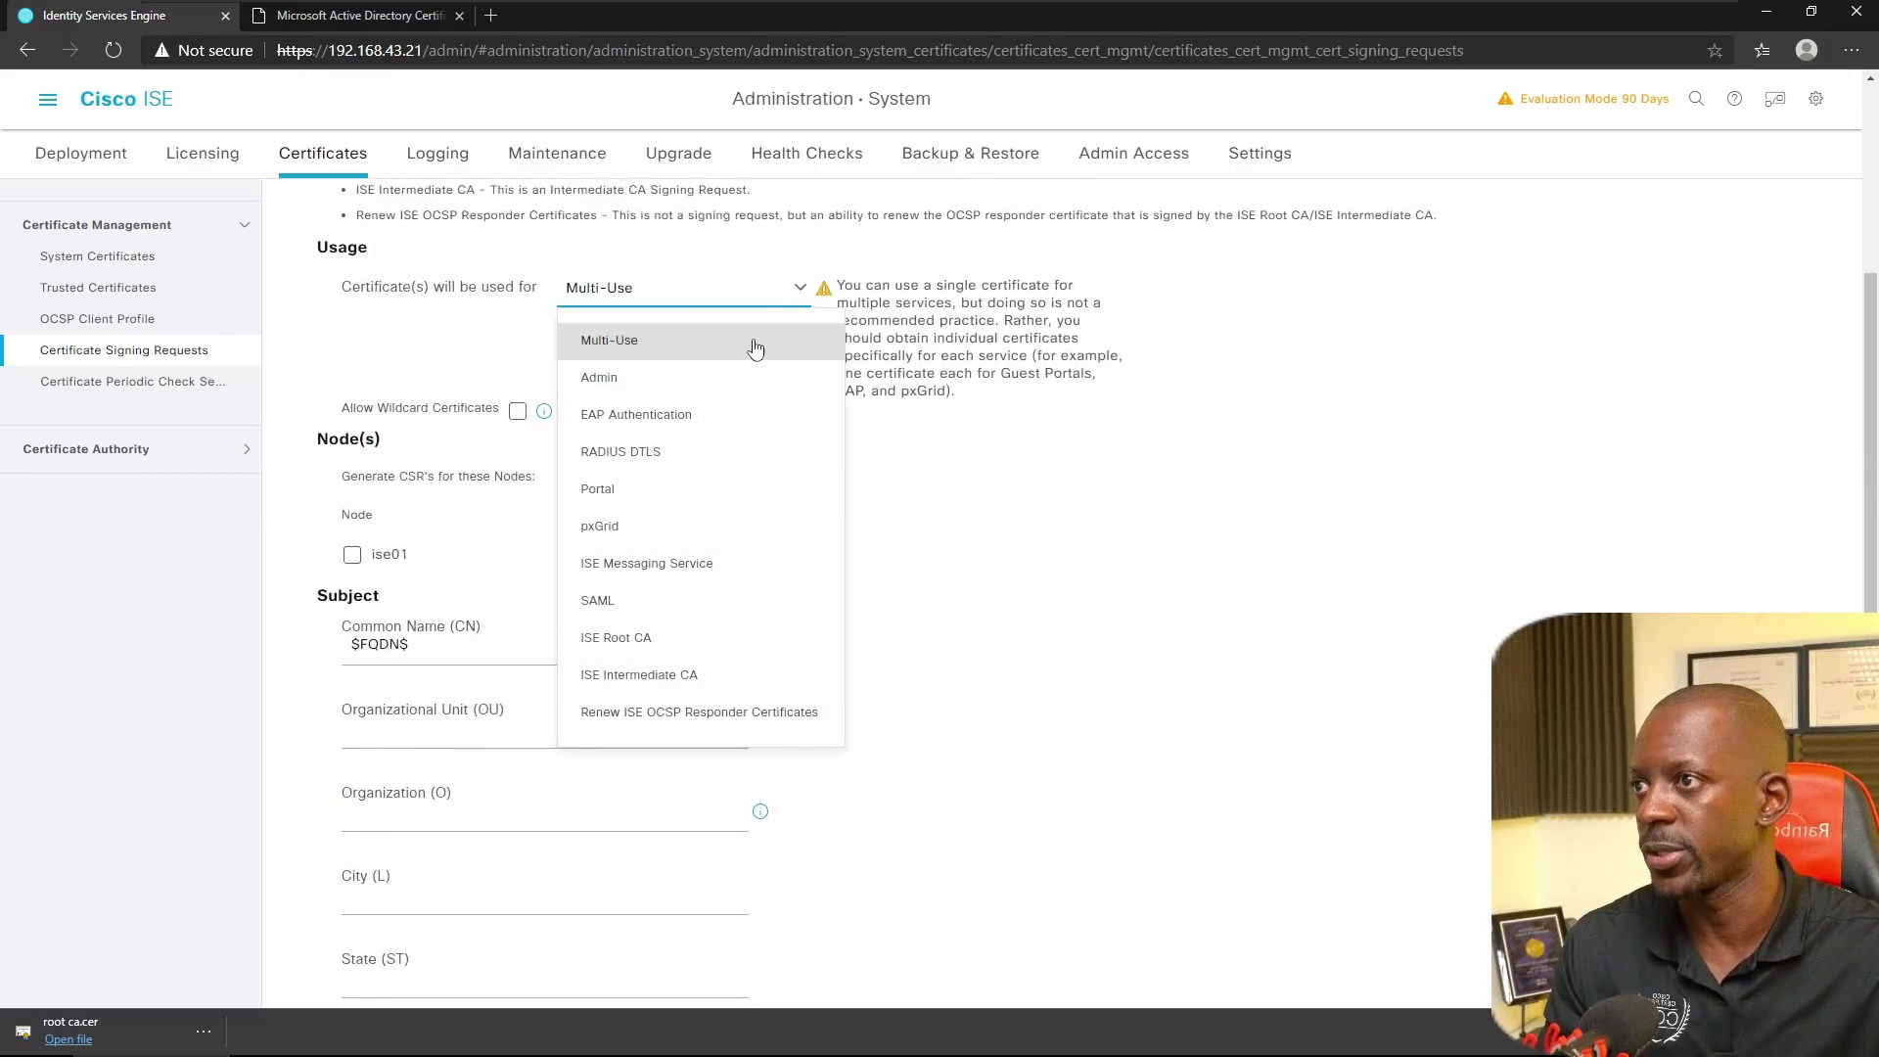
left_click(661, 342)
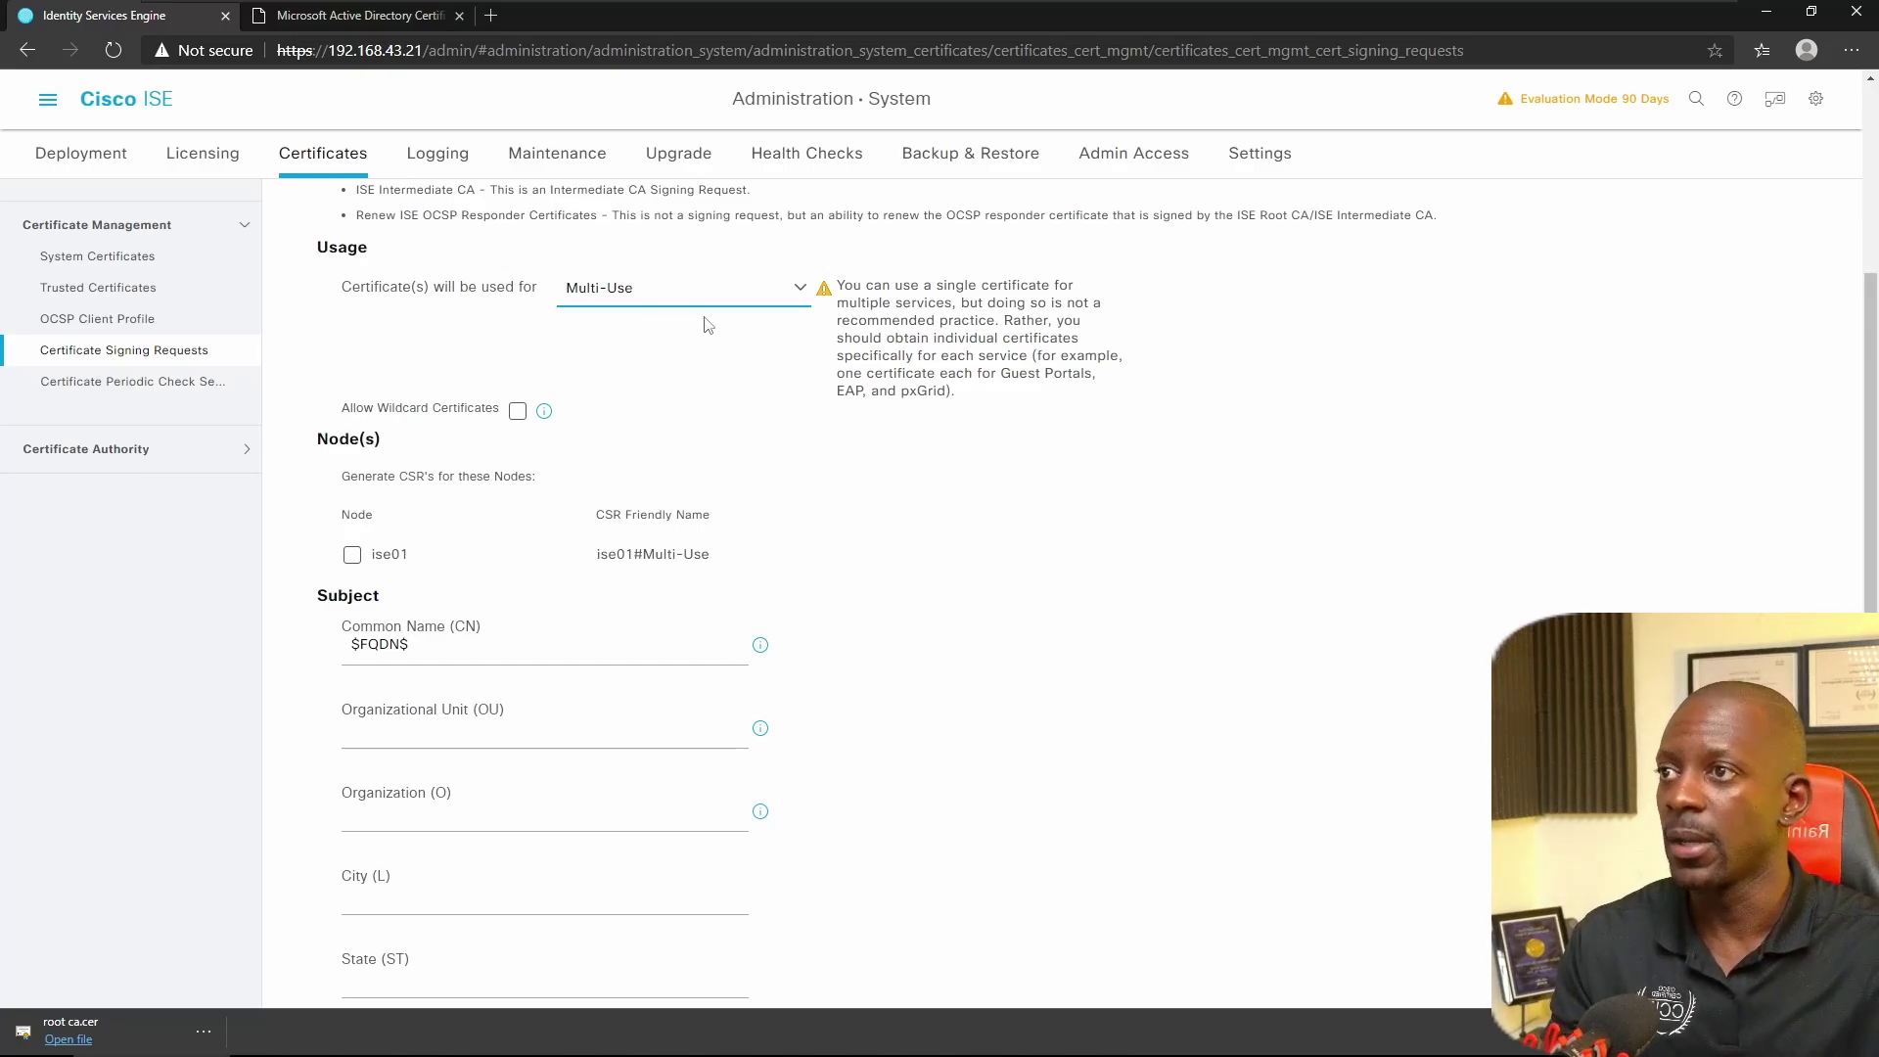
left_click(801, 292)
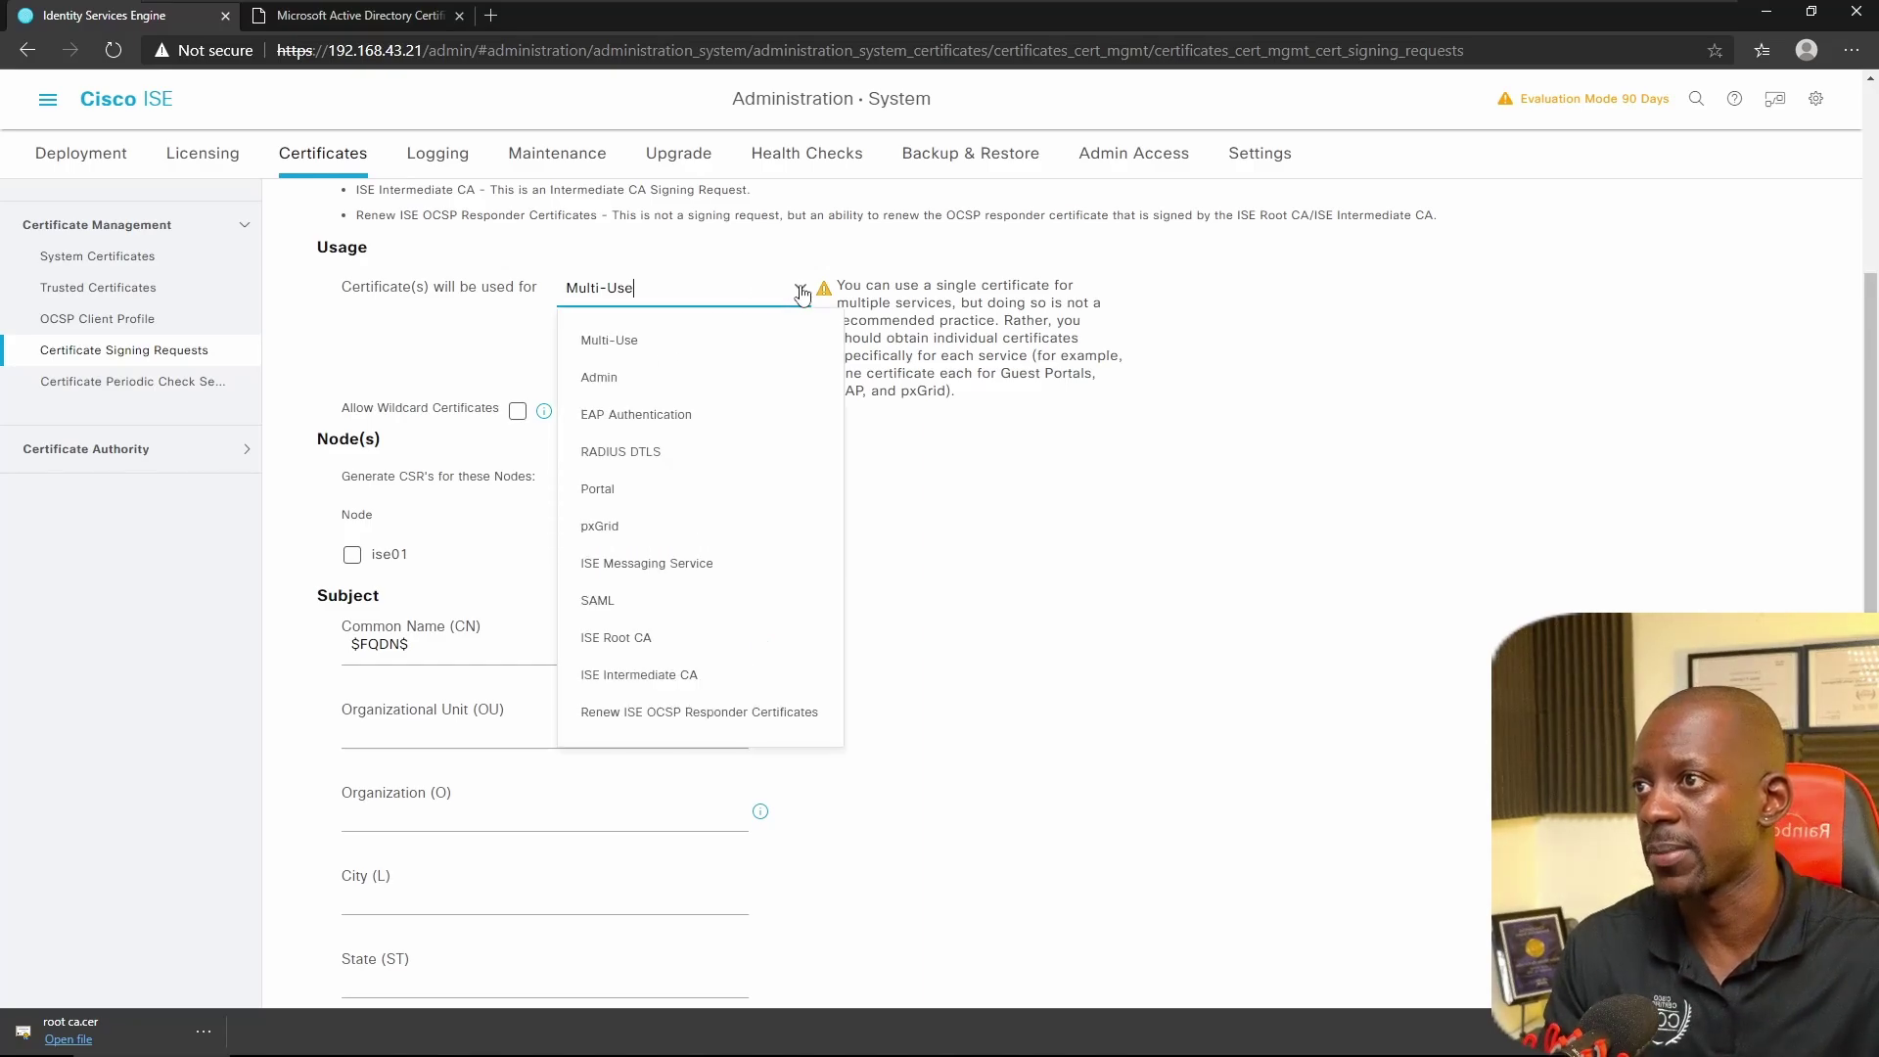
left_click(800, 293)
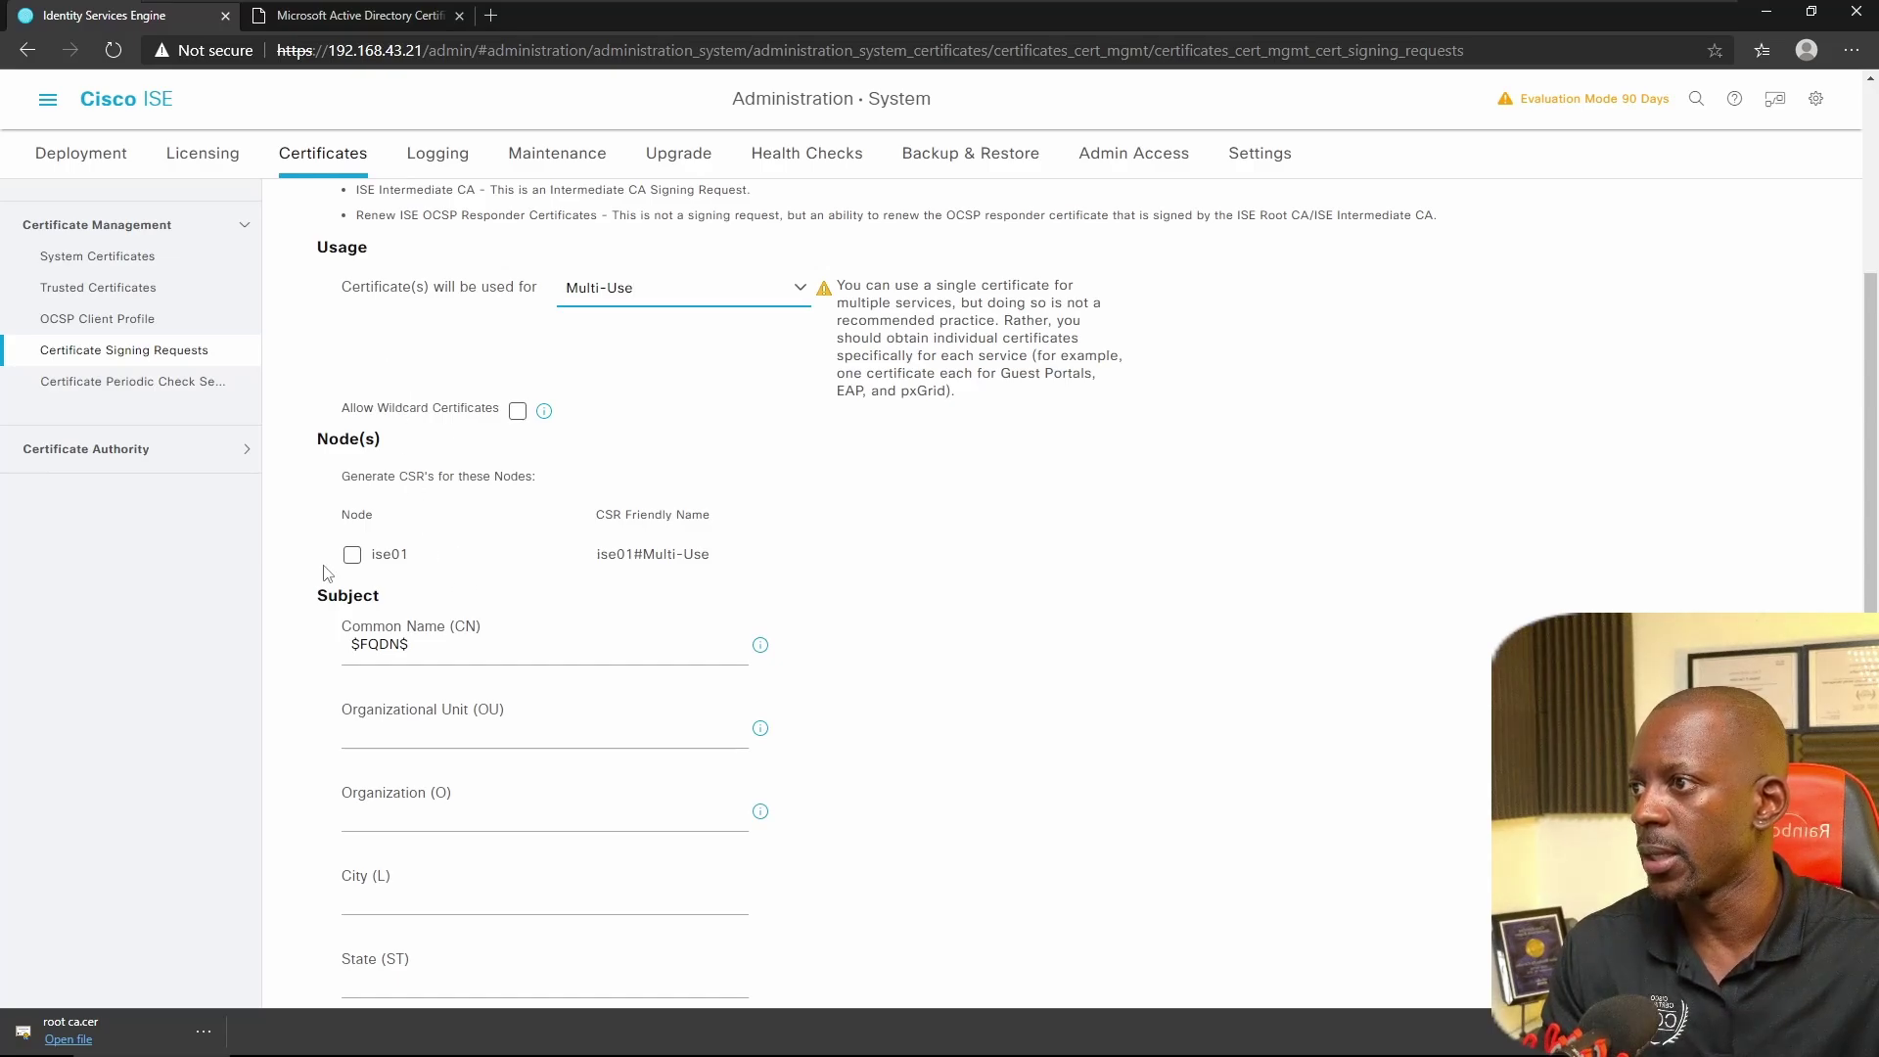
left_click(364, 561)
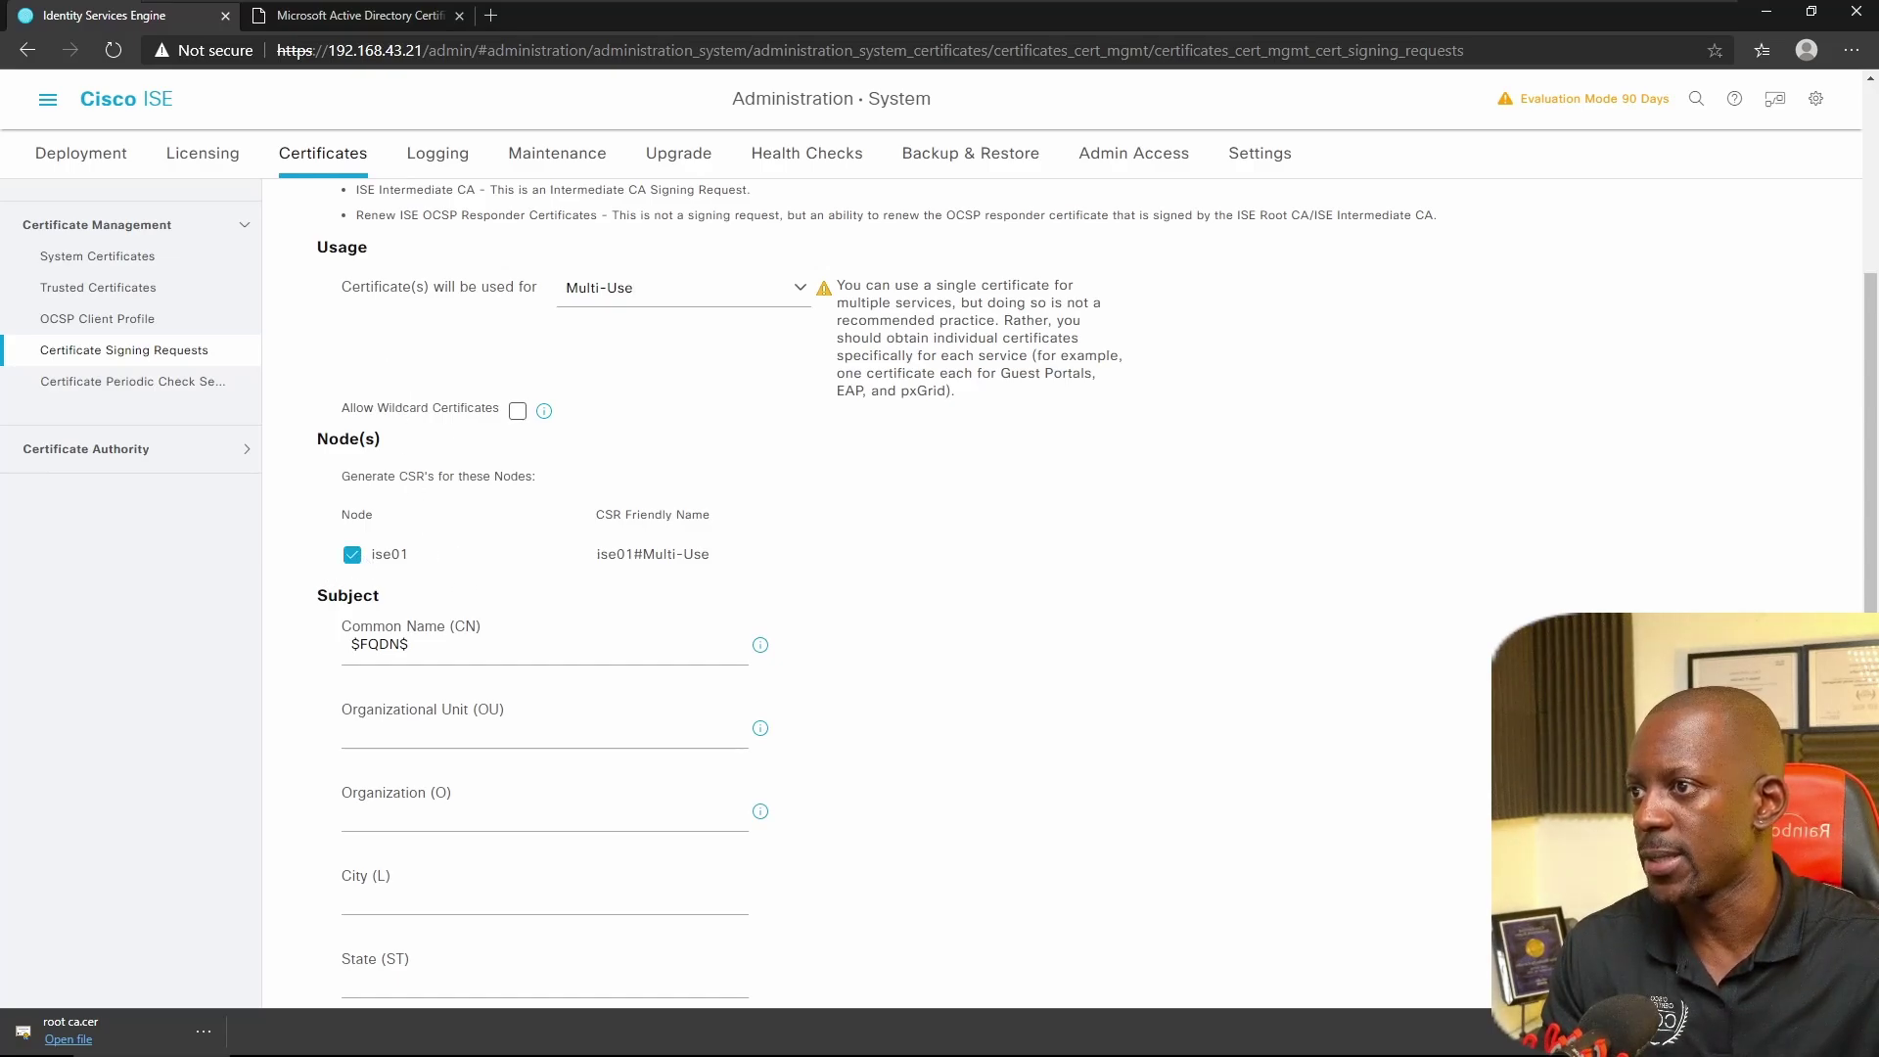
Replace the $FQDN$ Common Name with ise01.binaryavenue.com
scroll(507, 561, "down", 3)
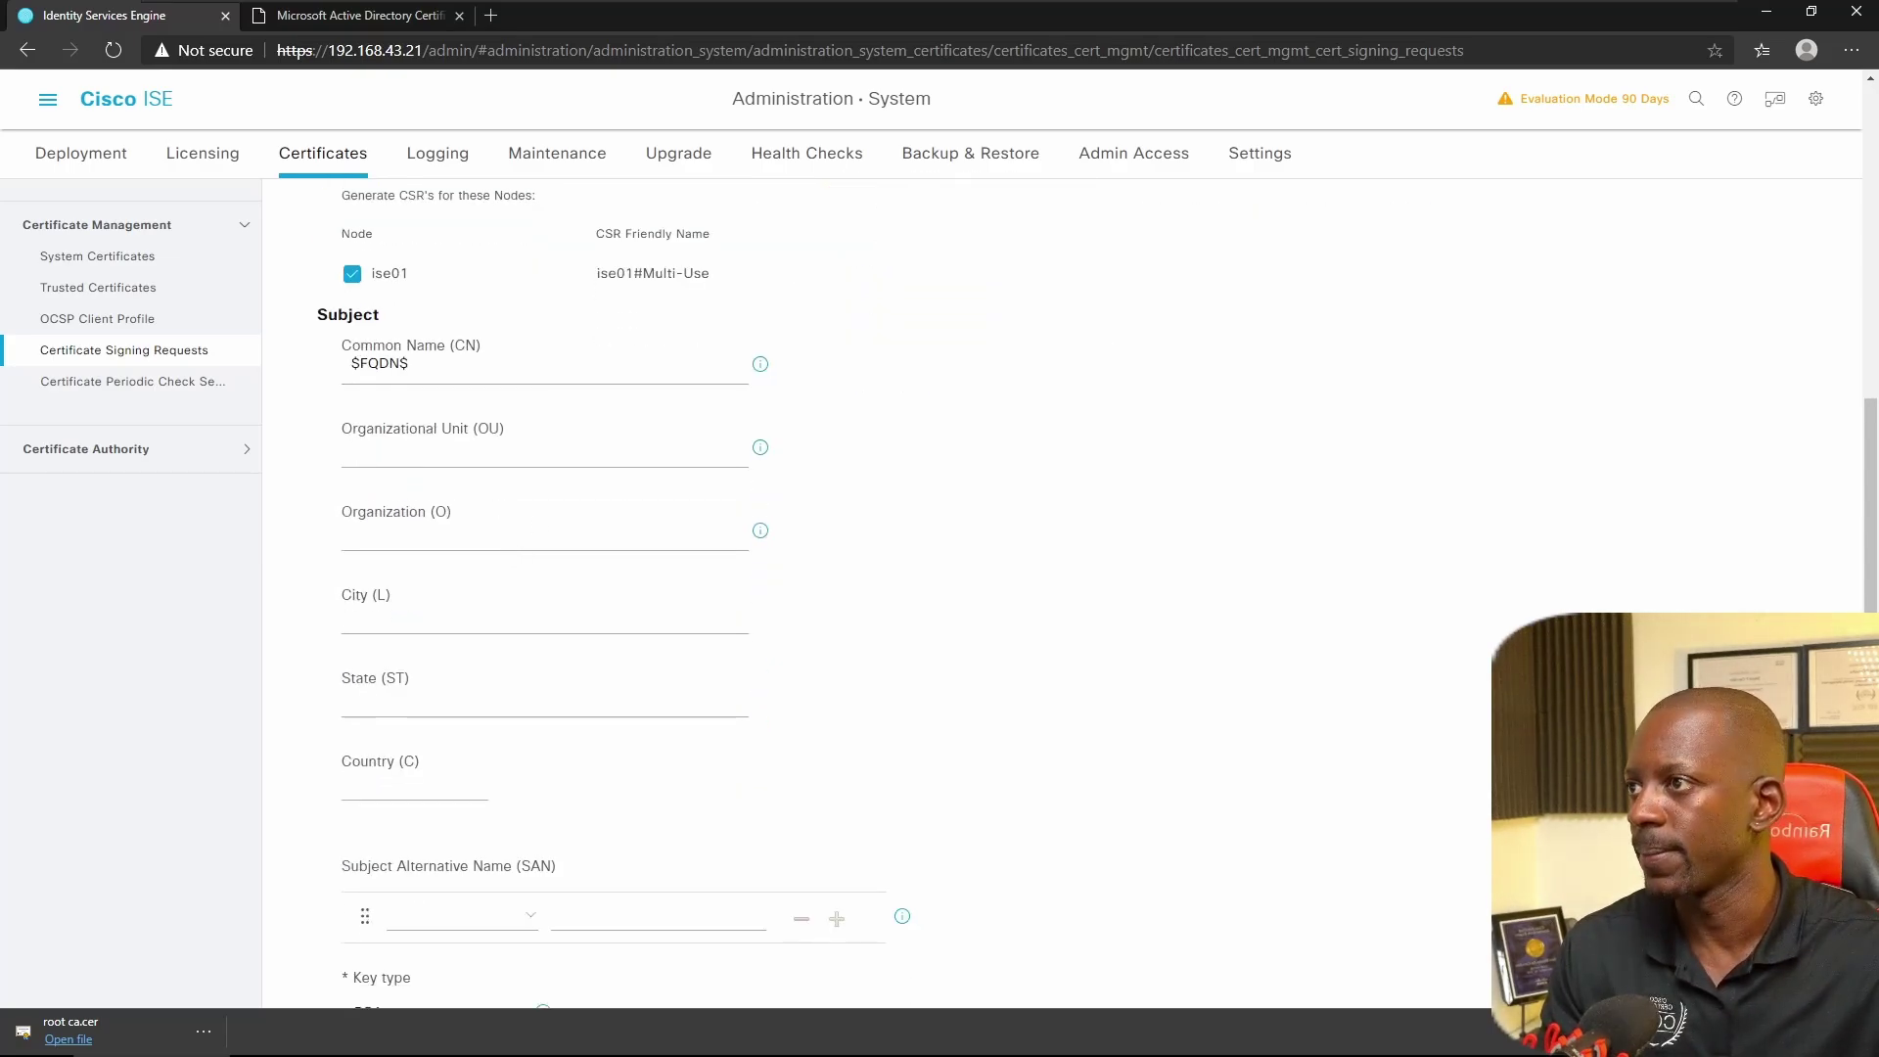
double_click(380, 363)
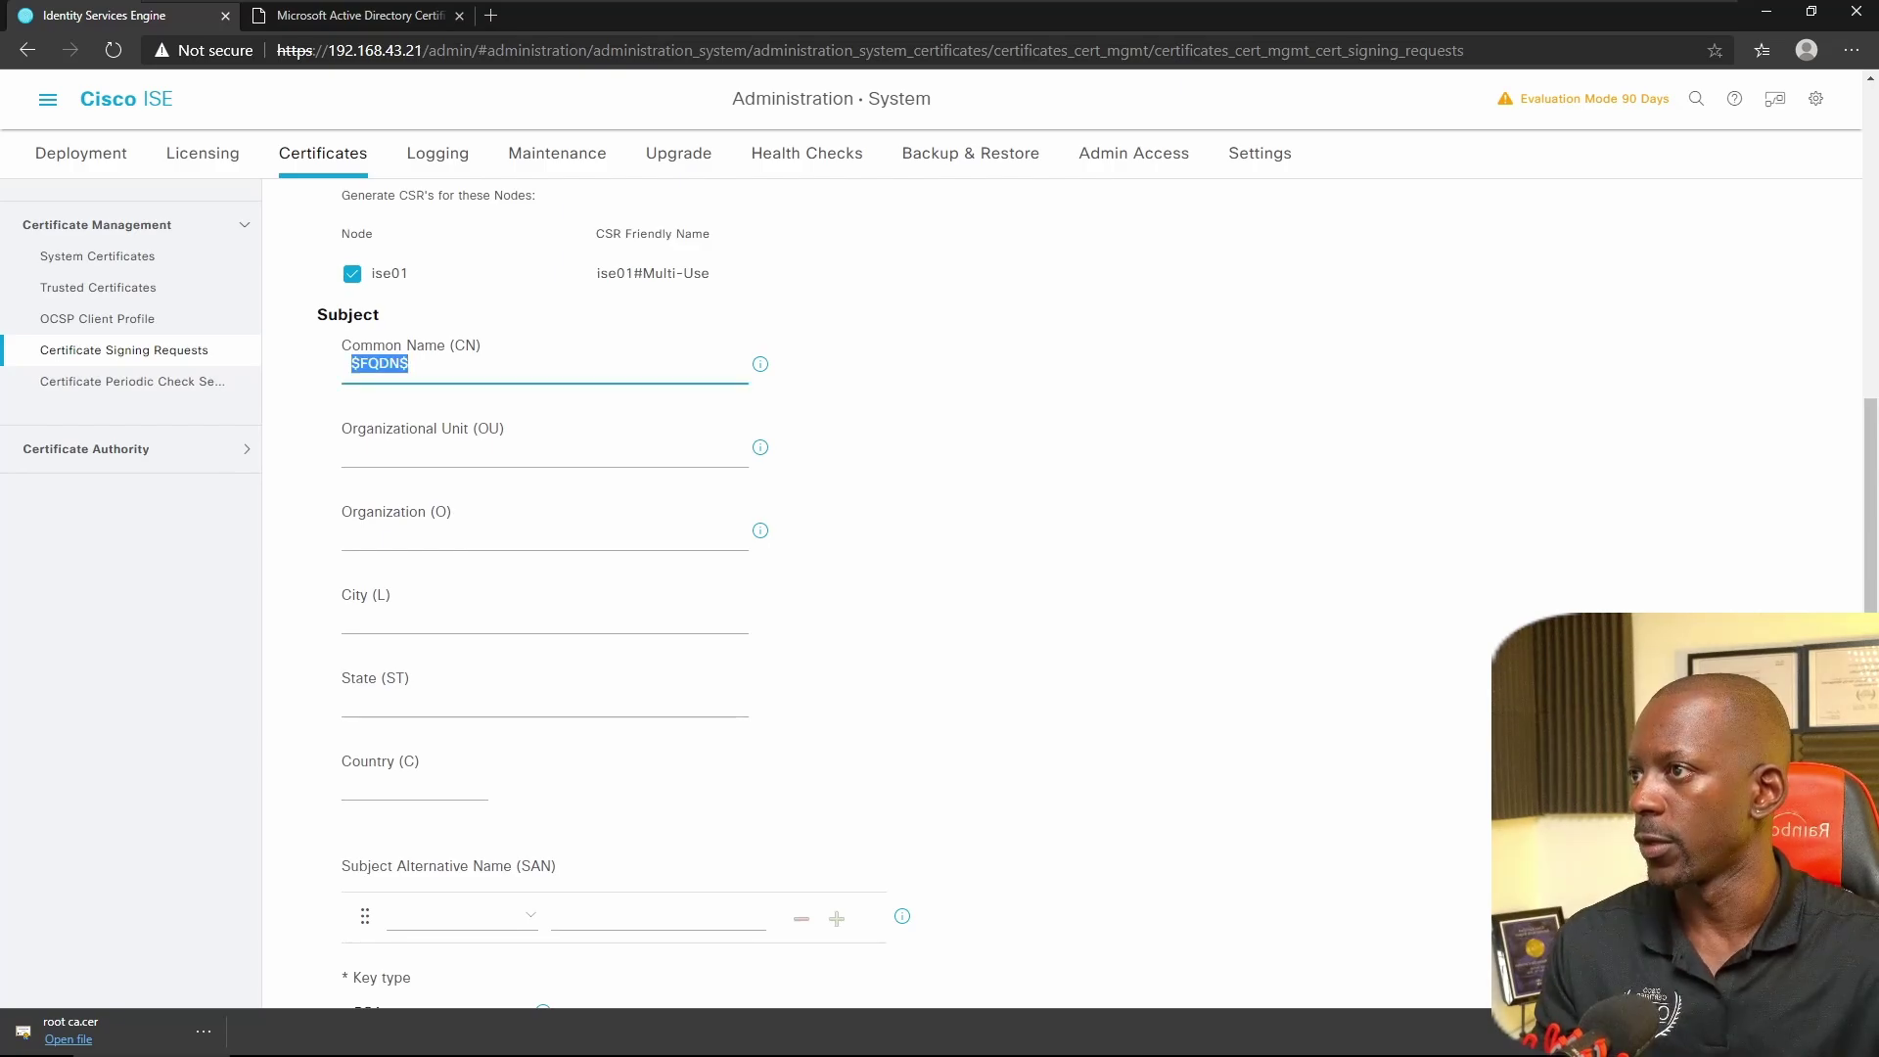
left_click(409, 363)
left_click_drag(409, 363, 287, 372)
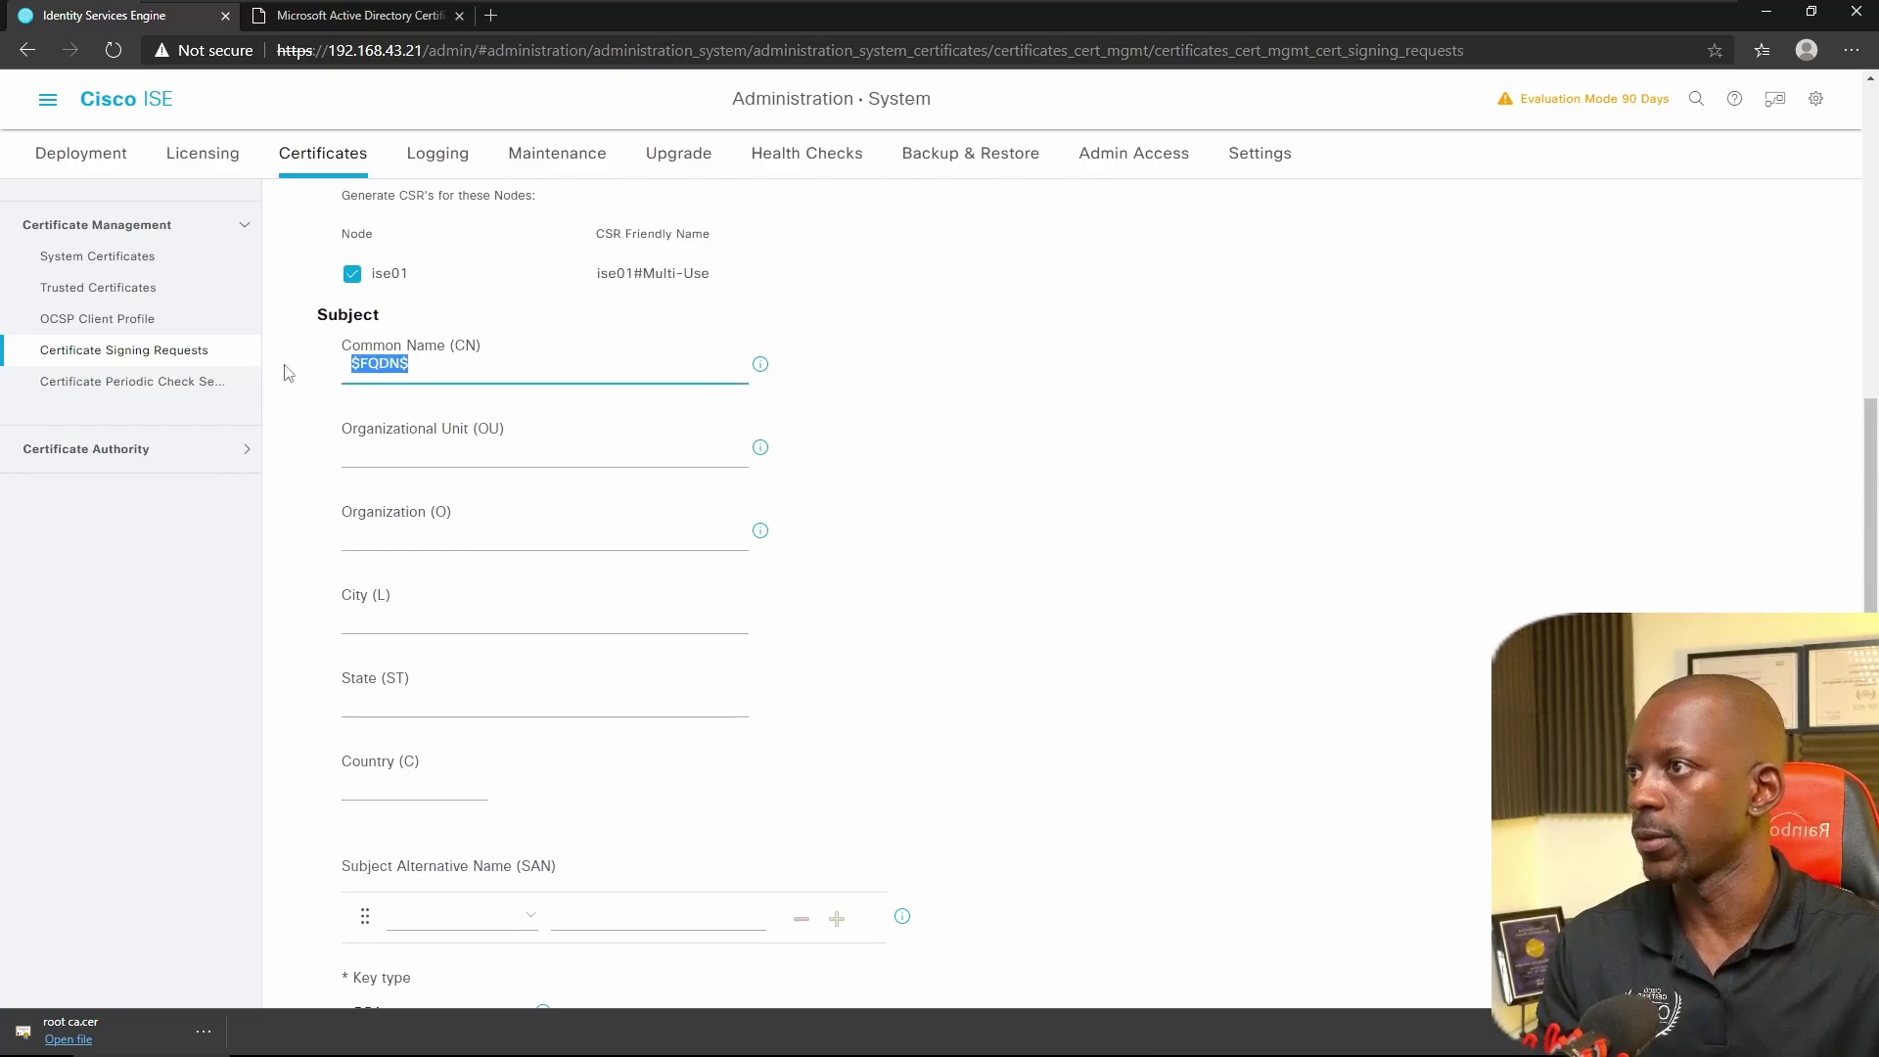
type("ise01.binaryavenue.com")
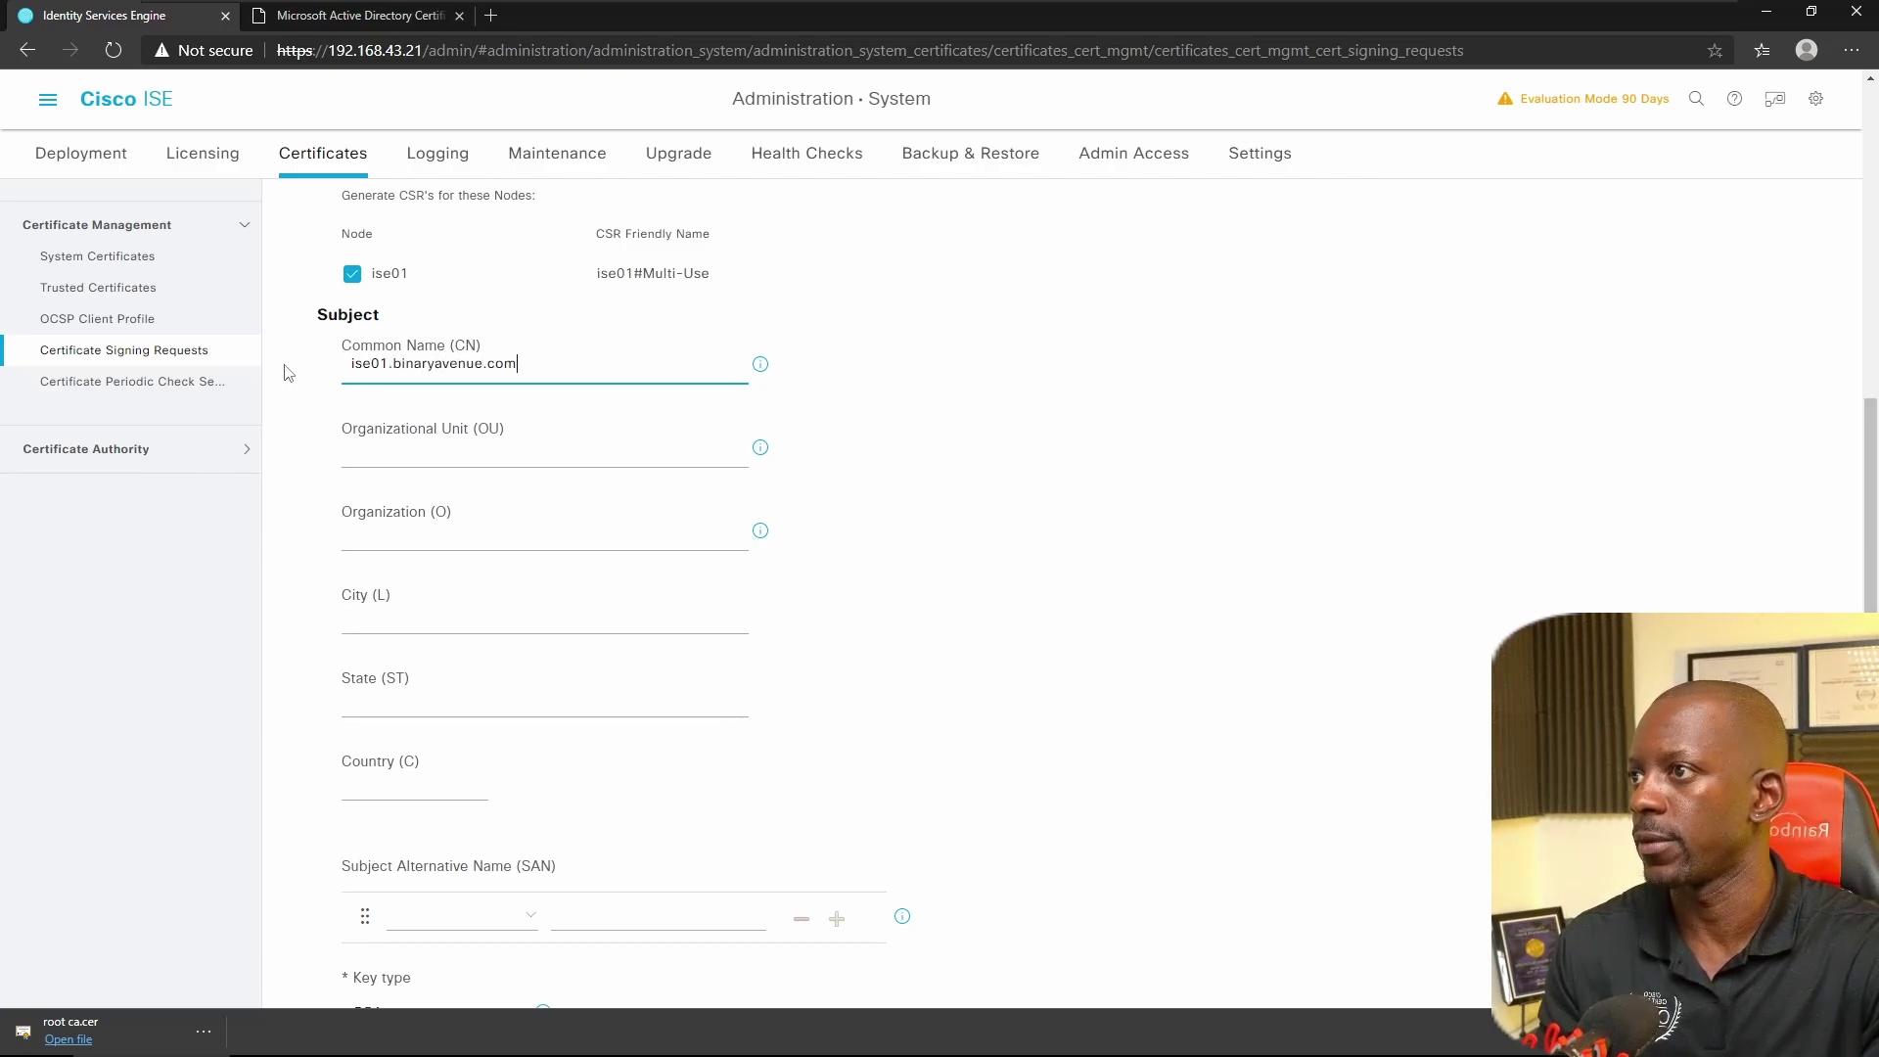
key("ctrl+a")
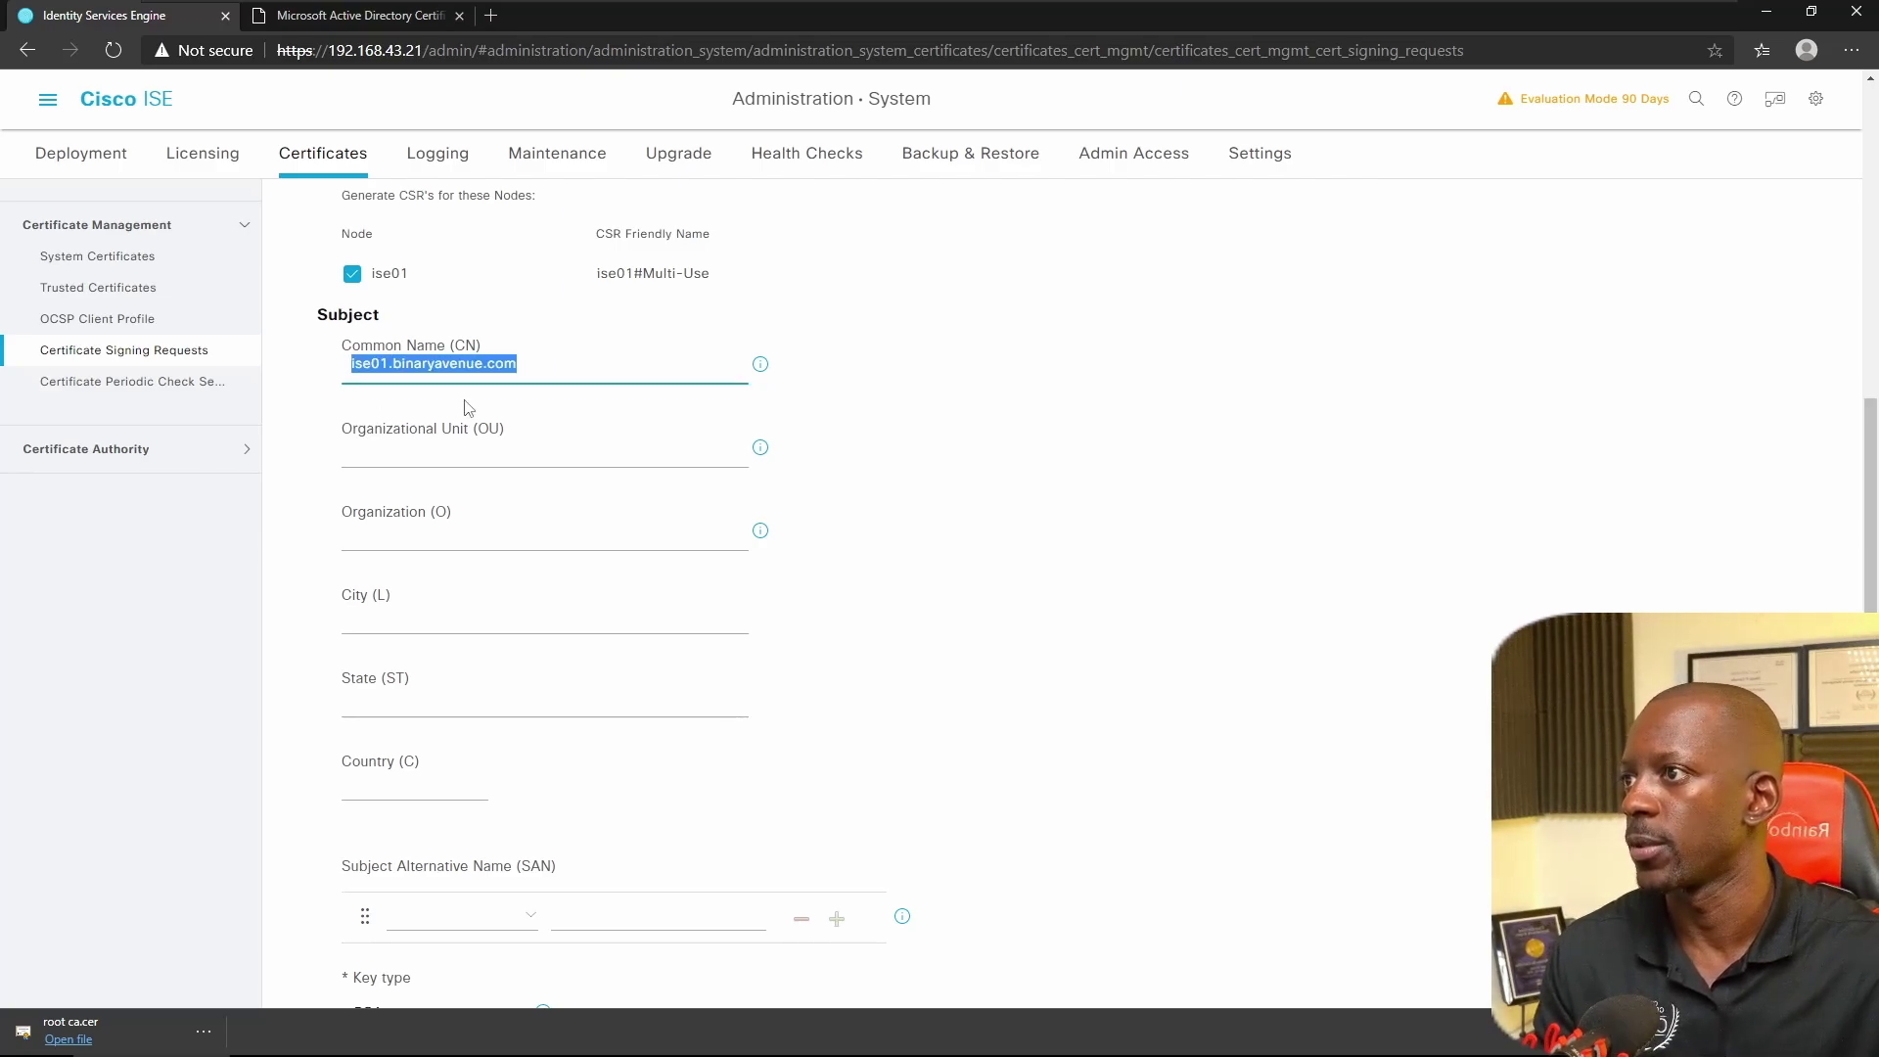
Set Organizational Unit to Security and Organization to Binary Avenue
left_click(391, 449)
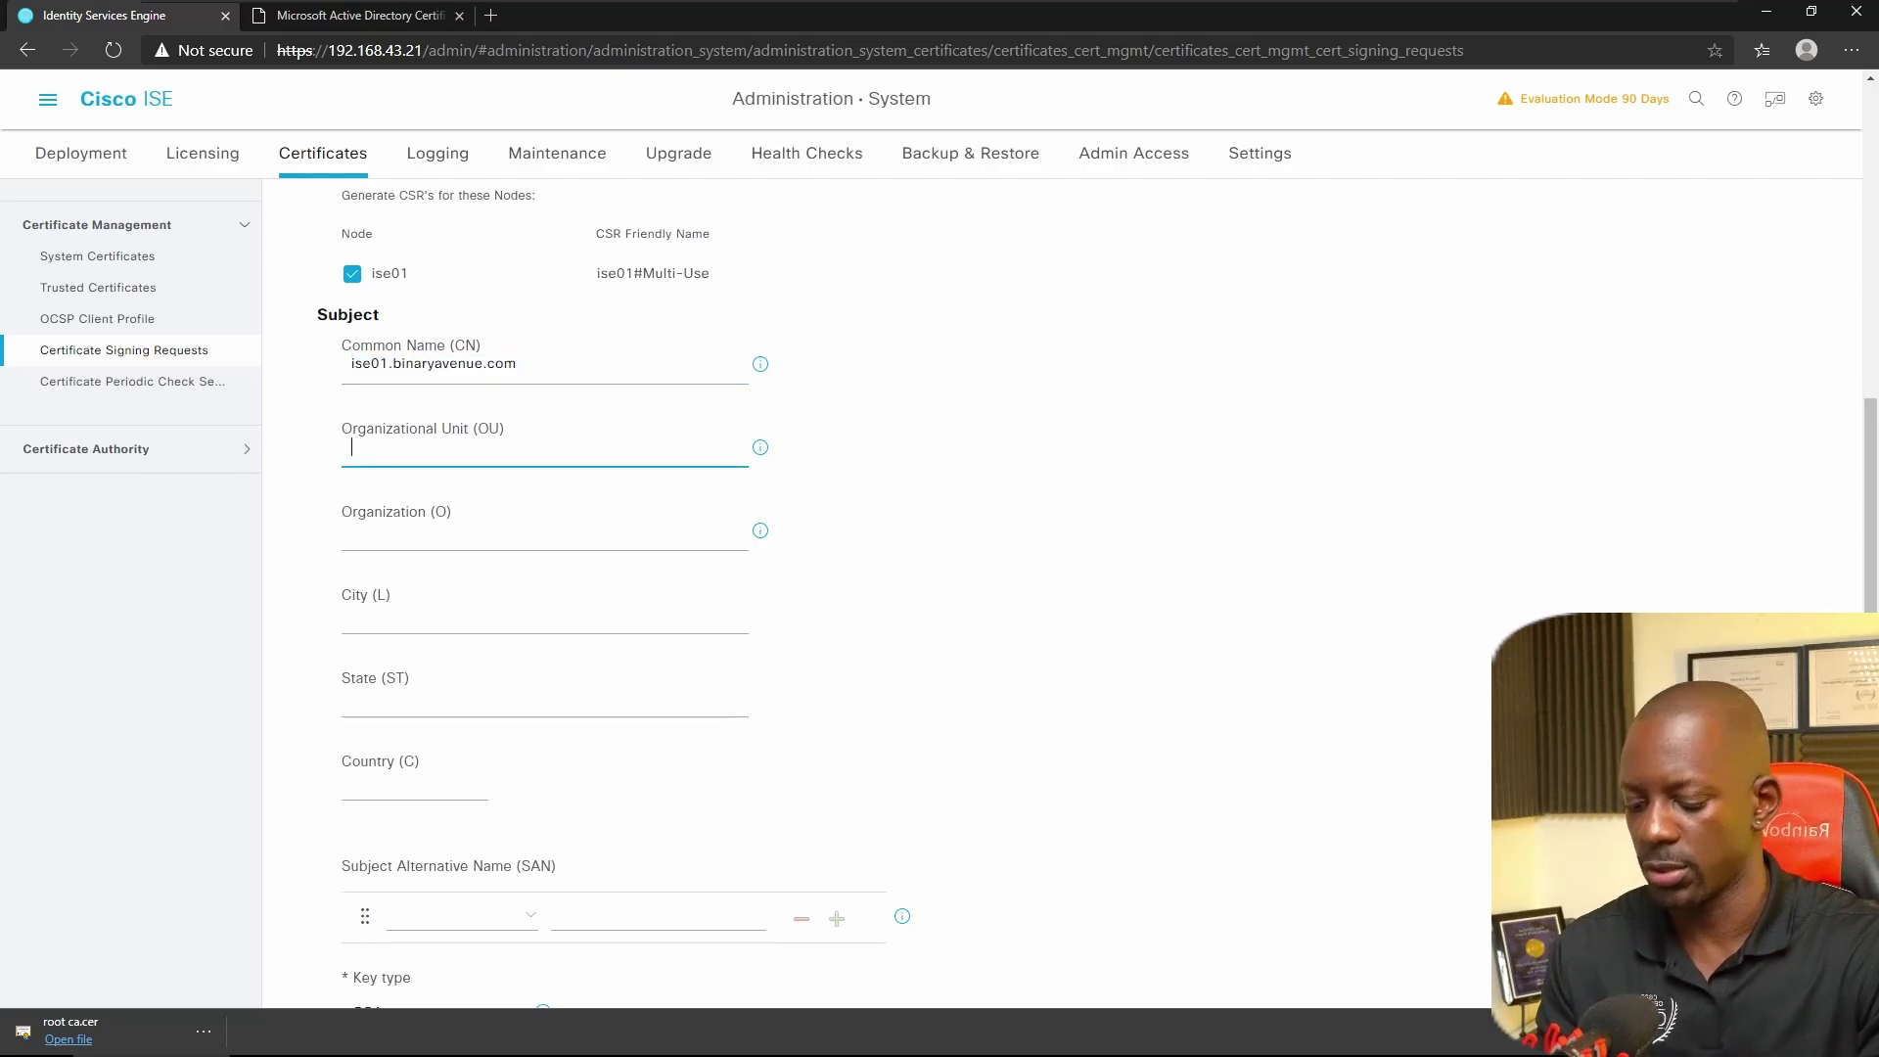
type("Security")
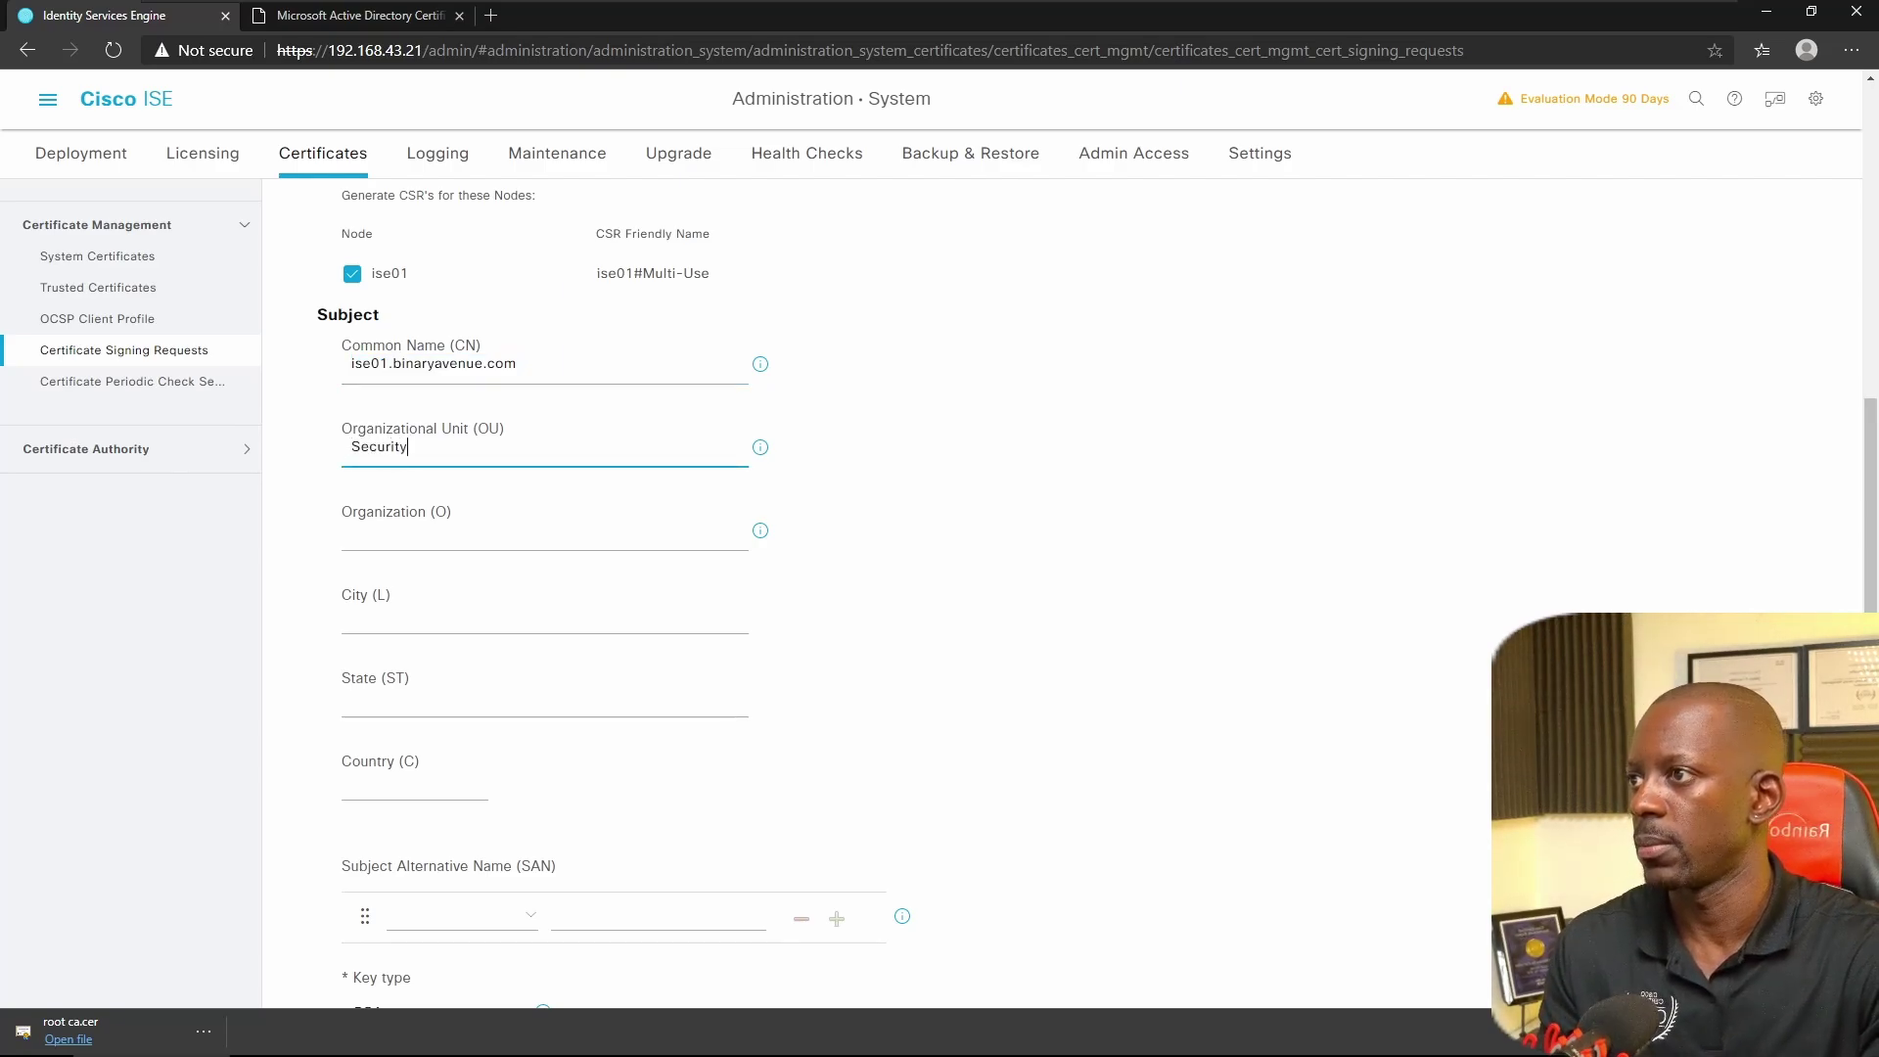
key("Tab")
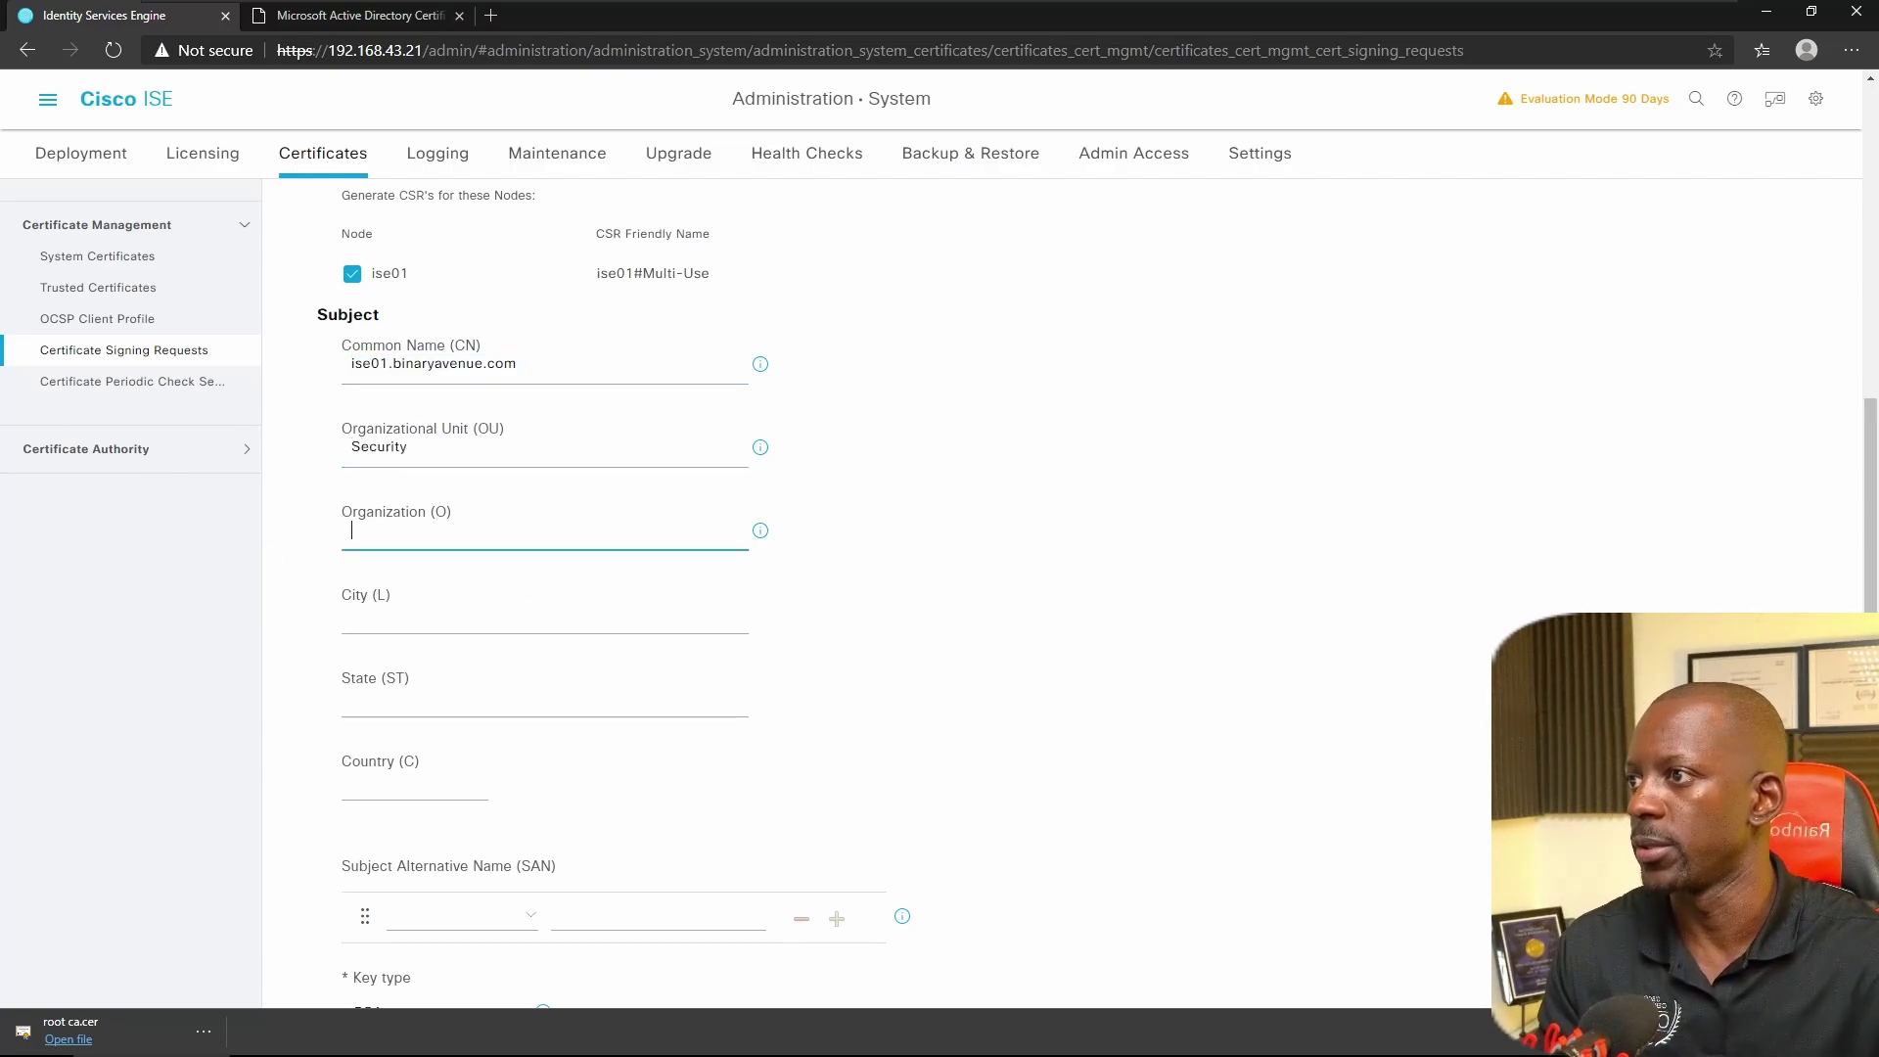
type("Binary")
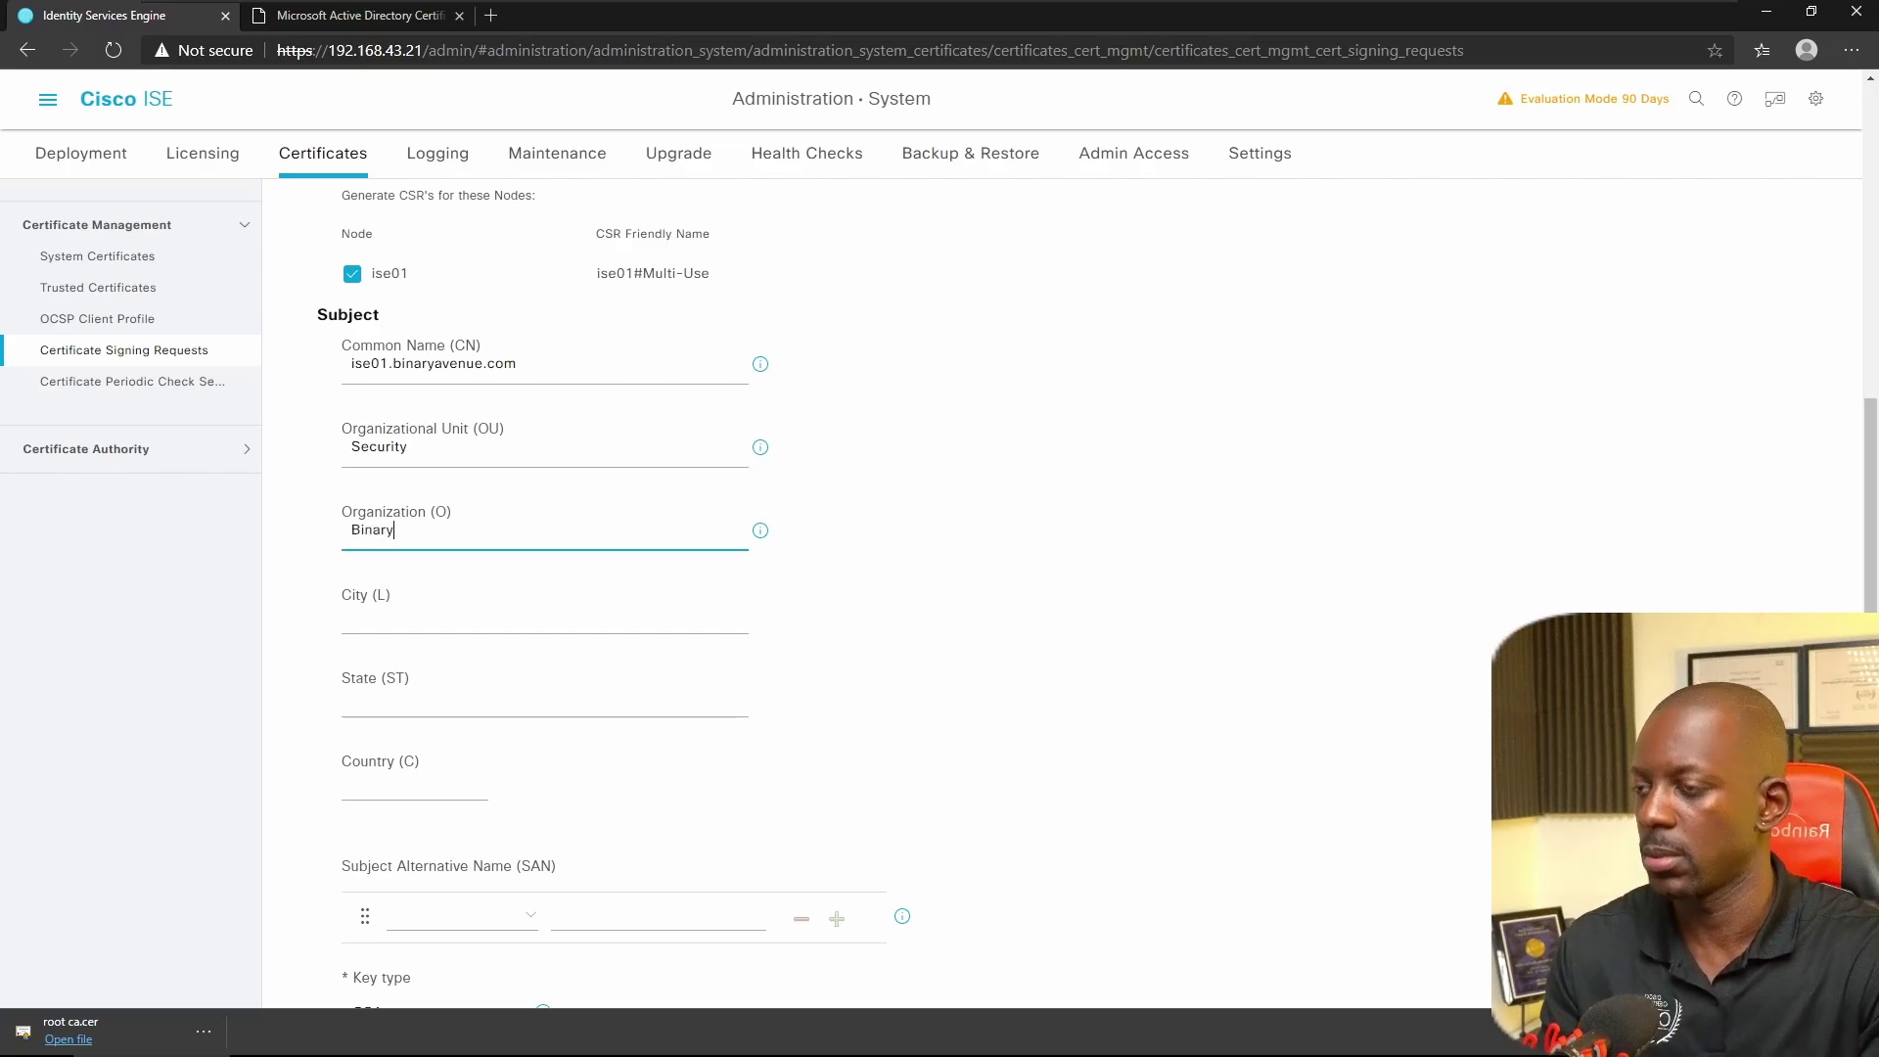
type(" Avenue")
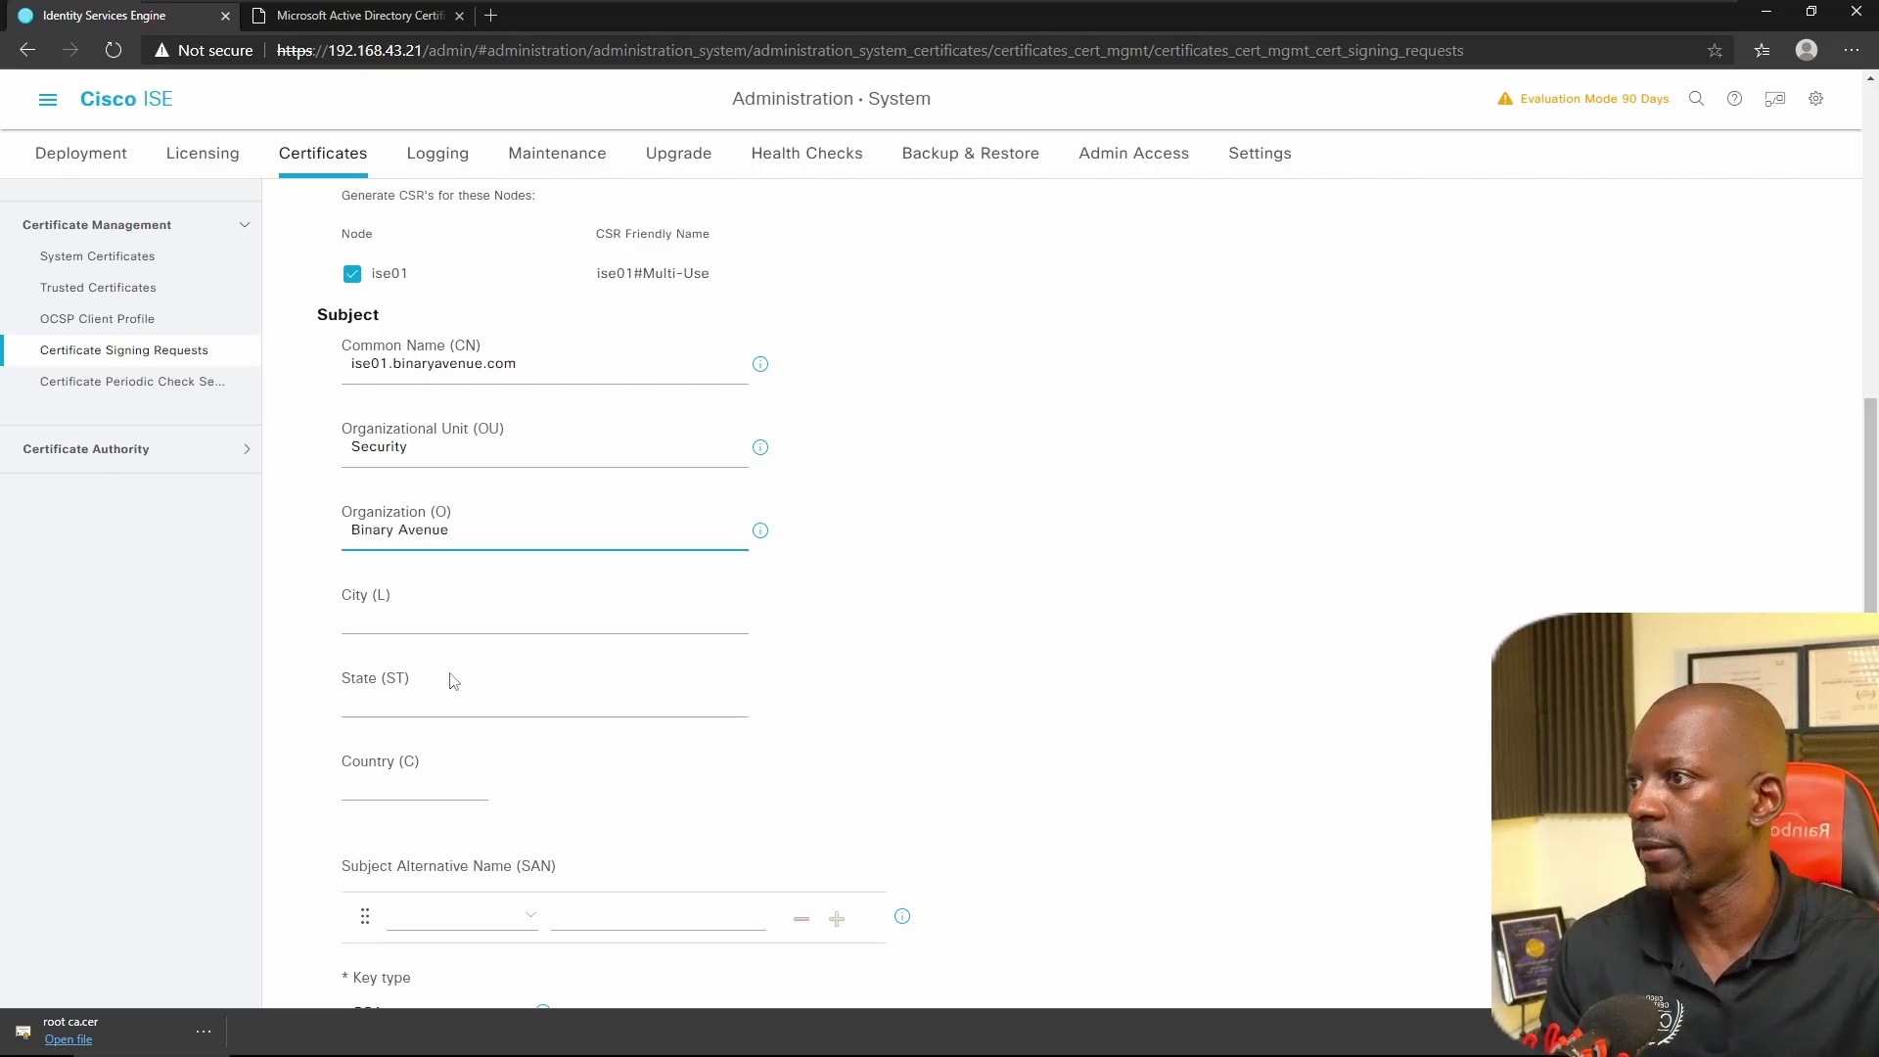
key("Tab")
scroll(477, 565, "down", 4)
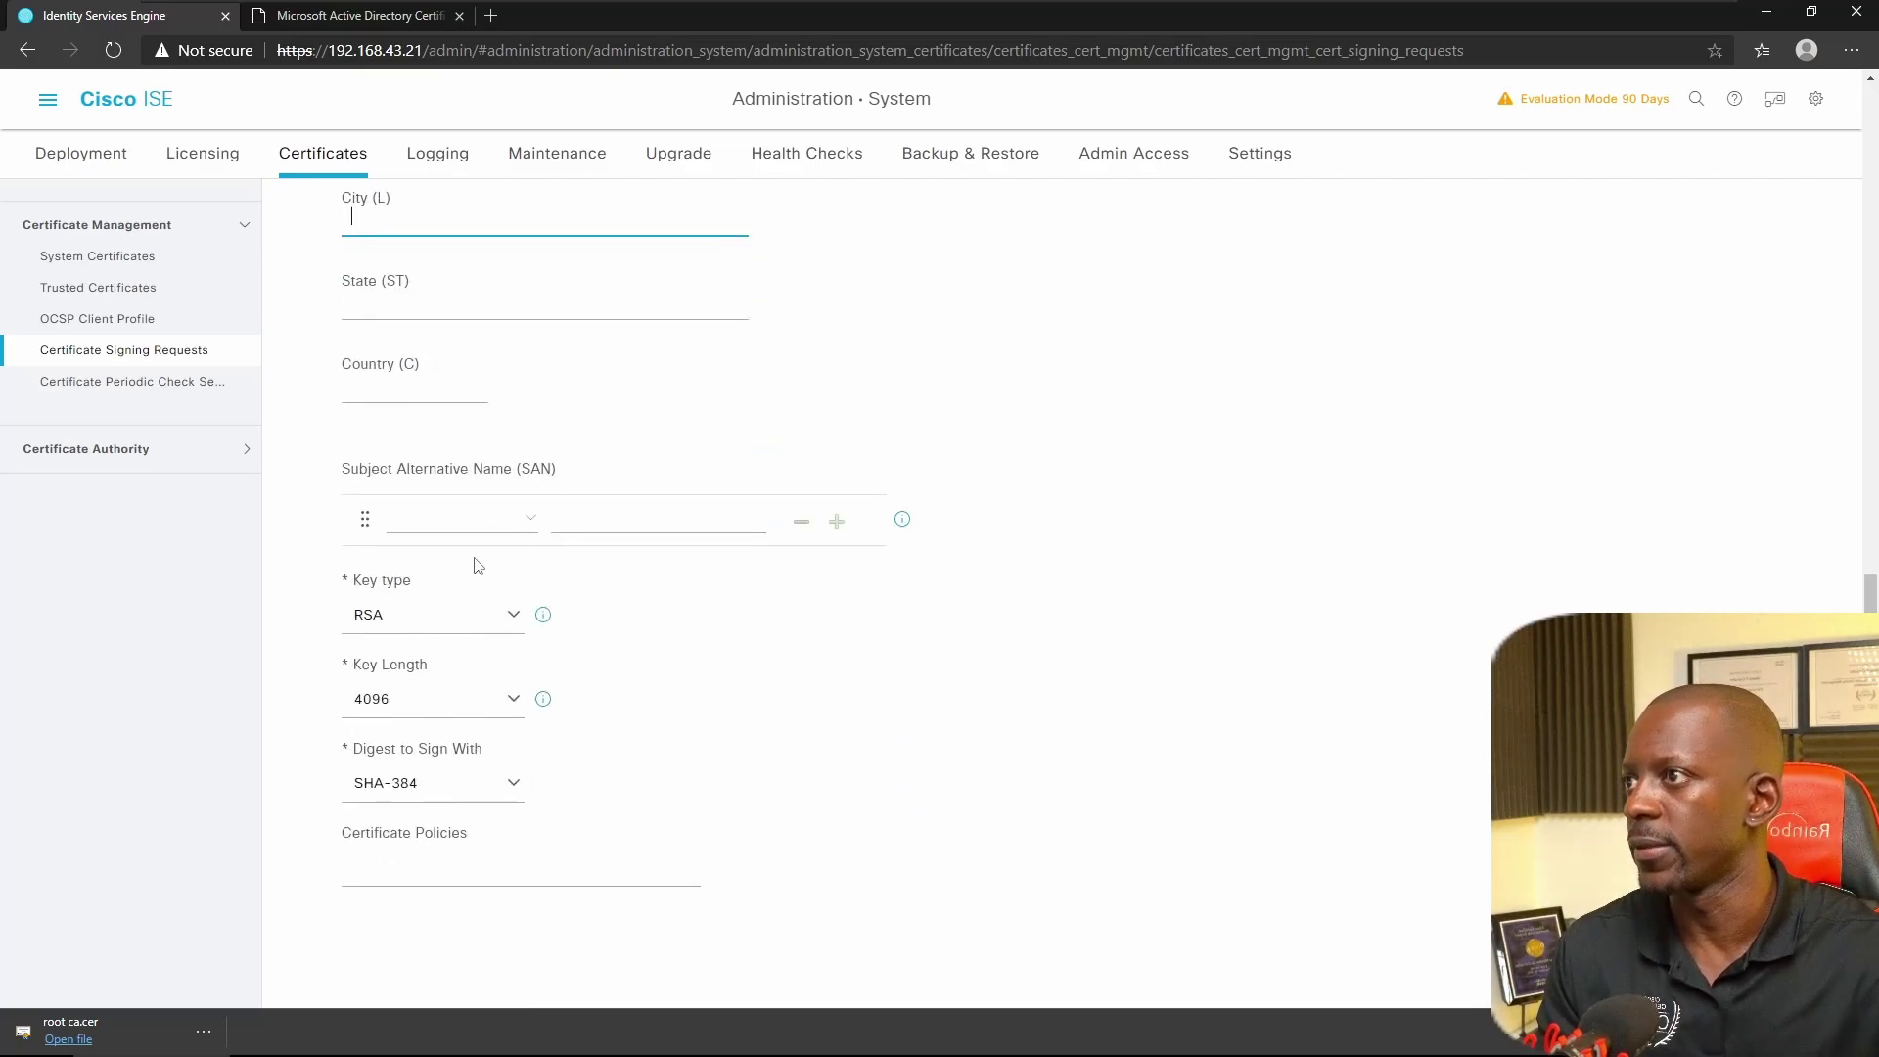
Add a DNS Name SAN entry of ise01.binaryavenue.com
scroll(477, 566, "up", 4)
scroll(411, 553, "down", 4)
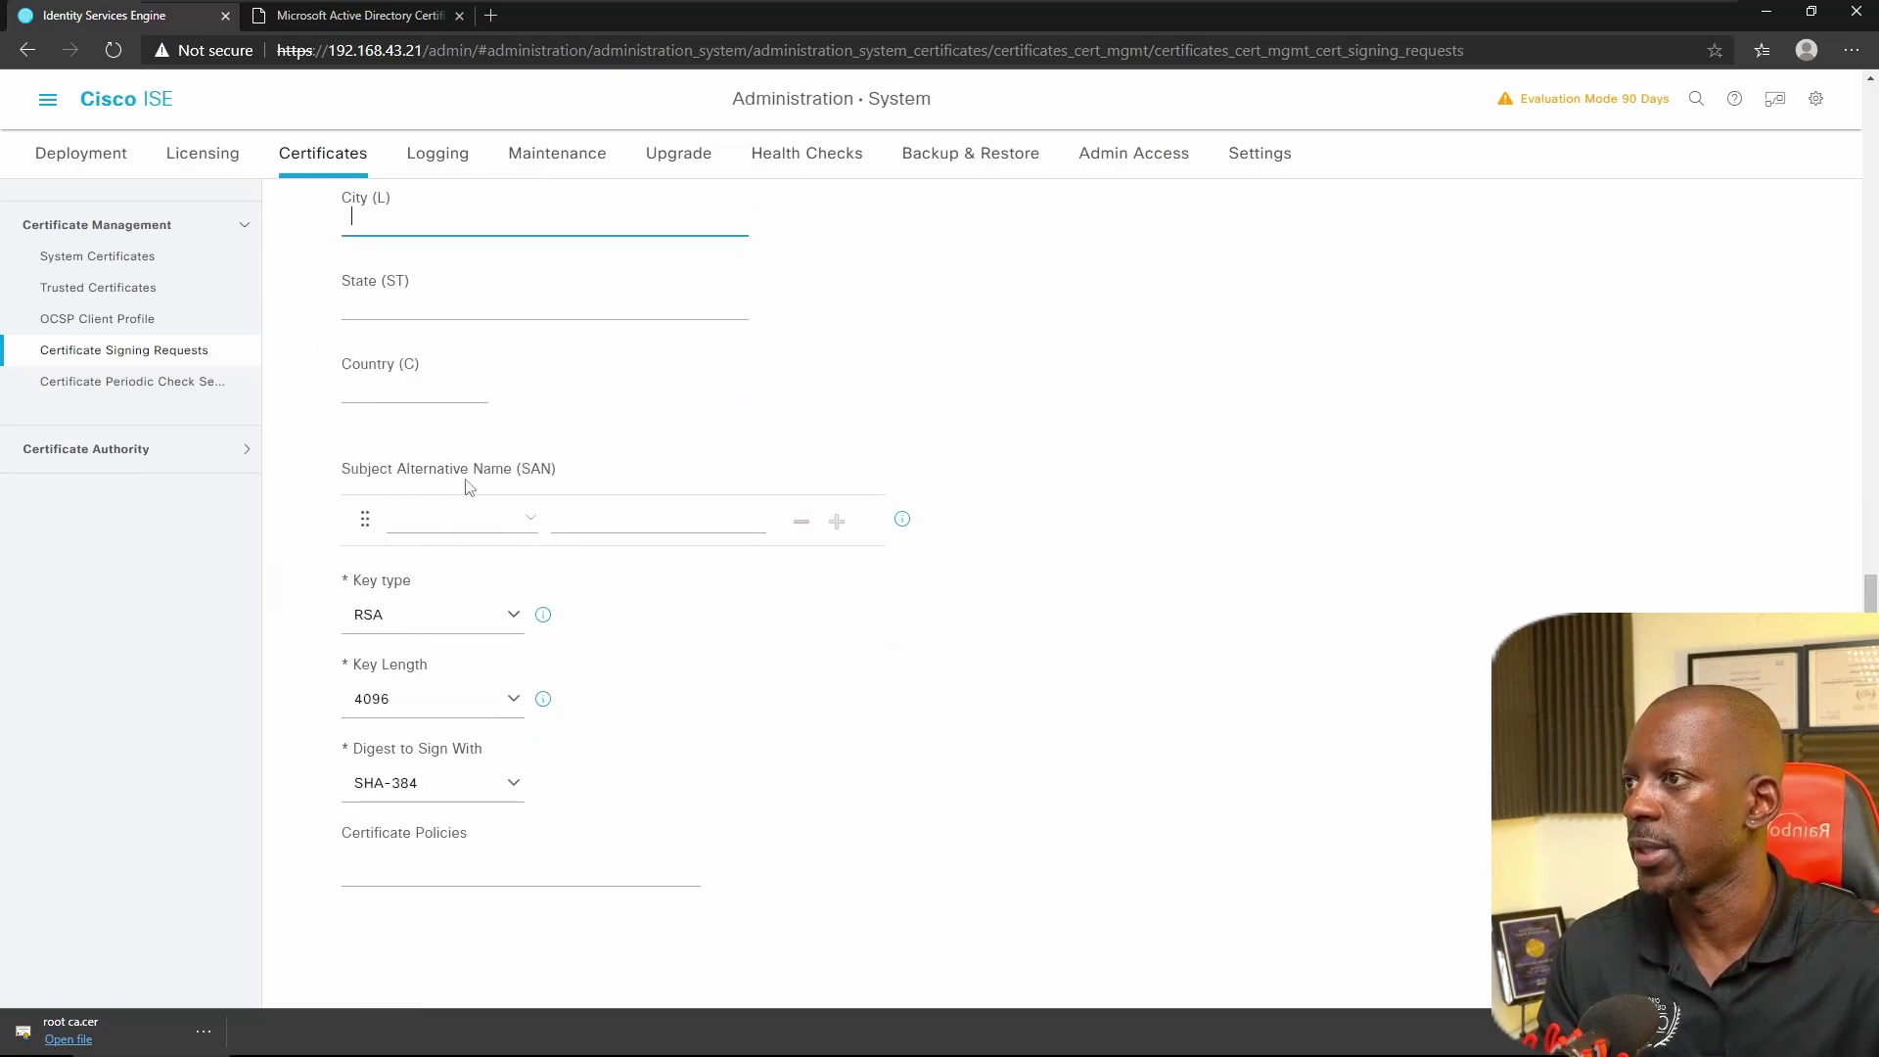
left_click(530, 520)
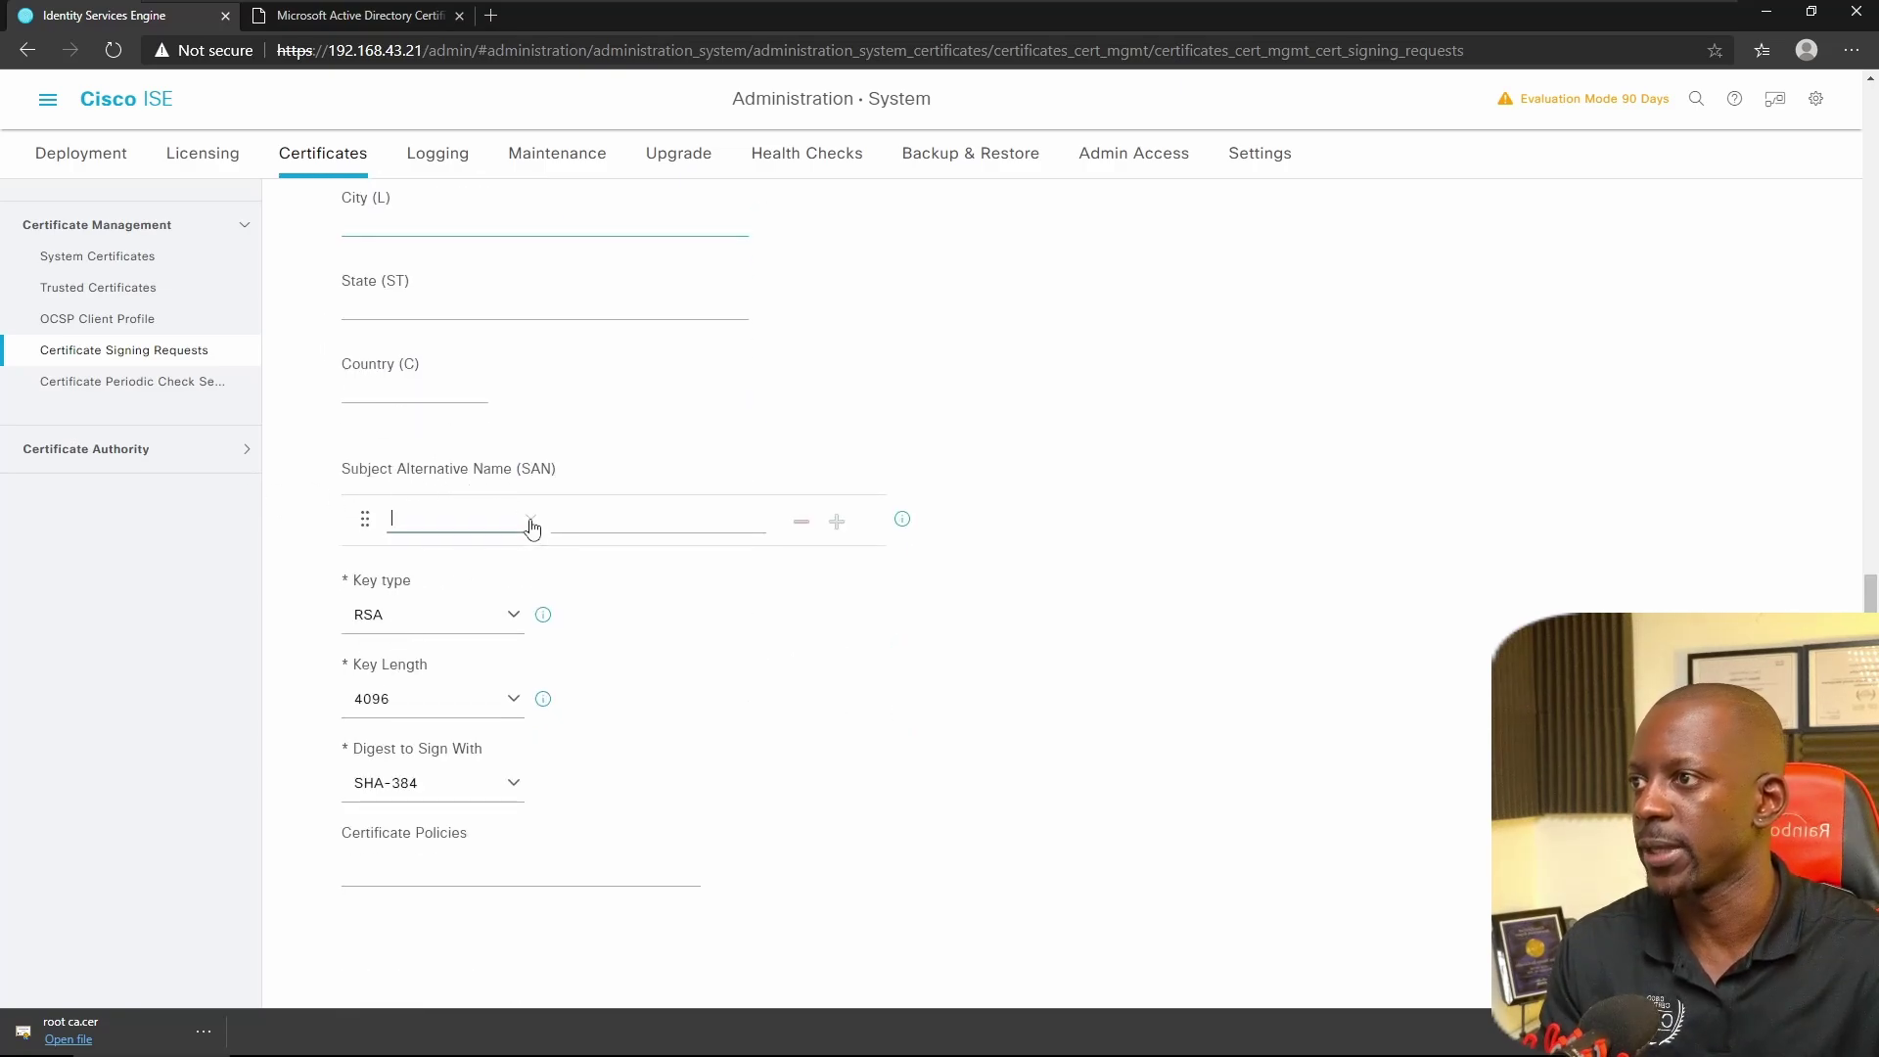
left_click(490, 569)
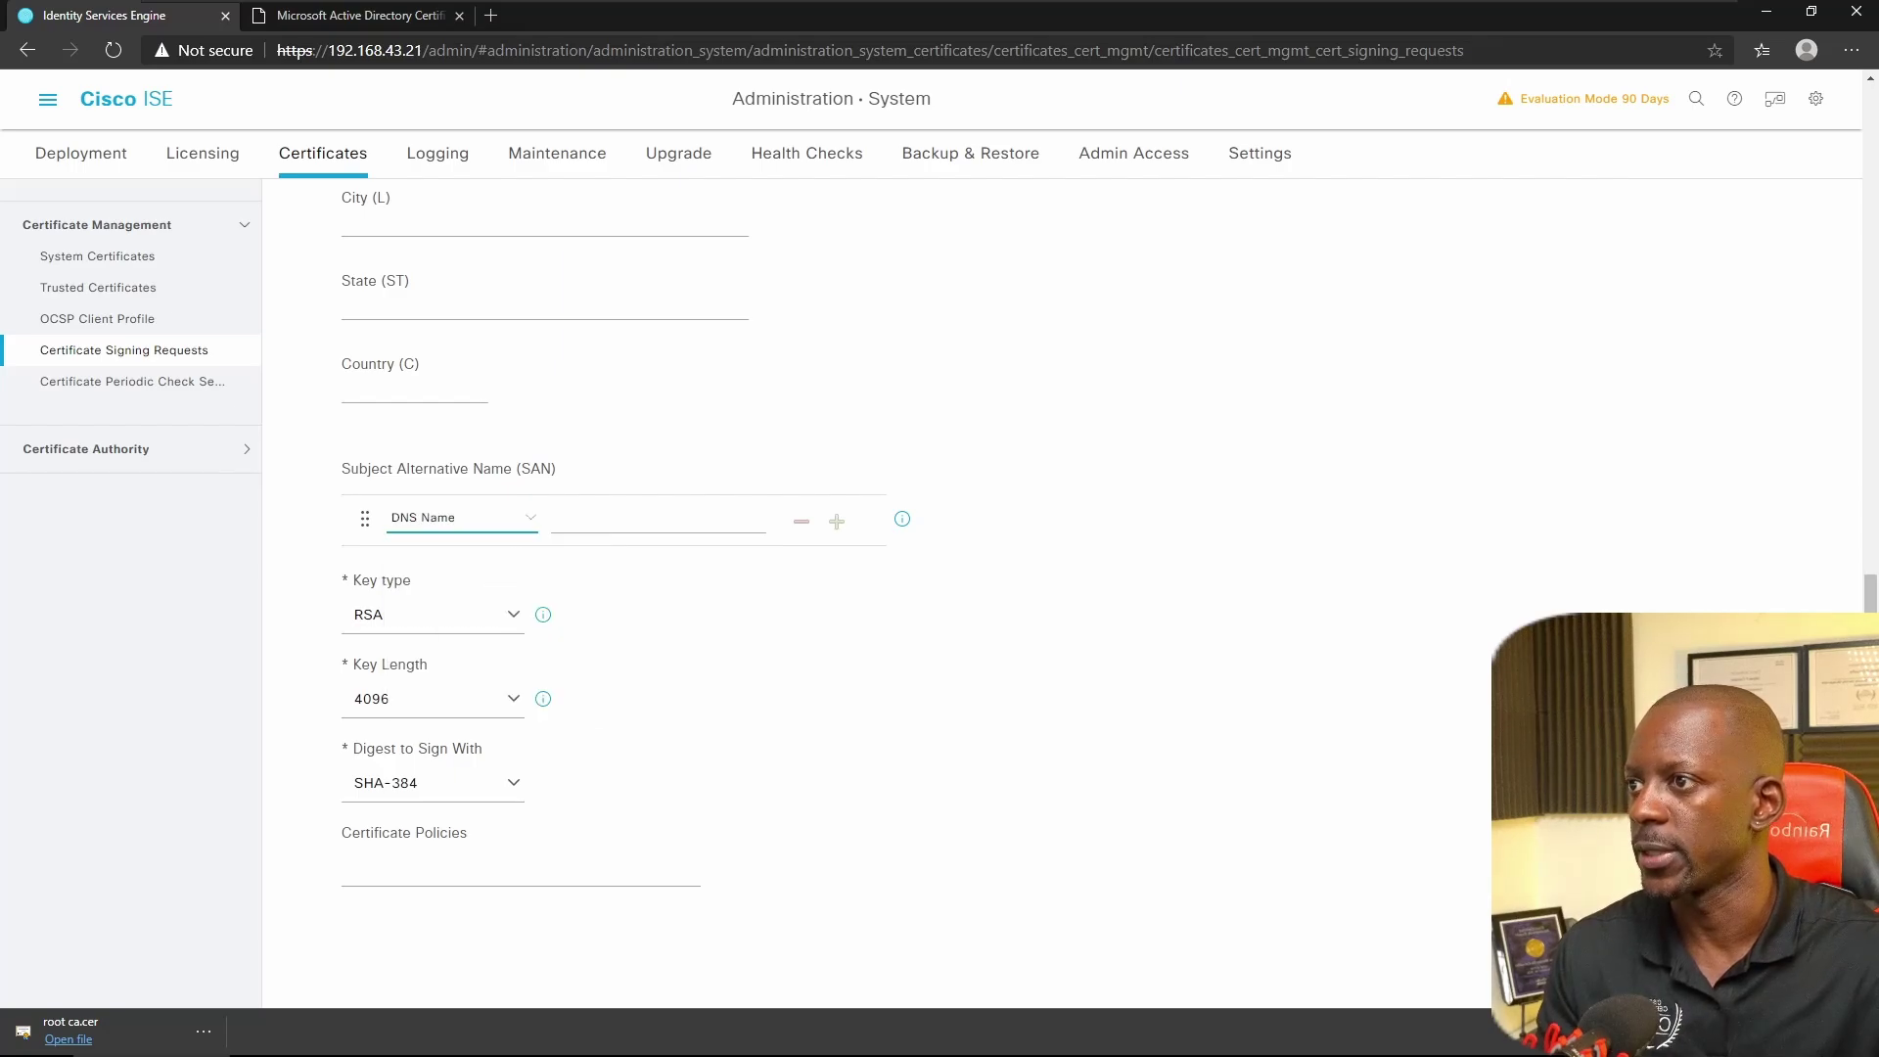
left_click(657, 518)
type("ise01.binaryavenue.com")
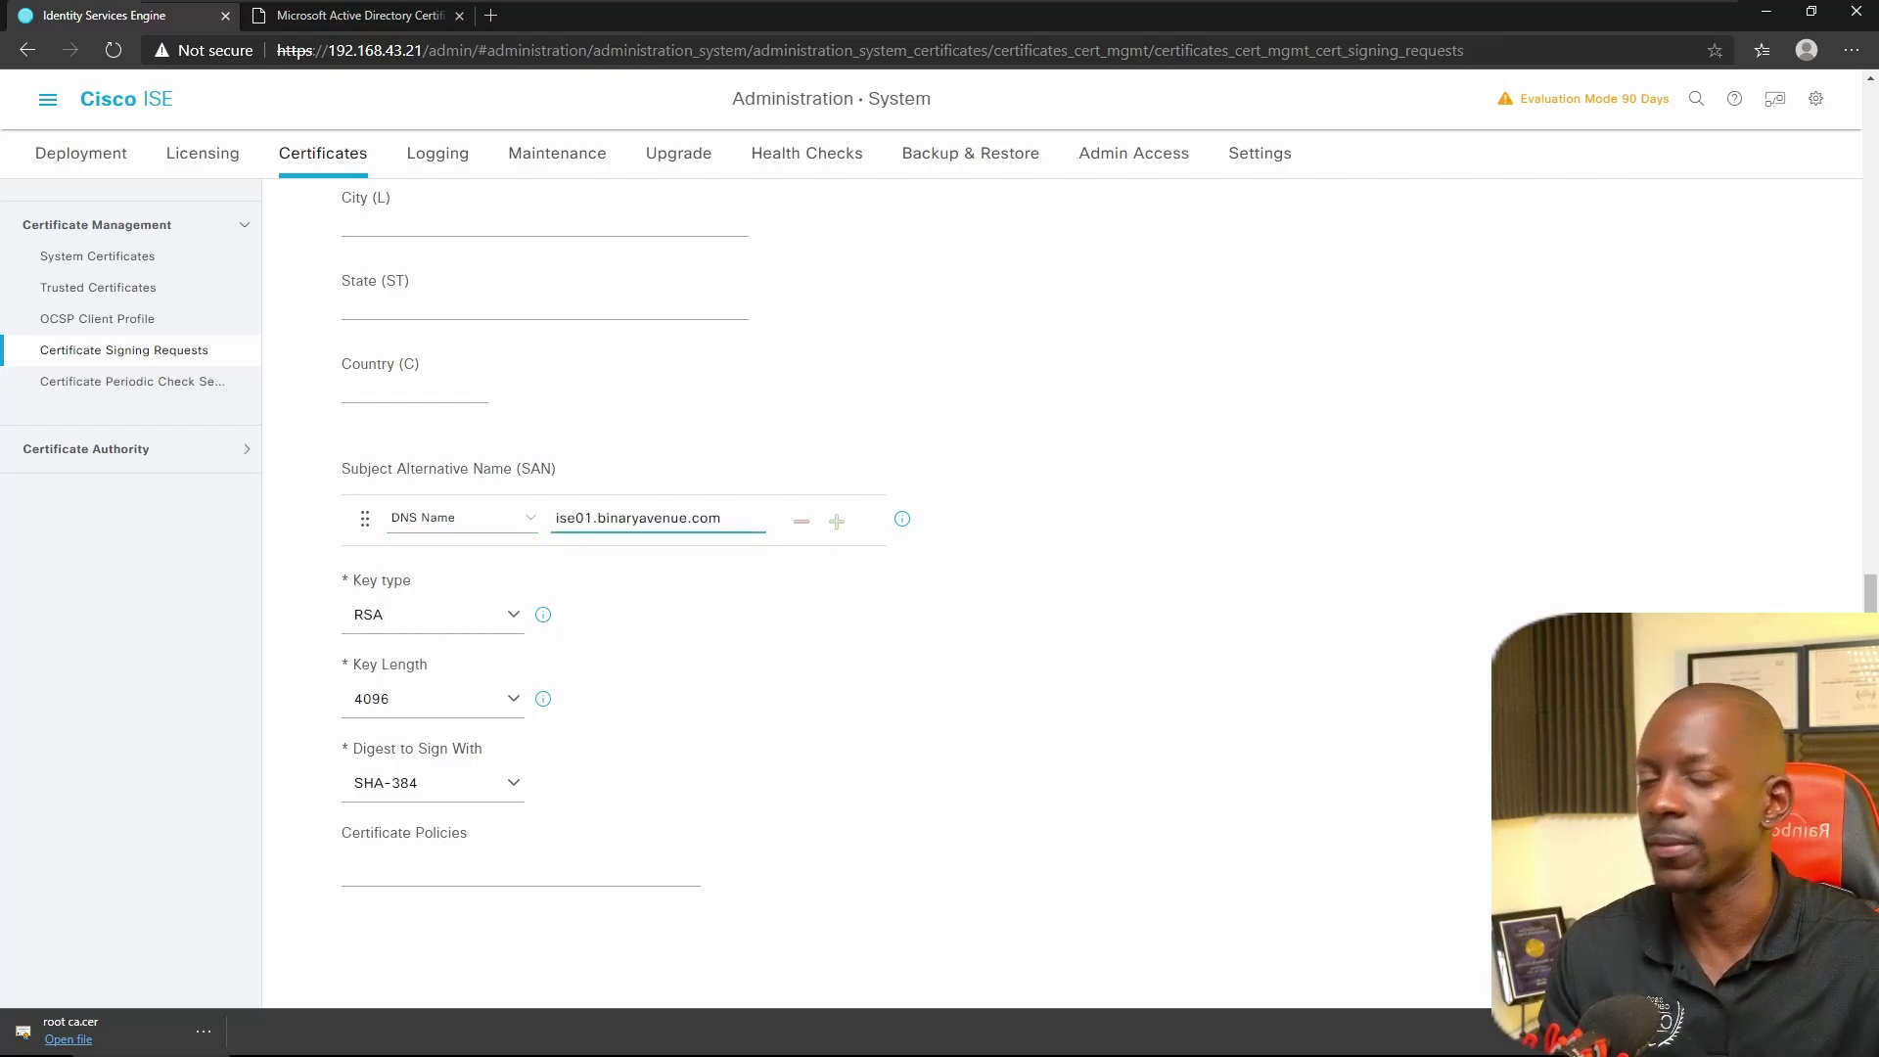
Add an IP Address SAN entry 192.168.43.21 and generate the CSR
left_click(837, 524)
left_click(533, 575)
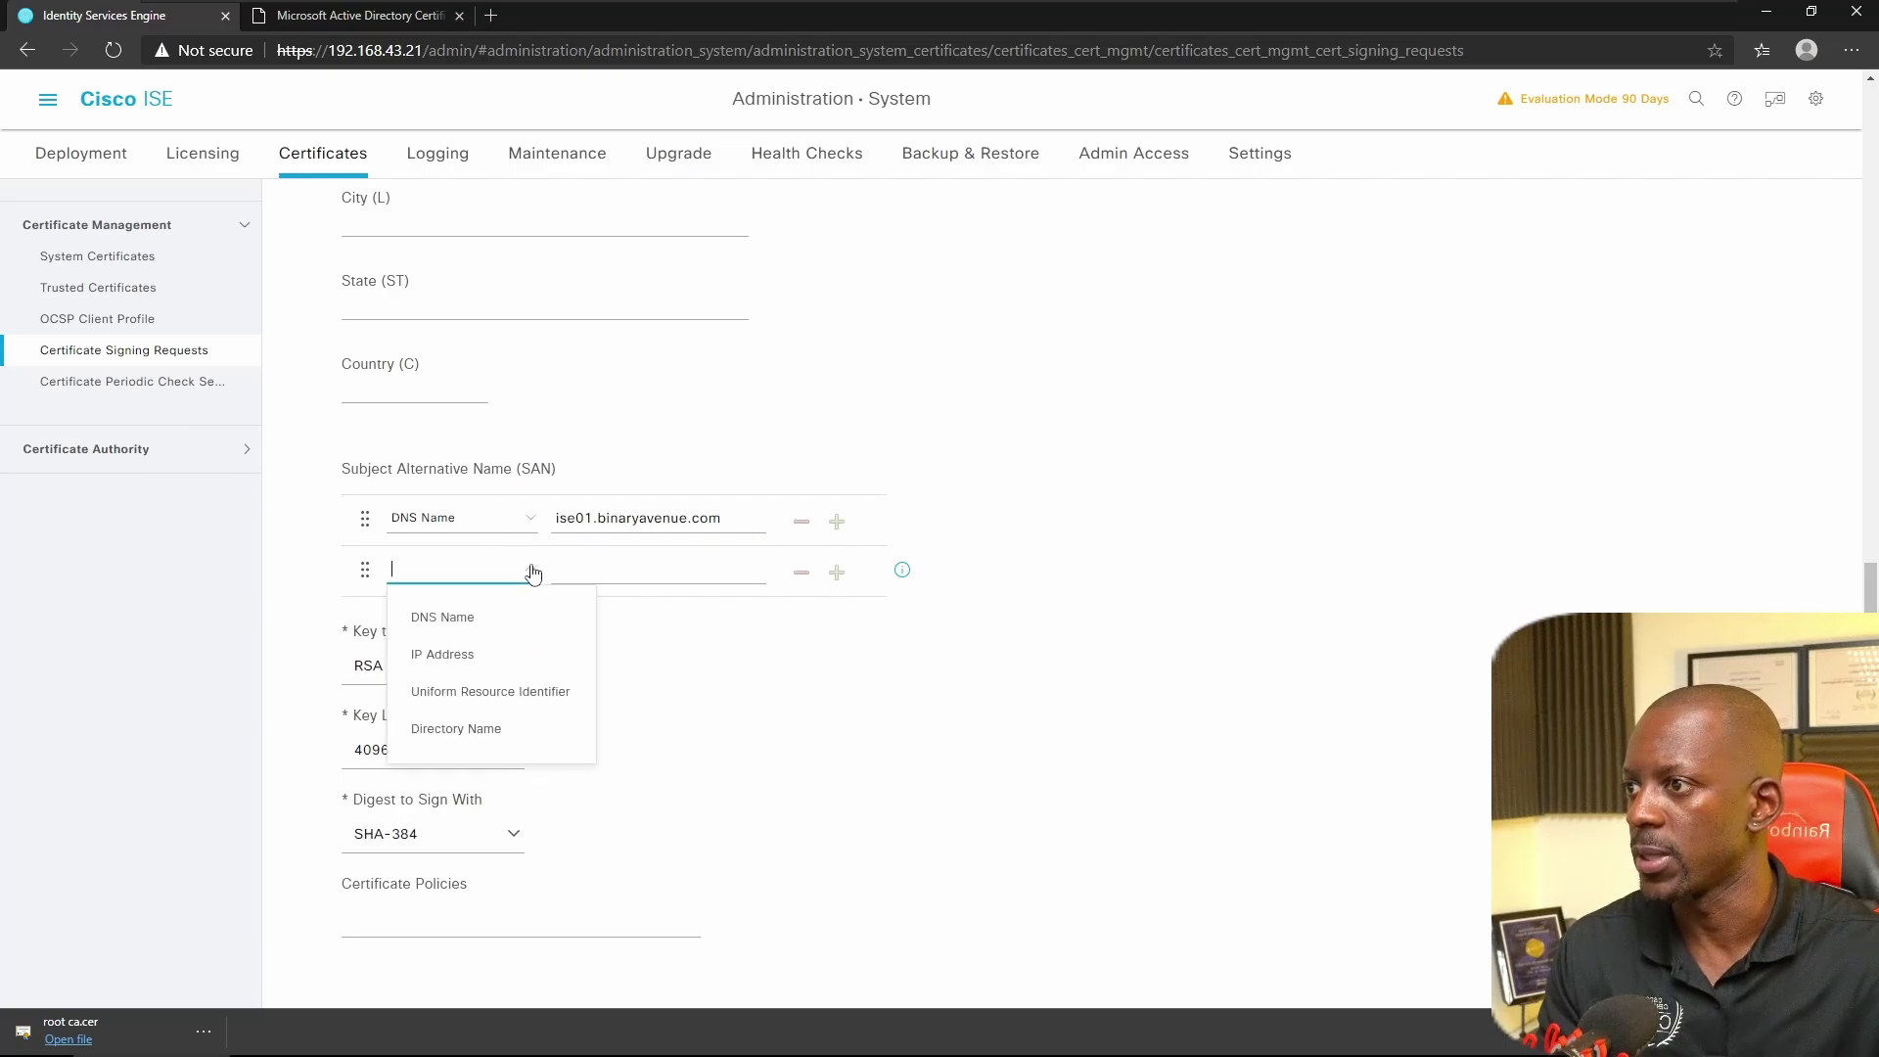
left_click(489, 656)
left_click(617, 573)
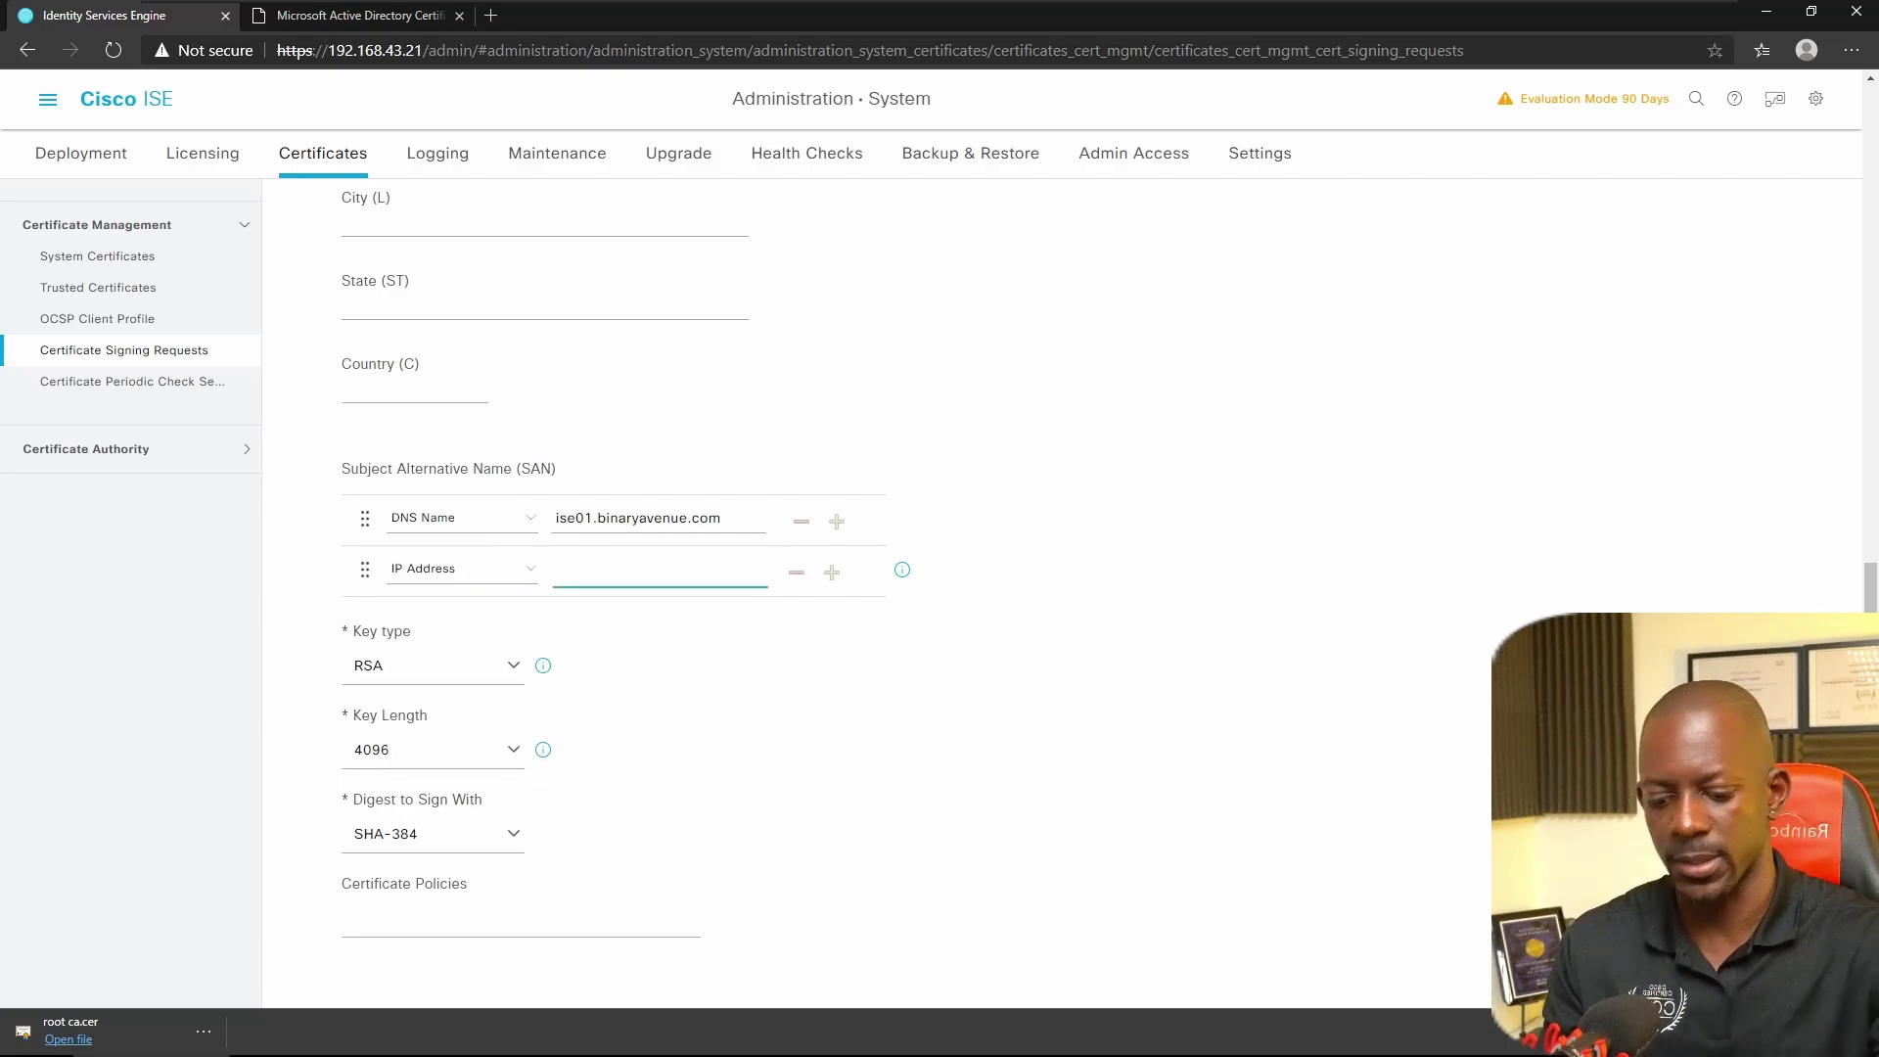
type("192.168.43.21")
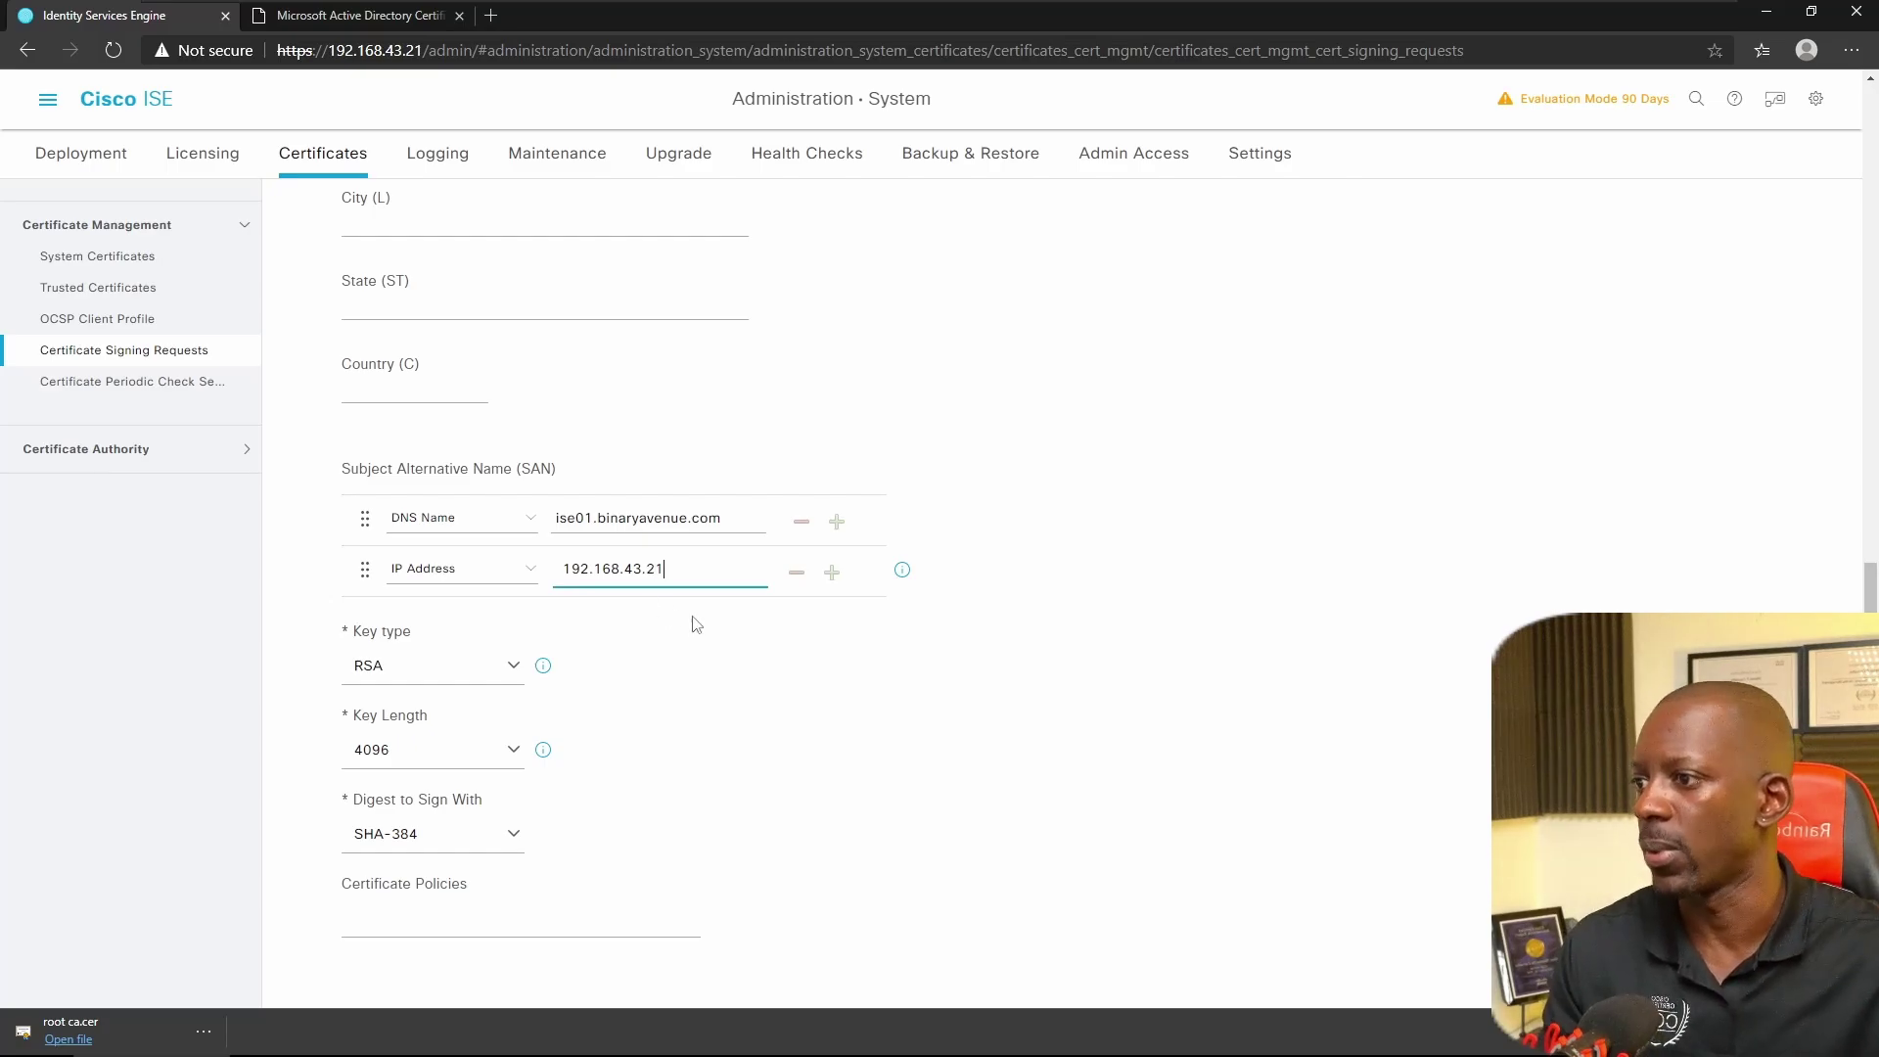
scroll(885, 653, "up", 6)
scroll(889, 656, "down", 7)
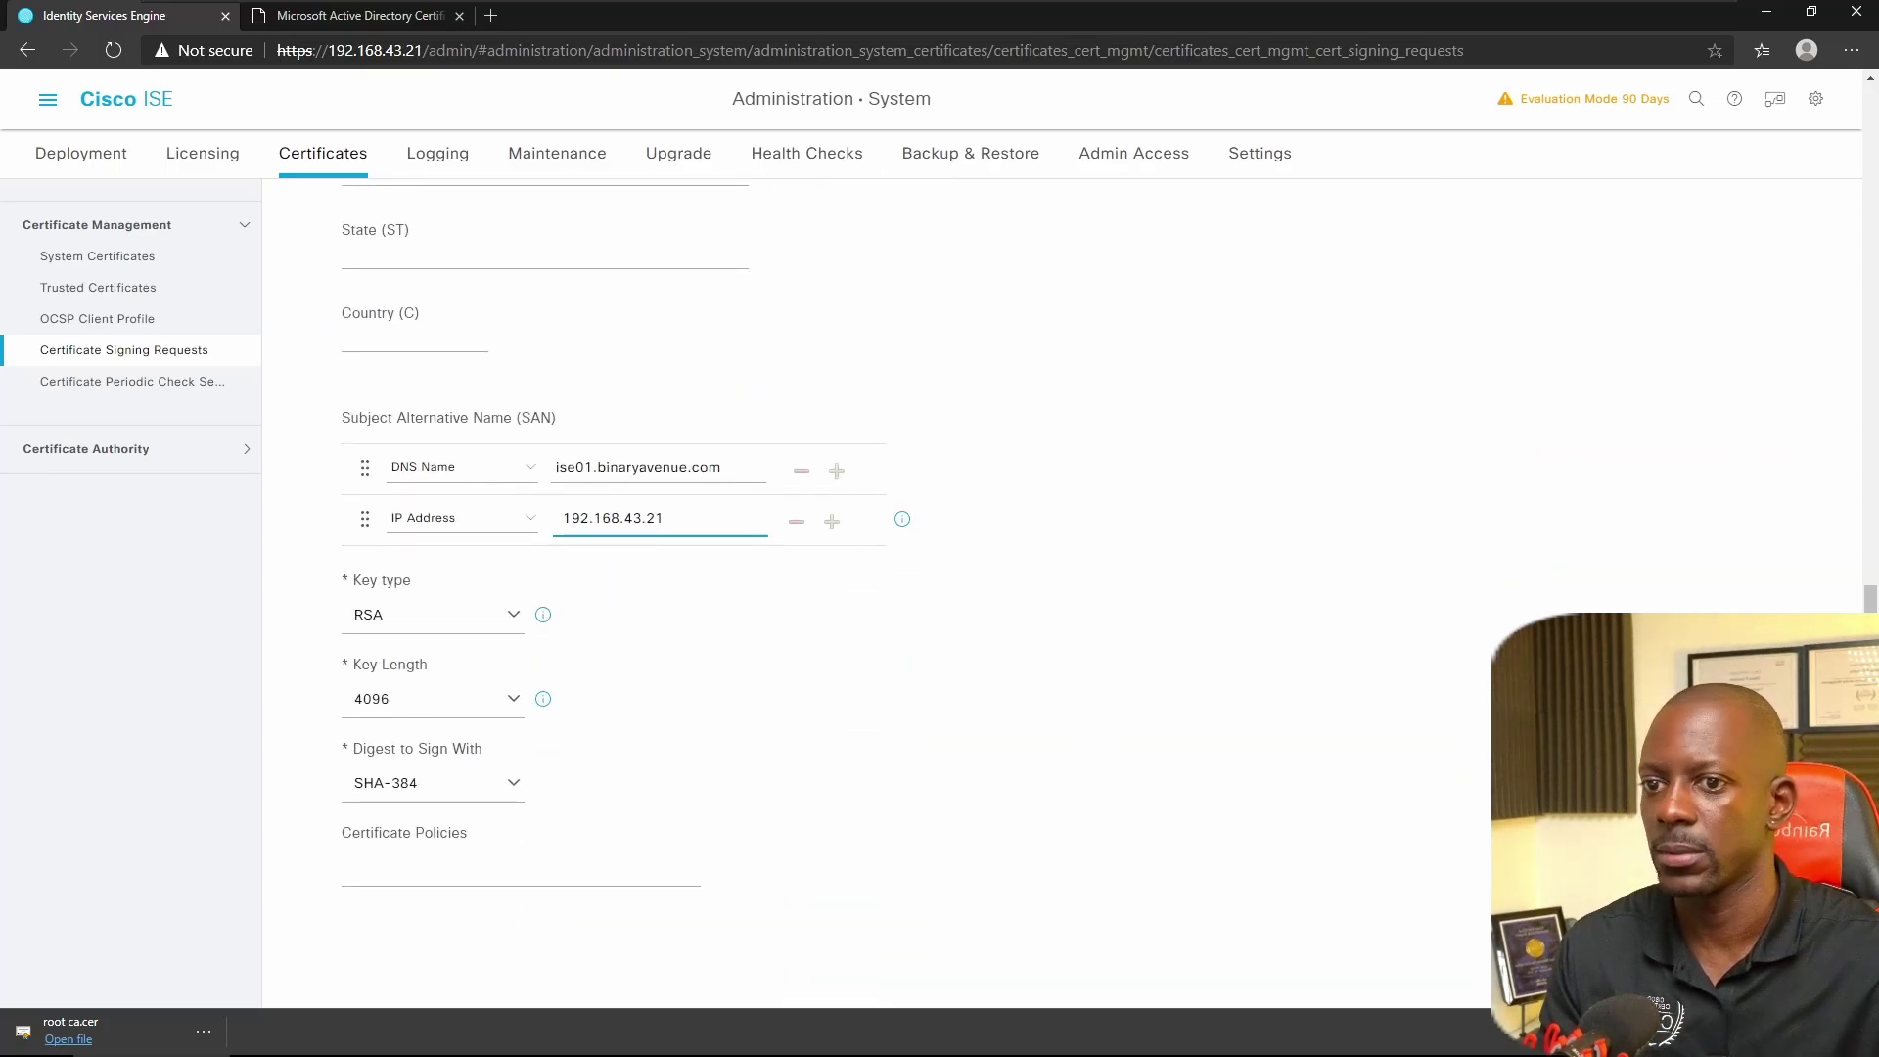
left_click(1800, 983)
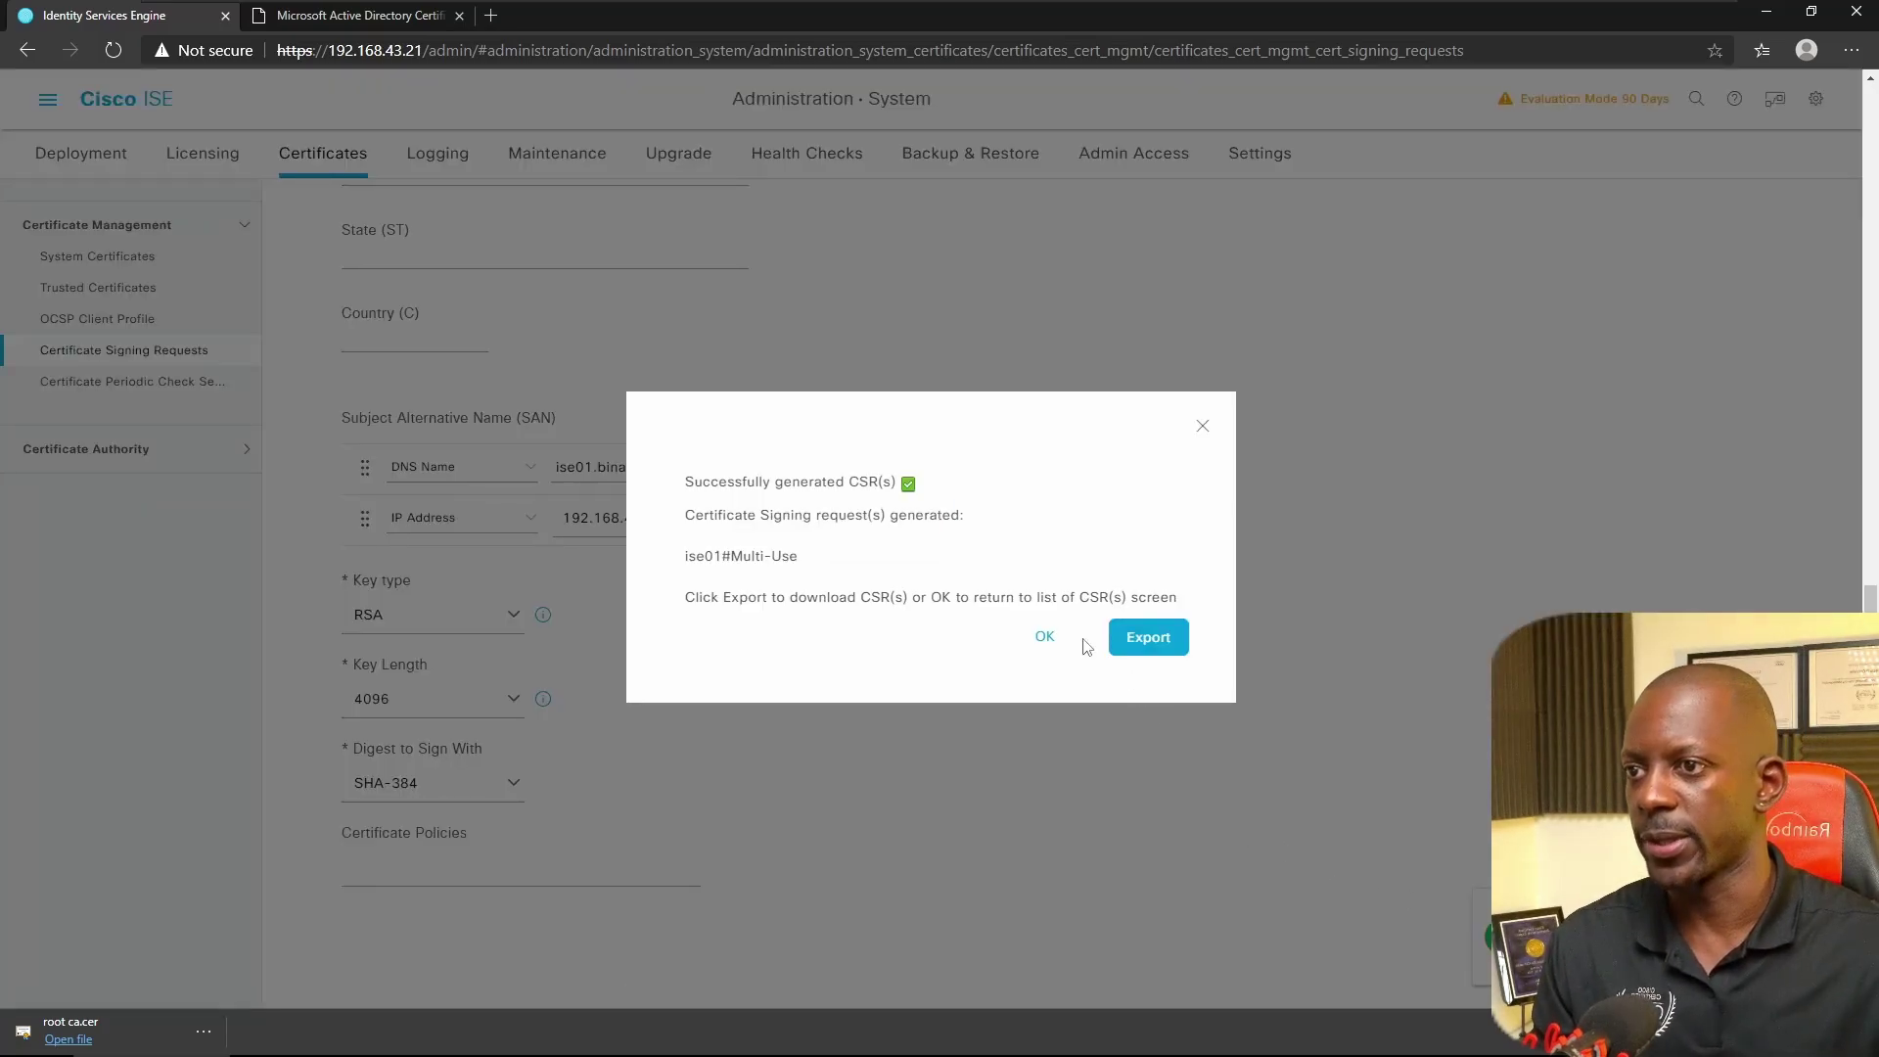
Export the CSR as ise01MultiUse.pem and show it in its Downloads folder
left_click(1145, 648)
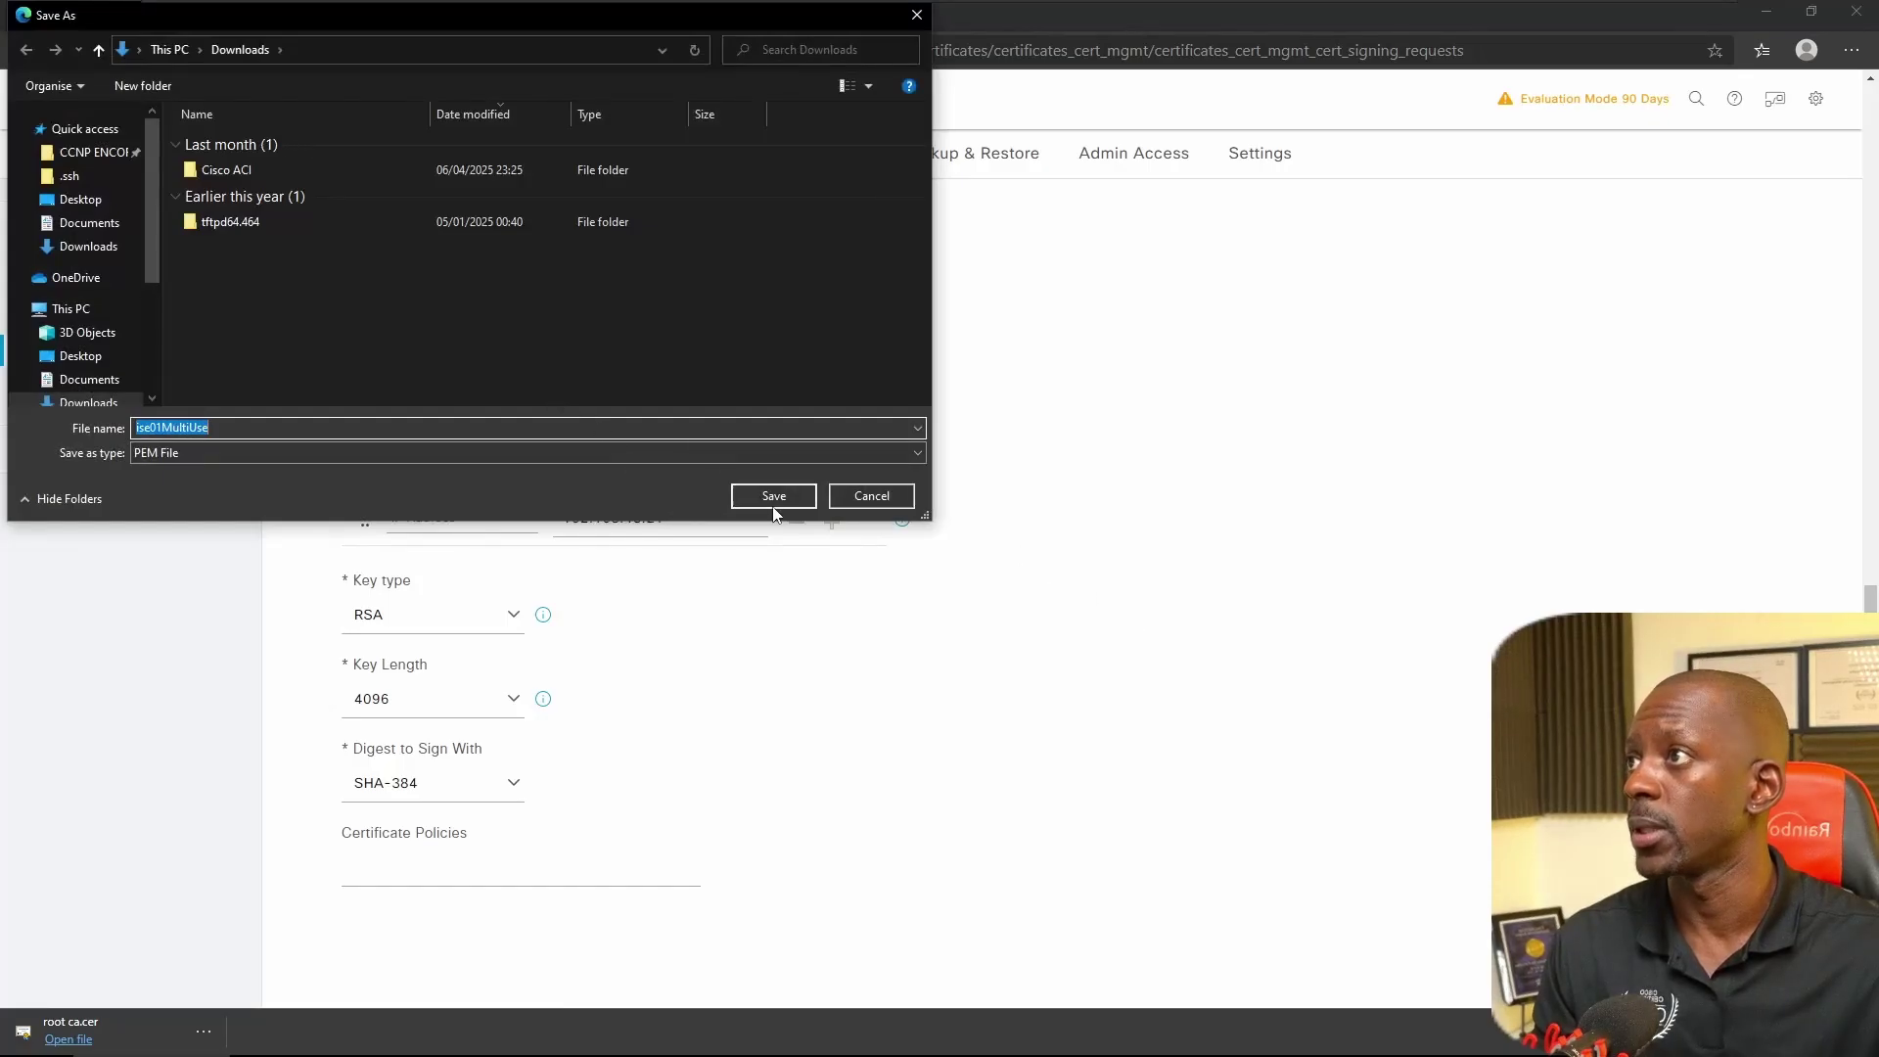
left_click(774, 497)
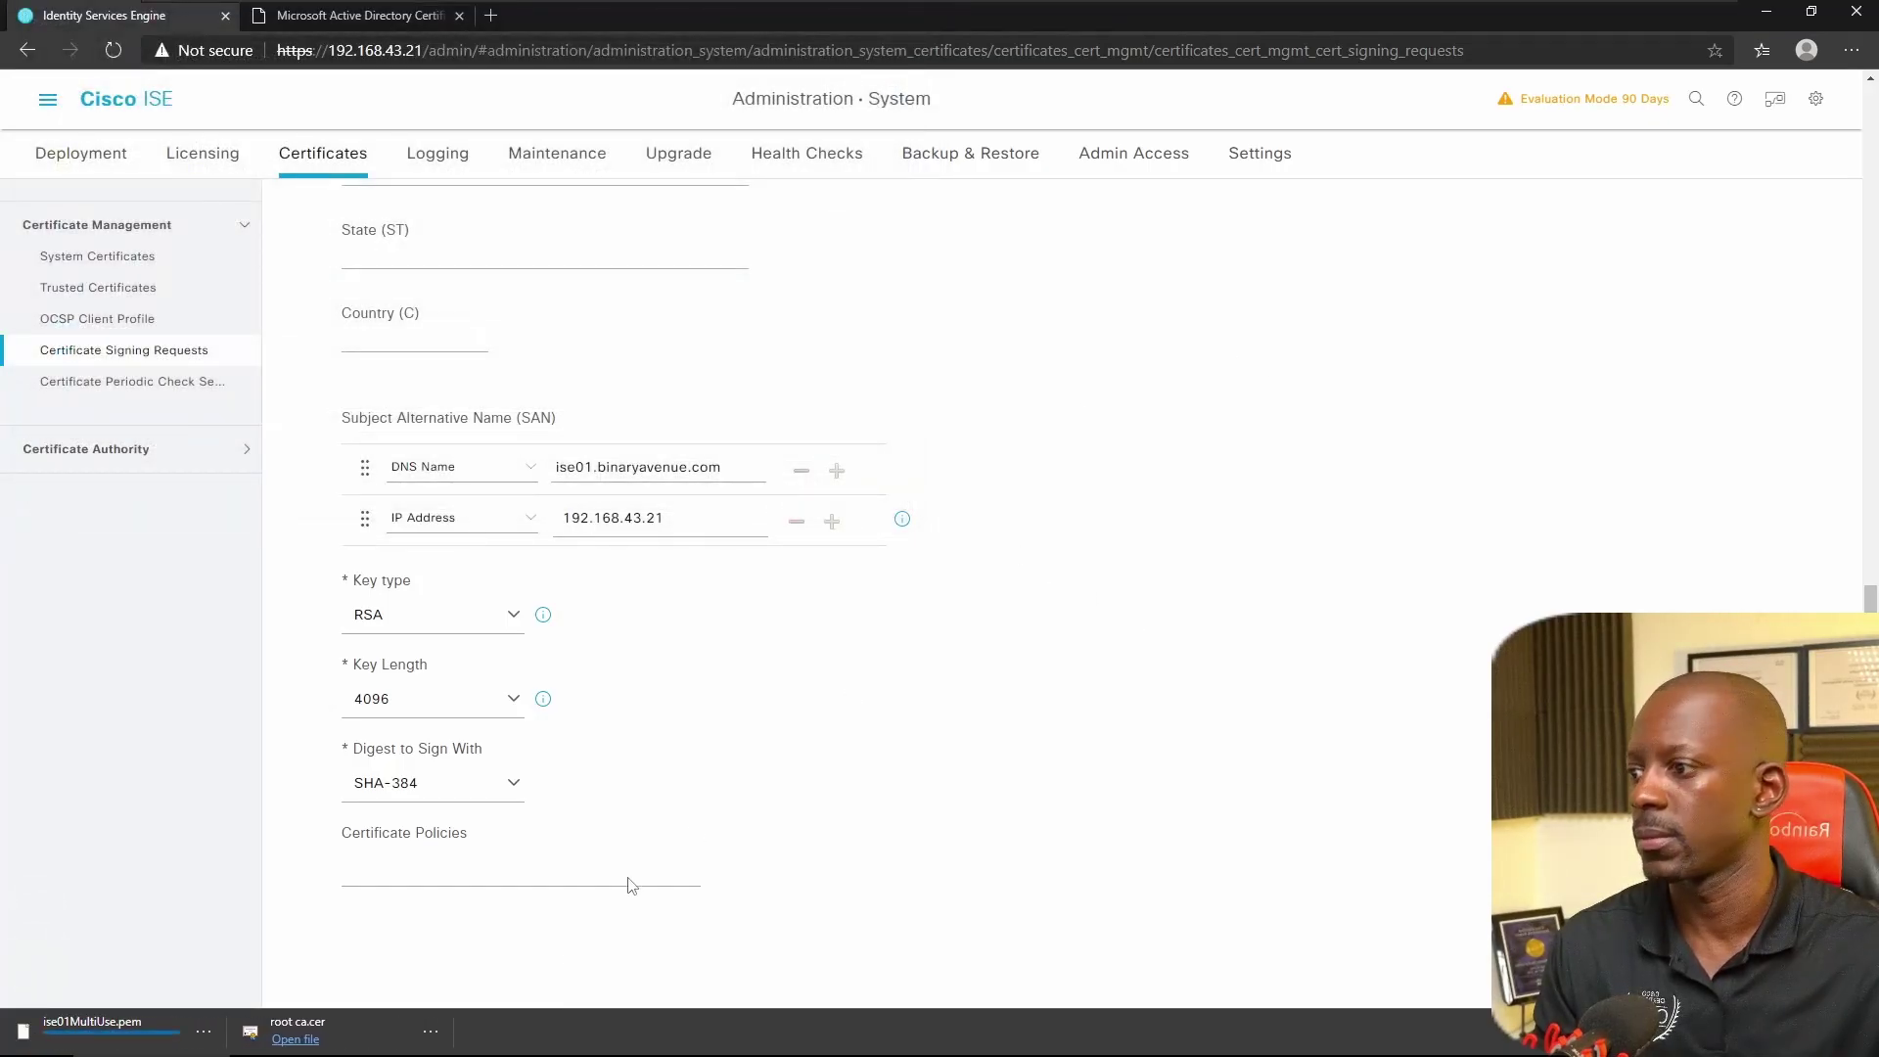
left_click(203, 1032)
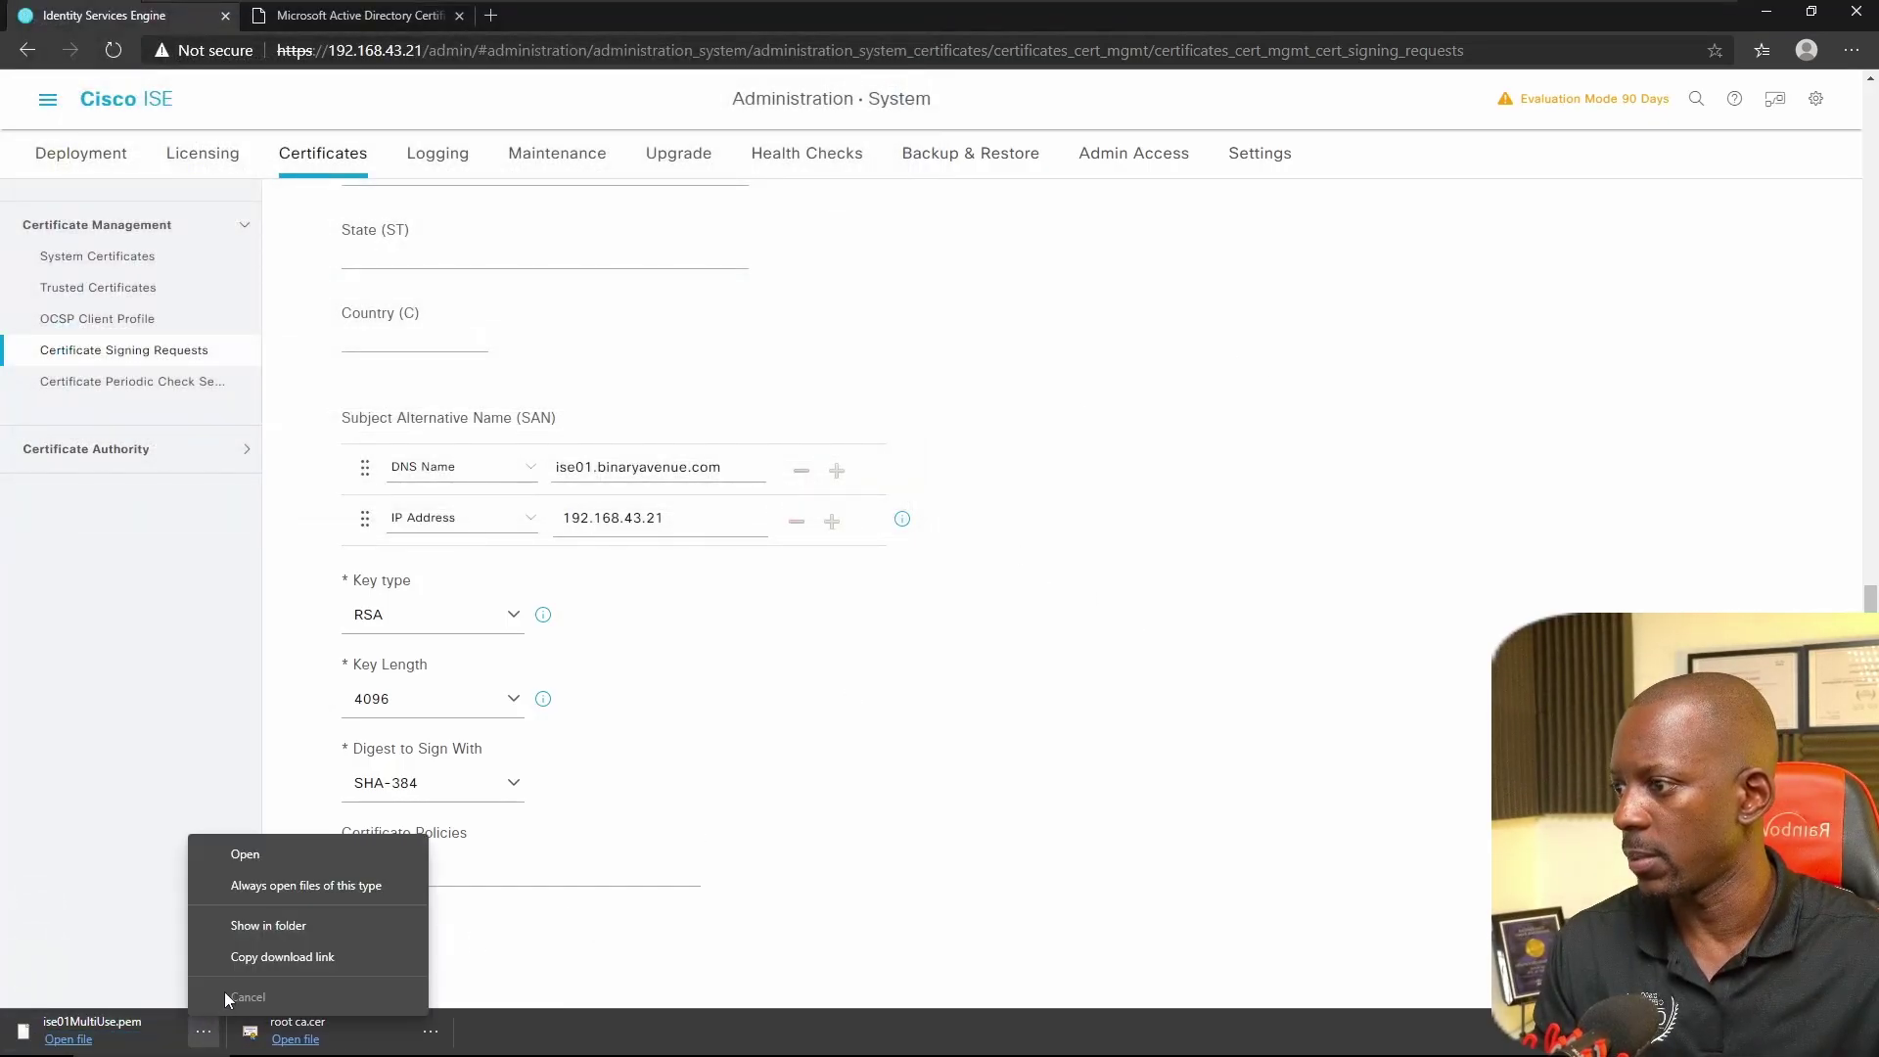
left_click(280, 926)
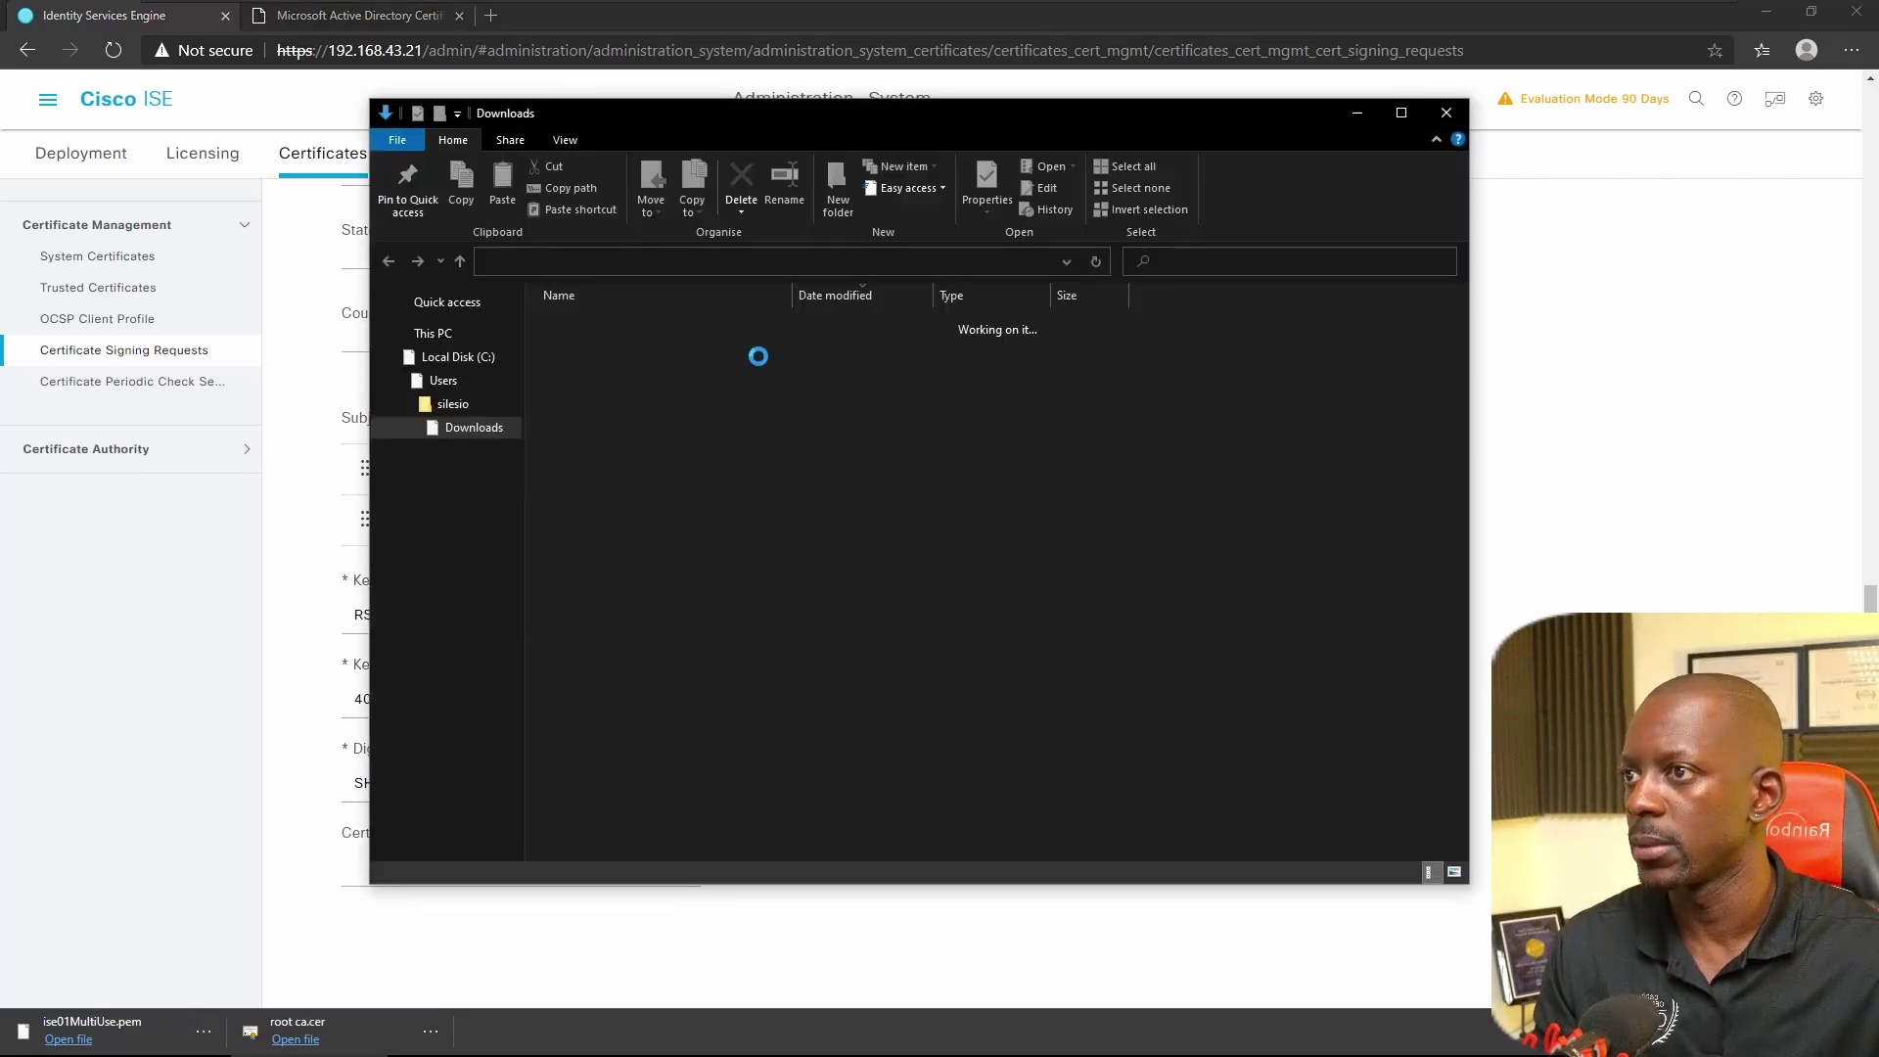
Open ise01MultiUse.pem in Notepad and copy all of its request text
right_click(591, 358)
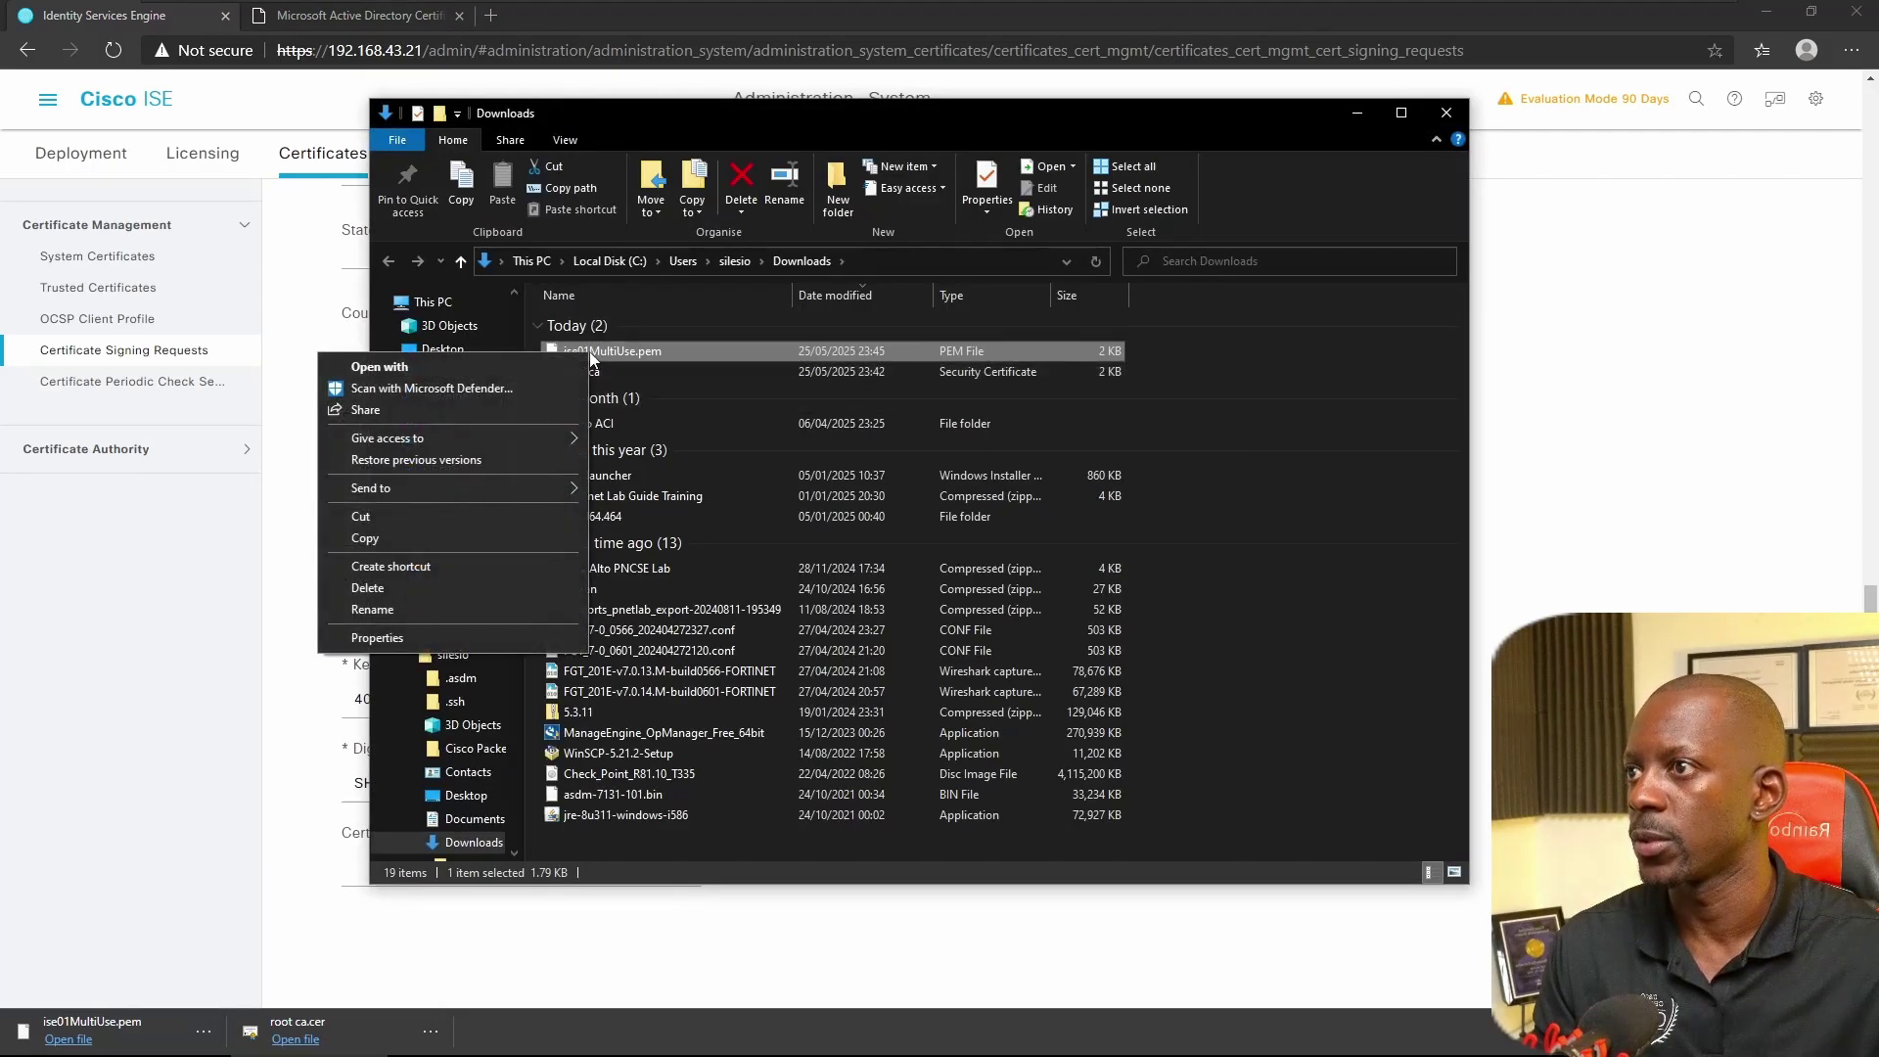
left_click(484, 368)
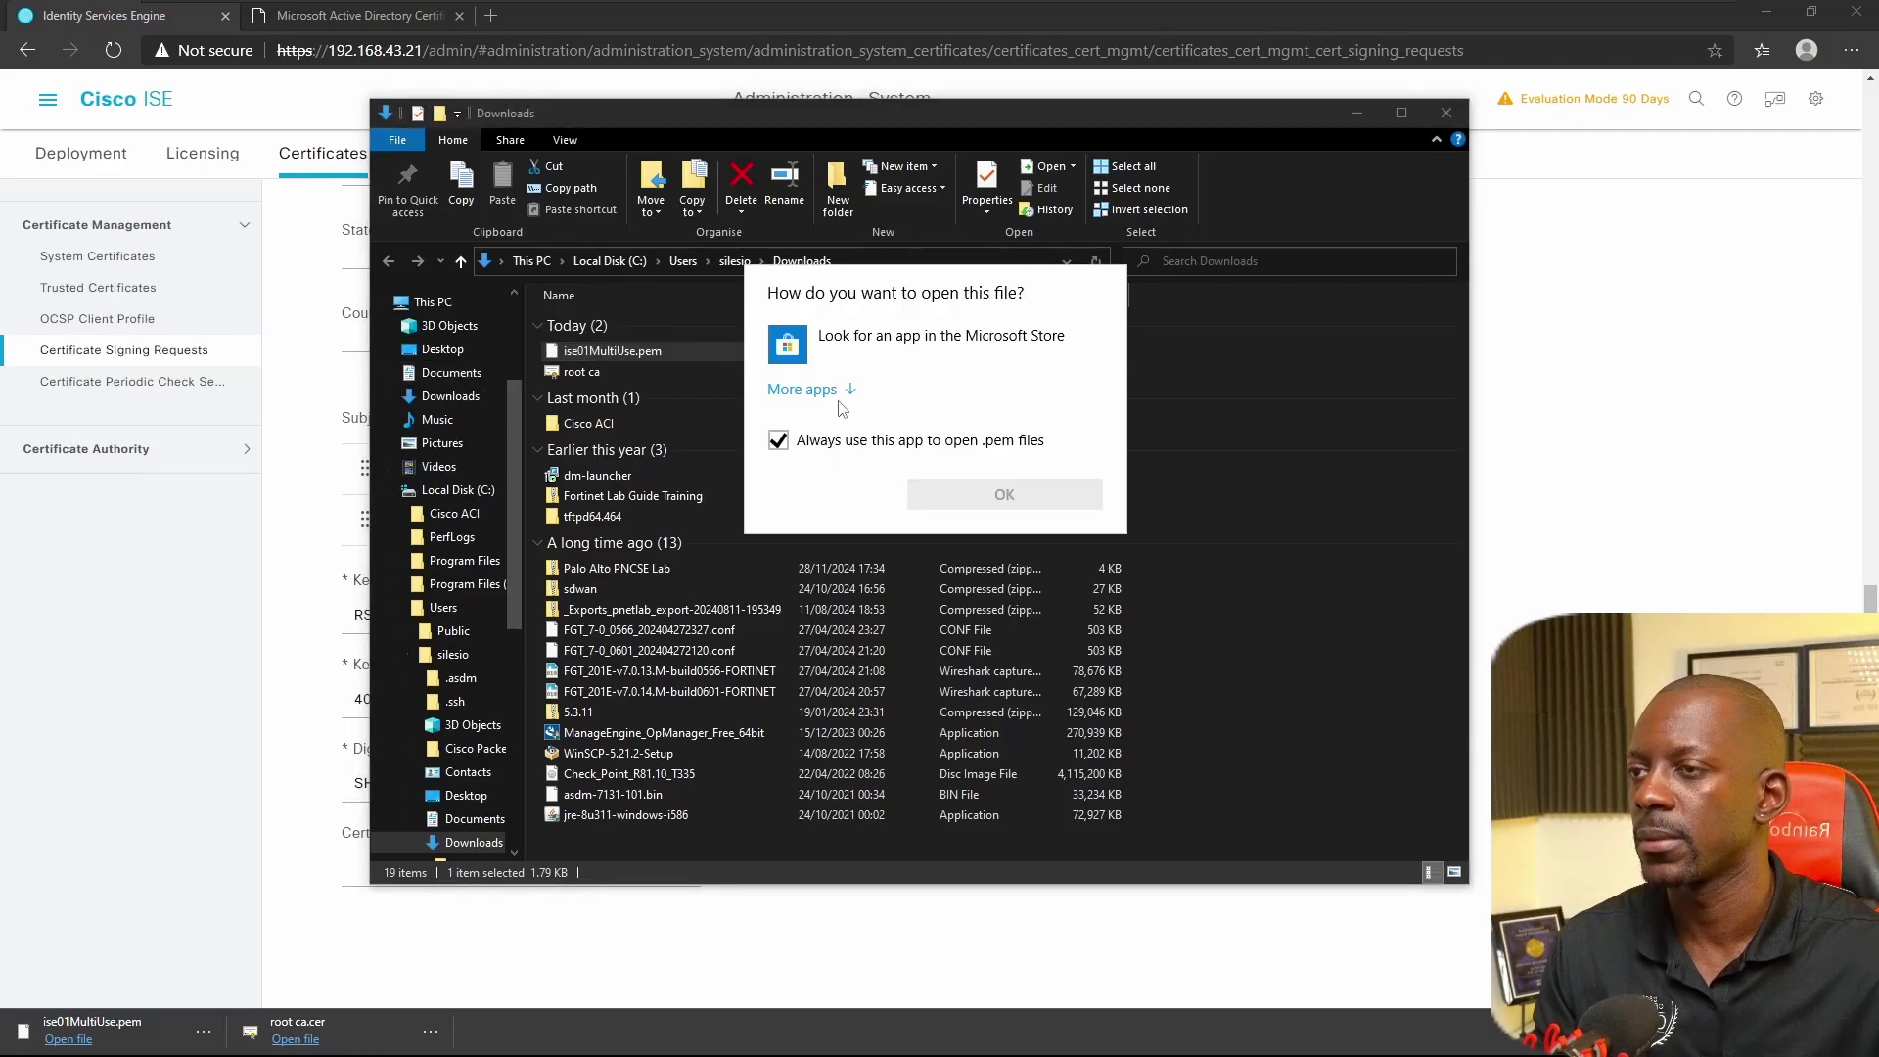
left_click(828, 390)
double_click(847, 631)
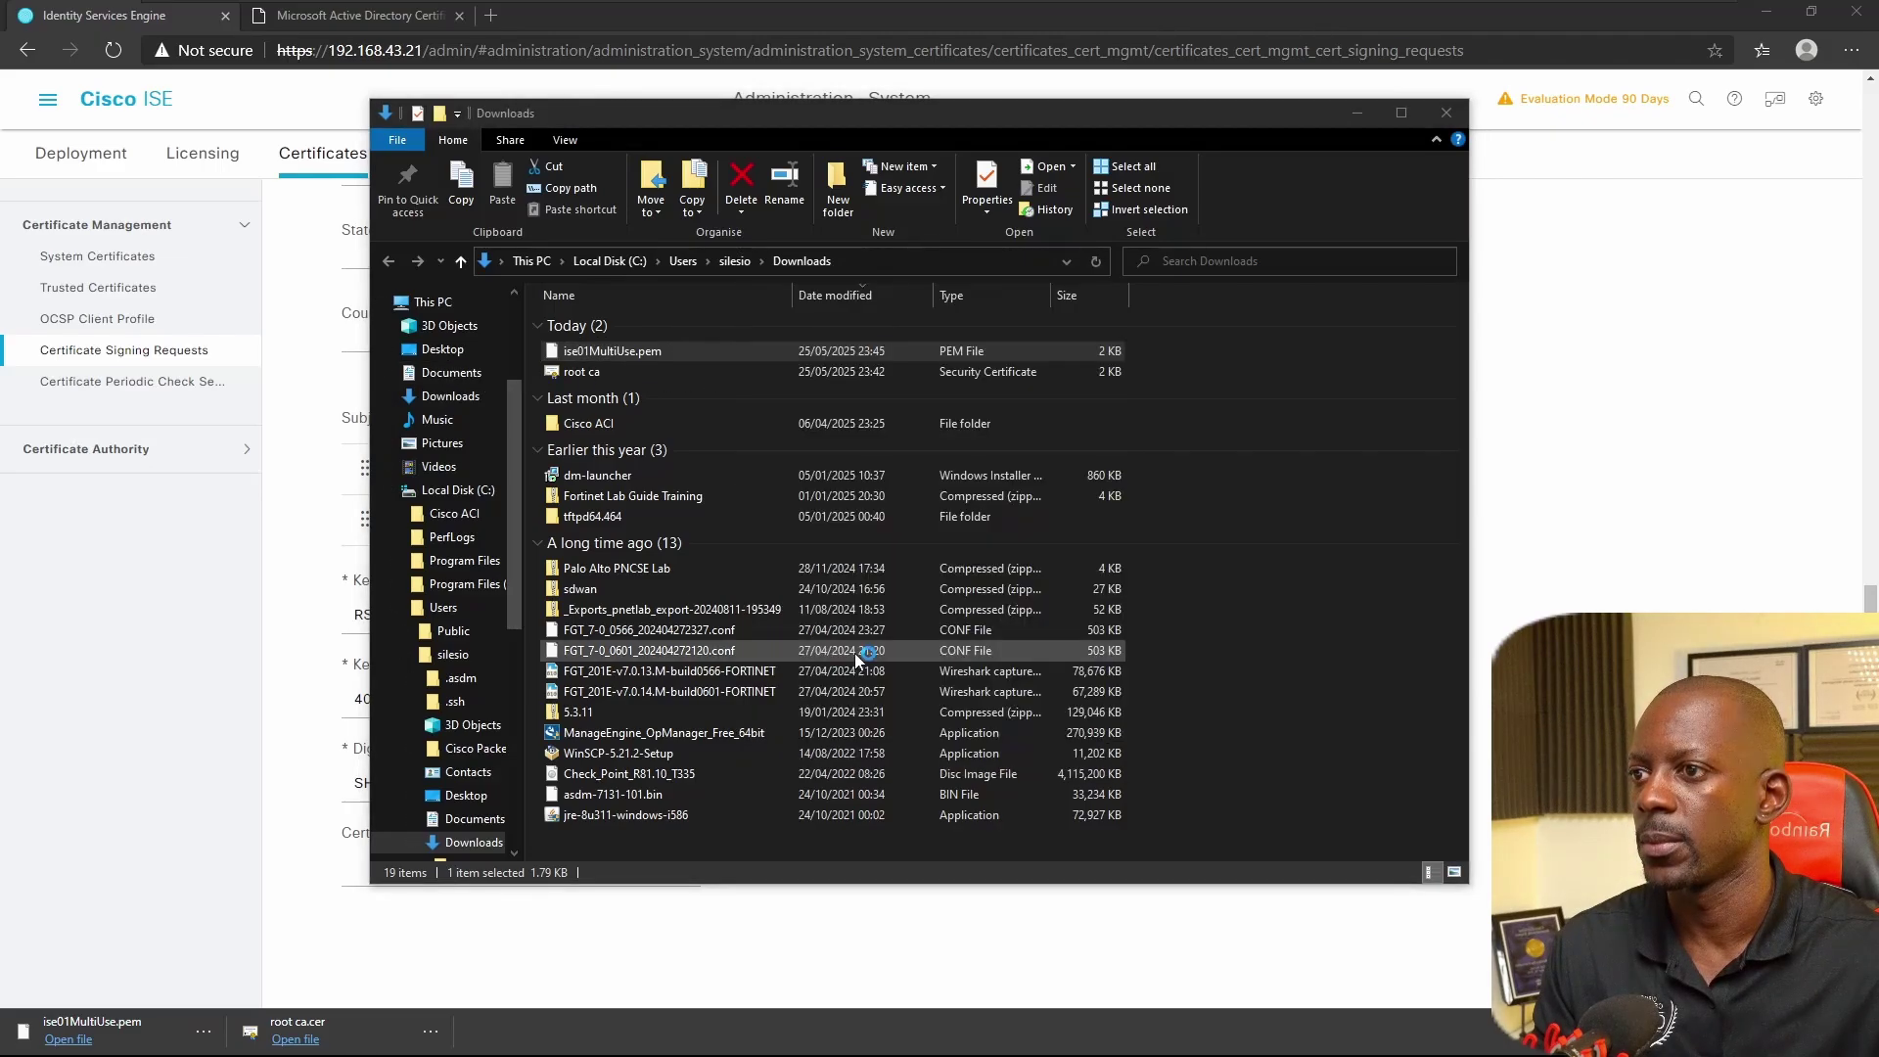
key("ctrl+a")
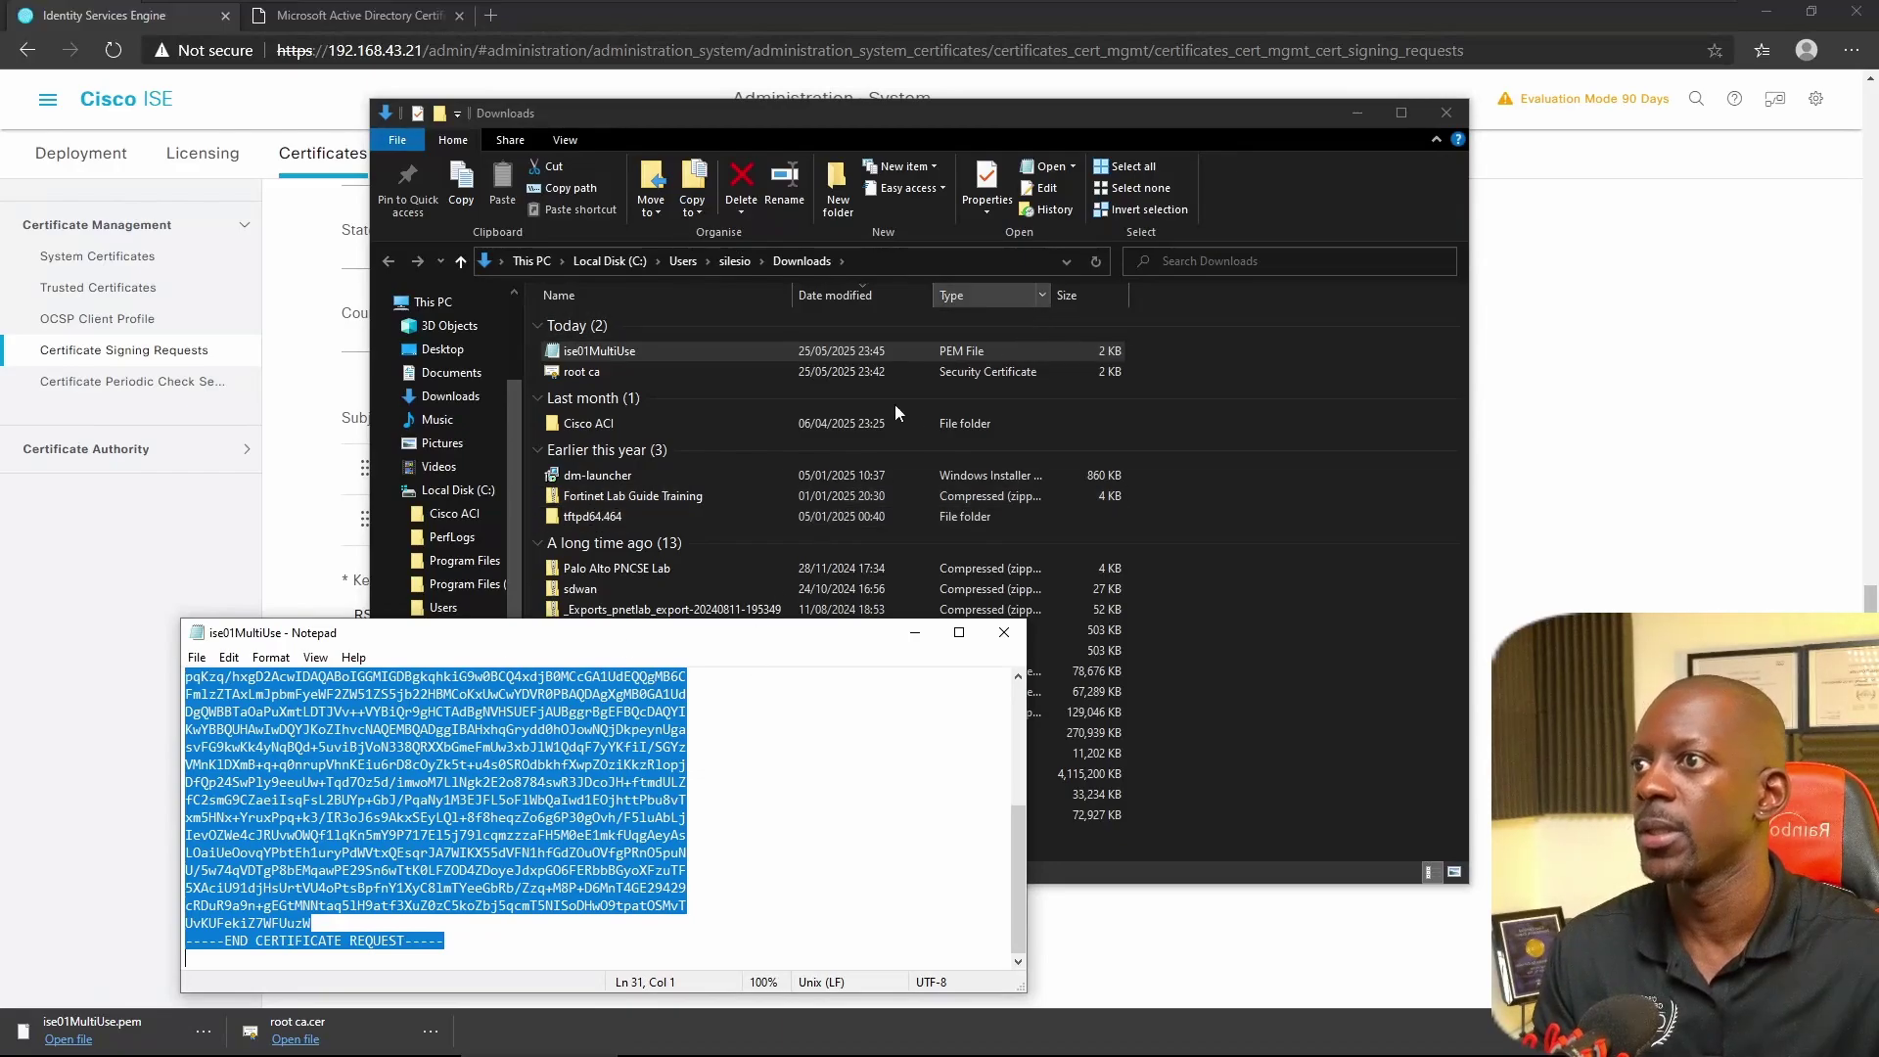
right_click(164, 751)
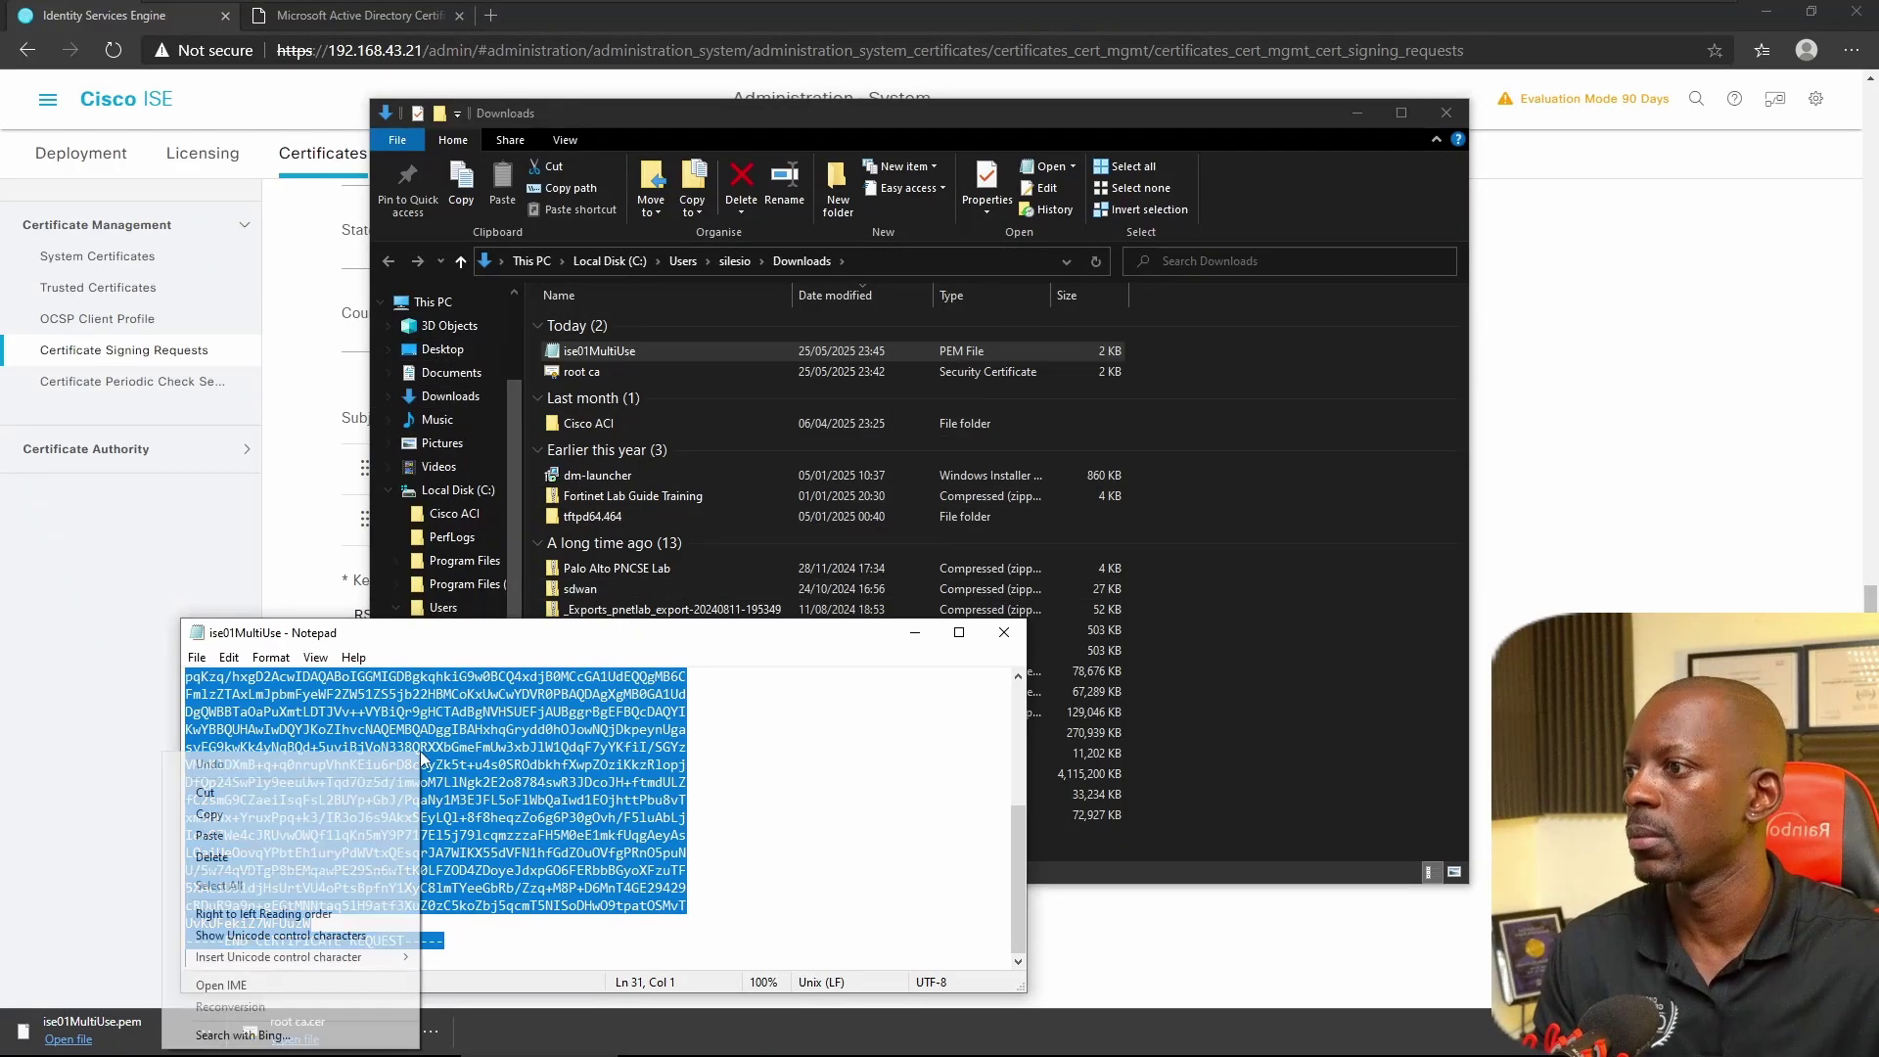
left_click(285, 816)
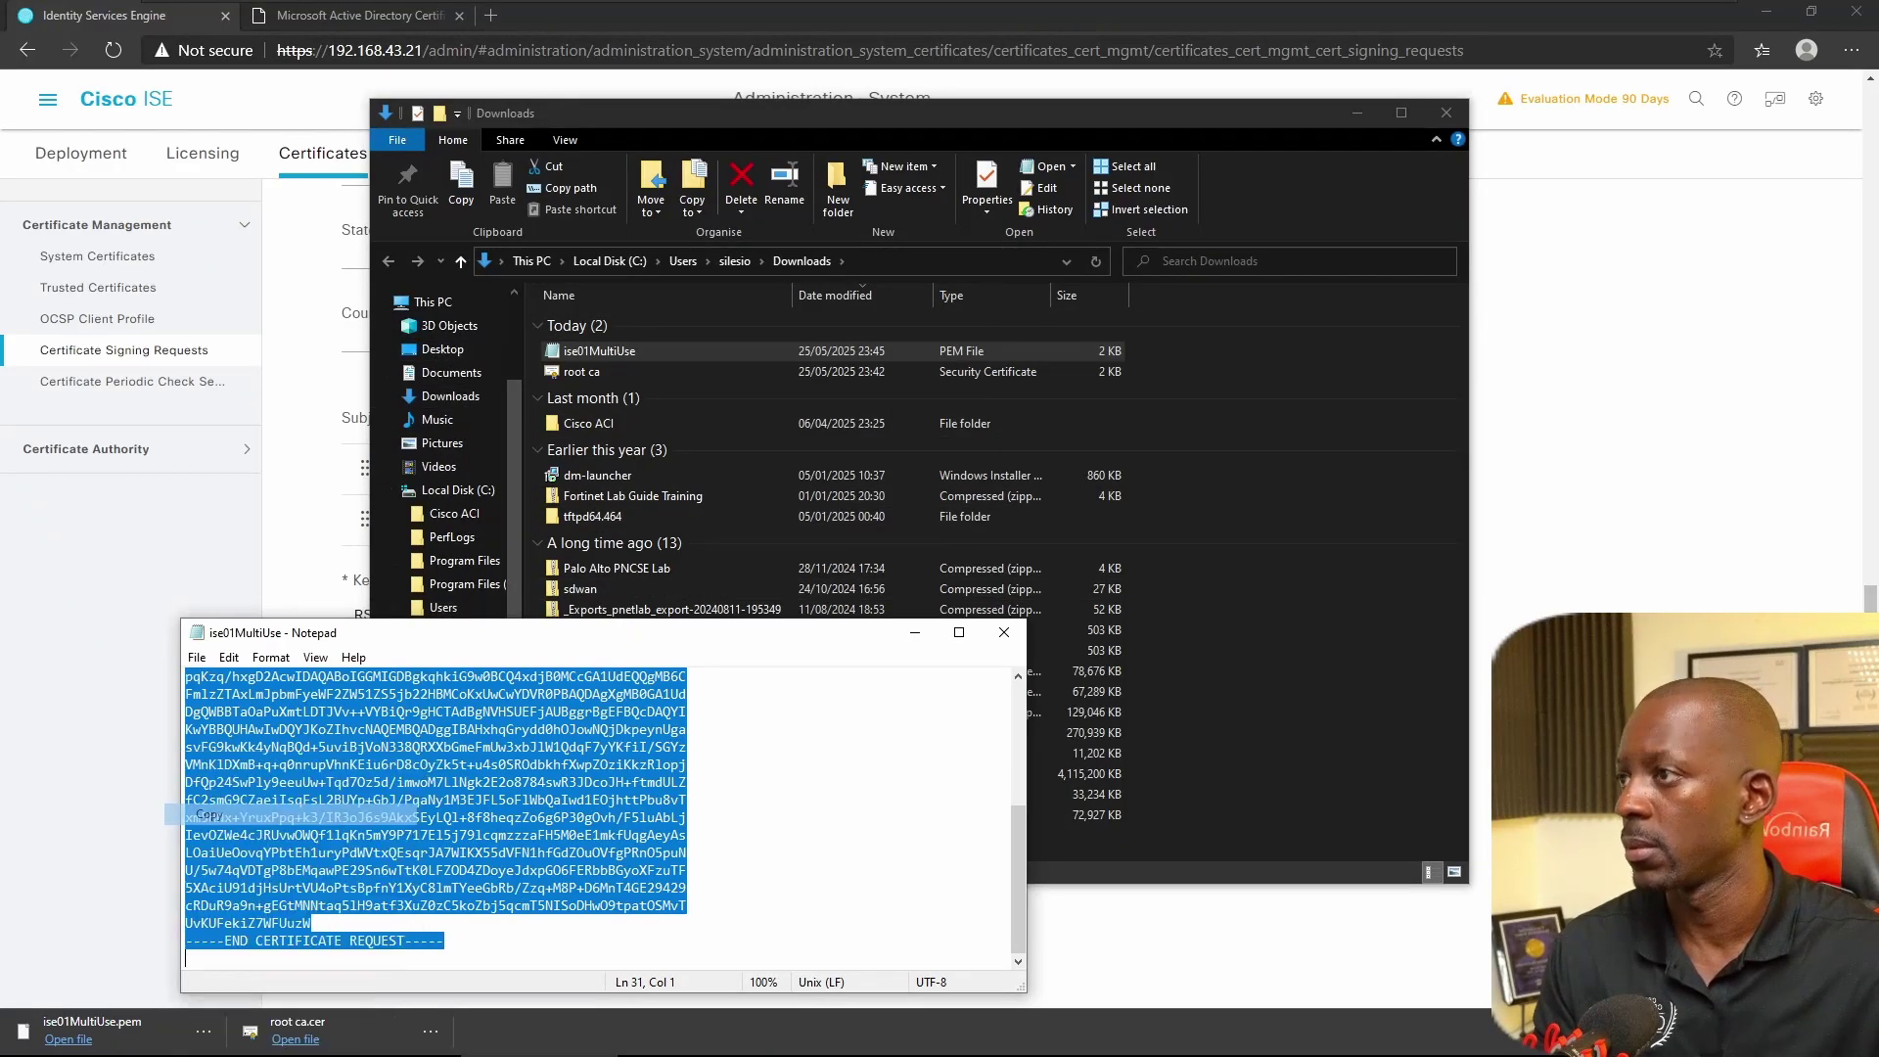
left_click(352, 16)
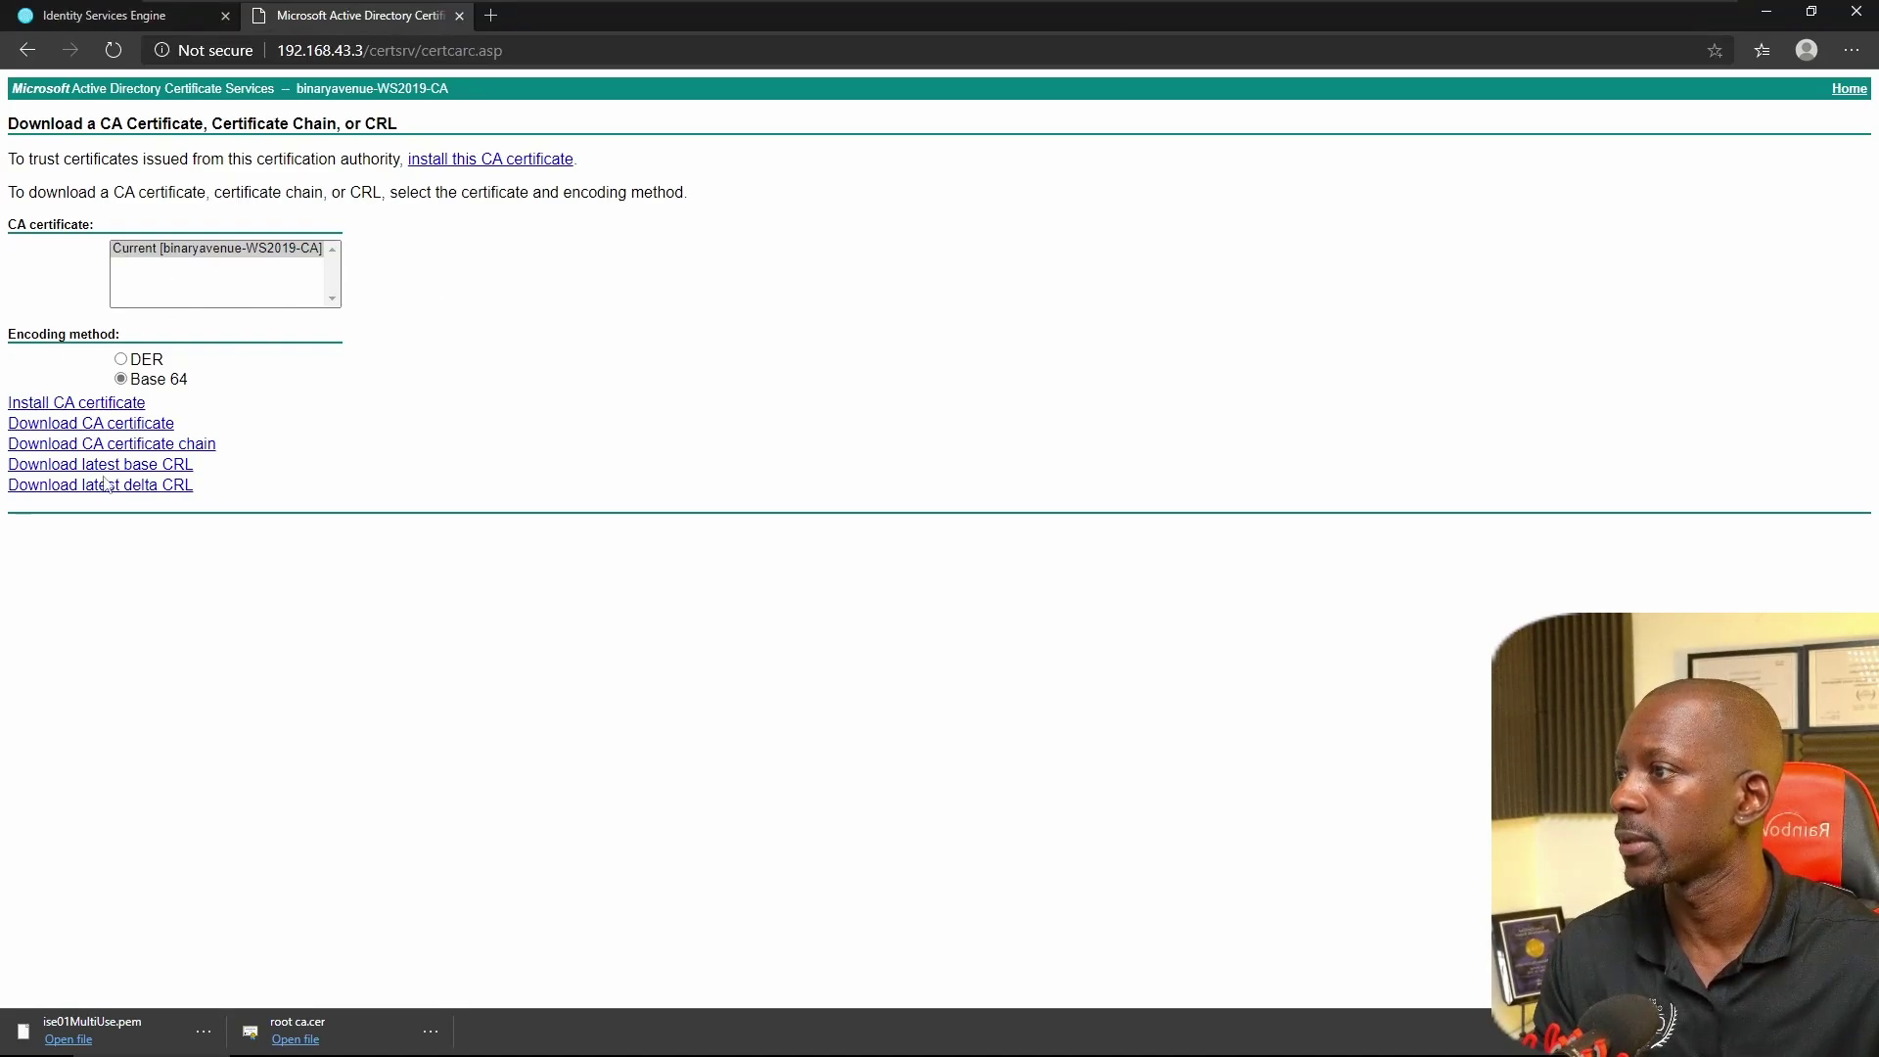
Return to the certificate services home and open the advanced certificate request form
left_click(28, 52)
left_click(27, 53)
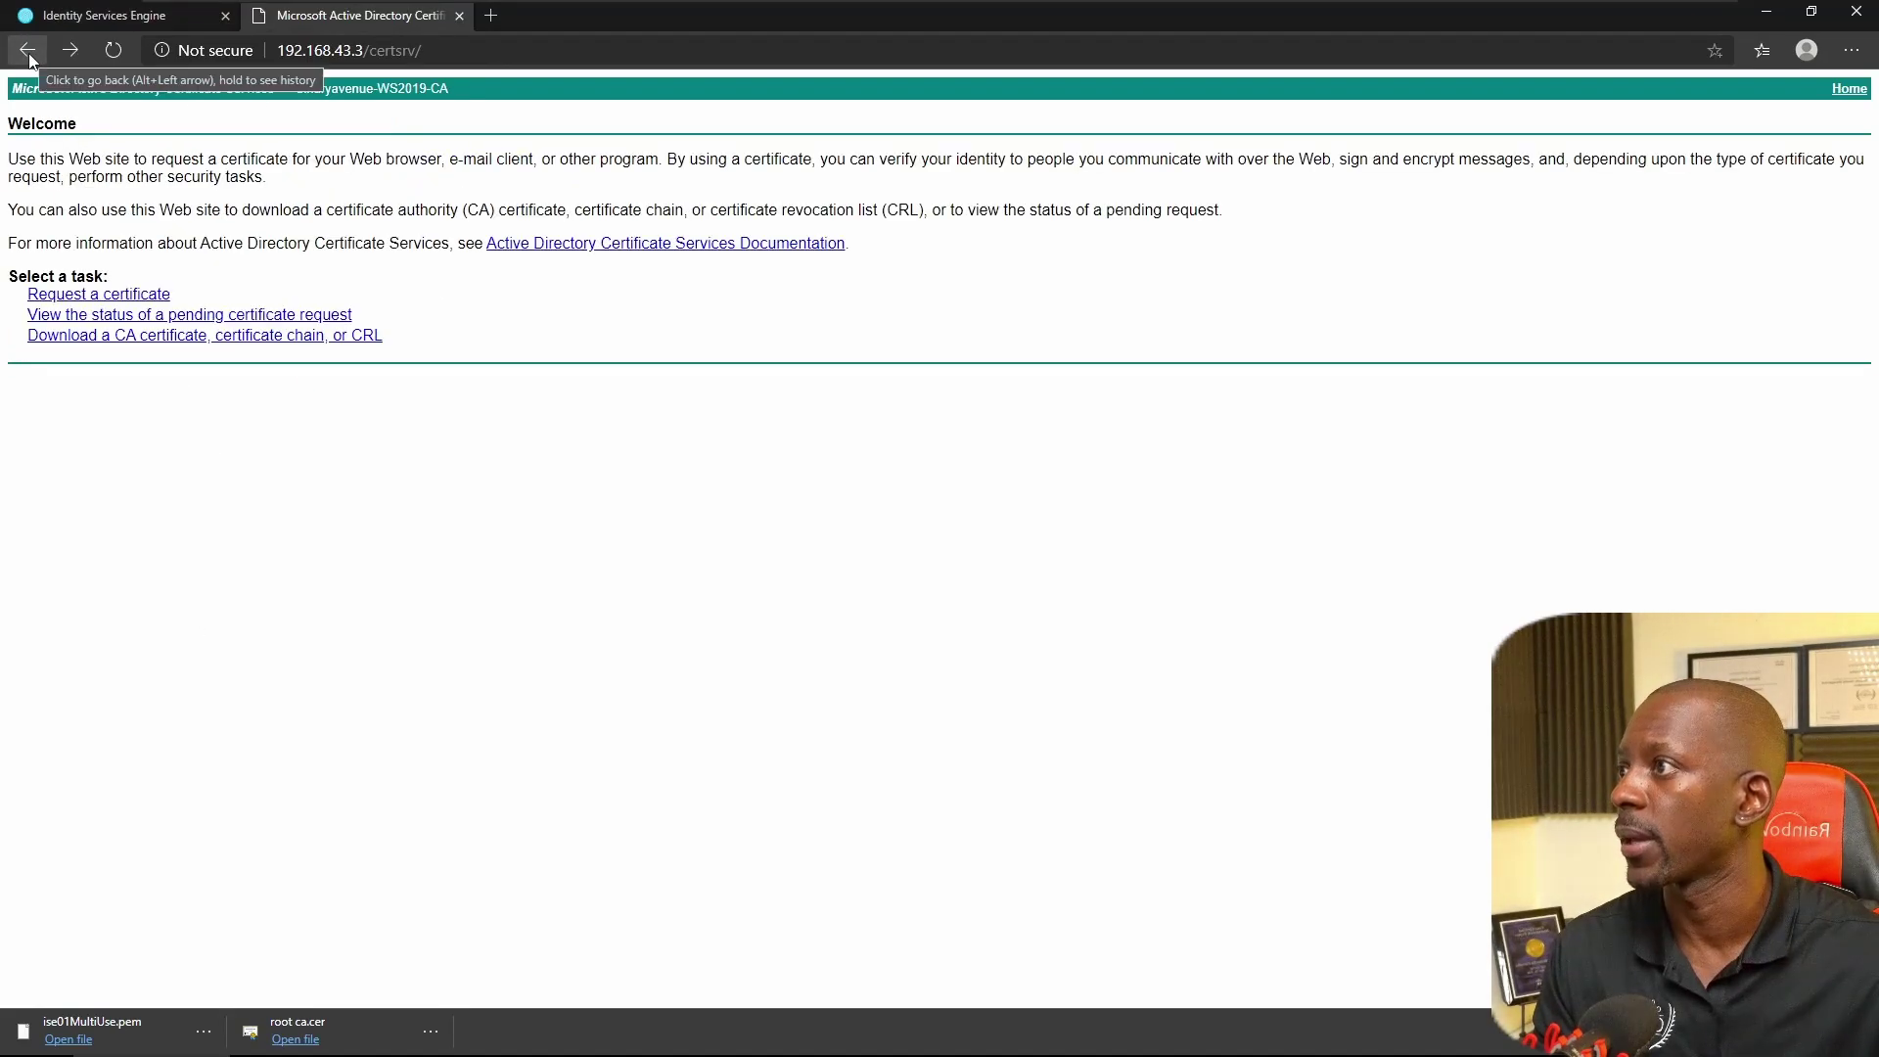
left_click(71, 53)
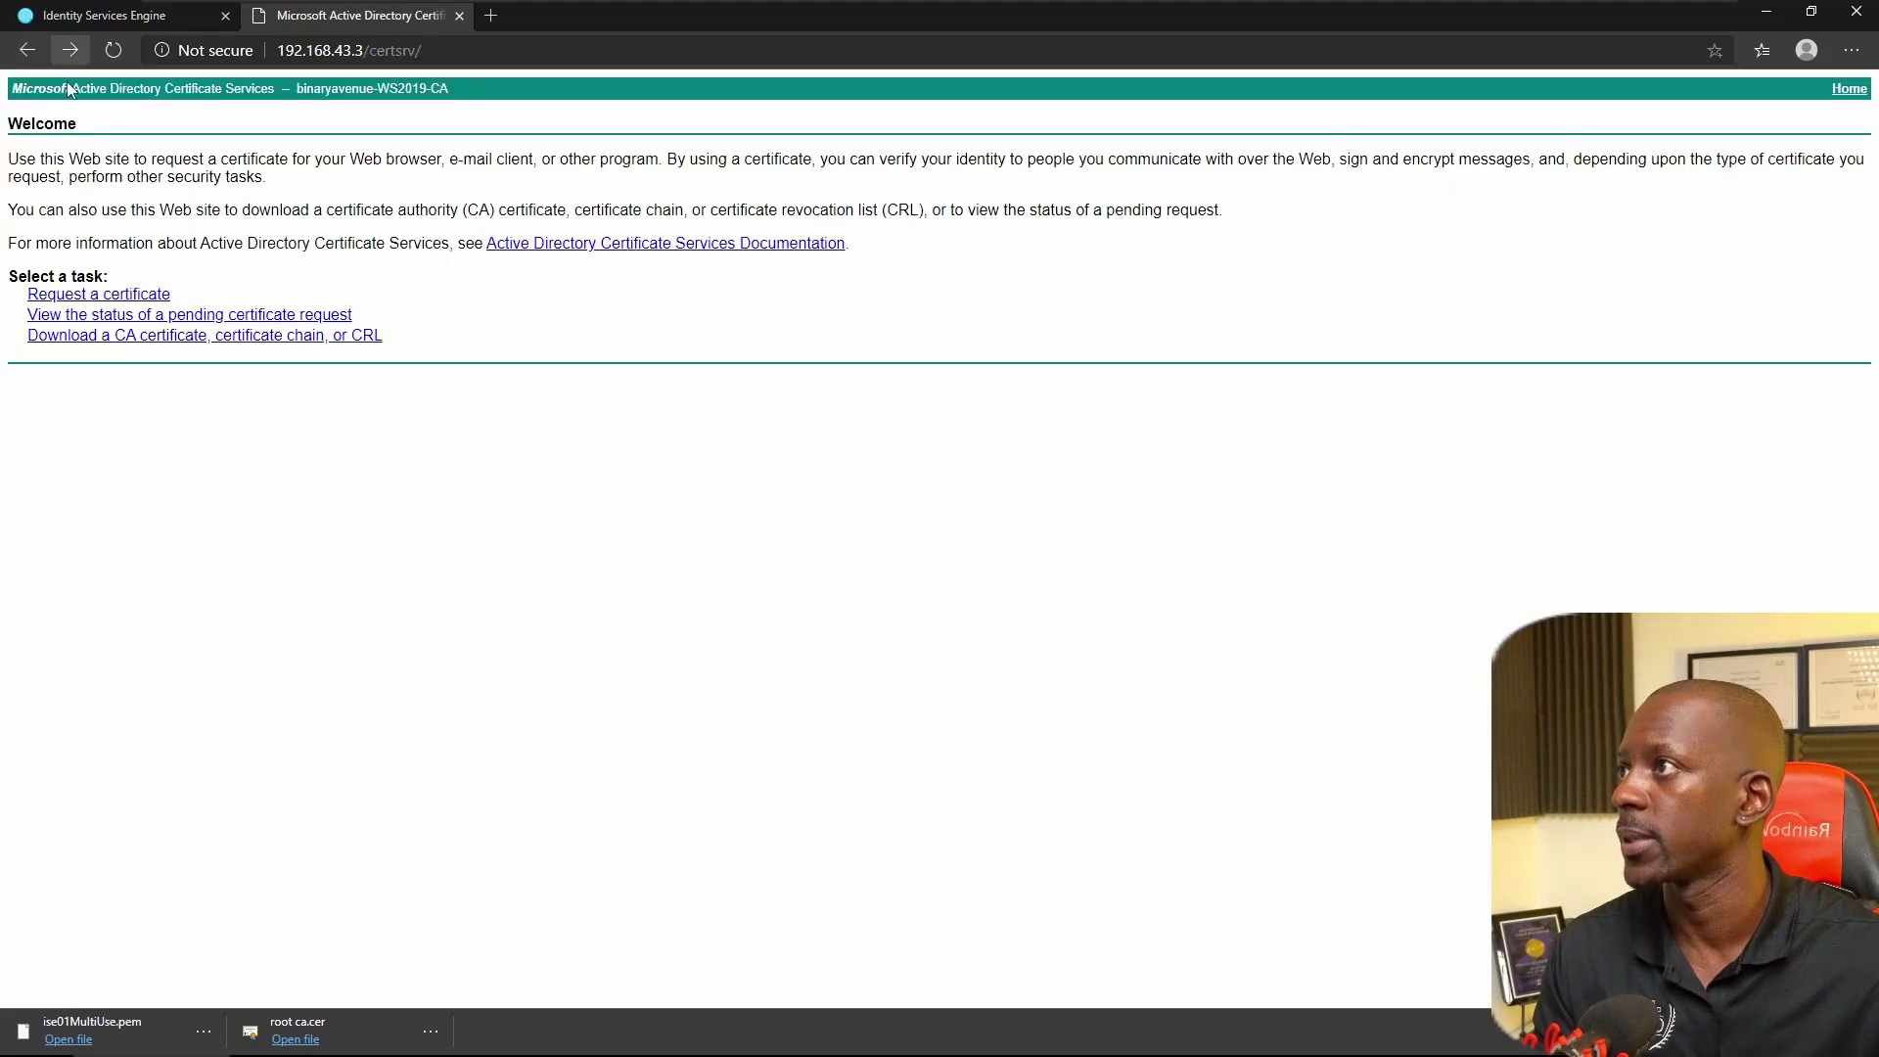
left_click(139, 298)
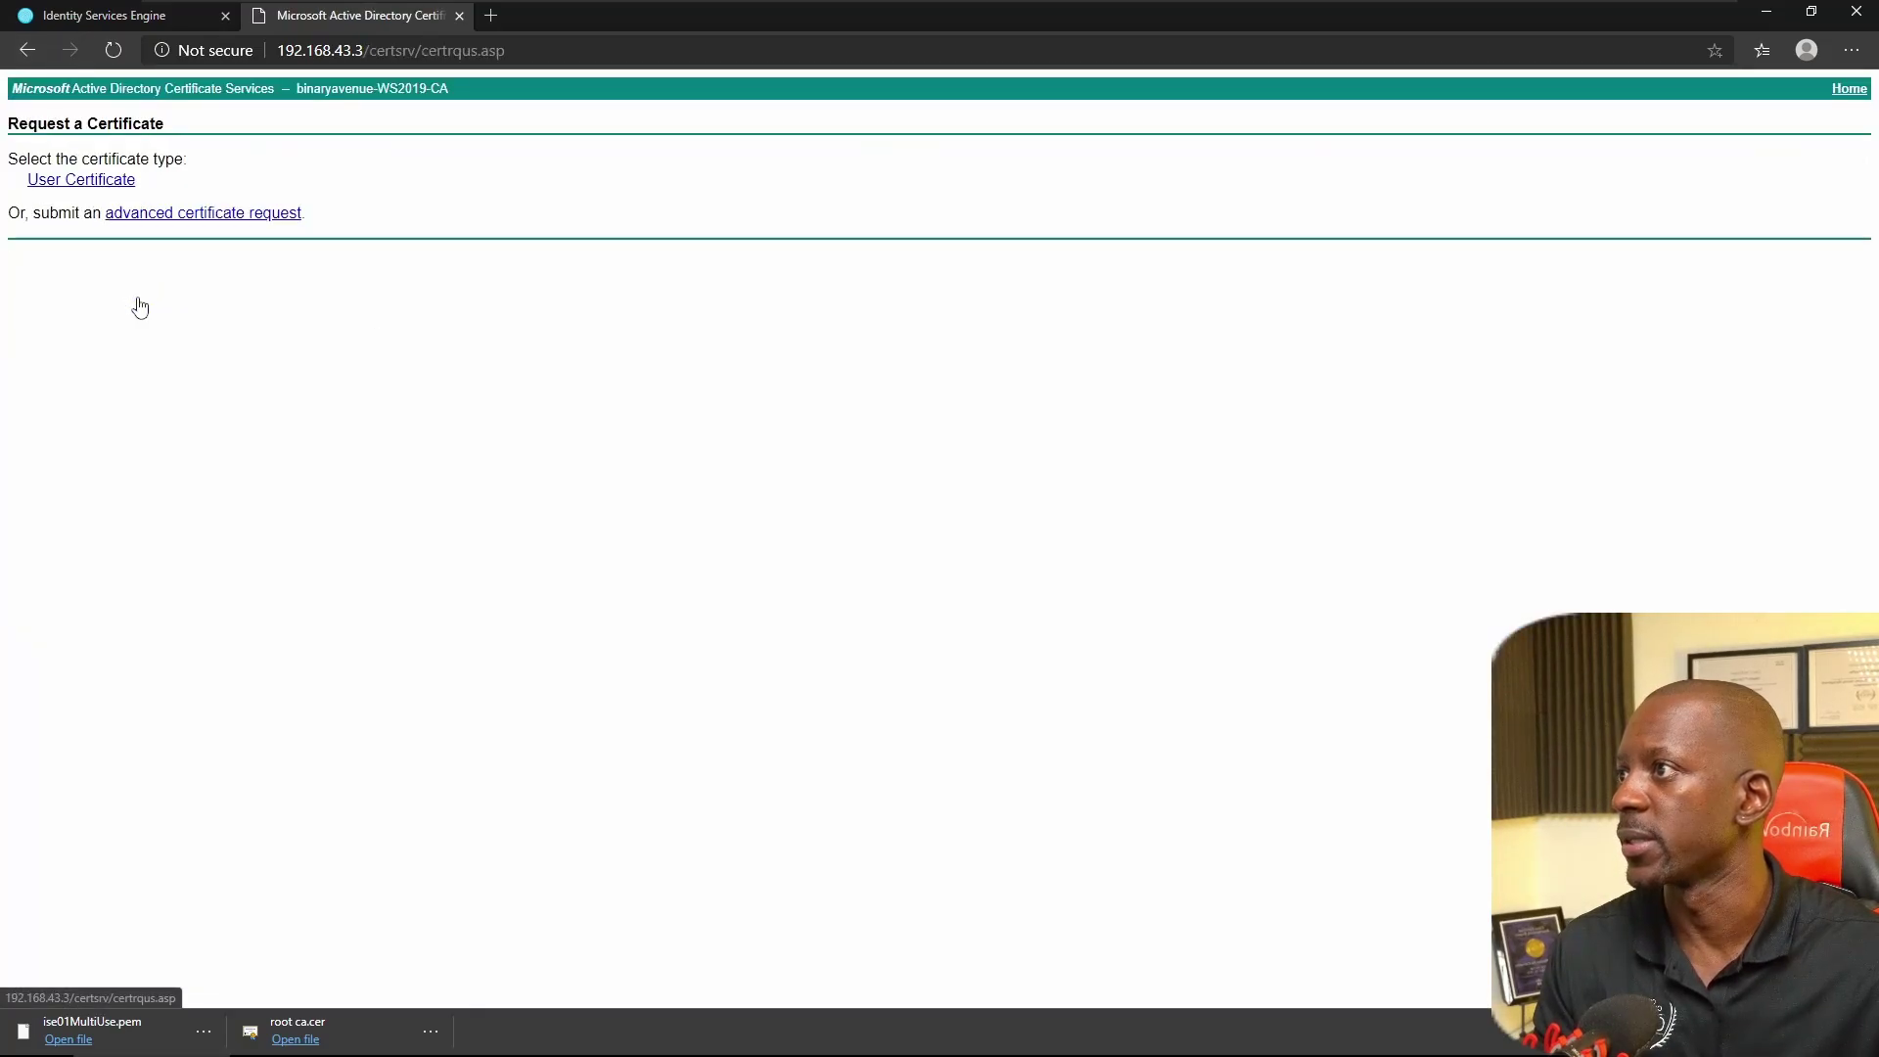
left_click(213, 214)
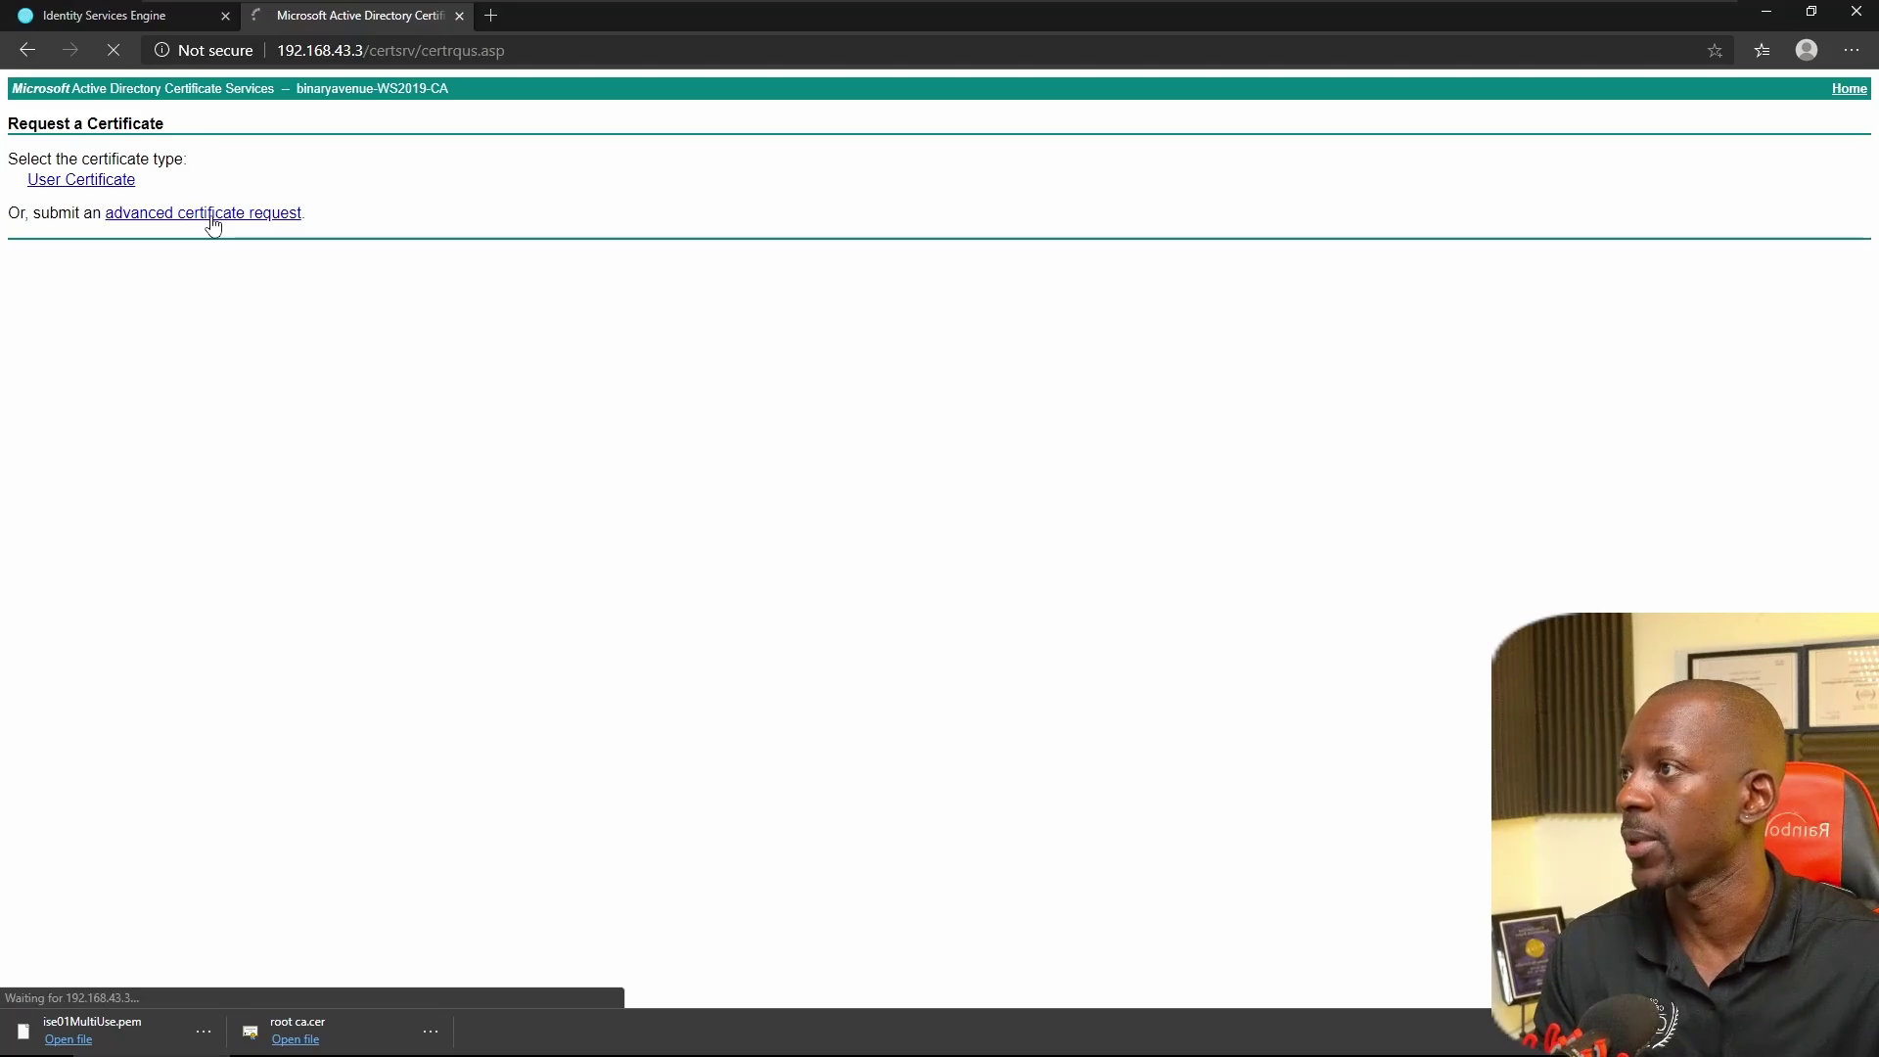
Paste the ISE CSR, choose the Web Server template, and submit it
key("ctrl+v")
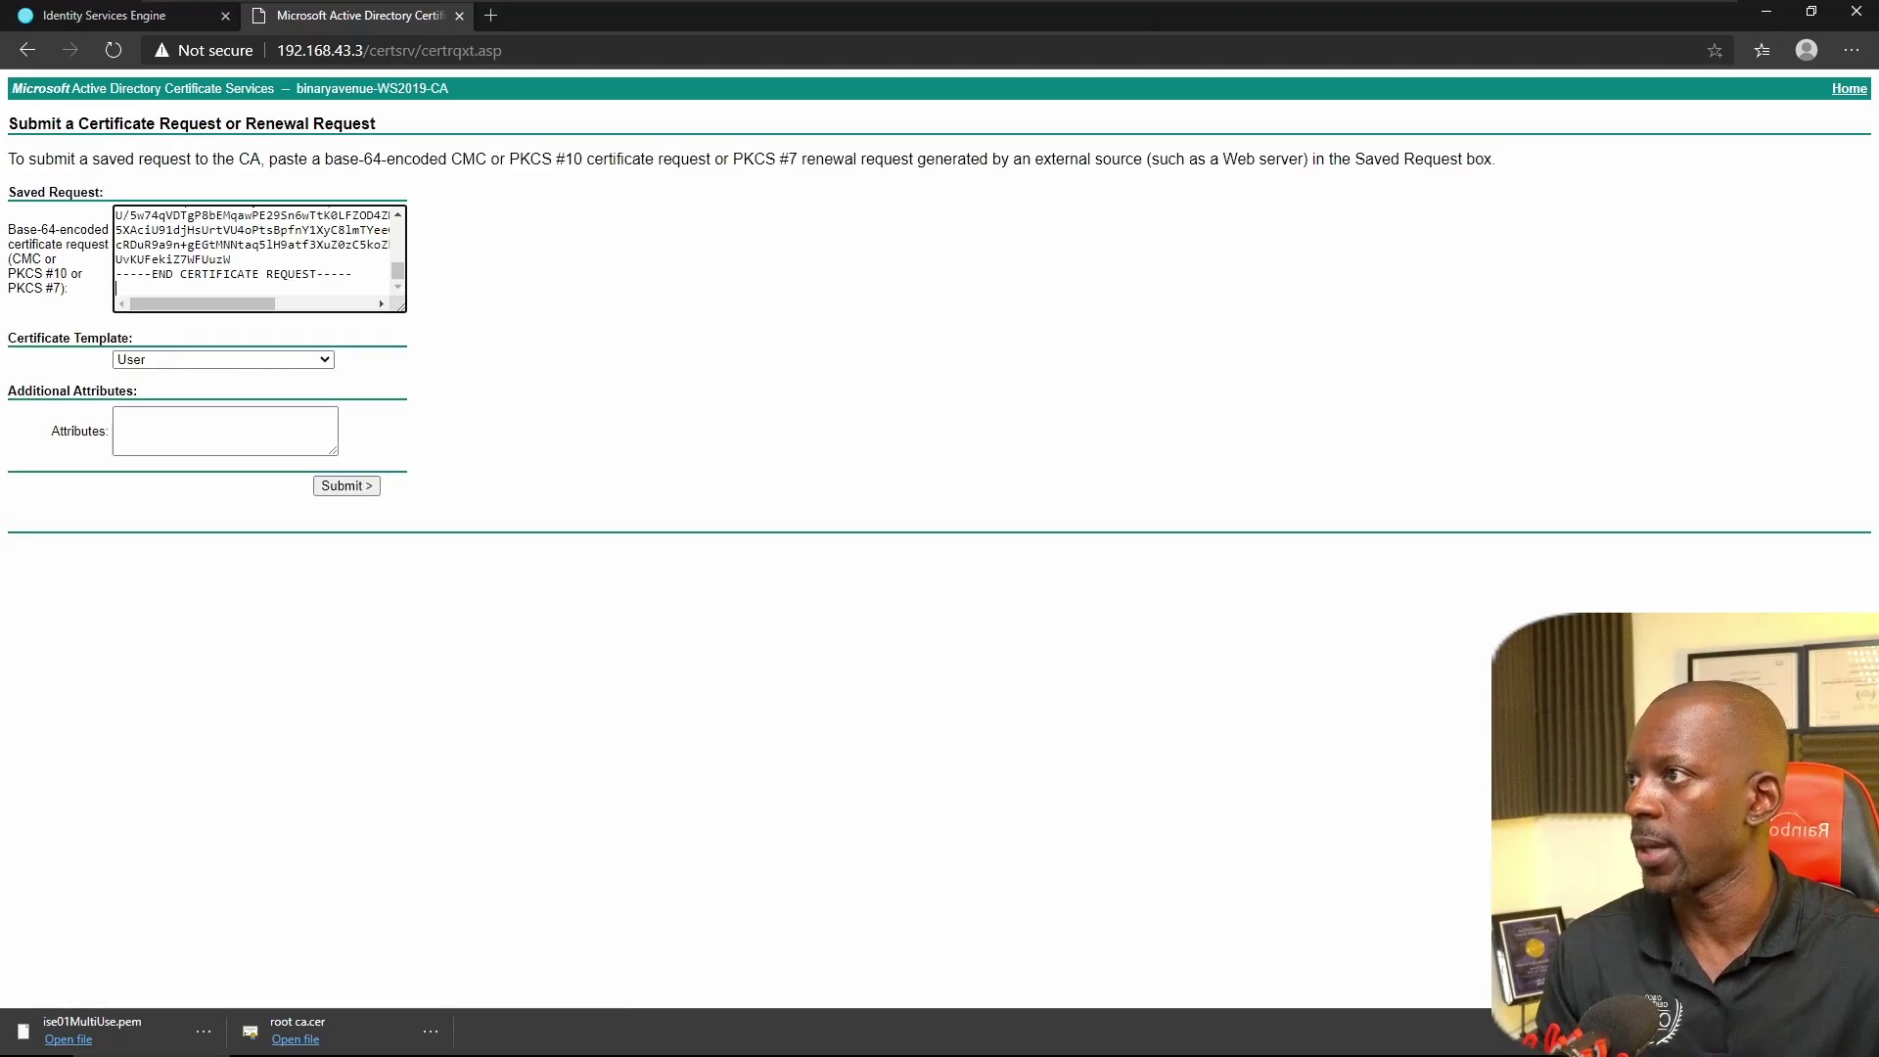
left_click(323, 360)
left_click(205, 516)
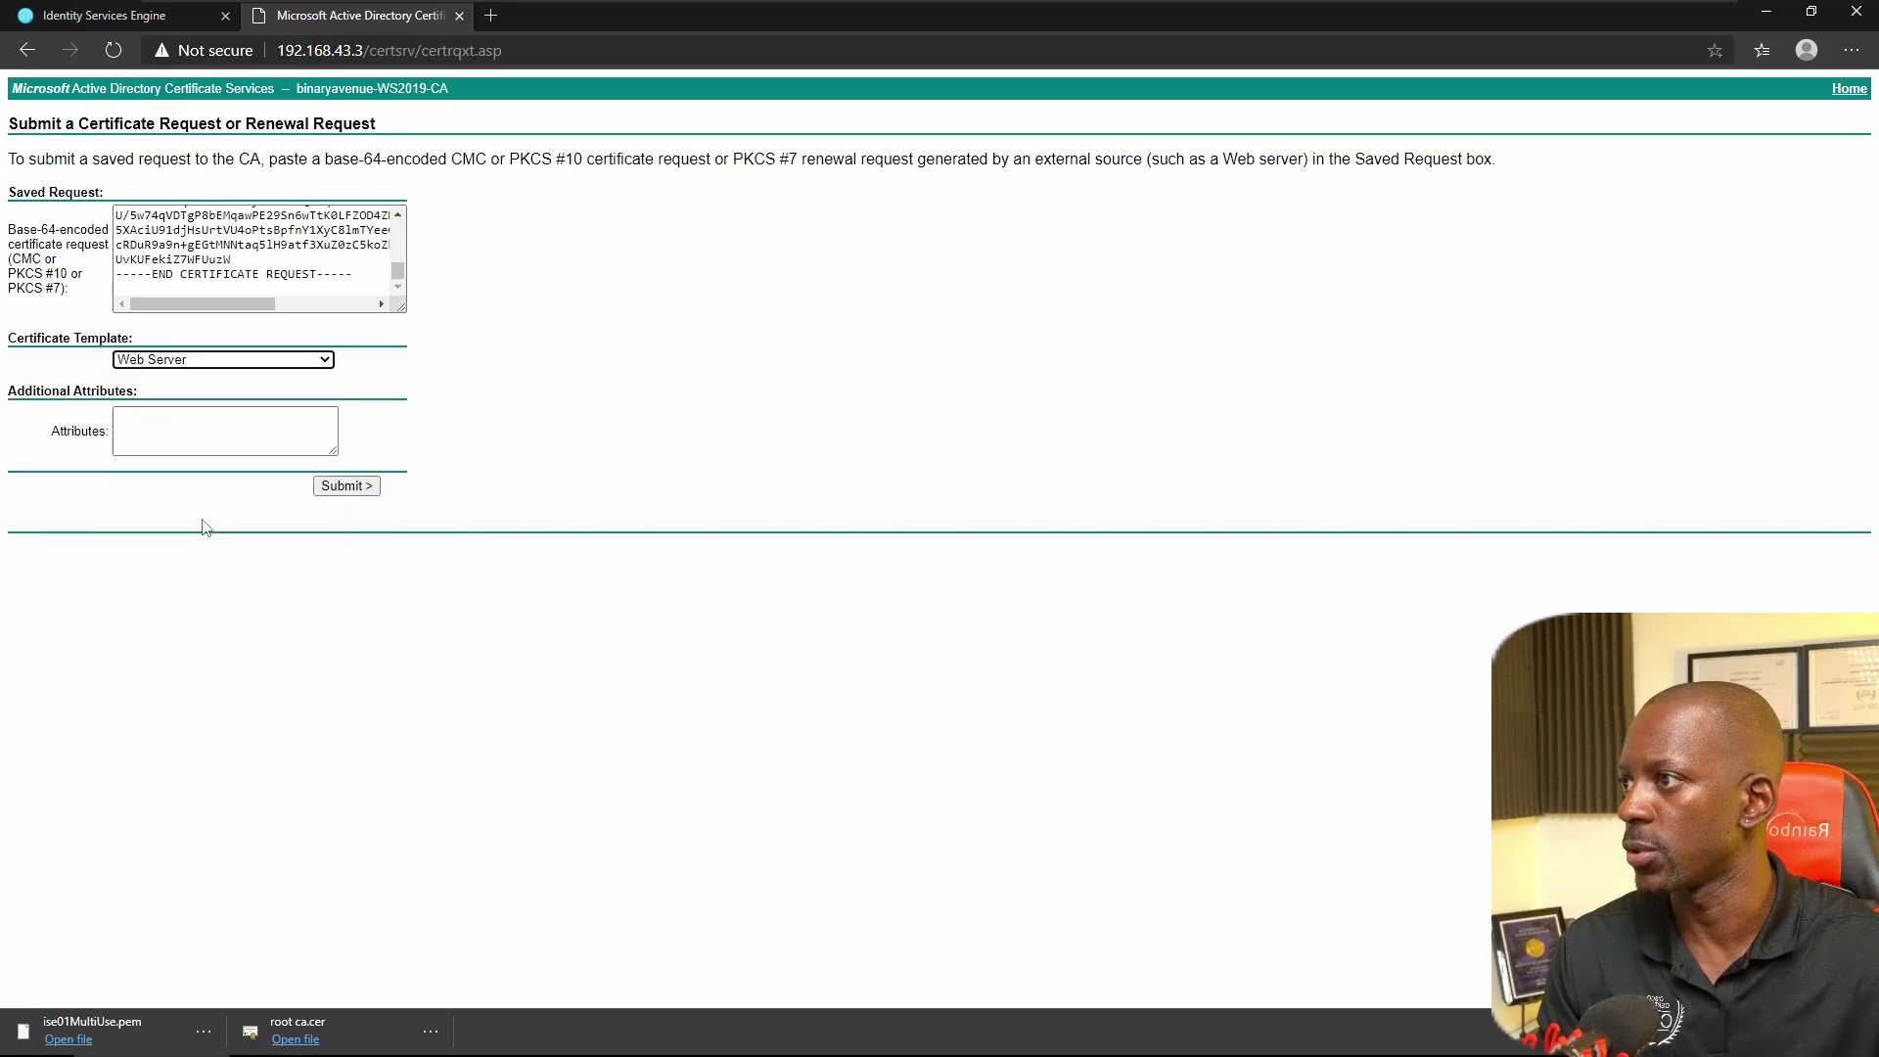
left_click(362, 487)
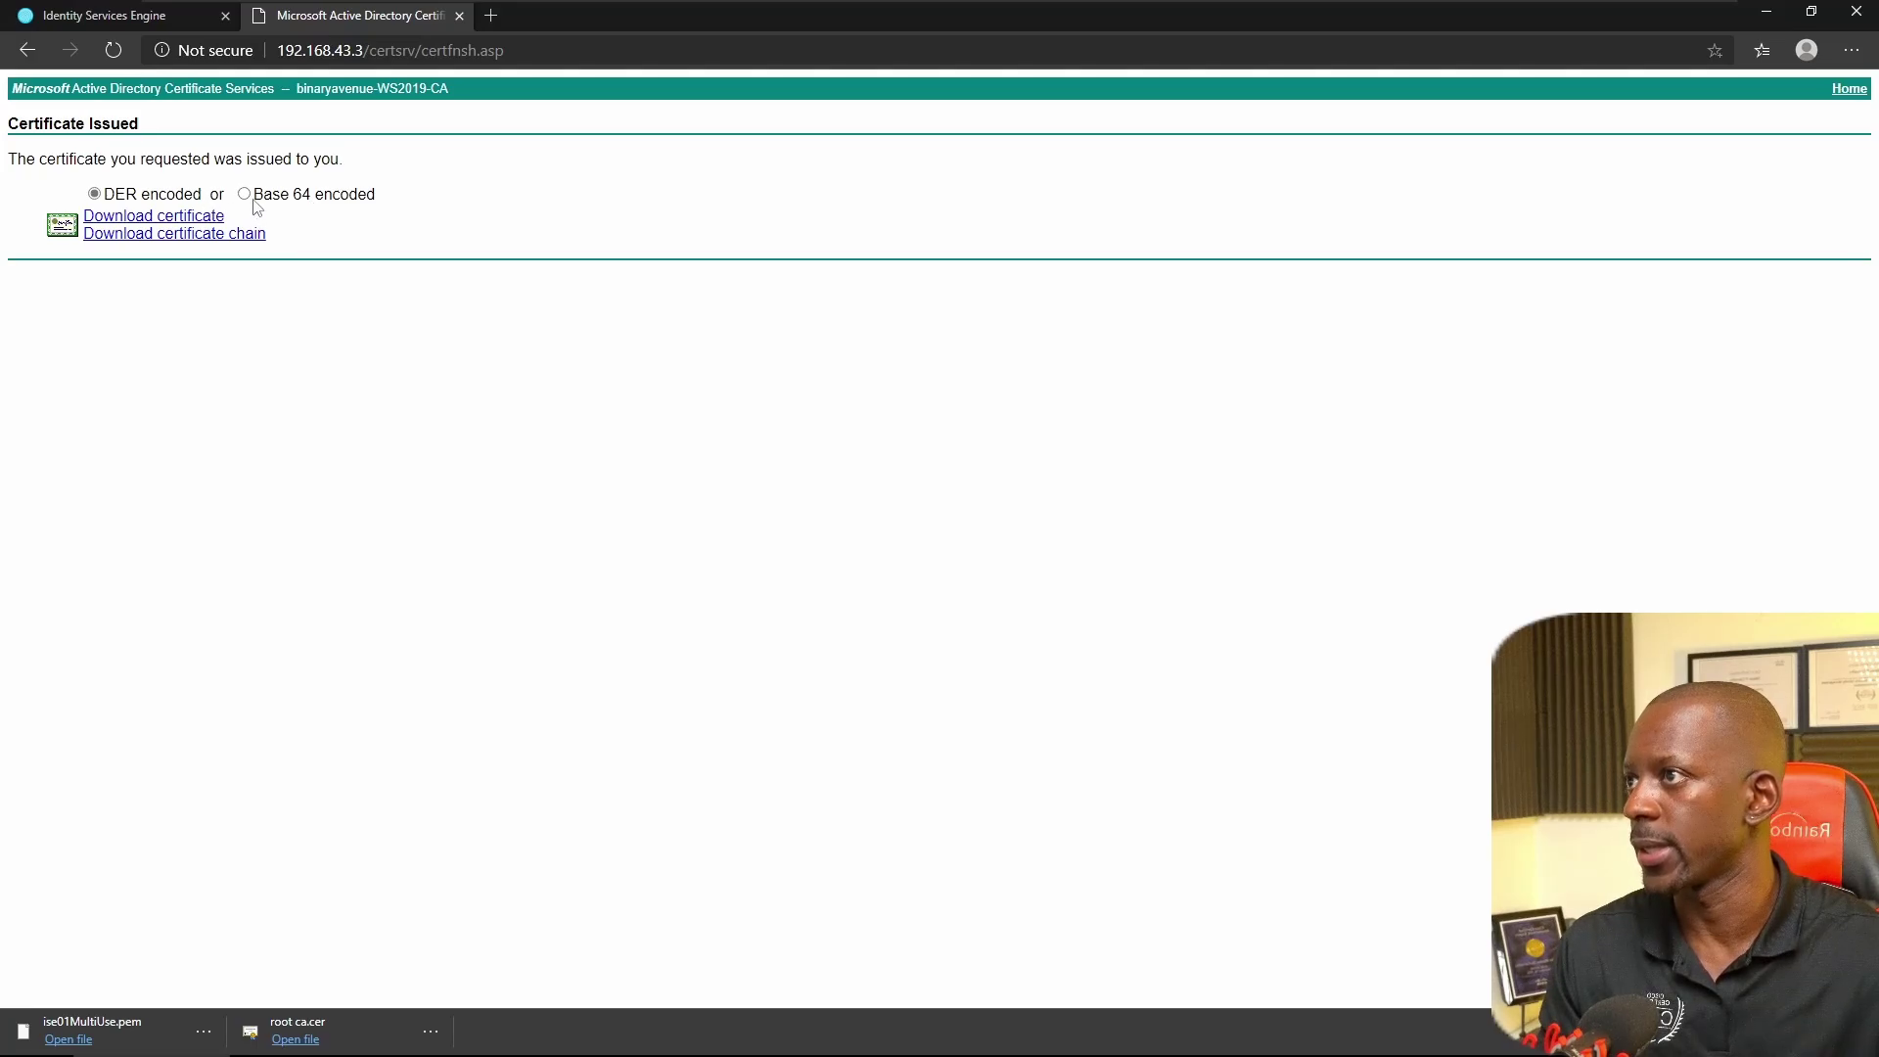
Download the issued certificate and save it to Downloads as 'certnew signed by root ca'
left_click(206, 221)
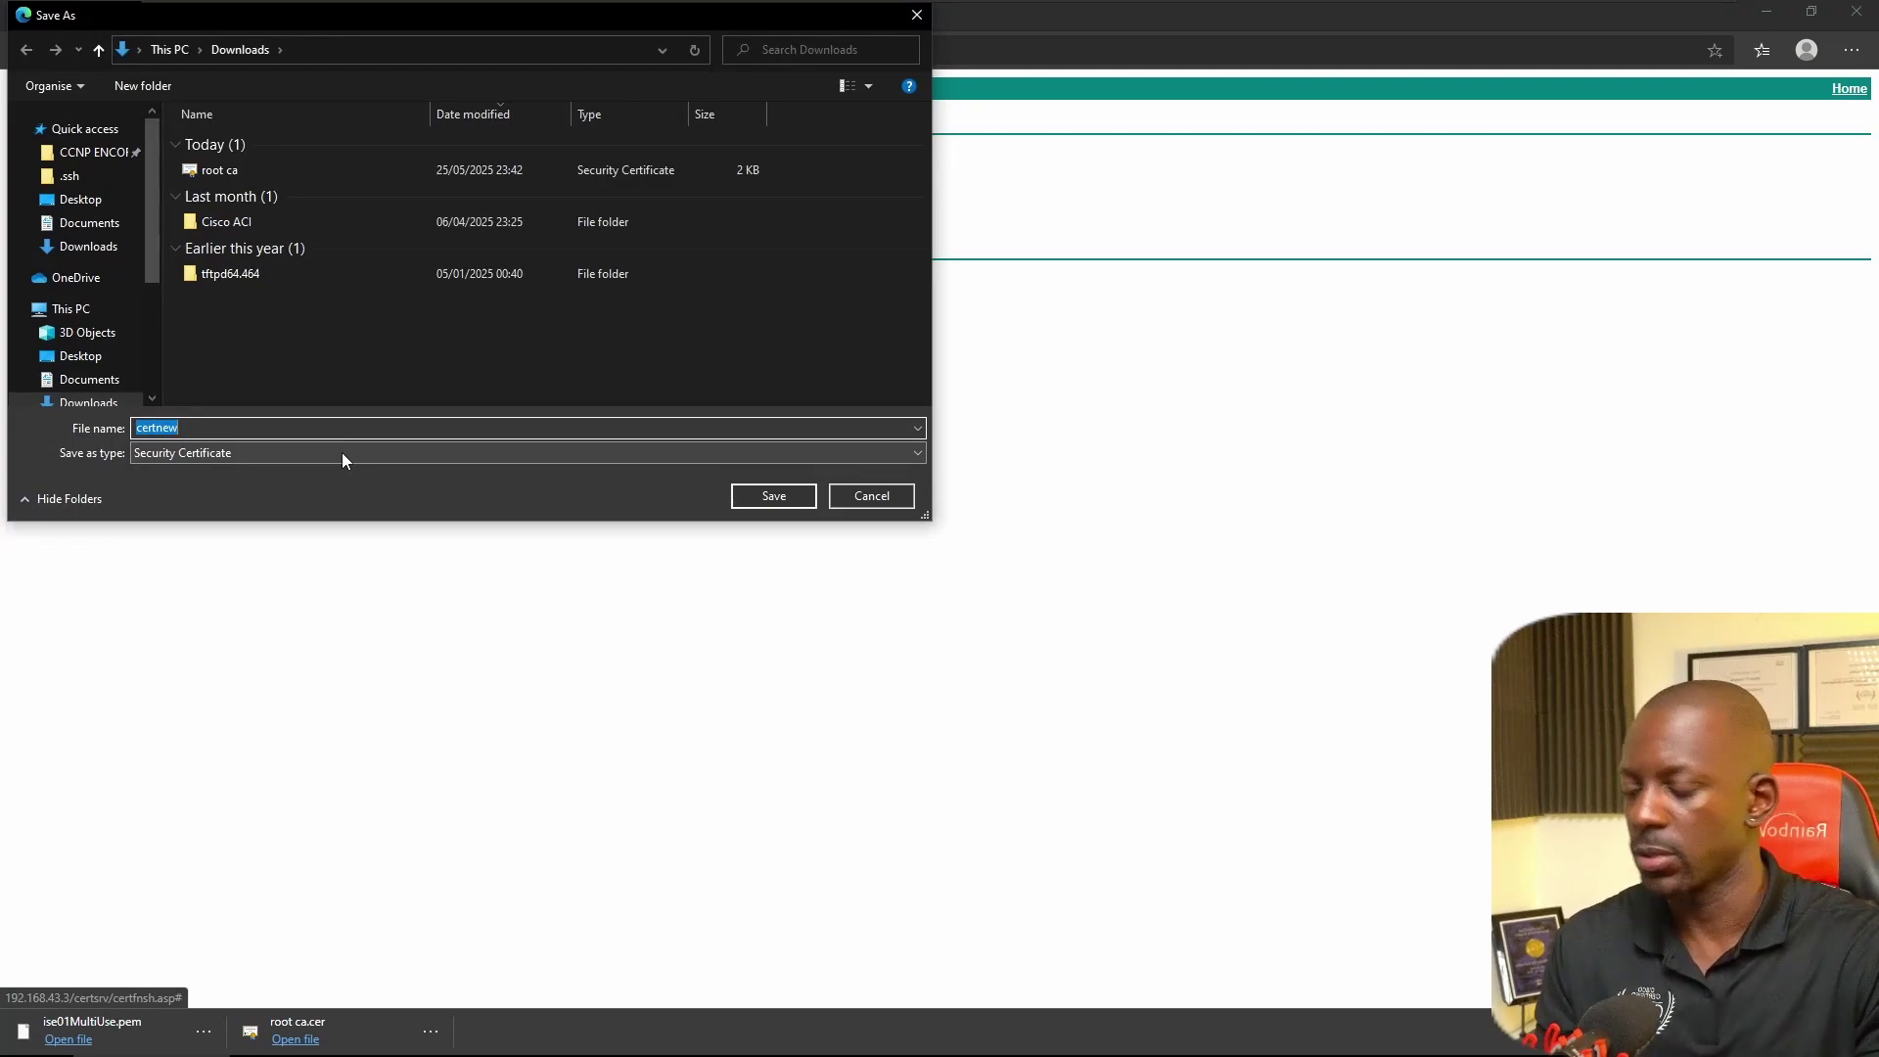
key("End")
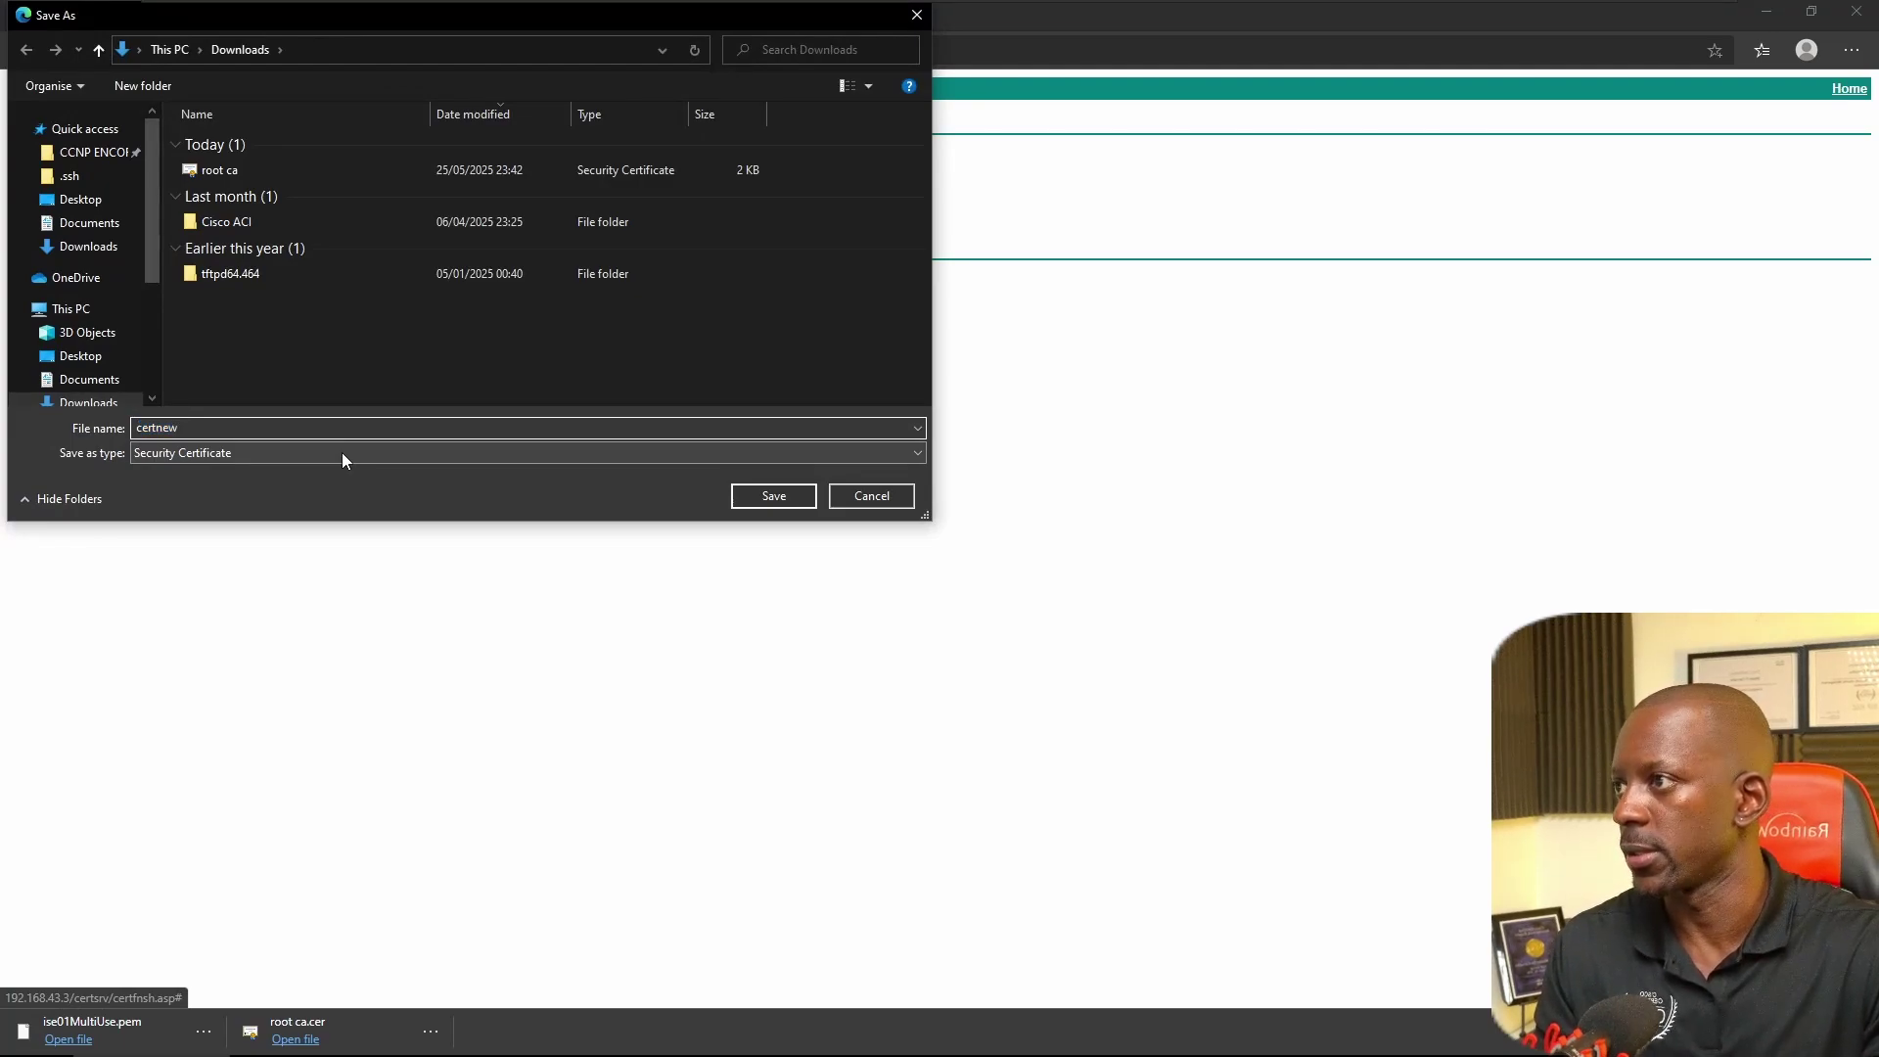
type("signed by")
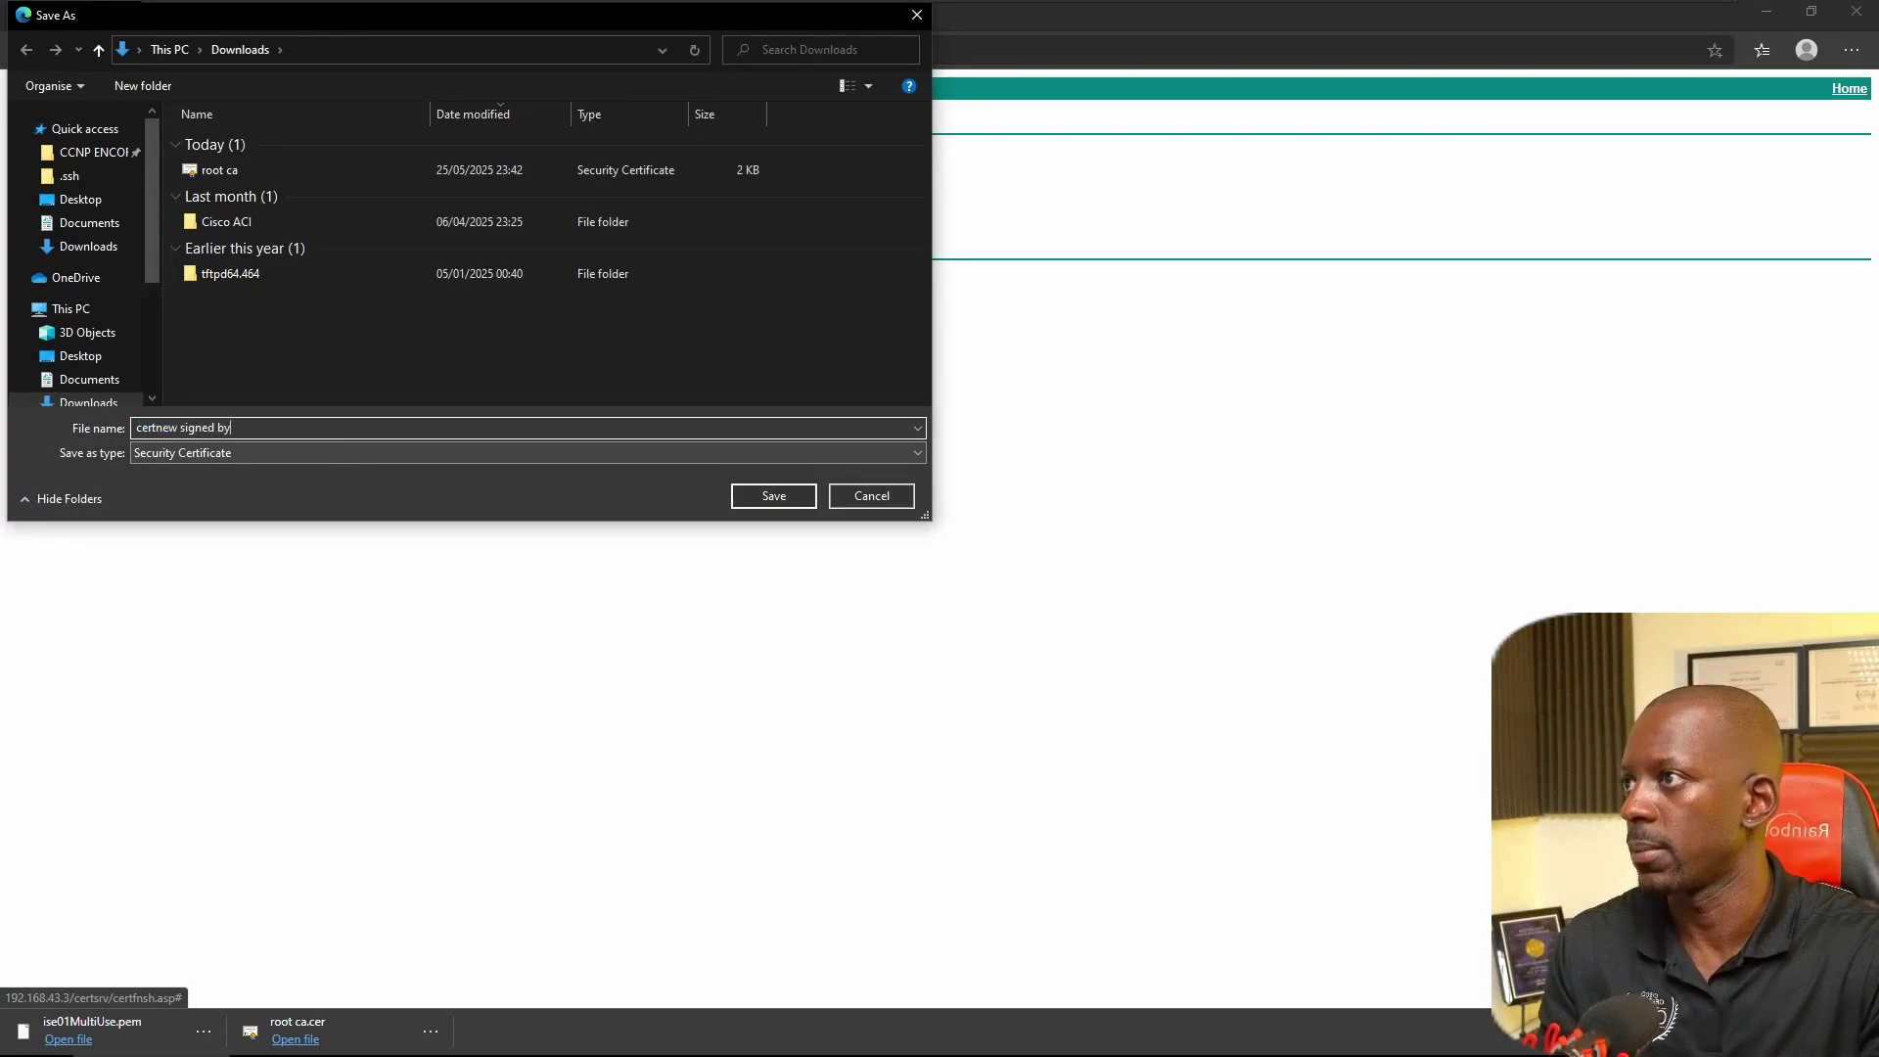
type(" root ca")
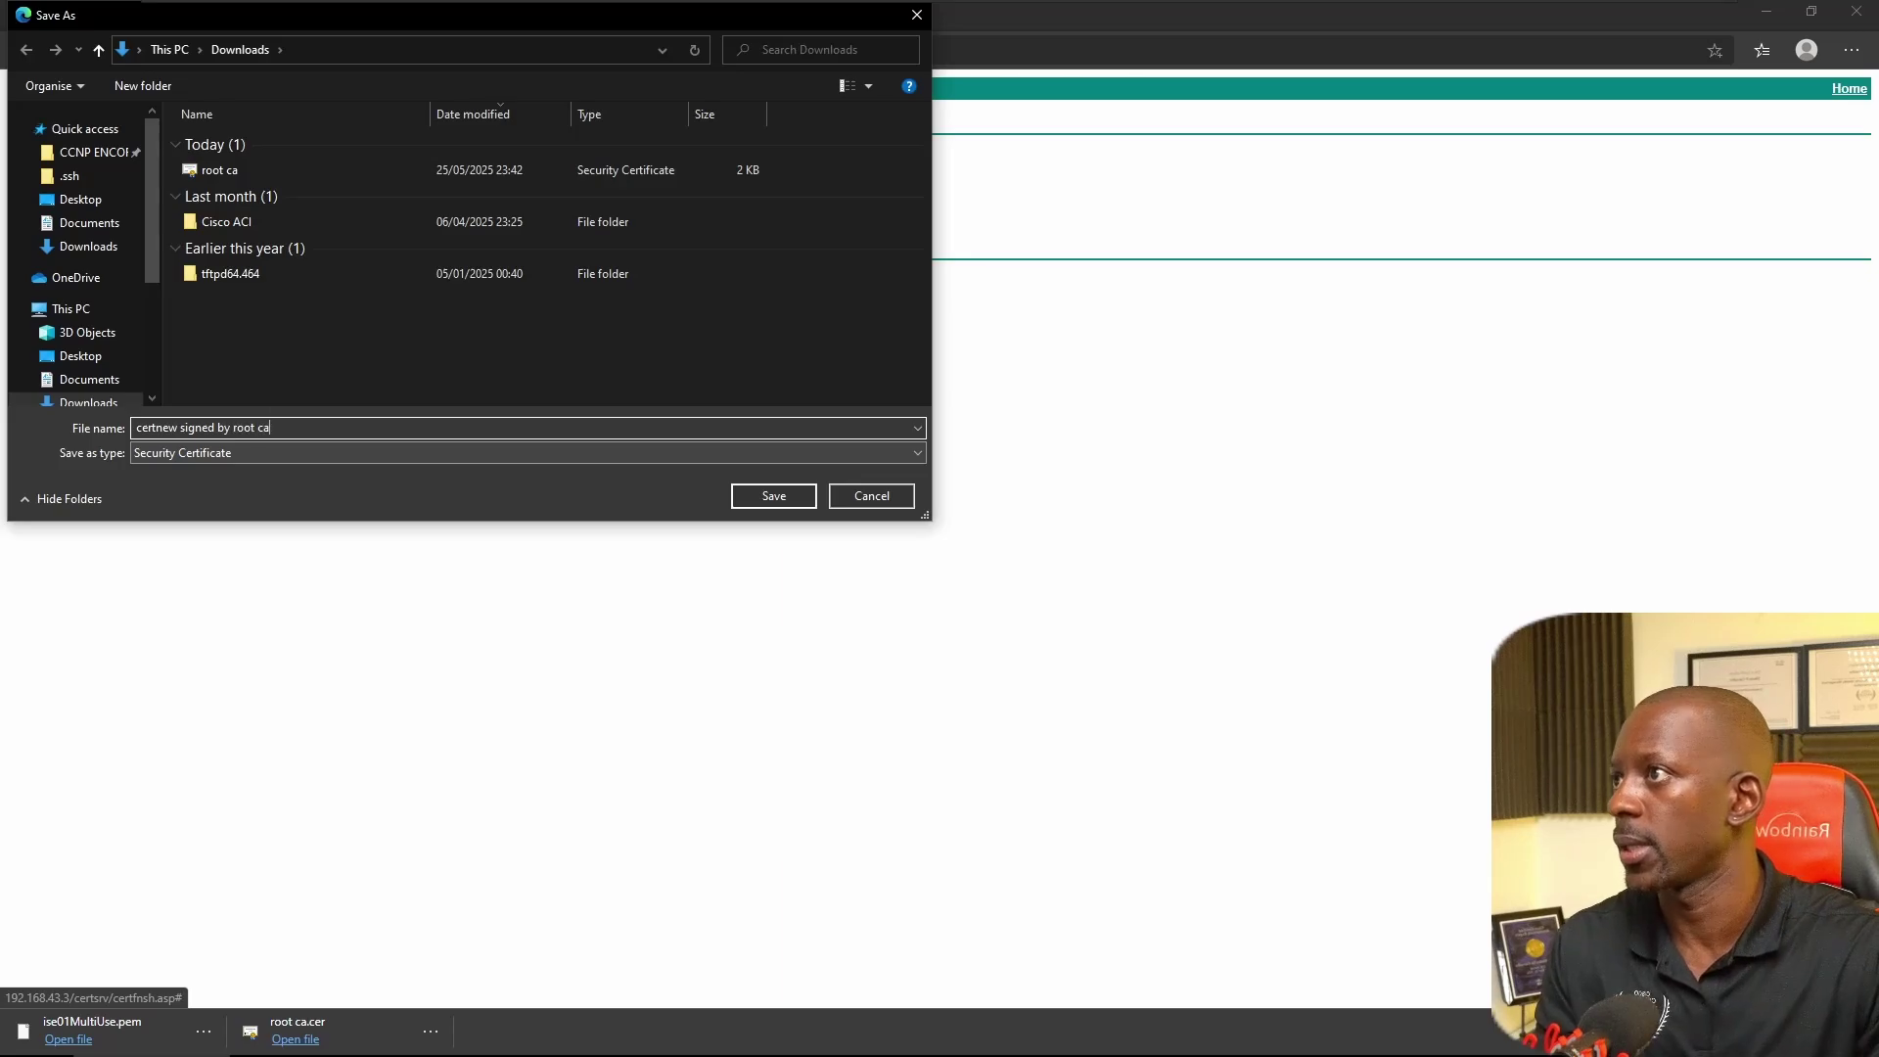
left_click(760, 496)
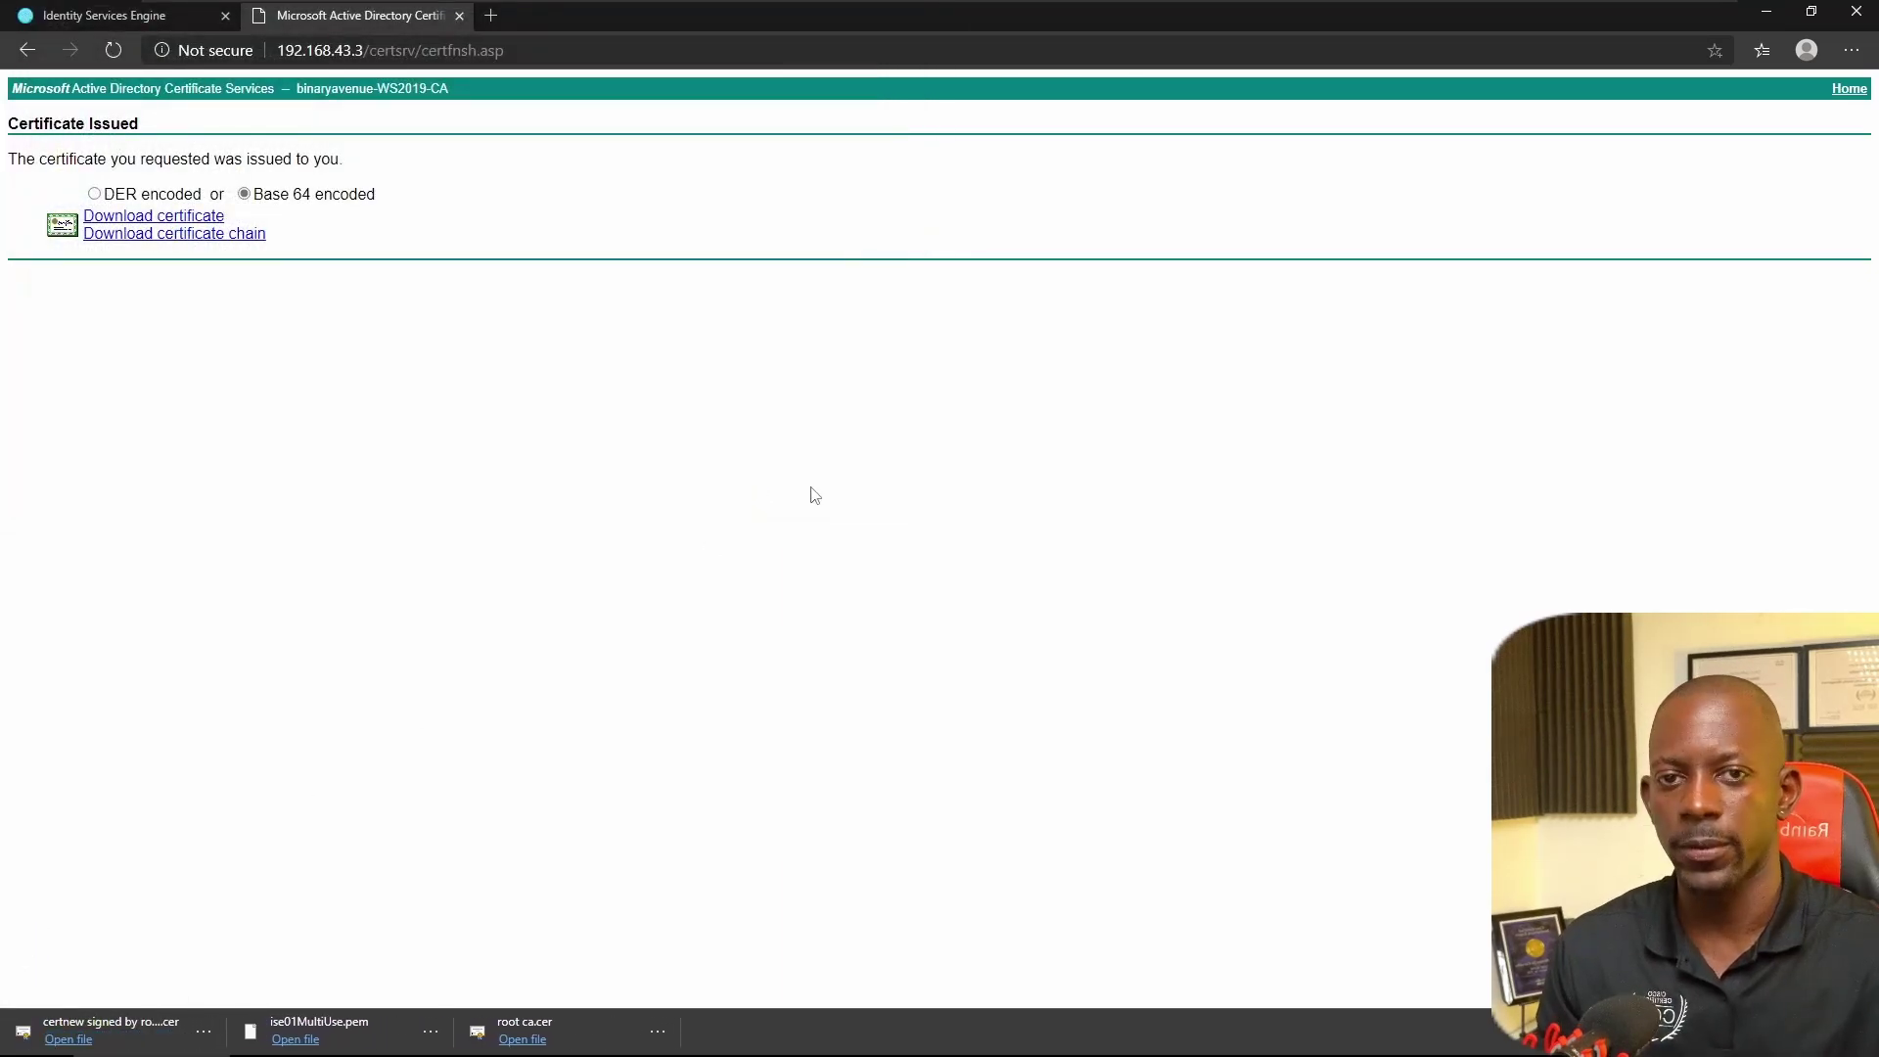
Start binding the ise01#Multi-Use request and attach the file certnew signed by root ca.cer
left_click(143, 21)
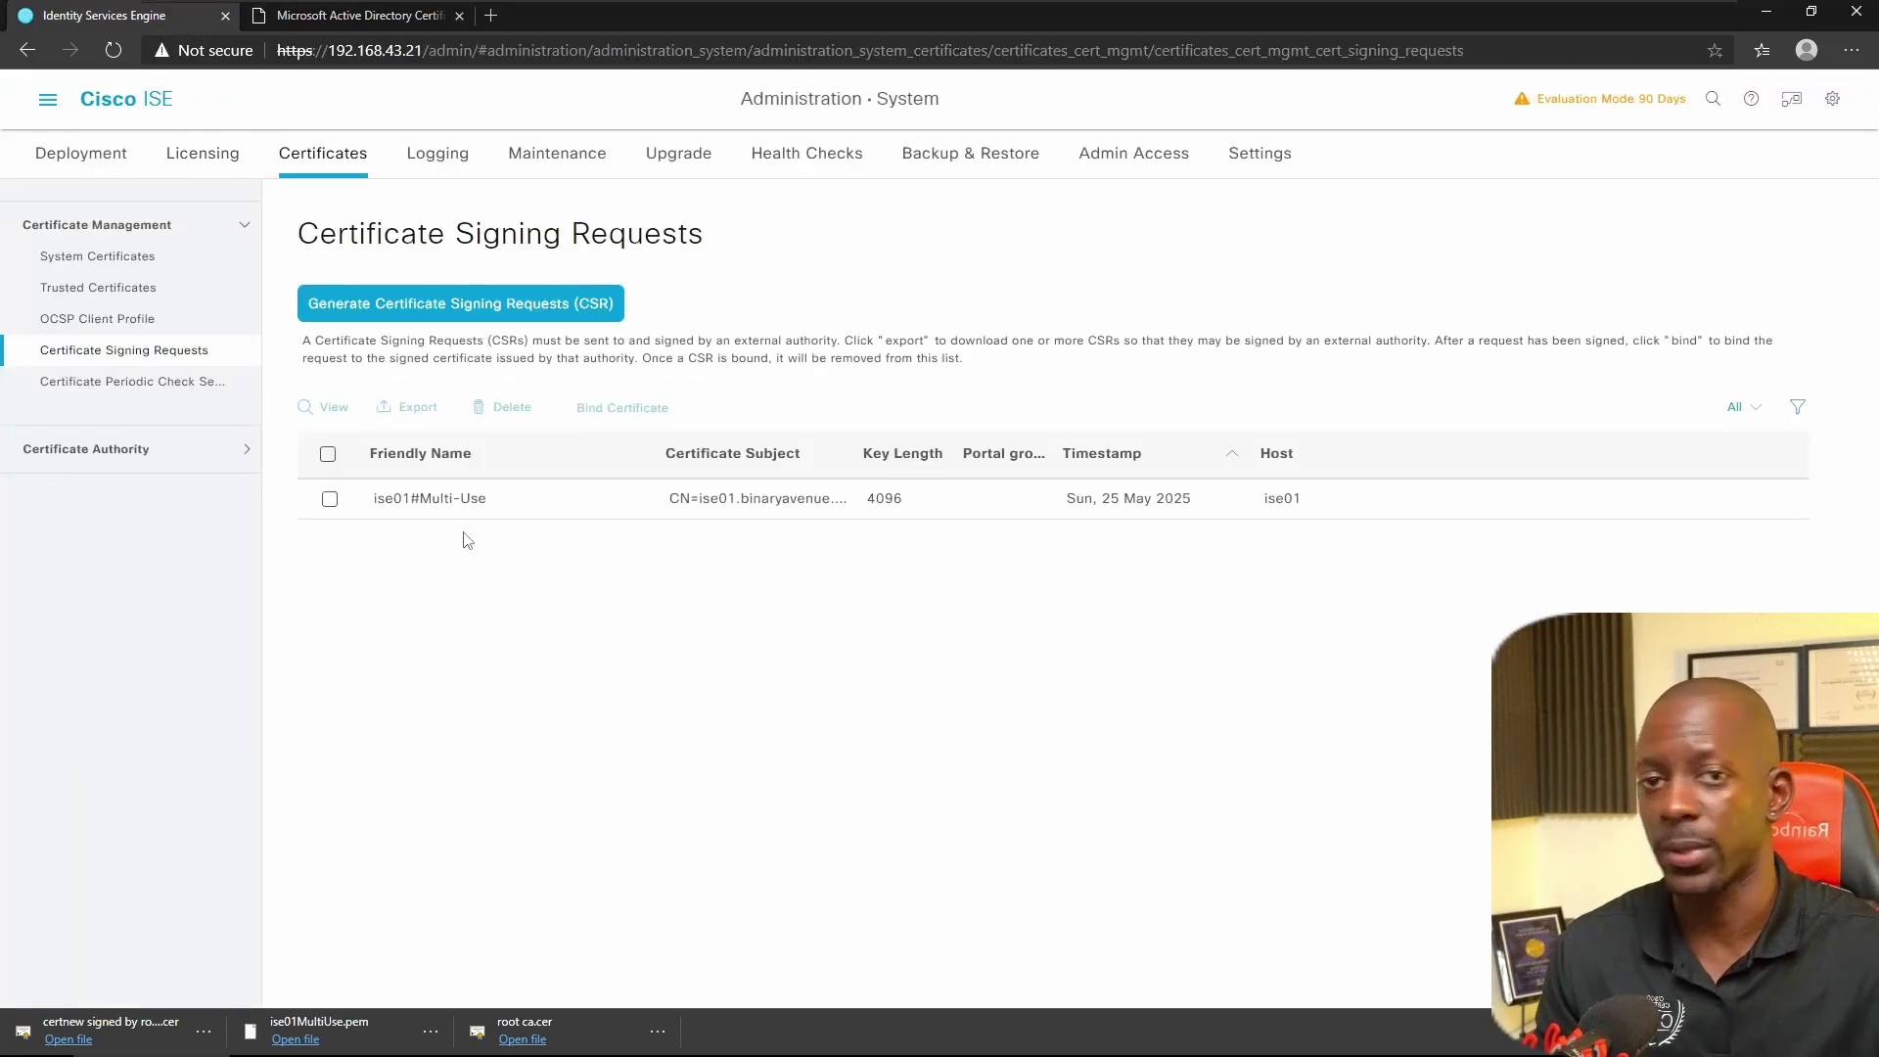
left_click(330, 500)
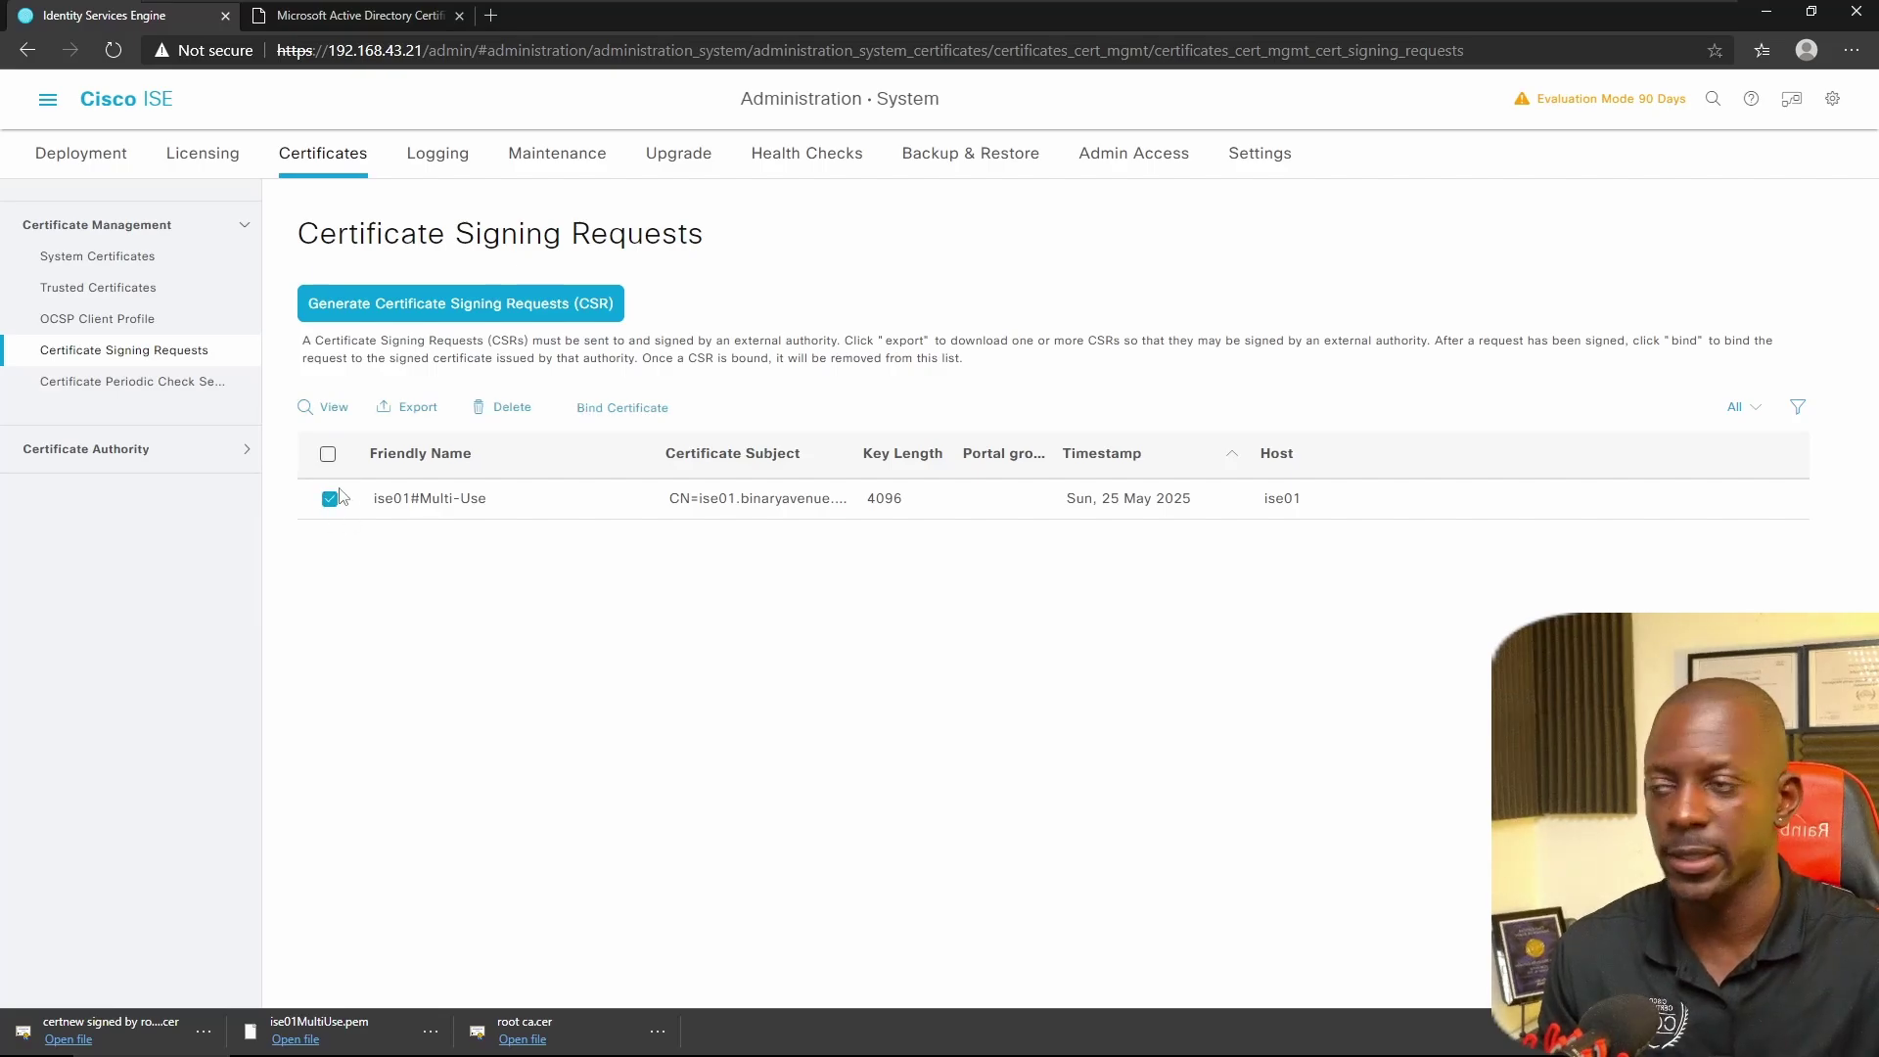
left_click(631, 423)
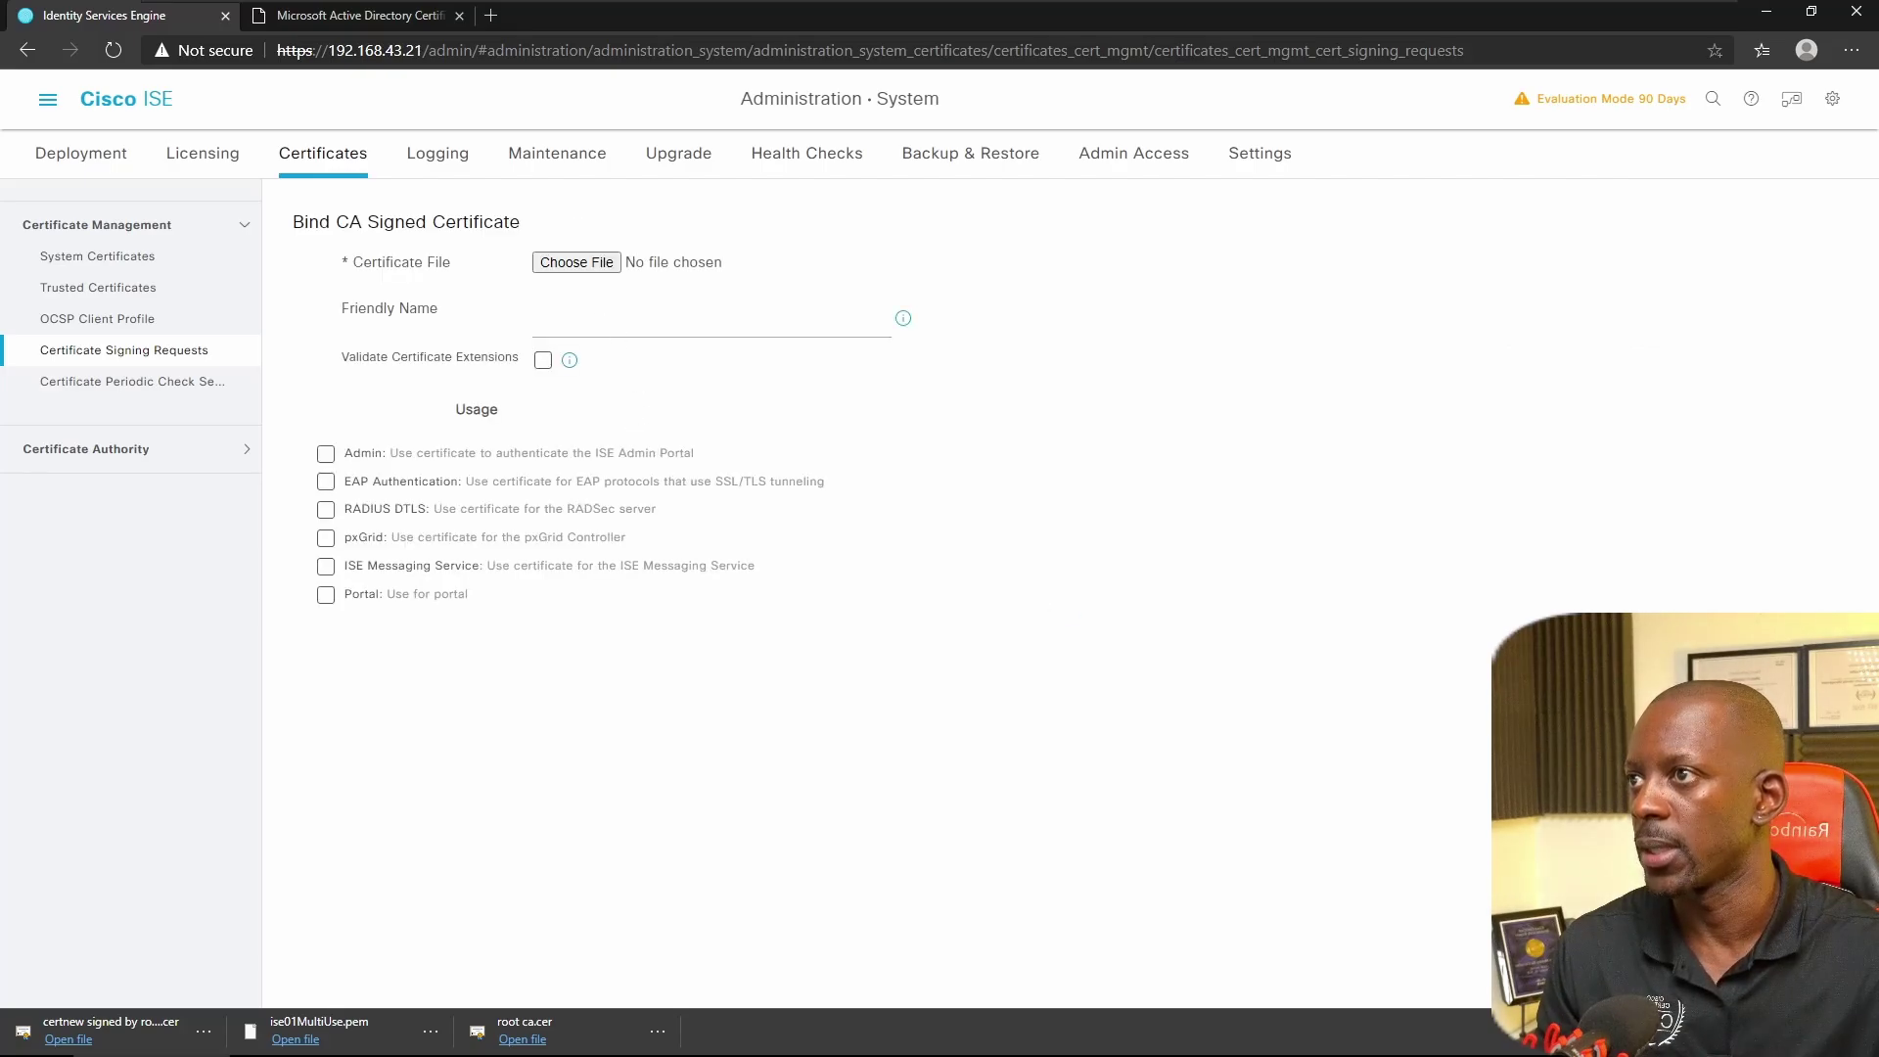
left_click(590, 266)
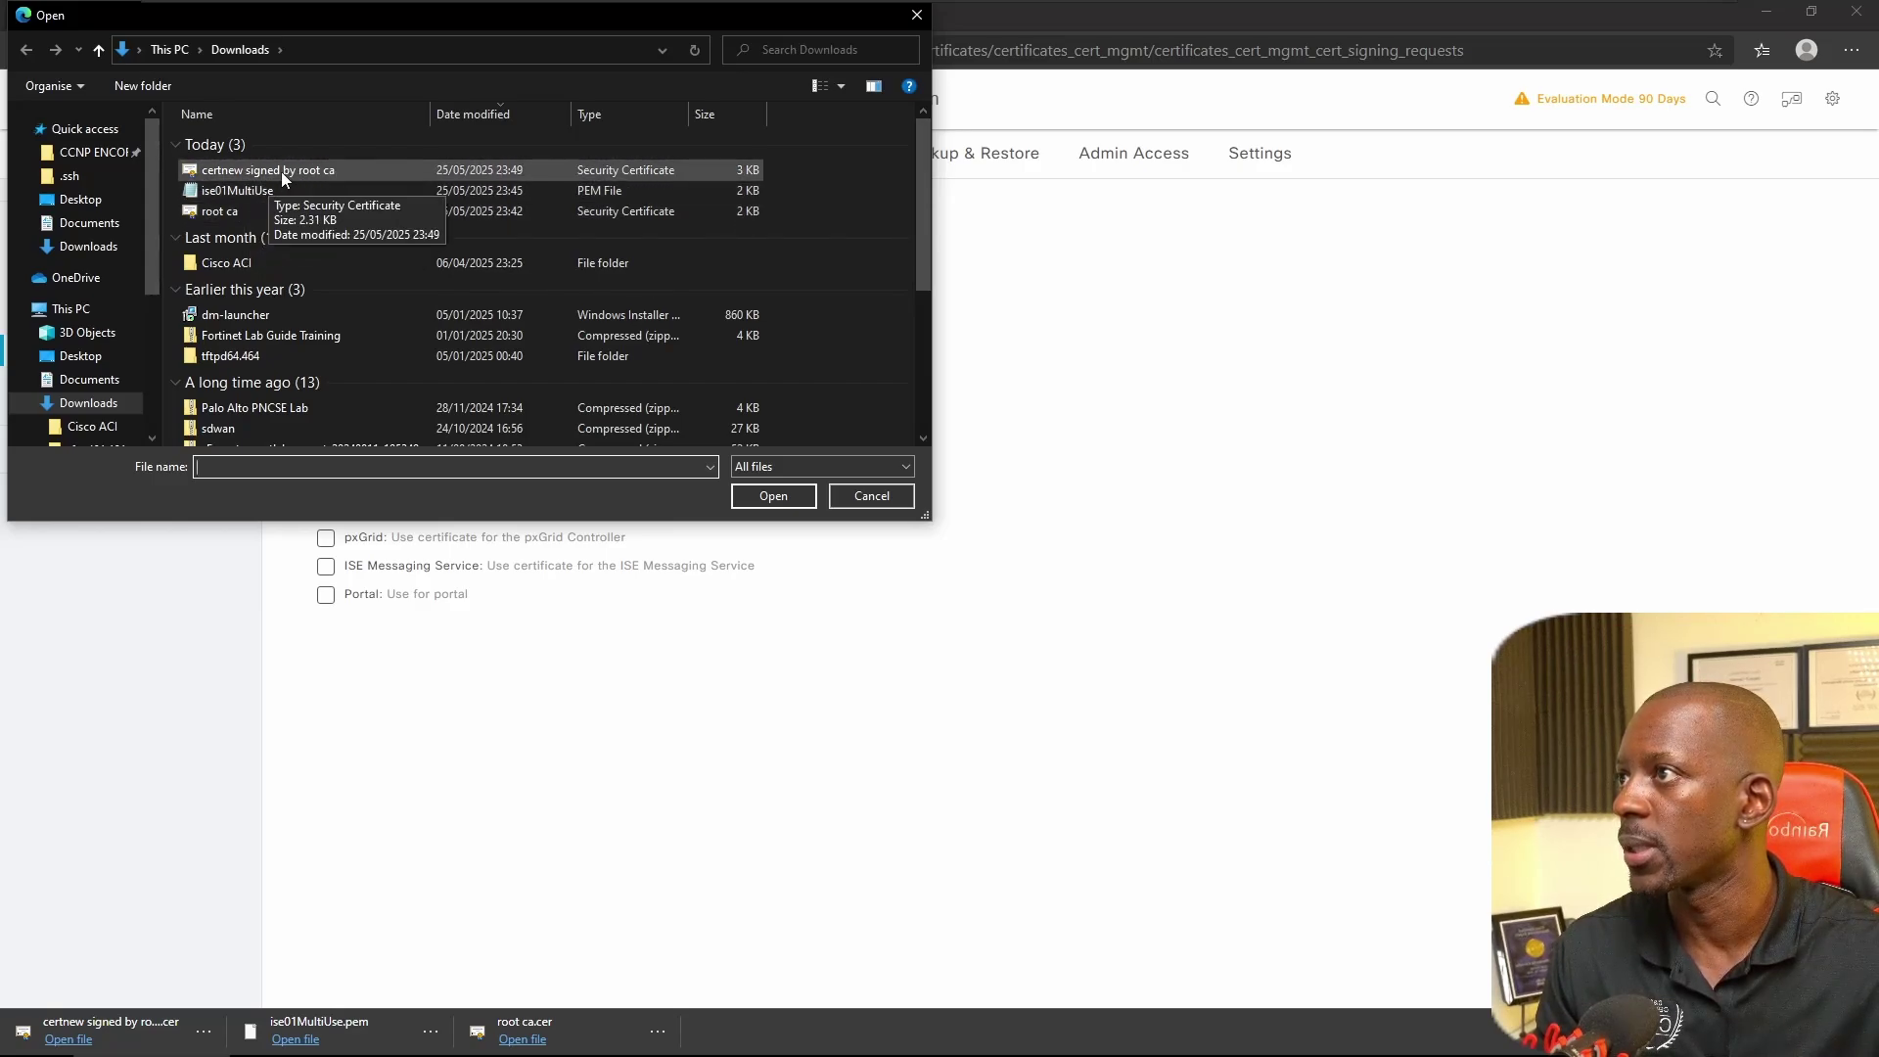
double_click(311, 172)
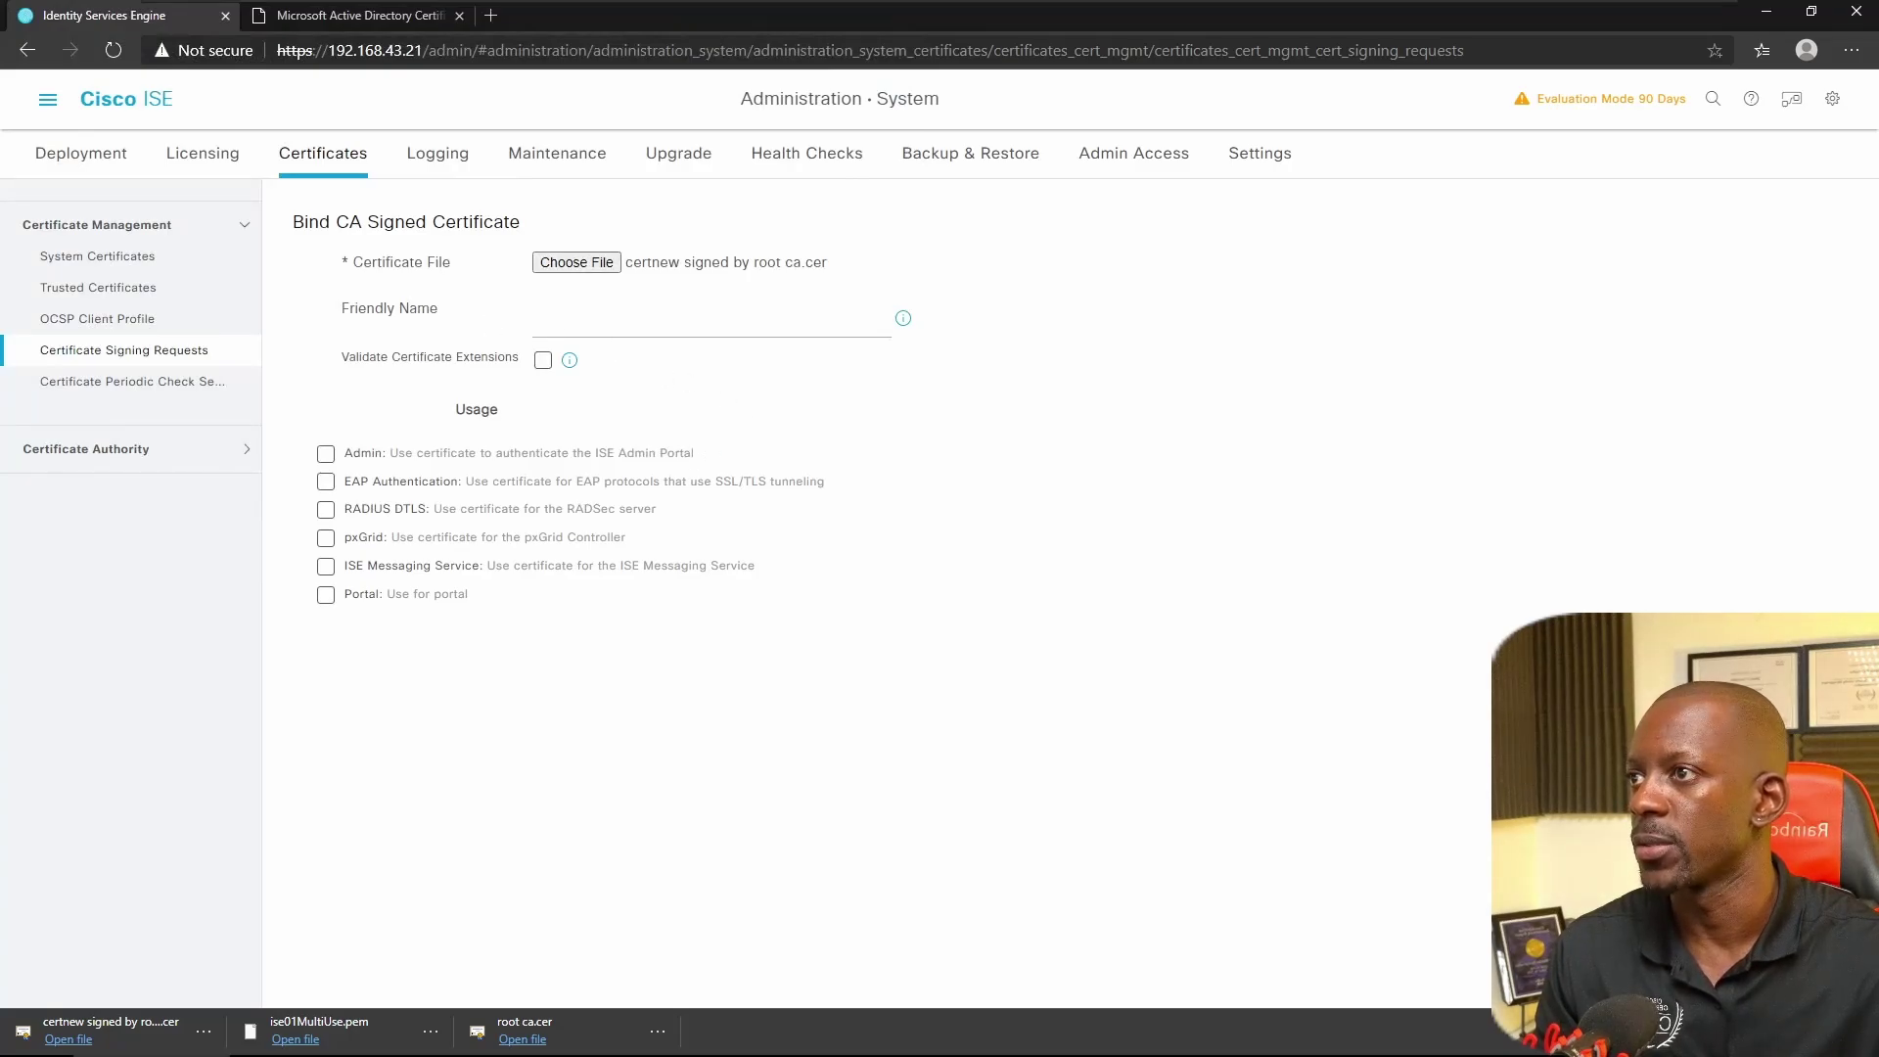
Enter the friendly name 'ISE01 SINGED CERTIFICATE' for the certificate
left_click(587, 321)
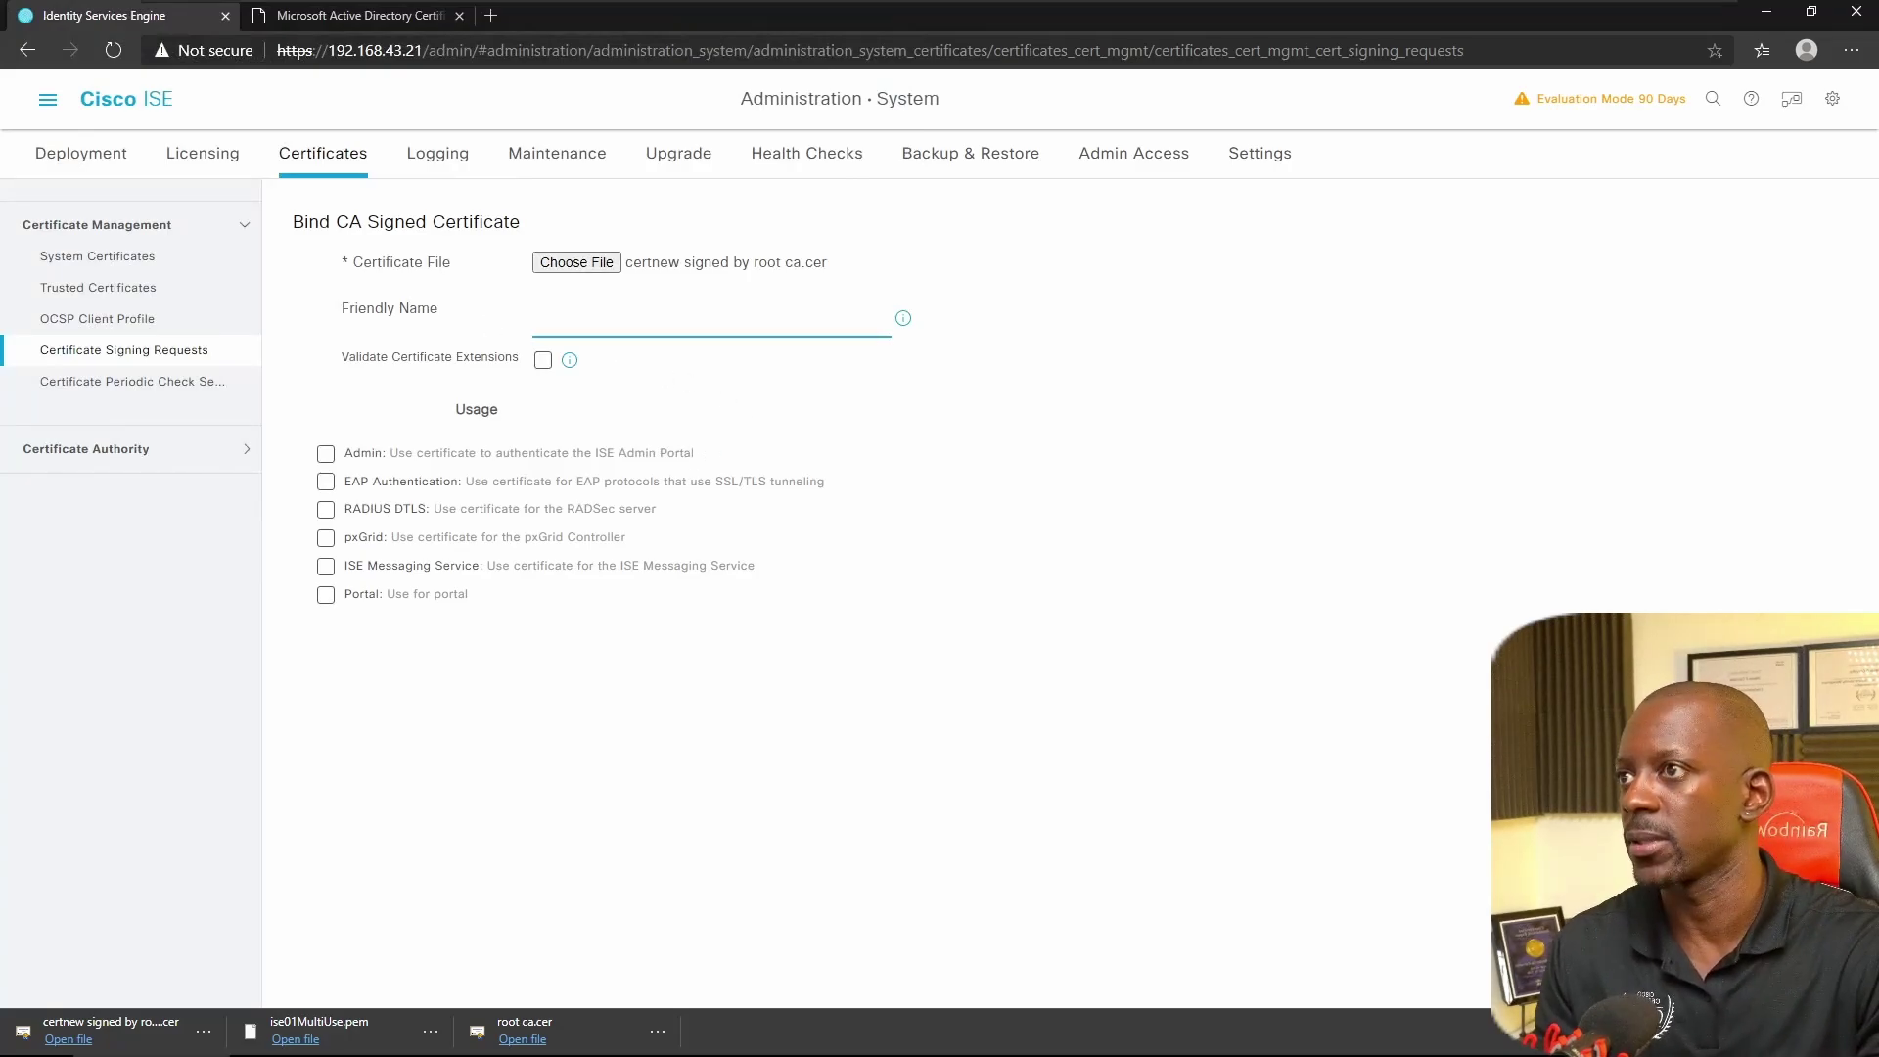
type("ise01")
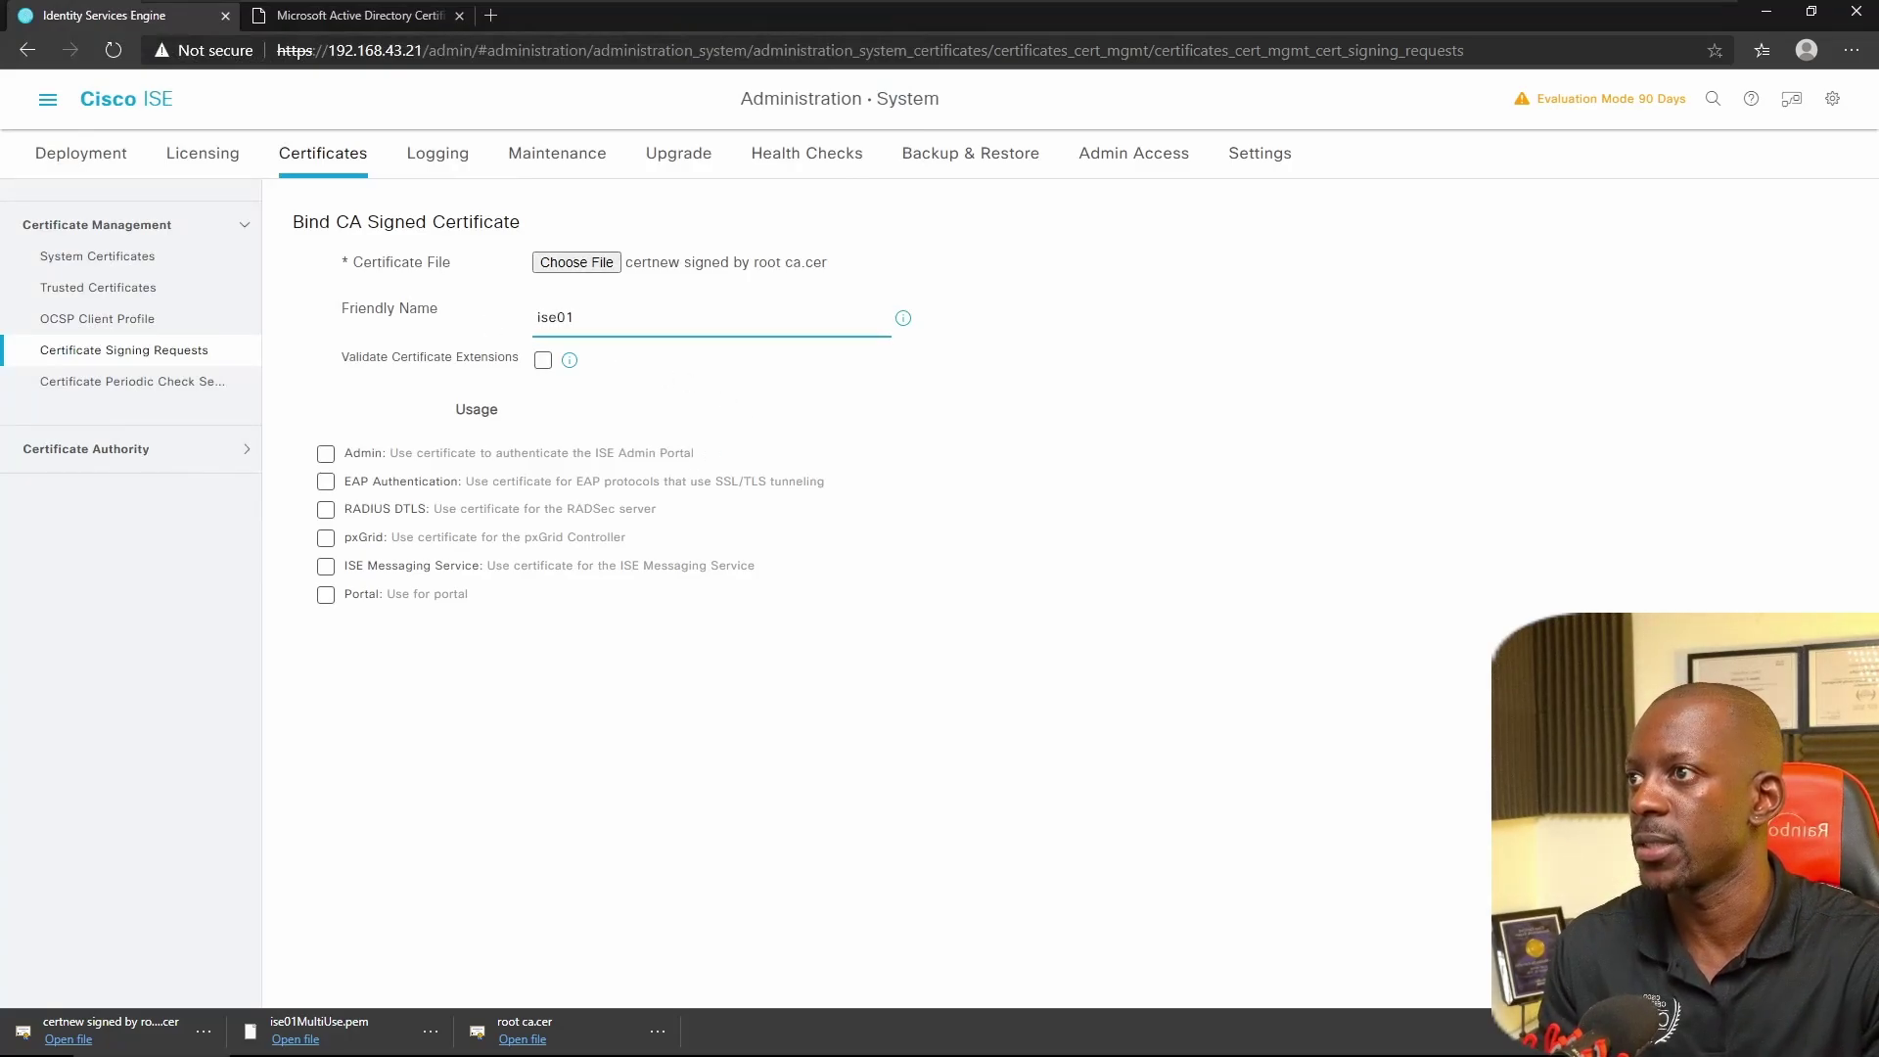
key("BackSpace")
key("BackSpace")
key("BackSpace")
key("BackSpace")
key("BackSpace")
type("I")
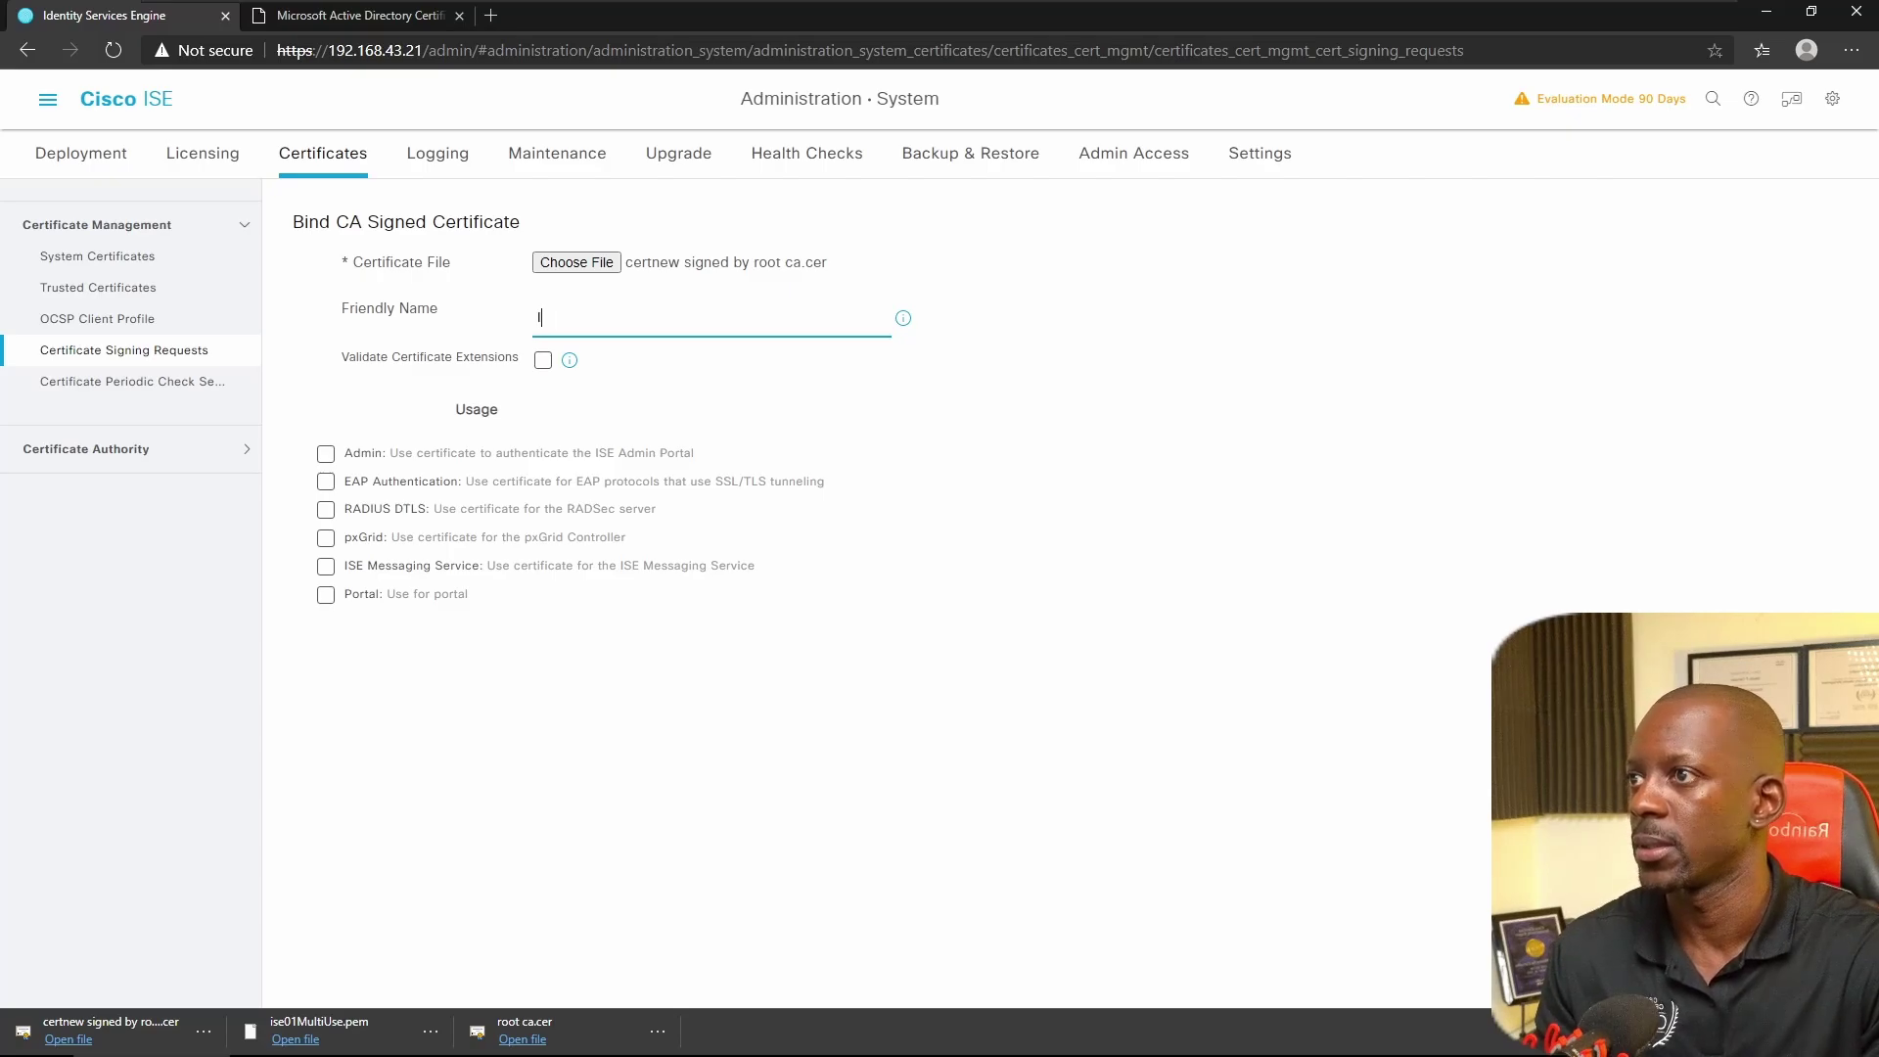
type("SE01 ")
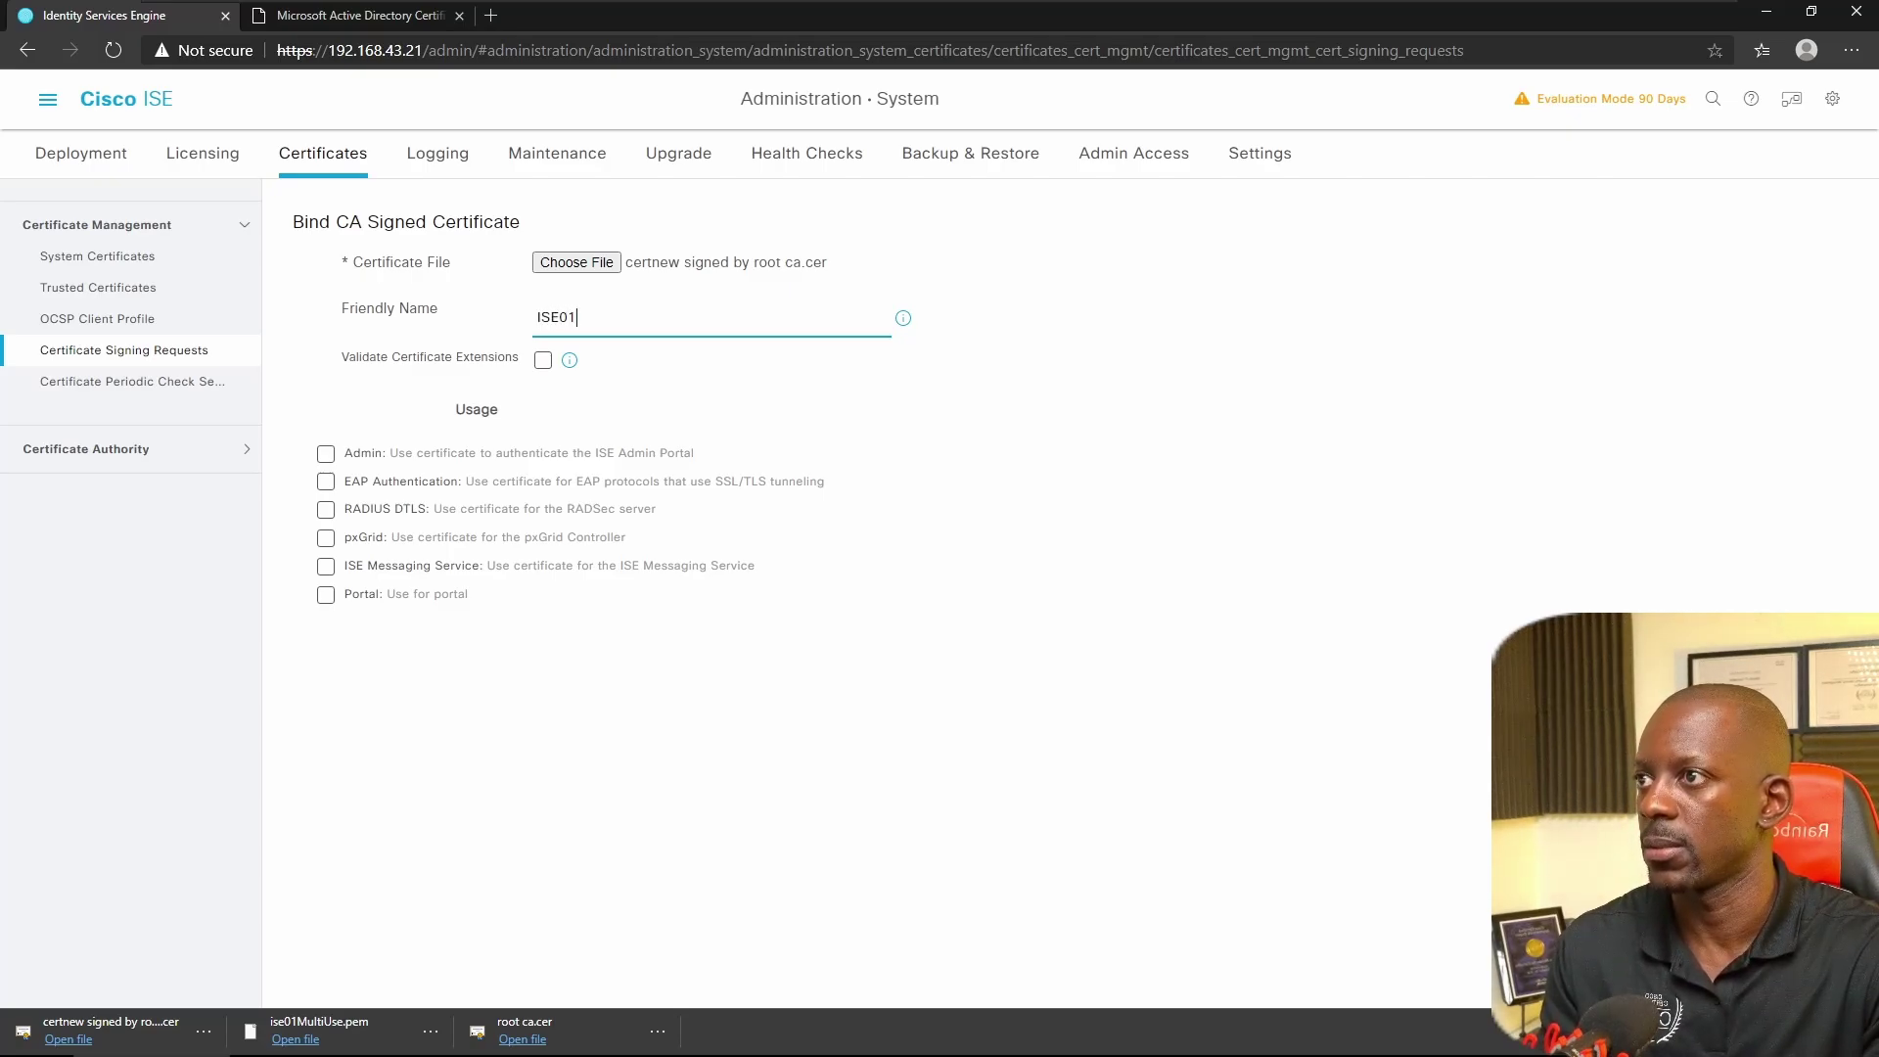
type("SING")
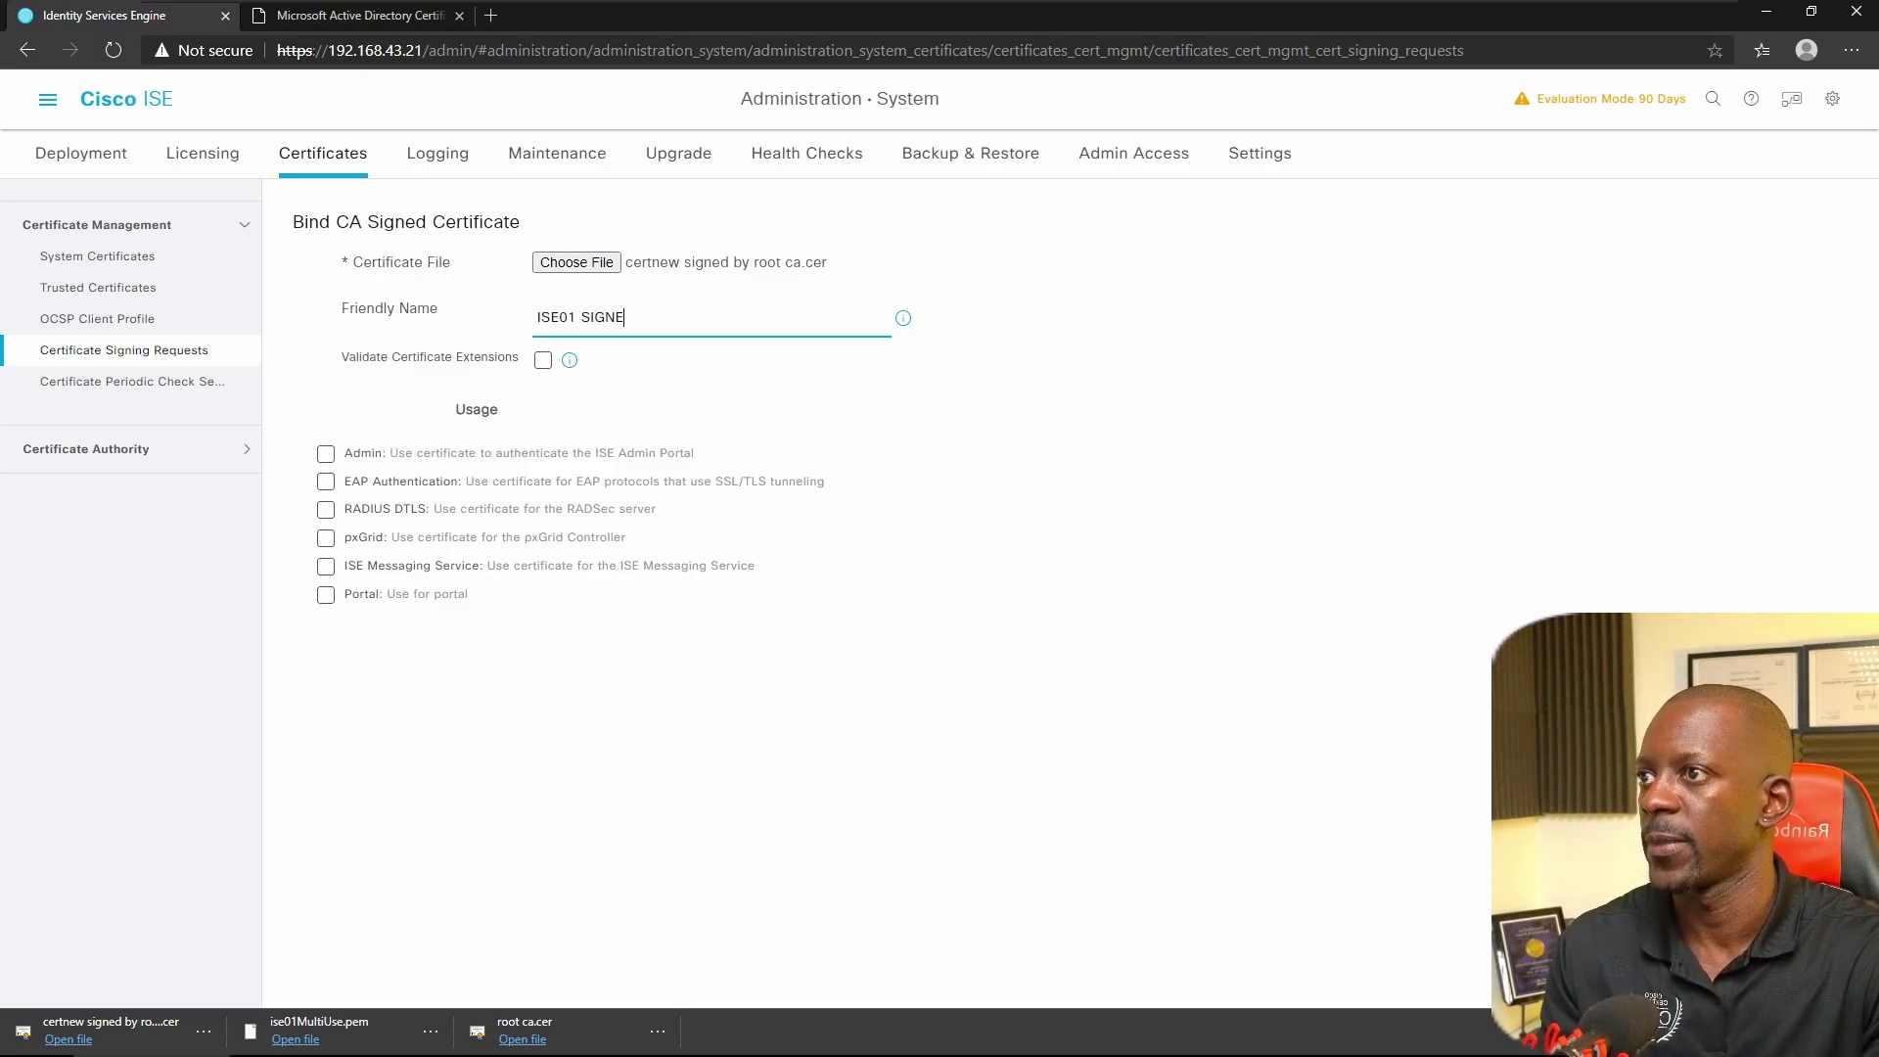
type("ED CERTIF")
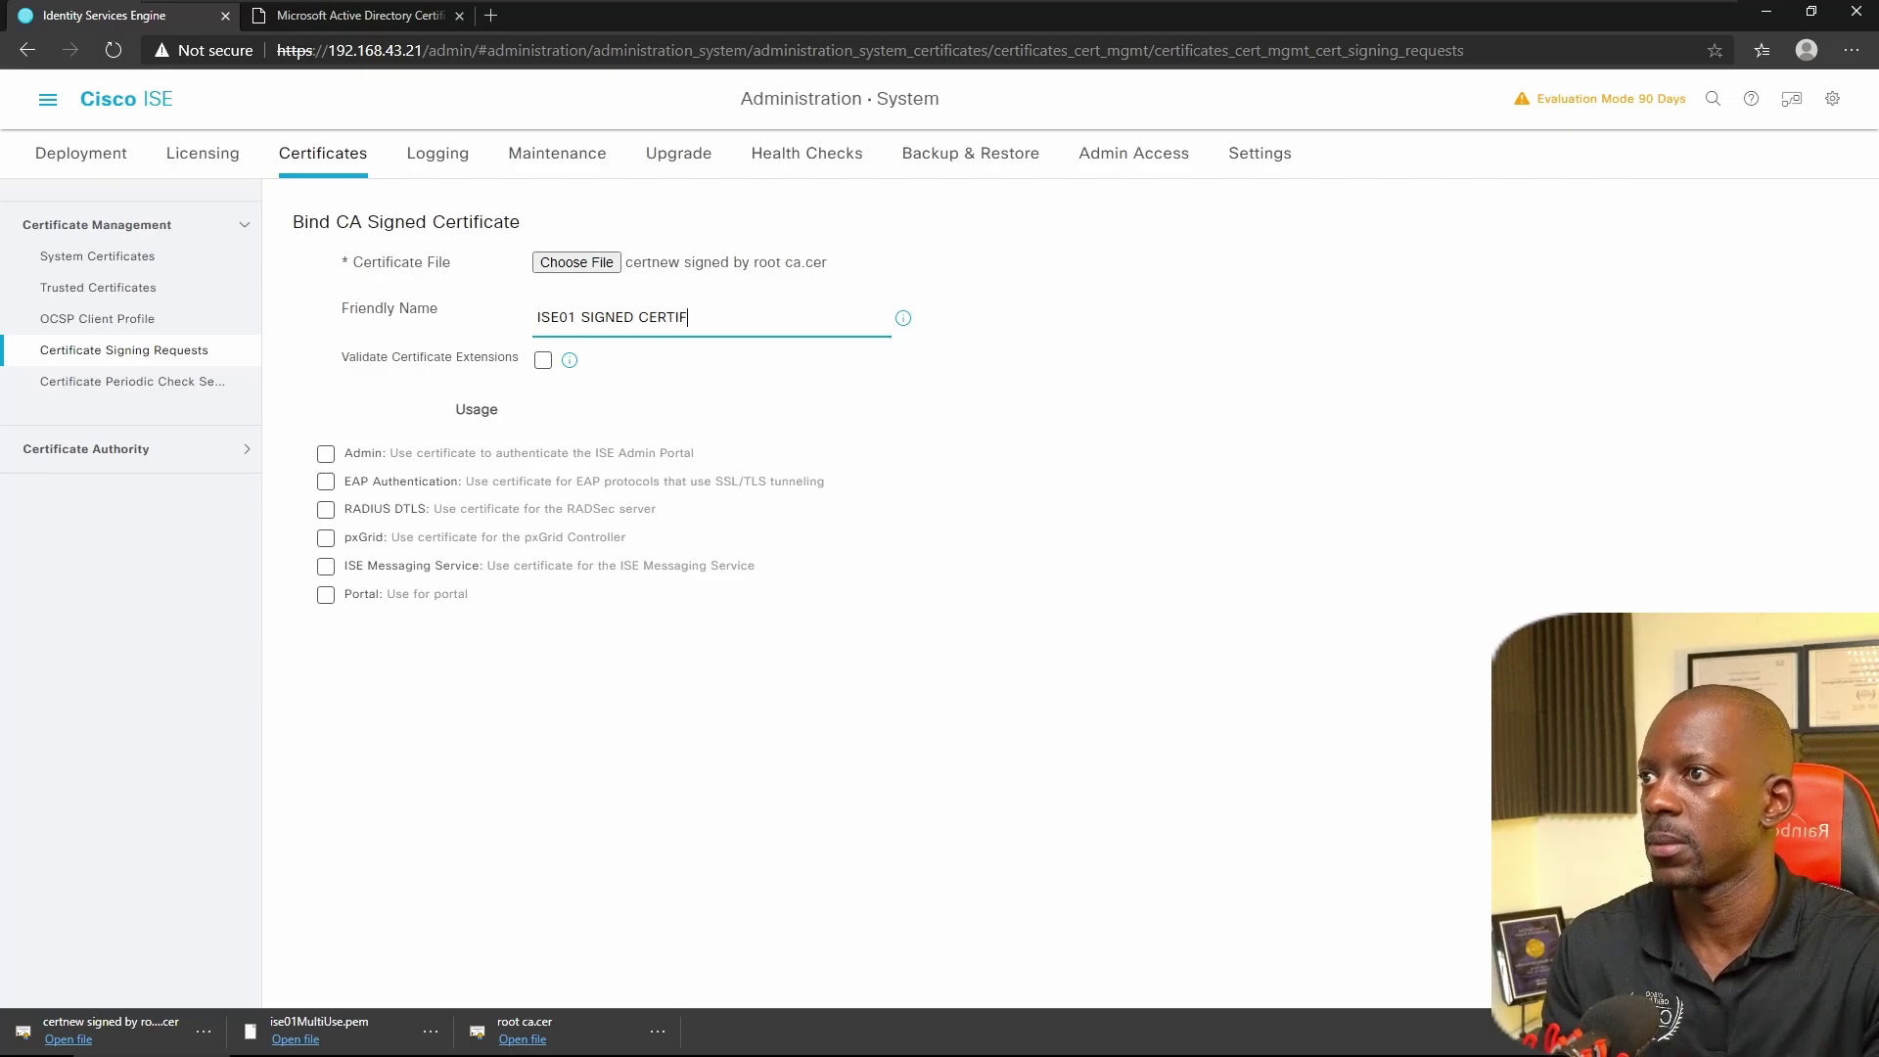
type("ICATE")
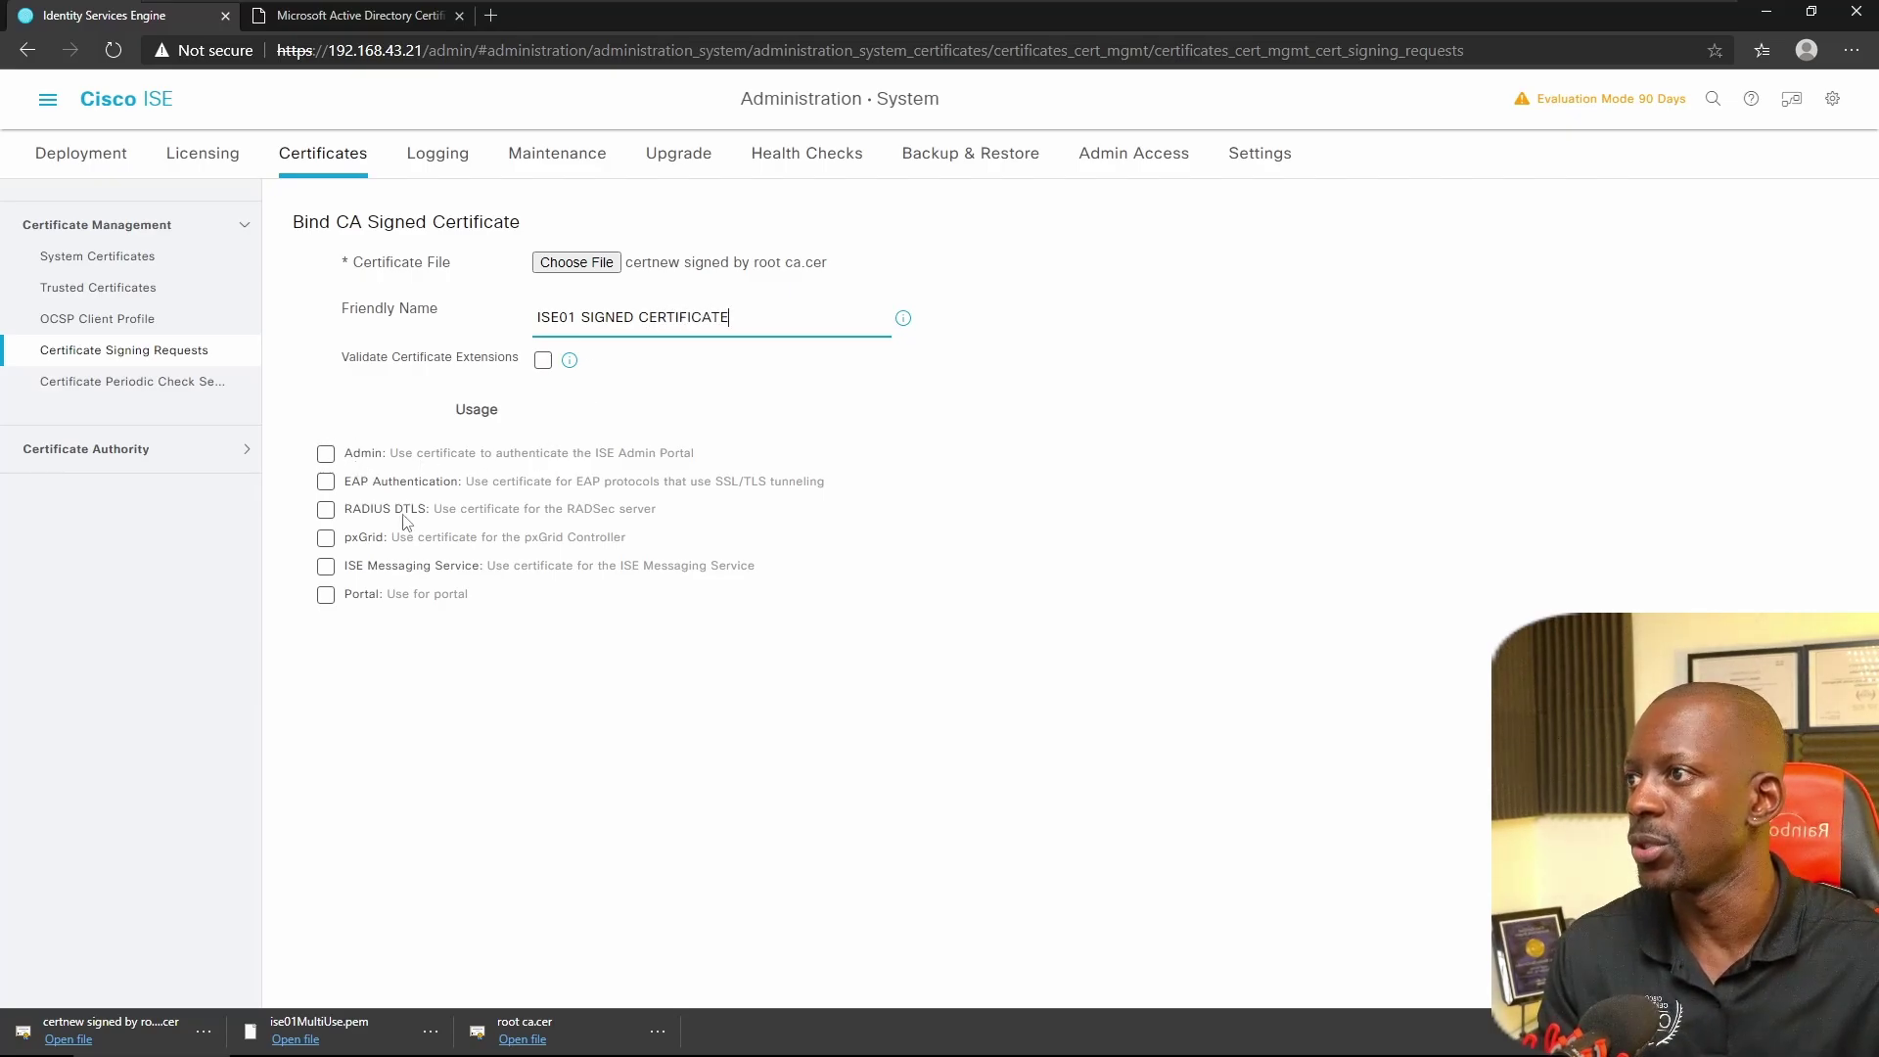
Enable EAP, RADIUS DTLS, pxGrid, ISE Messaging and Portal usages with Default Portal Certificate Group tag
left_click(326, 482)
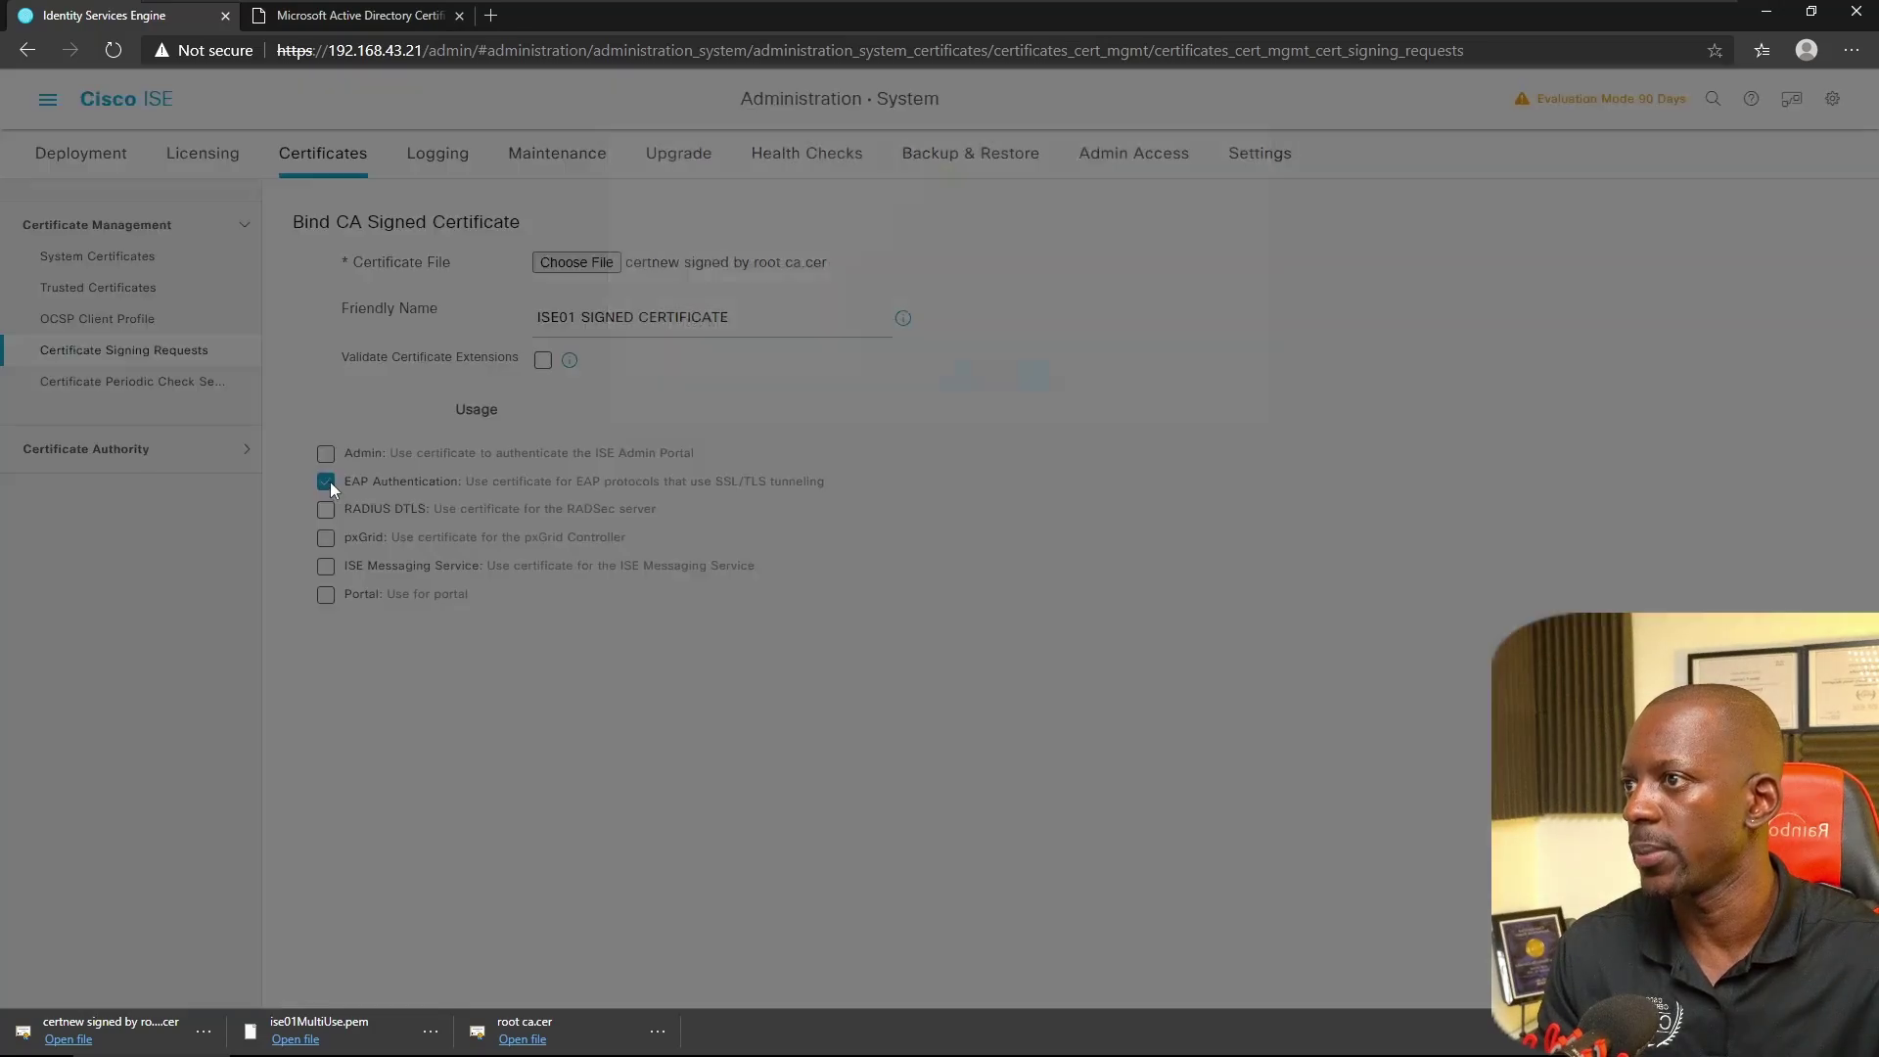
left_click(852, 376)
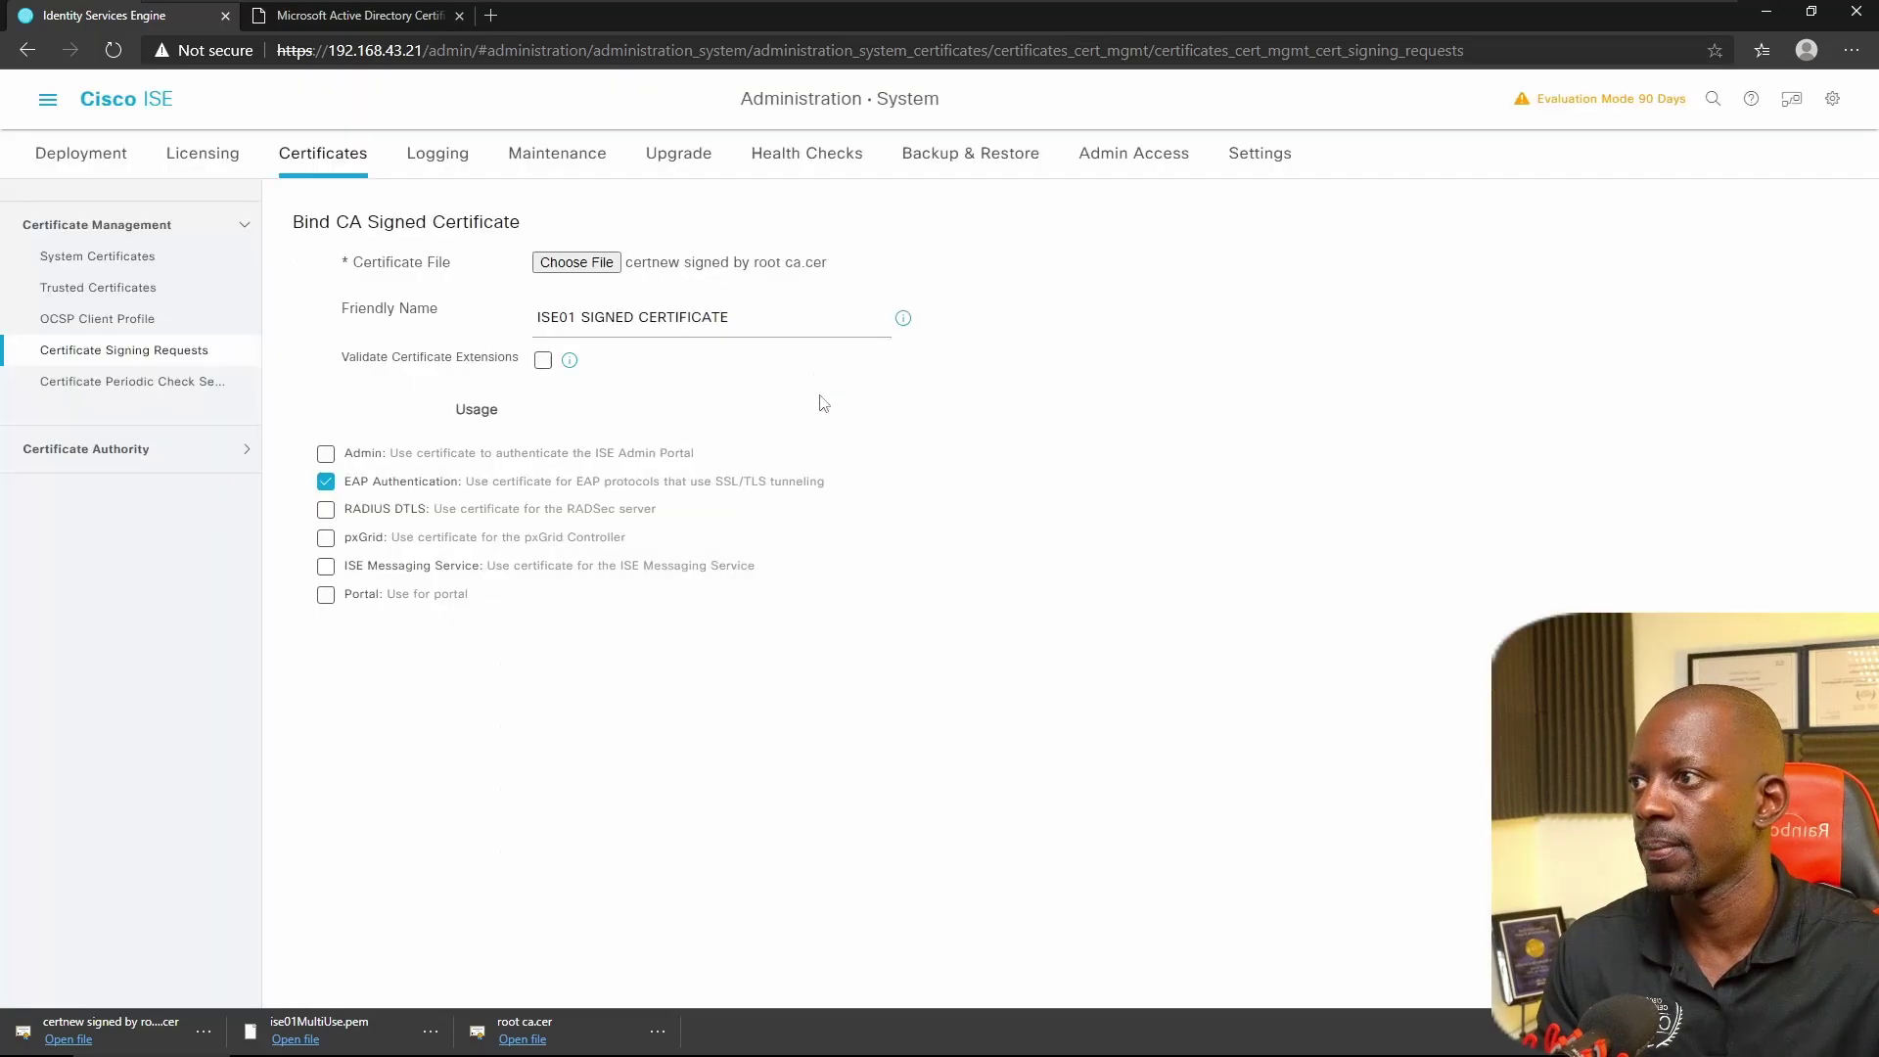
left_click(325, 510)
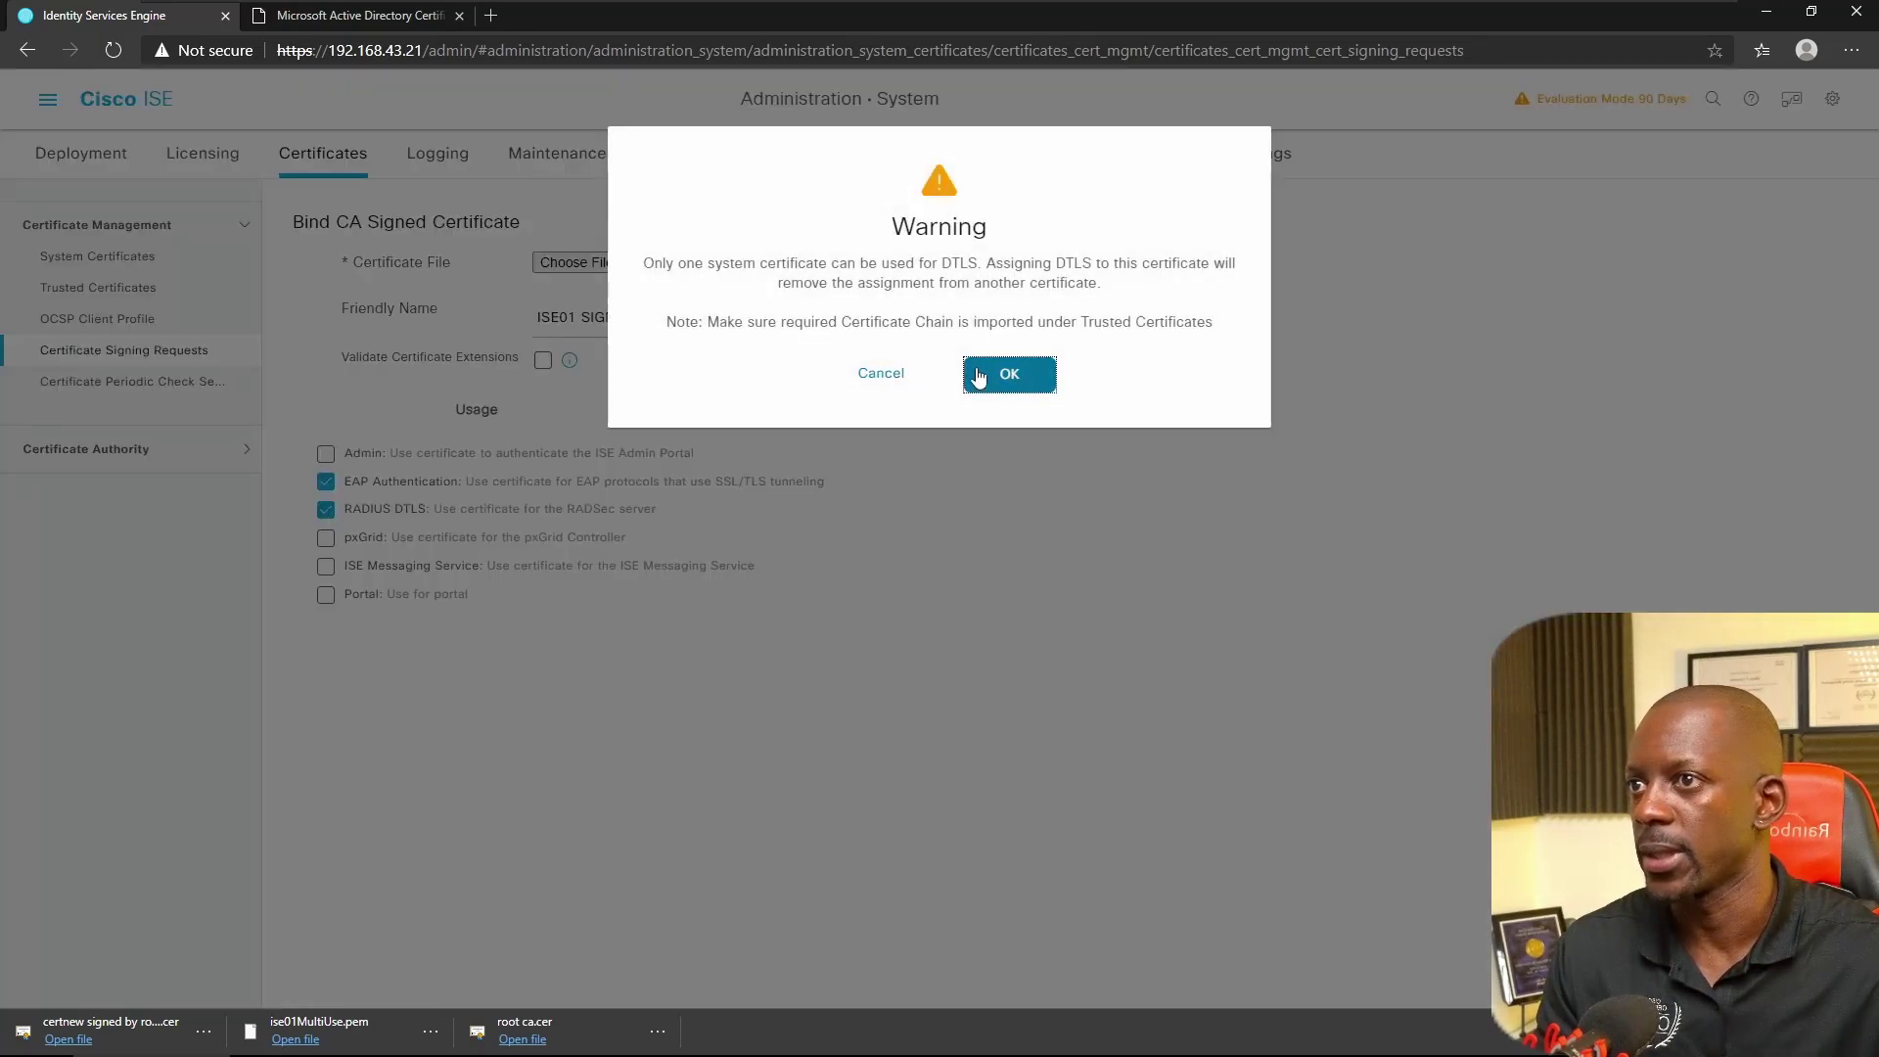
left_click(1006, 377)
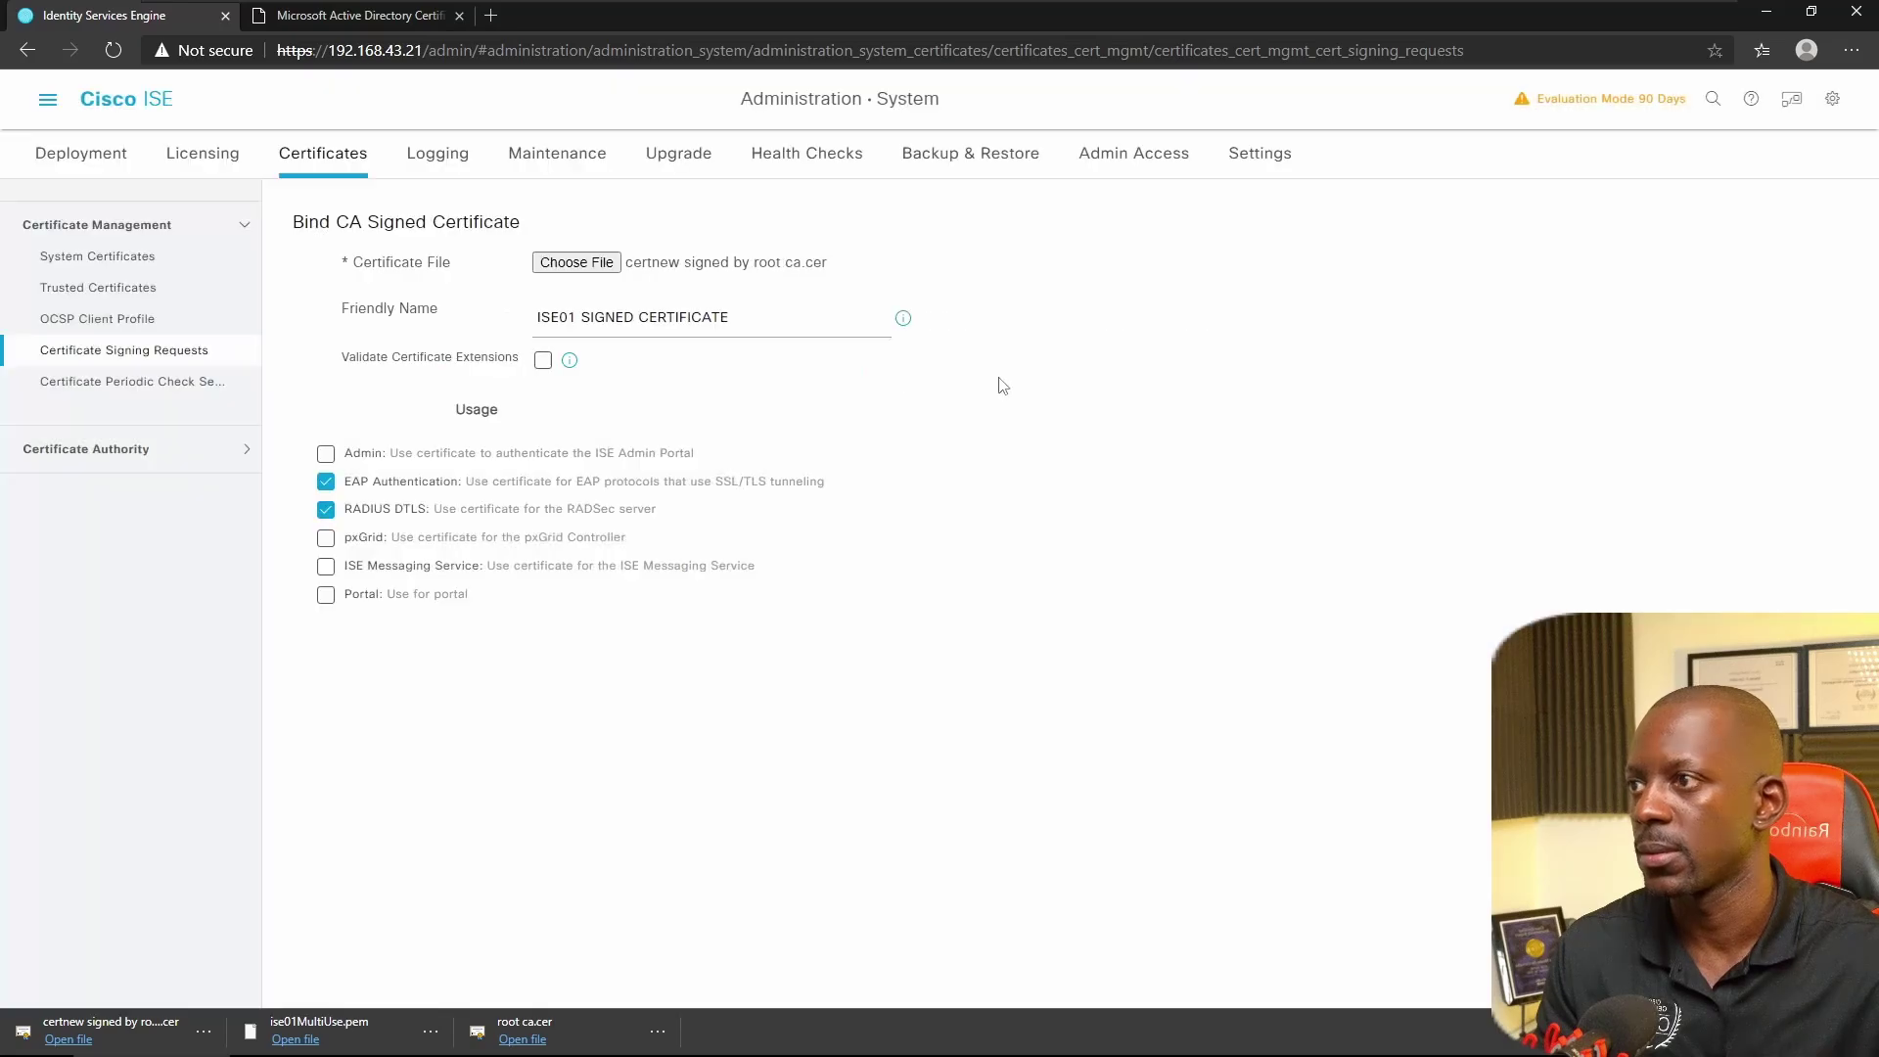
left_click(326, 538)
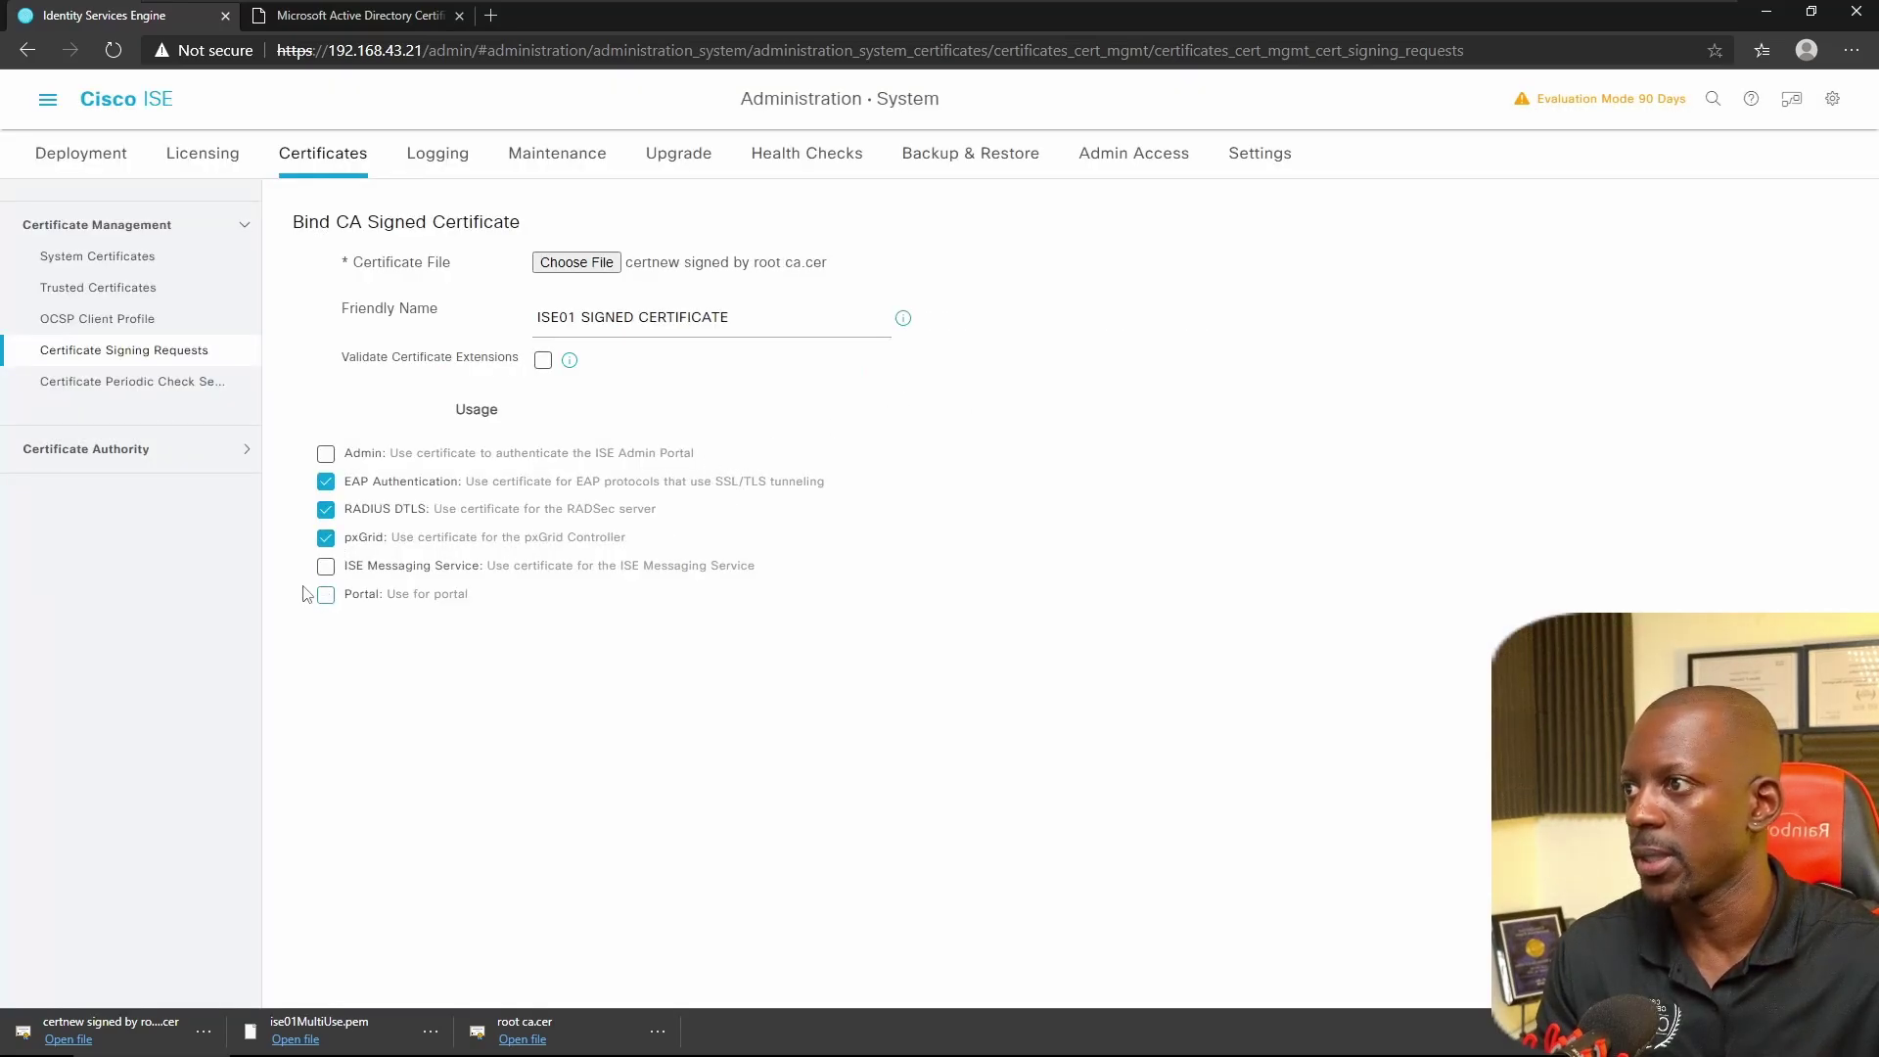
left_click(326, 567)
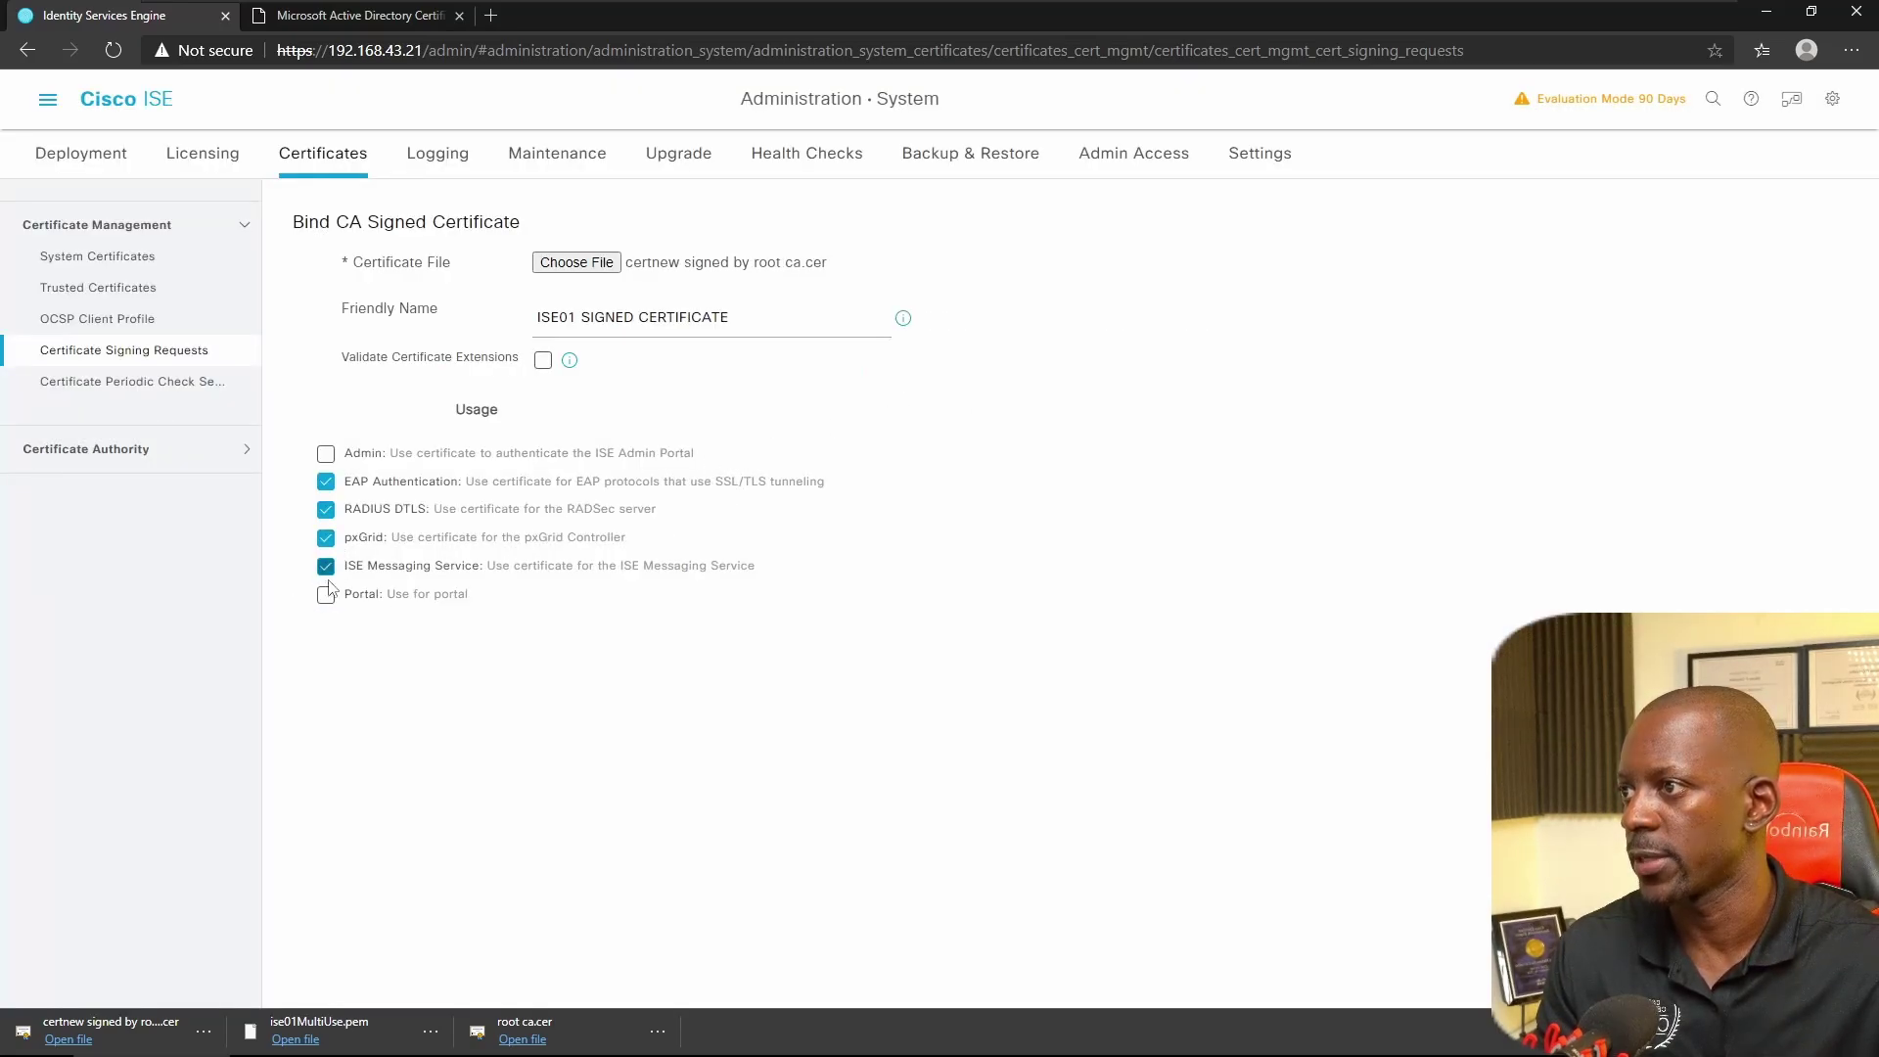
left_click(325, 594)
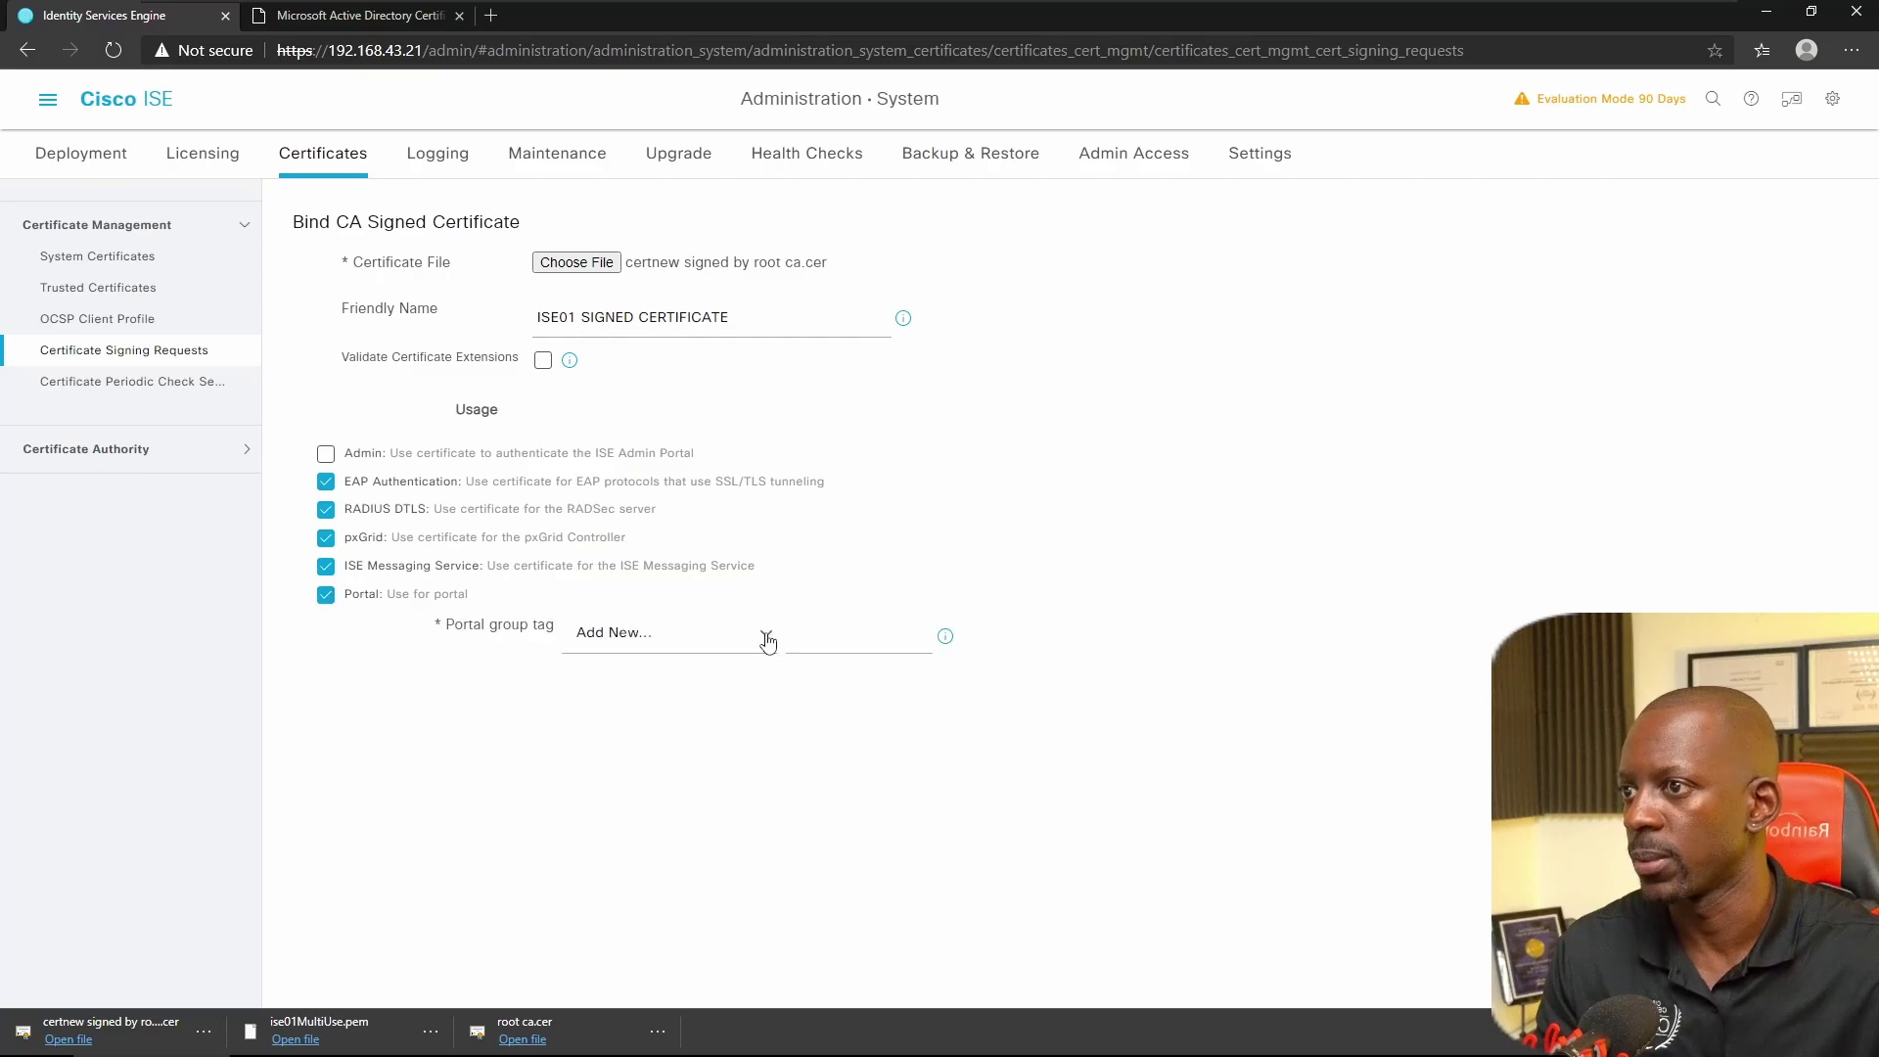
left_click(767, 638)
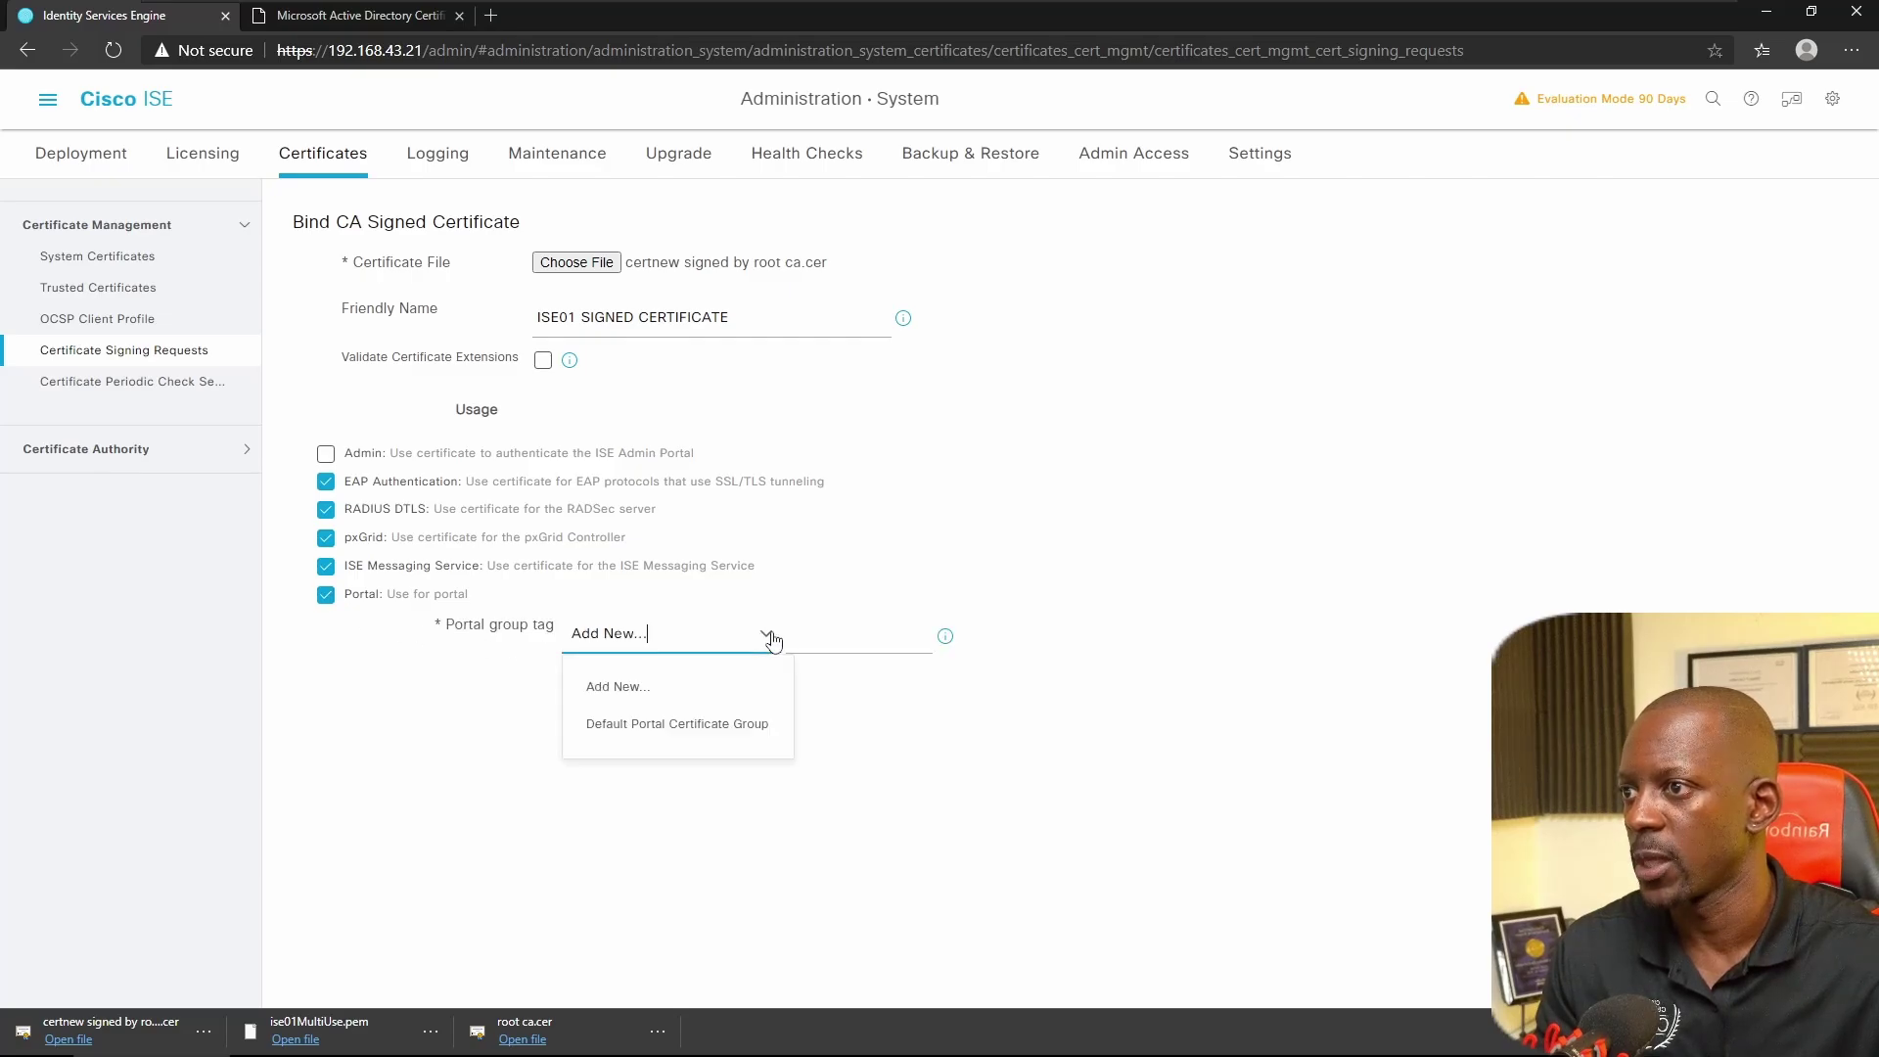
left_click(714, 729)
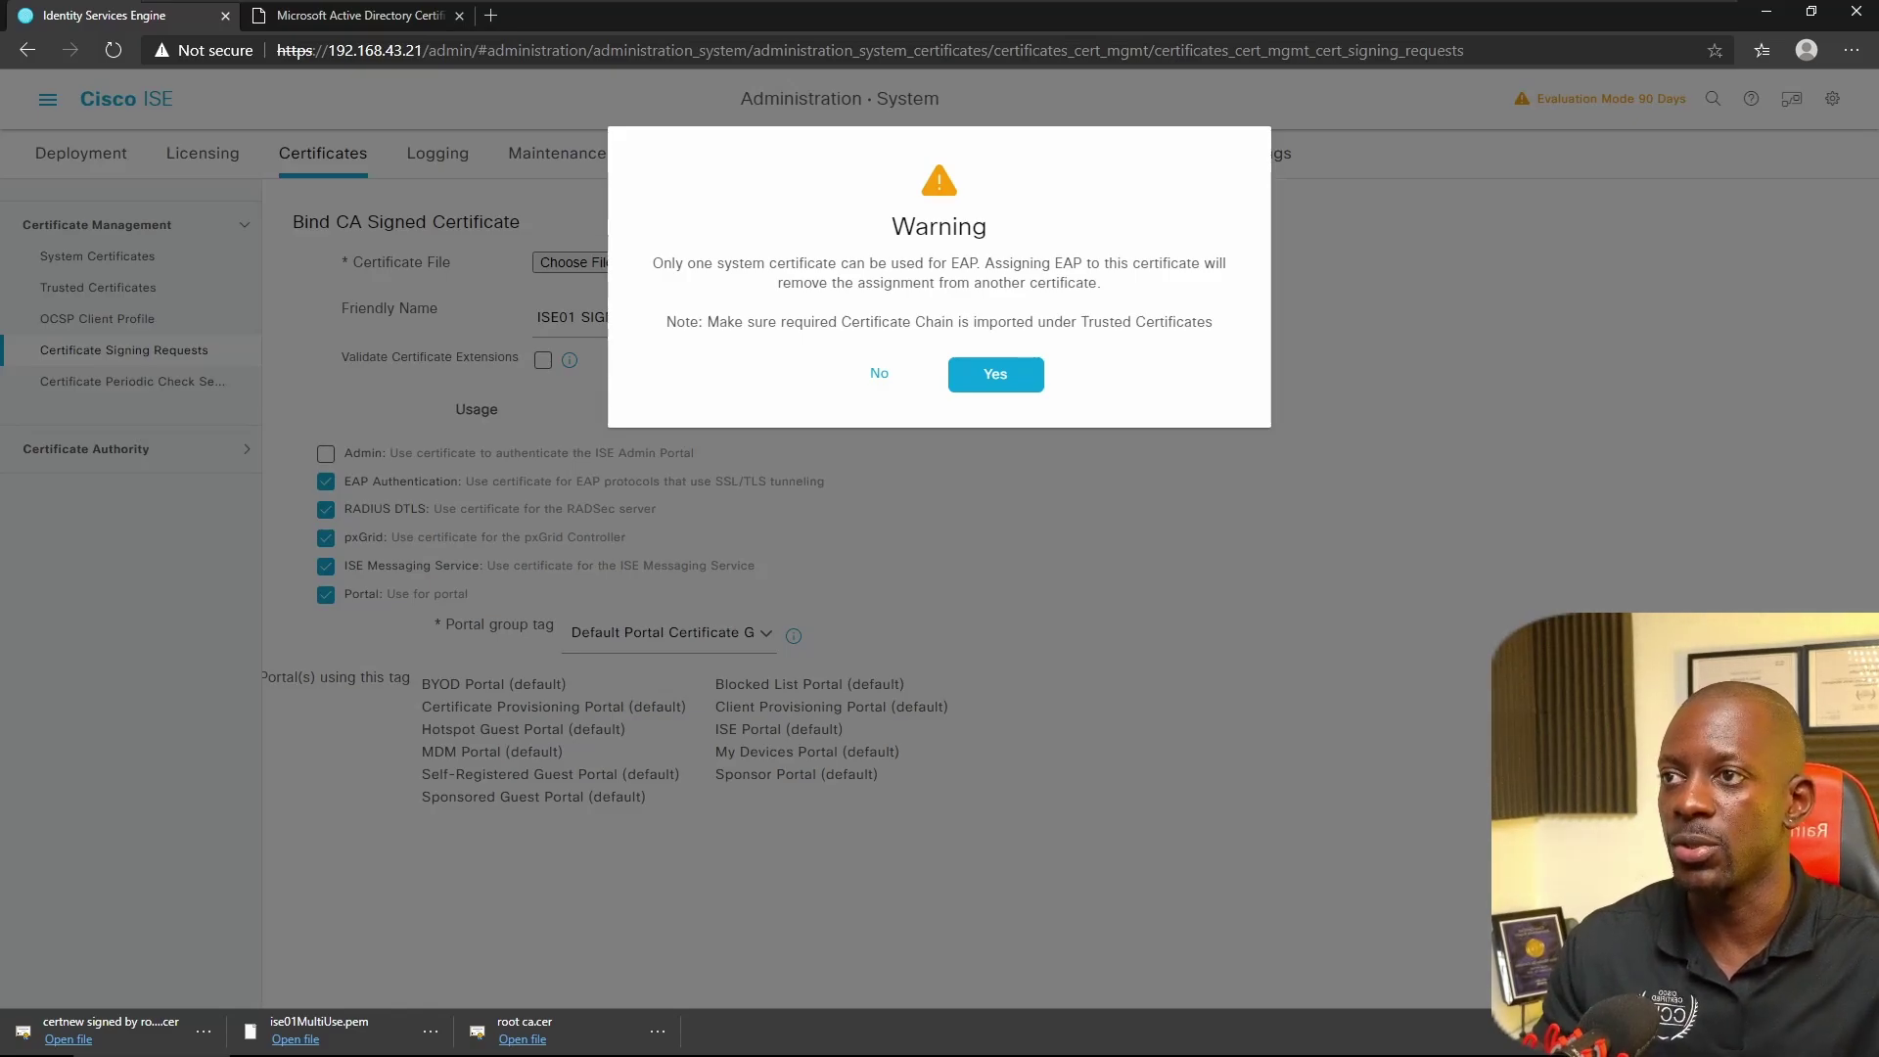
Accept the EAP and validity-period warnings, then dismiss the pxGrid EKU error
left_click(1001, 381)
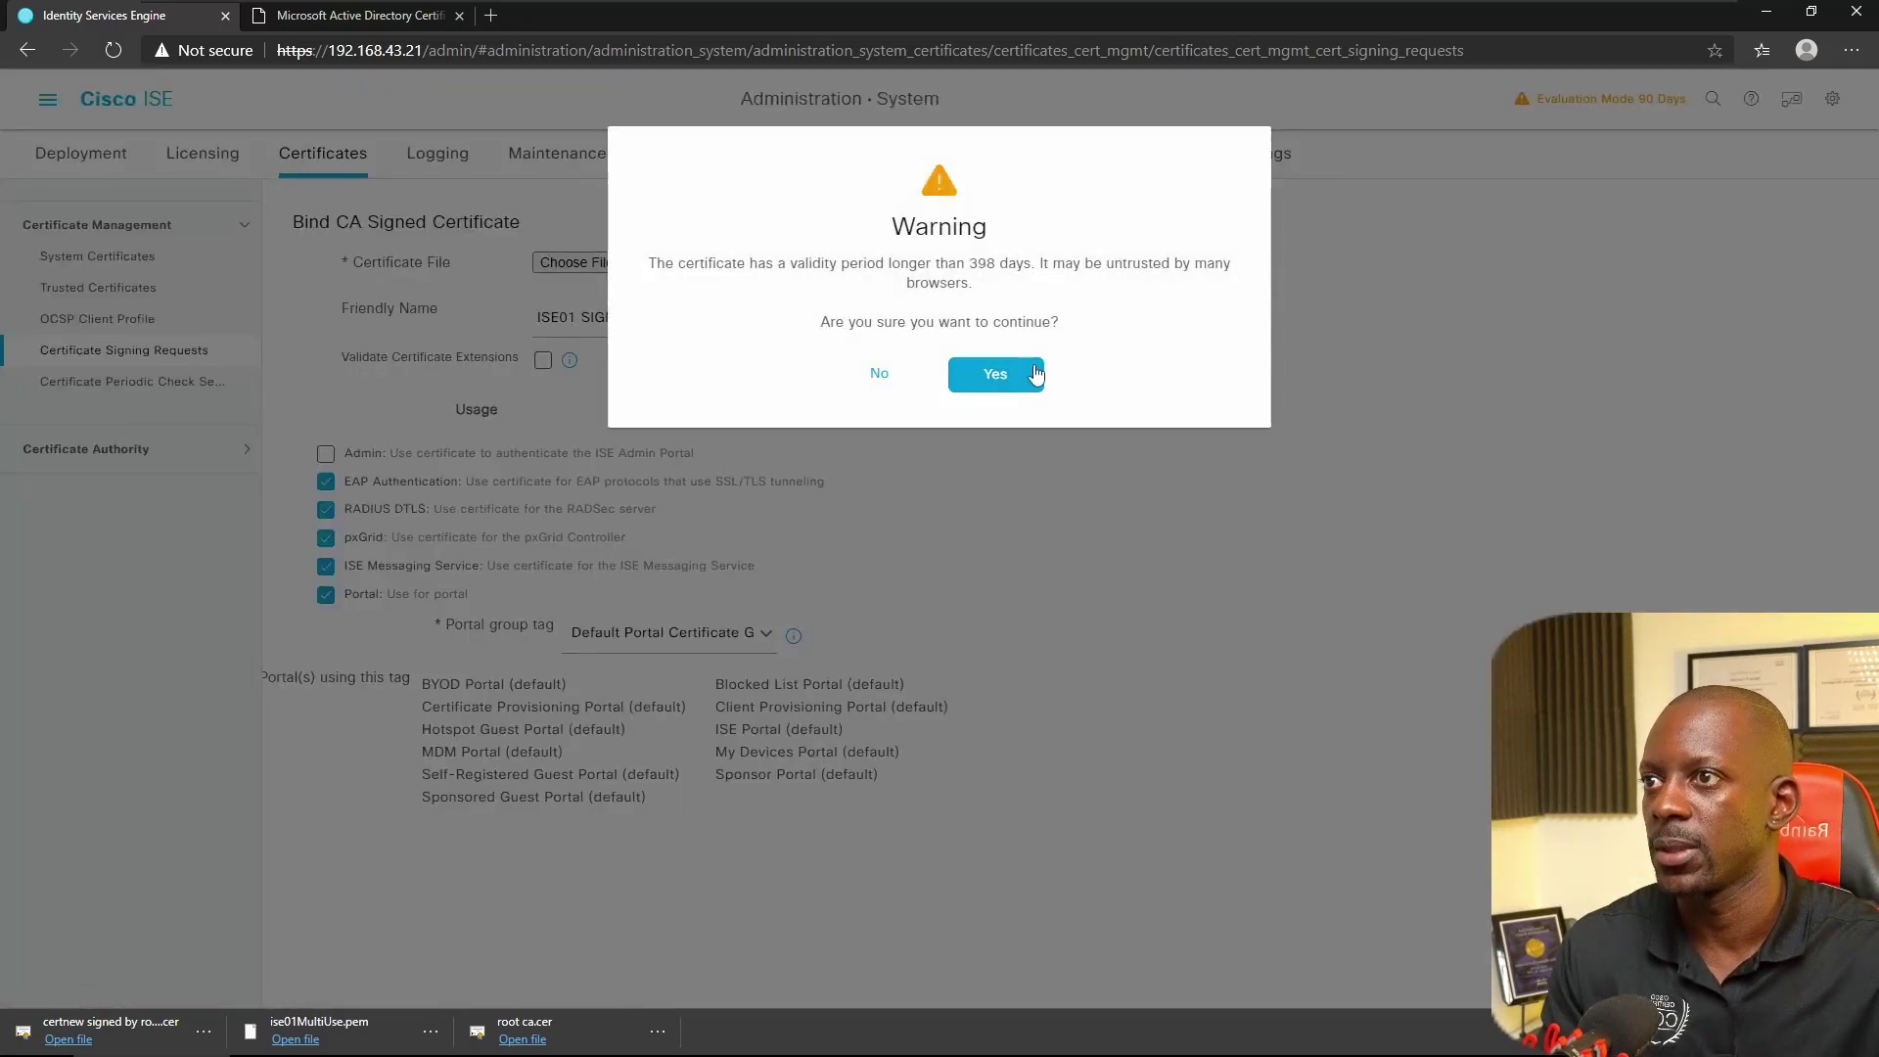
left_click(997, 381)
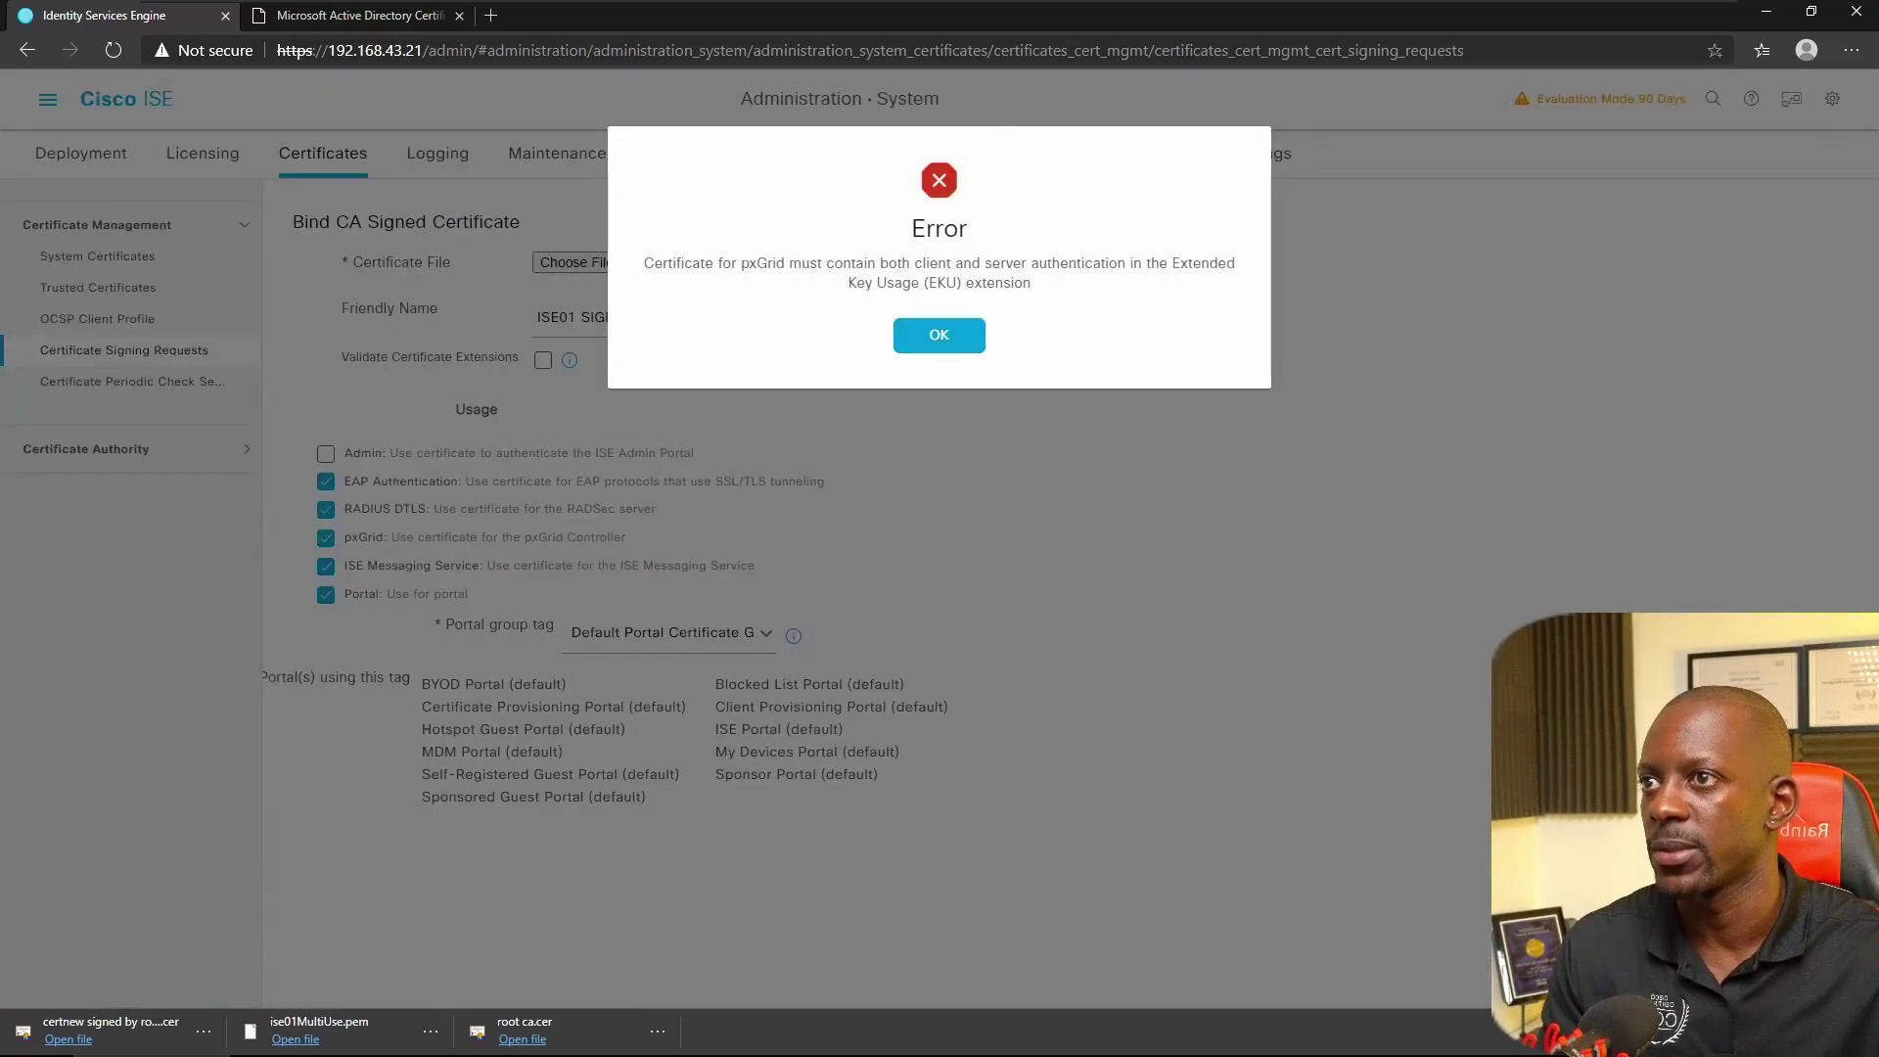
left_click(977, 334)
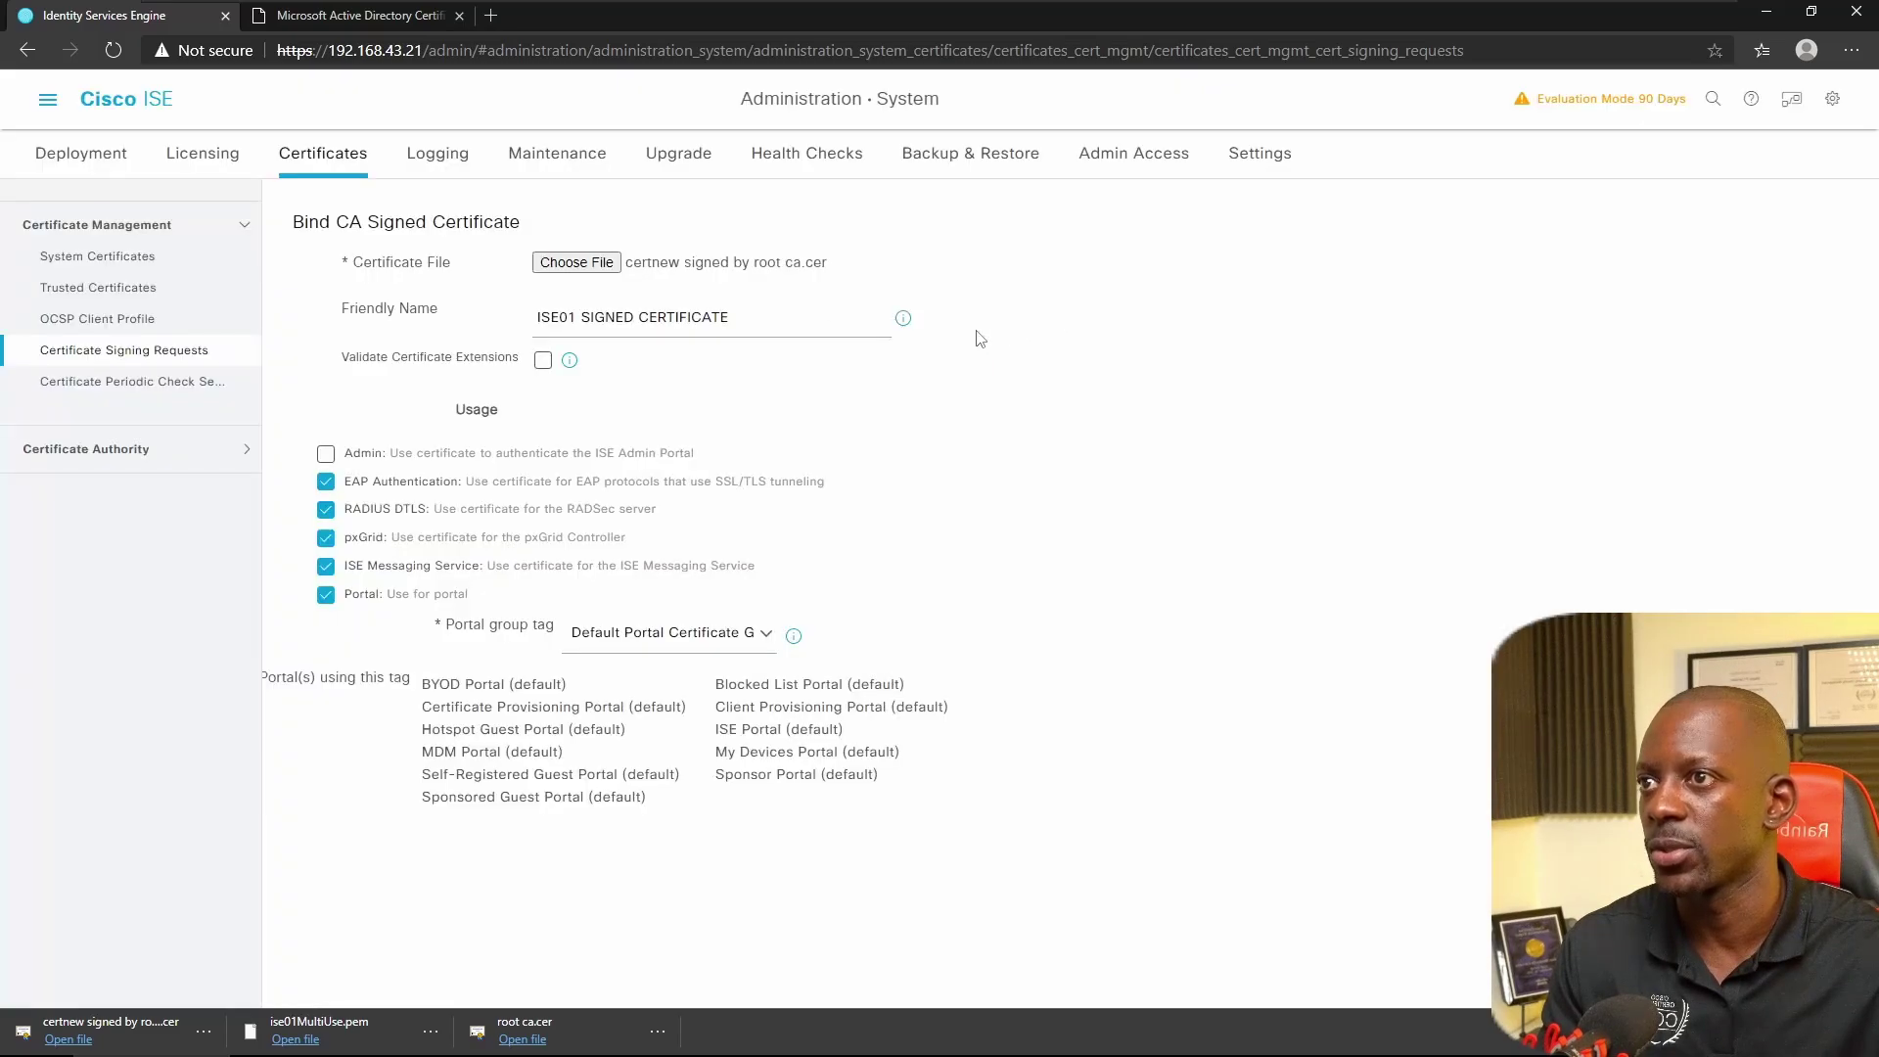
Drop pxGrid usage, resubmit, and accept moving EAP and the portal tag to this certificate
left_click(326, 537)
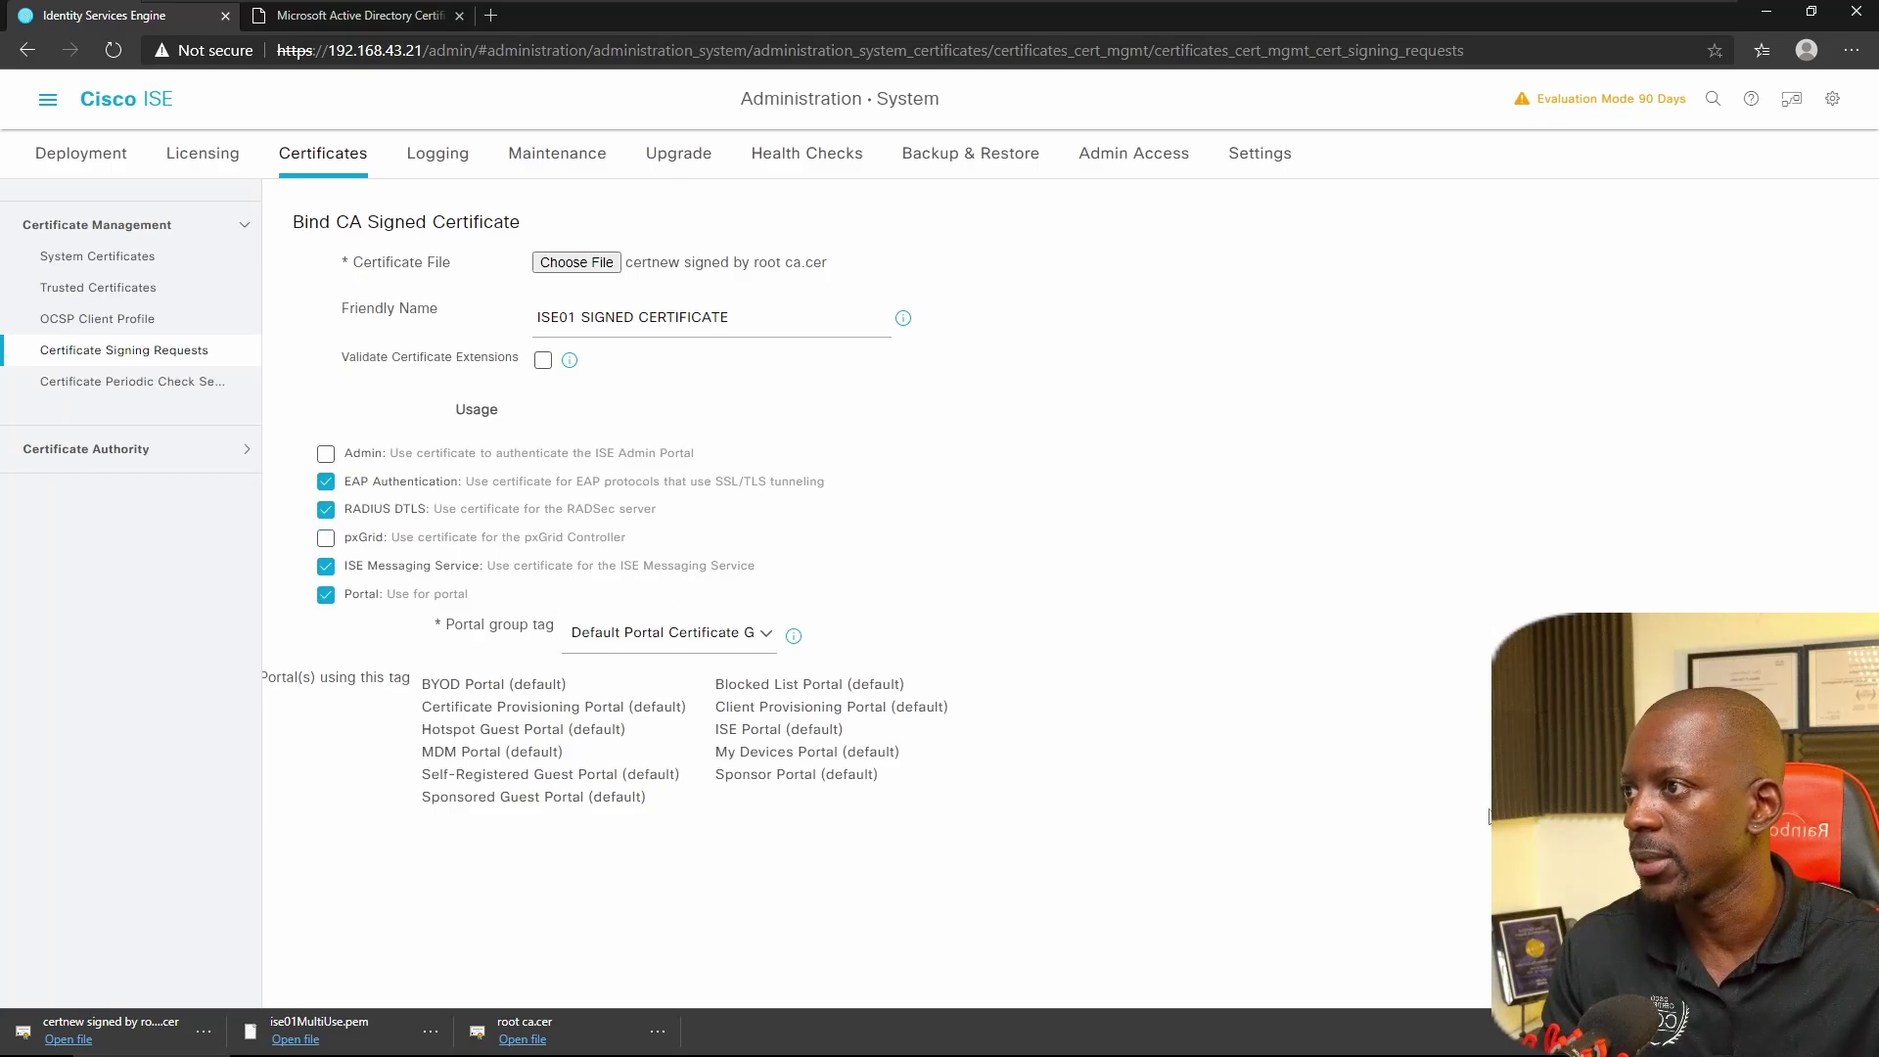
left_click(1790, 964)
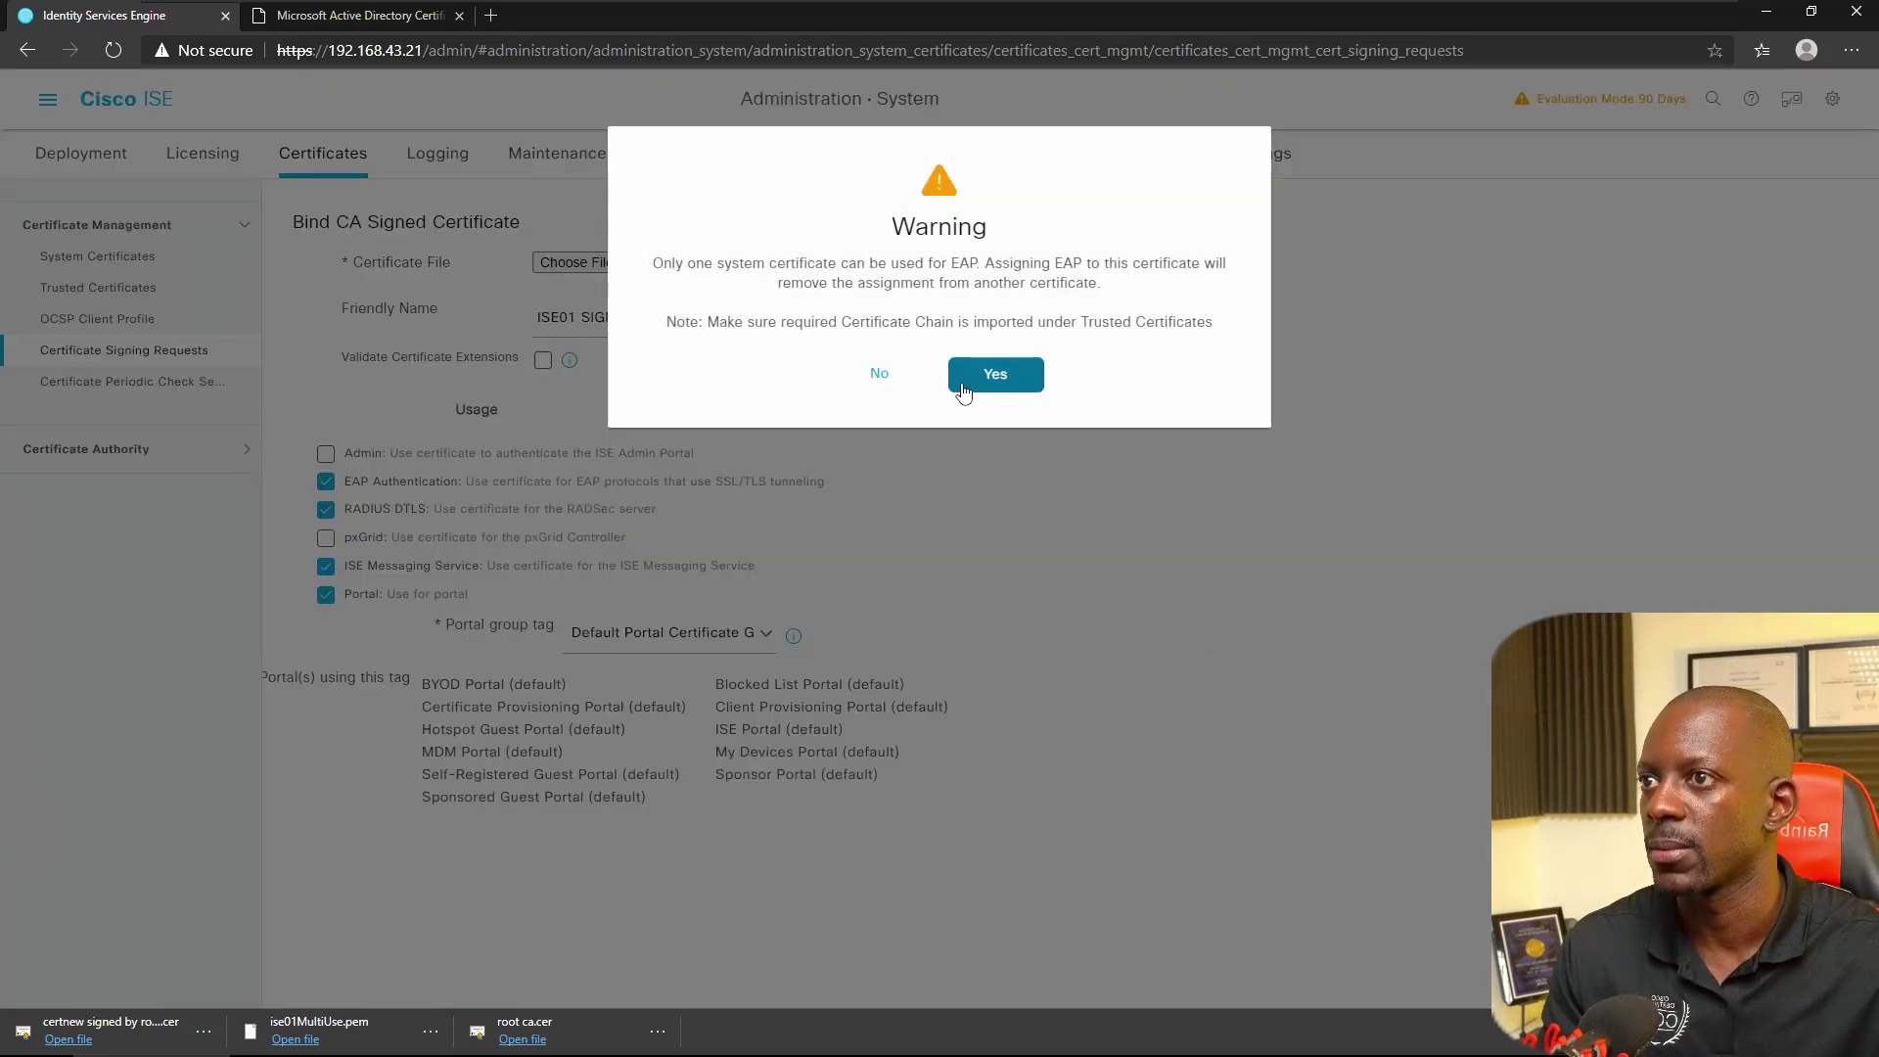
left_click(995, 375)
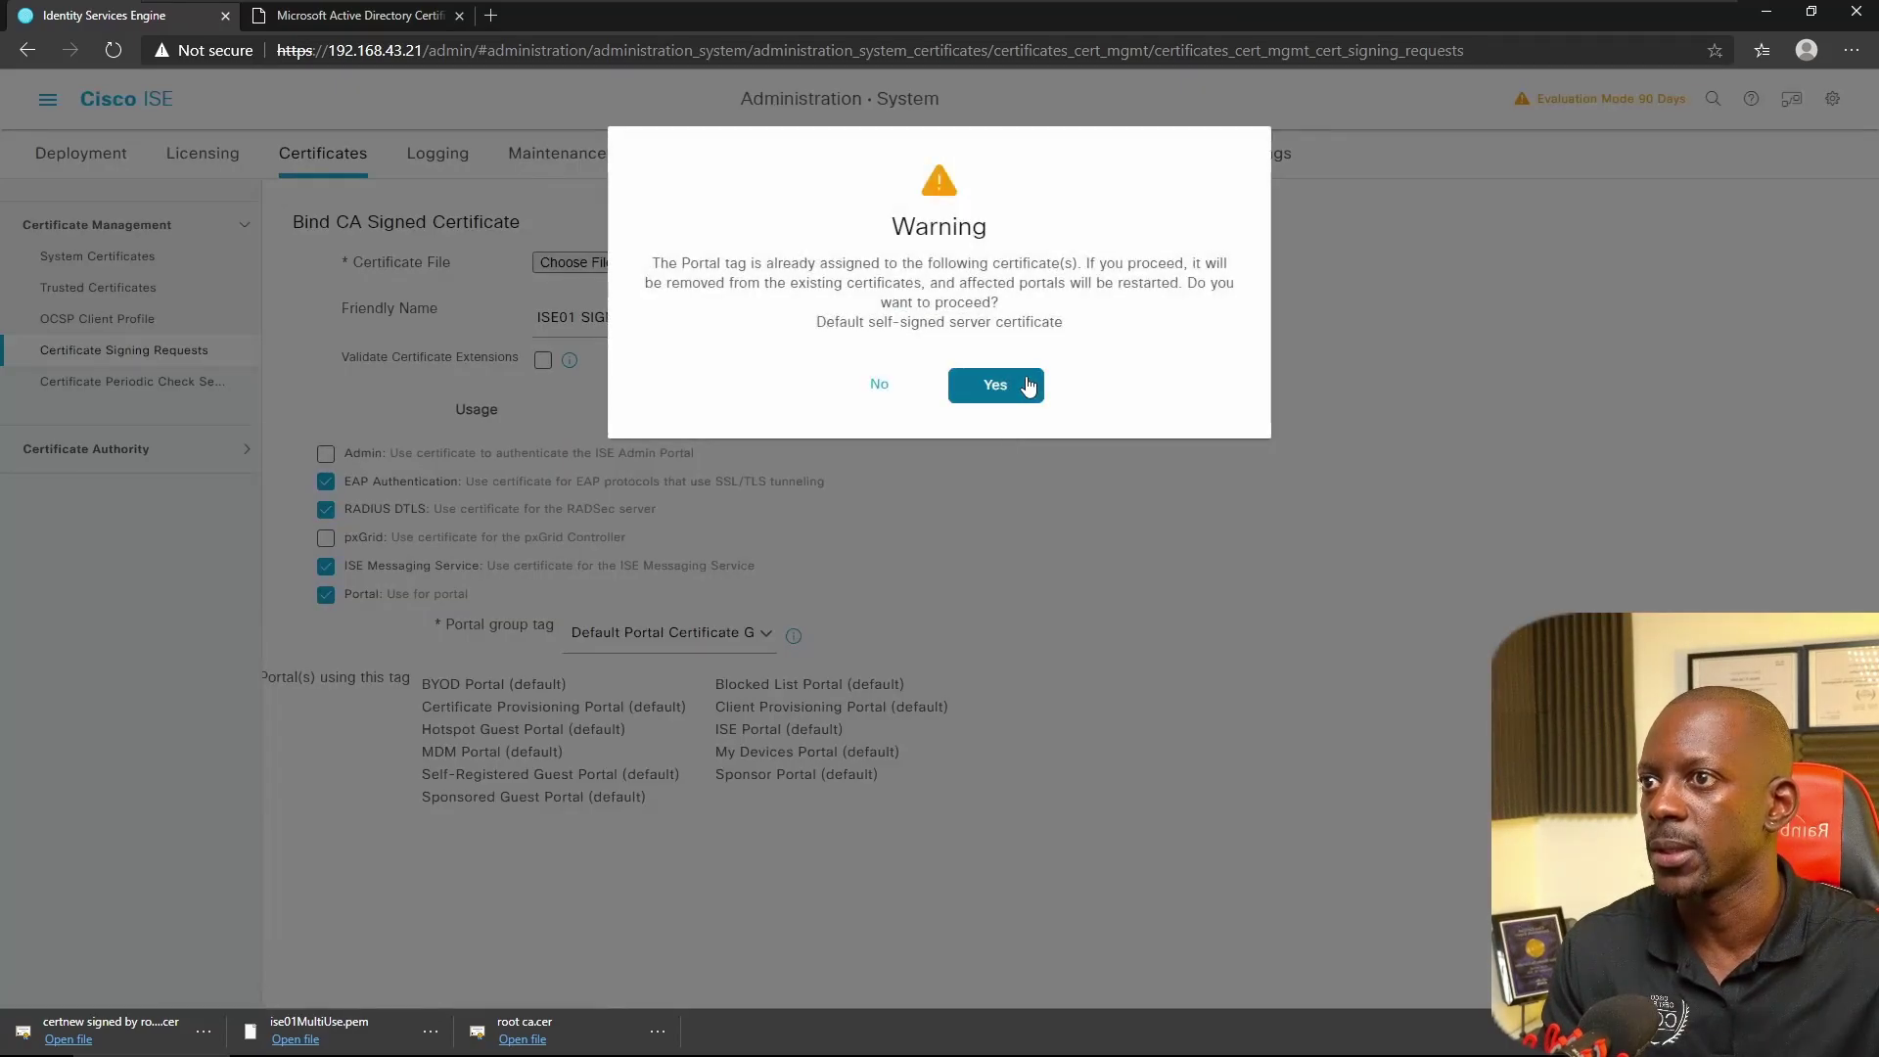
left_click(1022, 389)
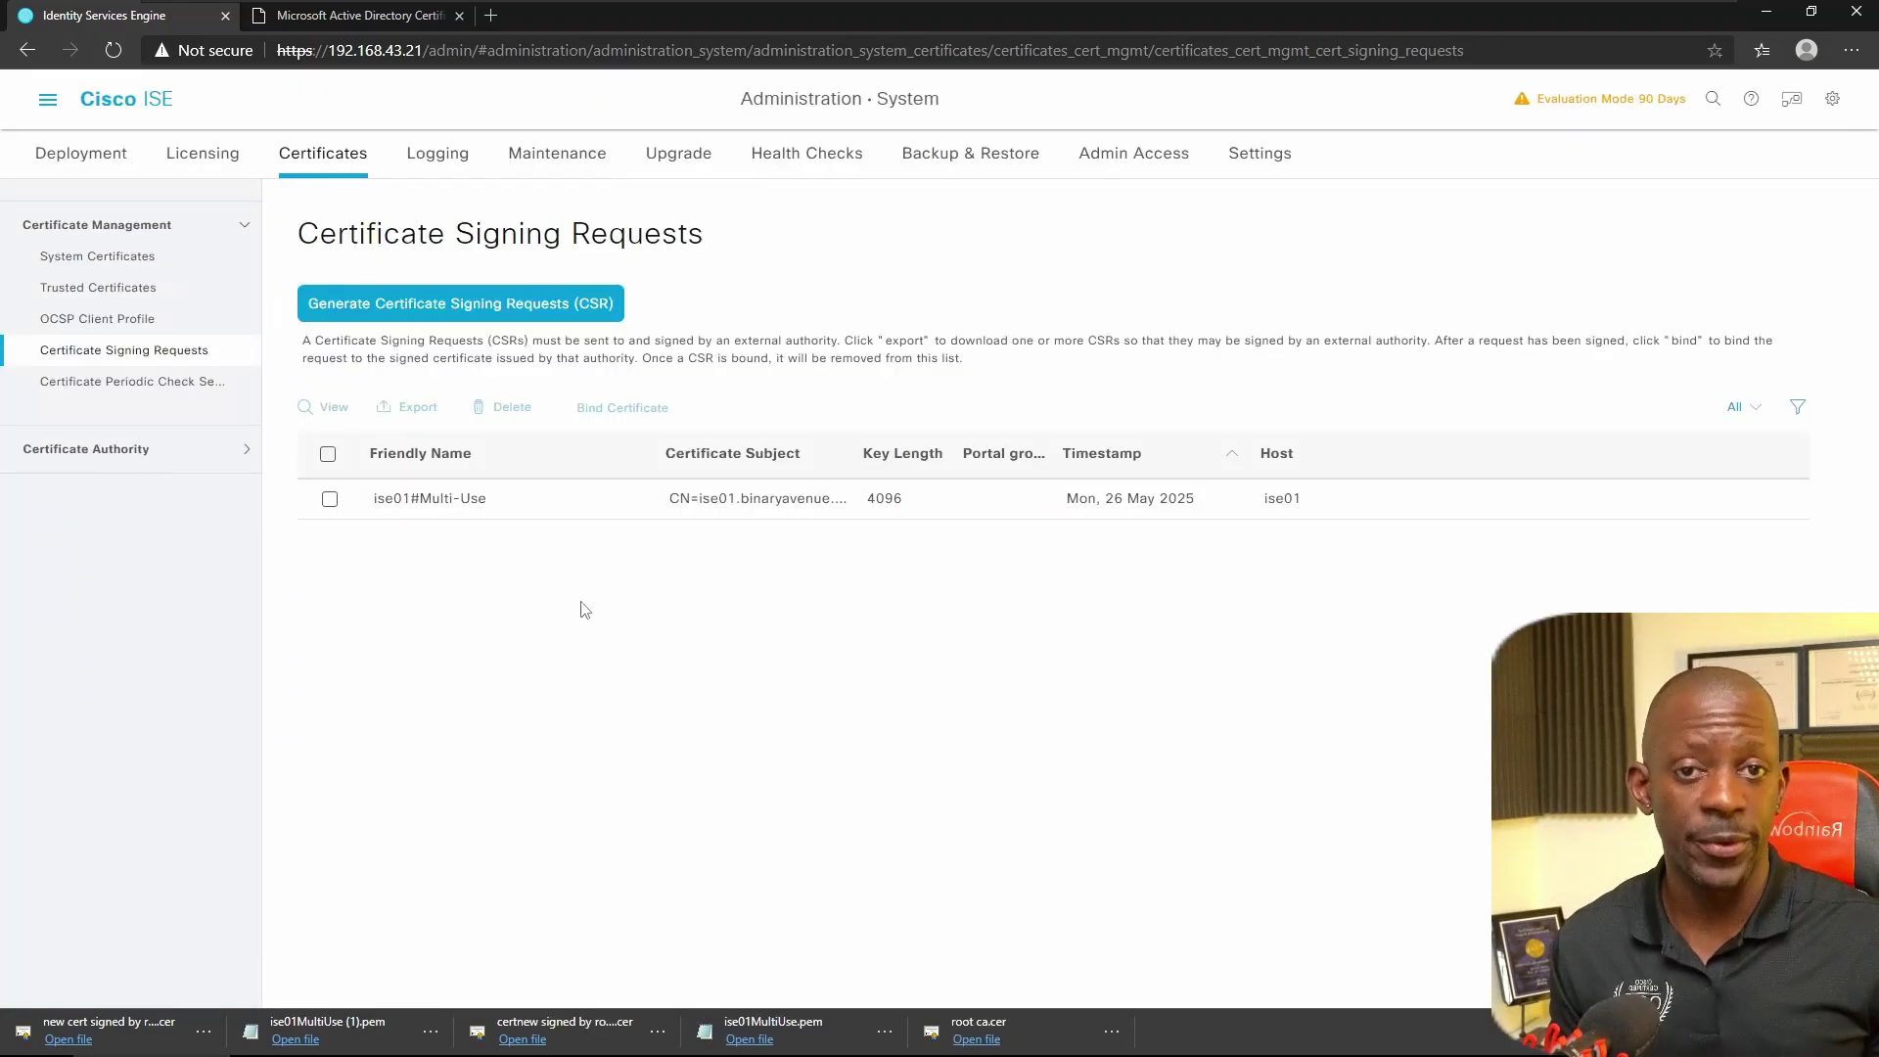
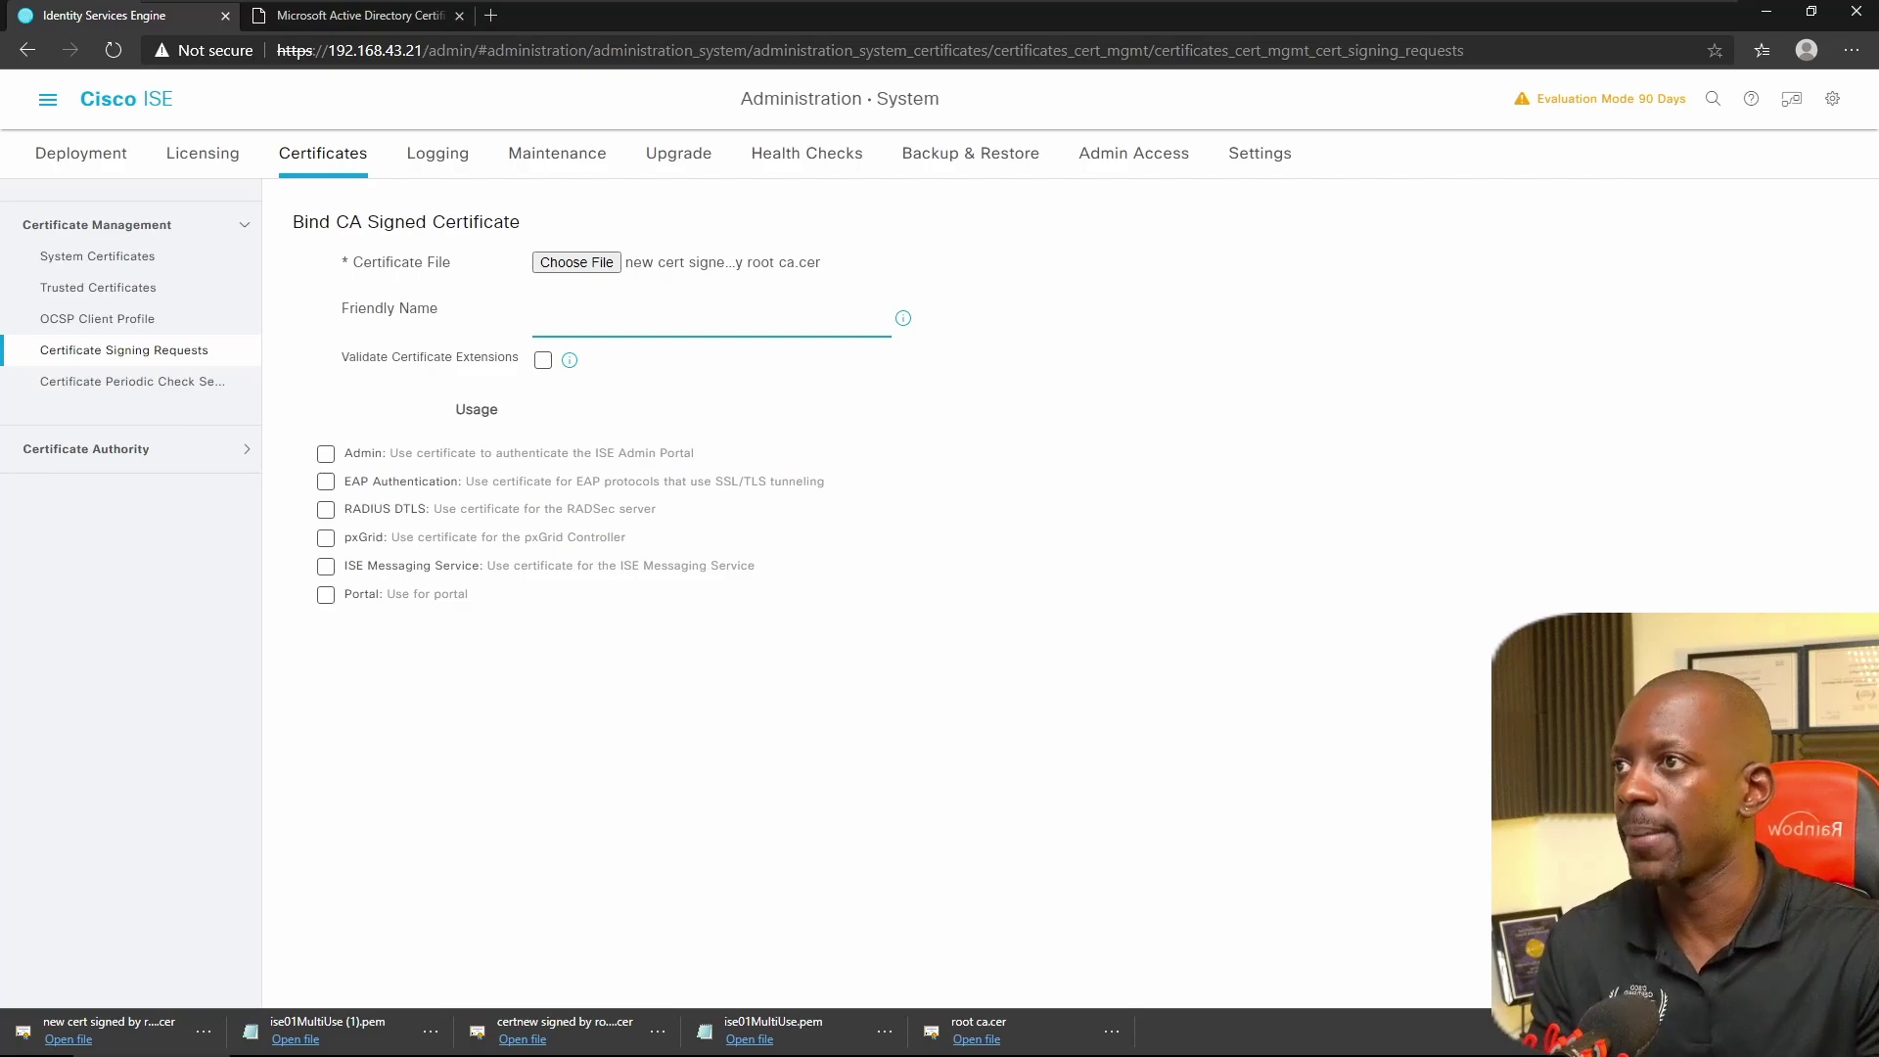
Enter the friendly name 'NEW CERT SIGNED BY ROOT CA' and tick Admin under Usage
type("NEW ")
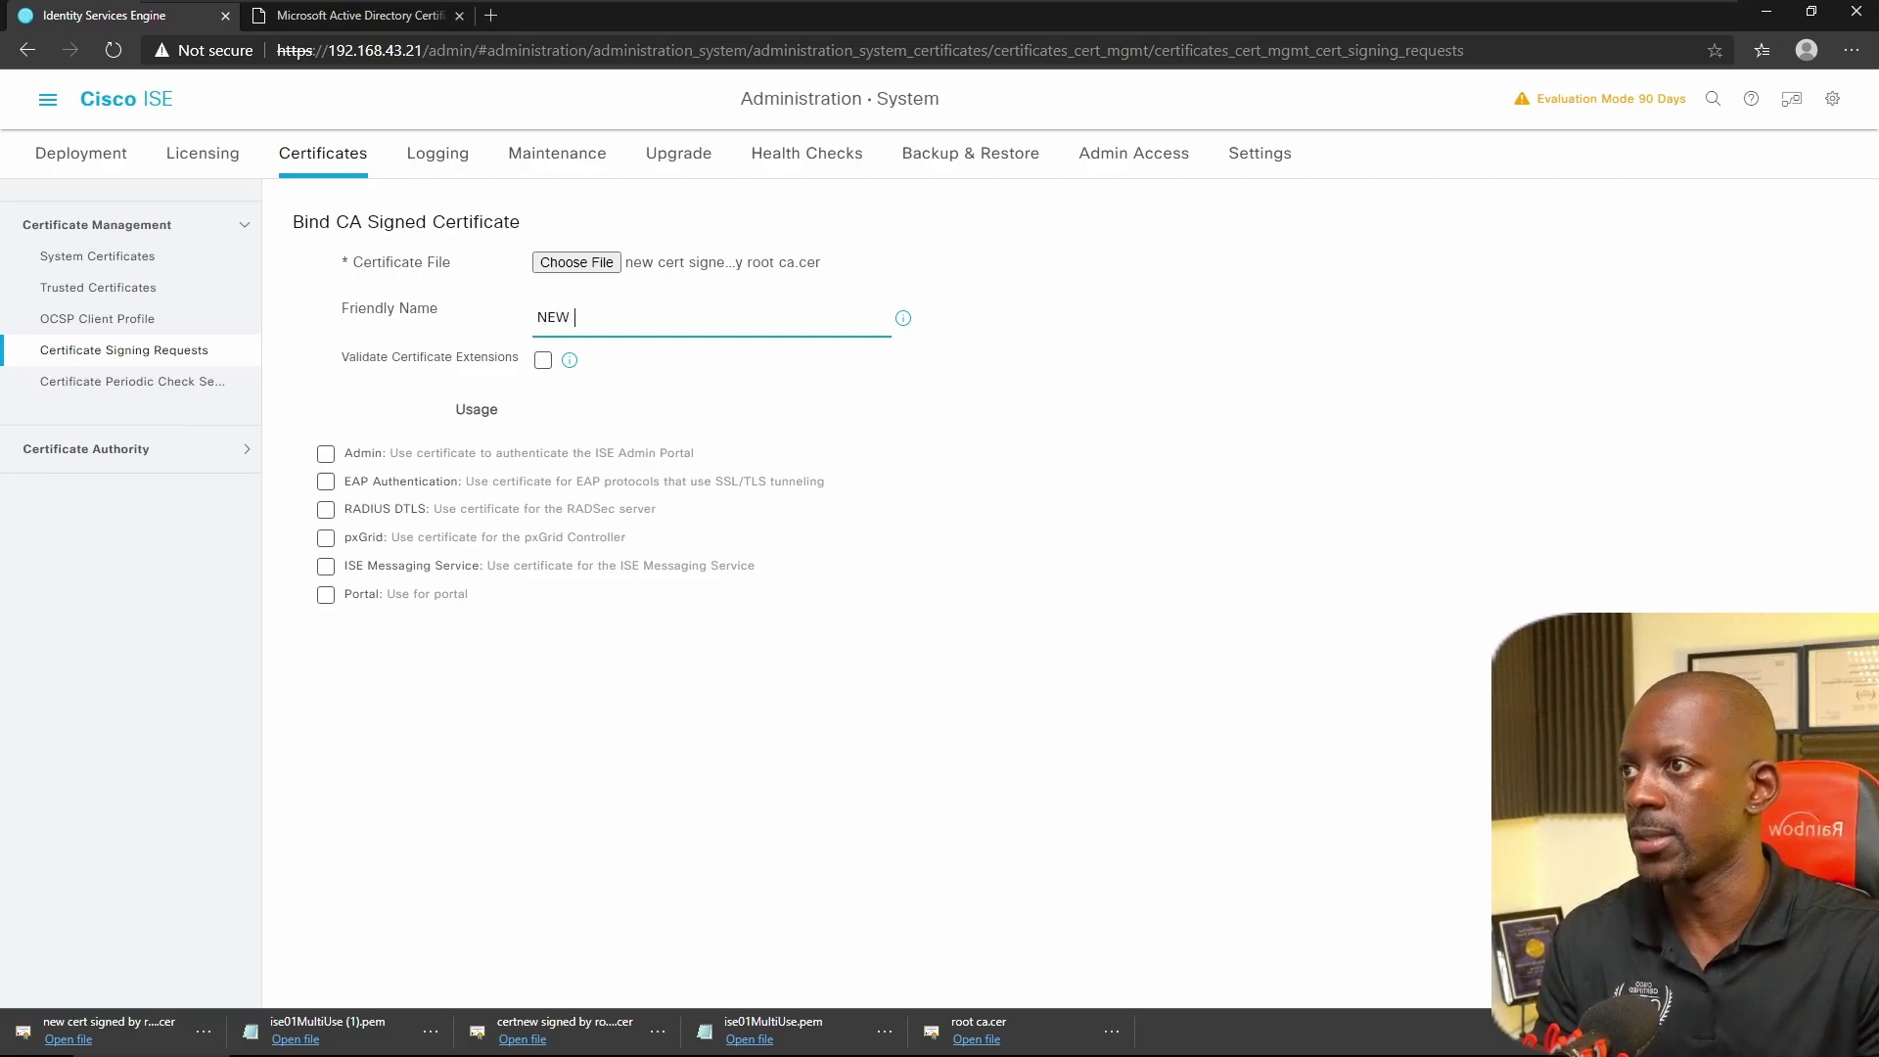
type("CERT SIGNED ")
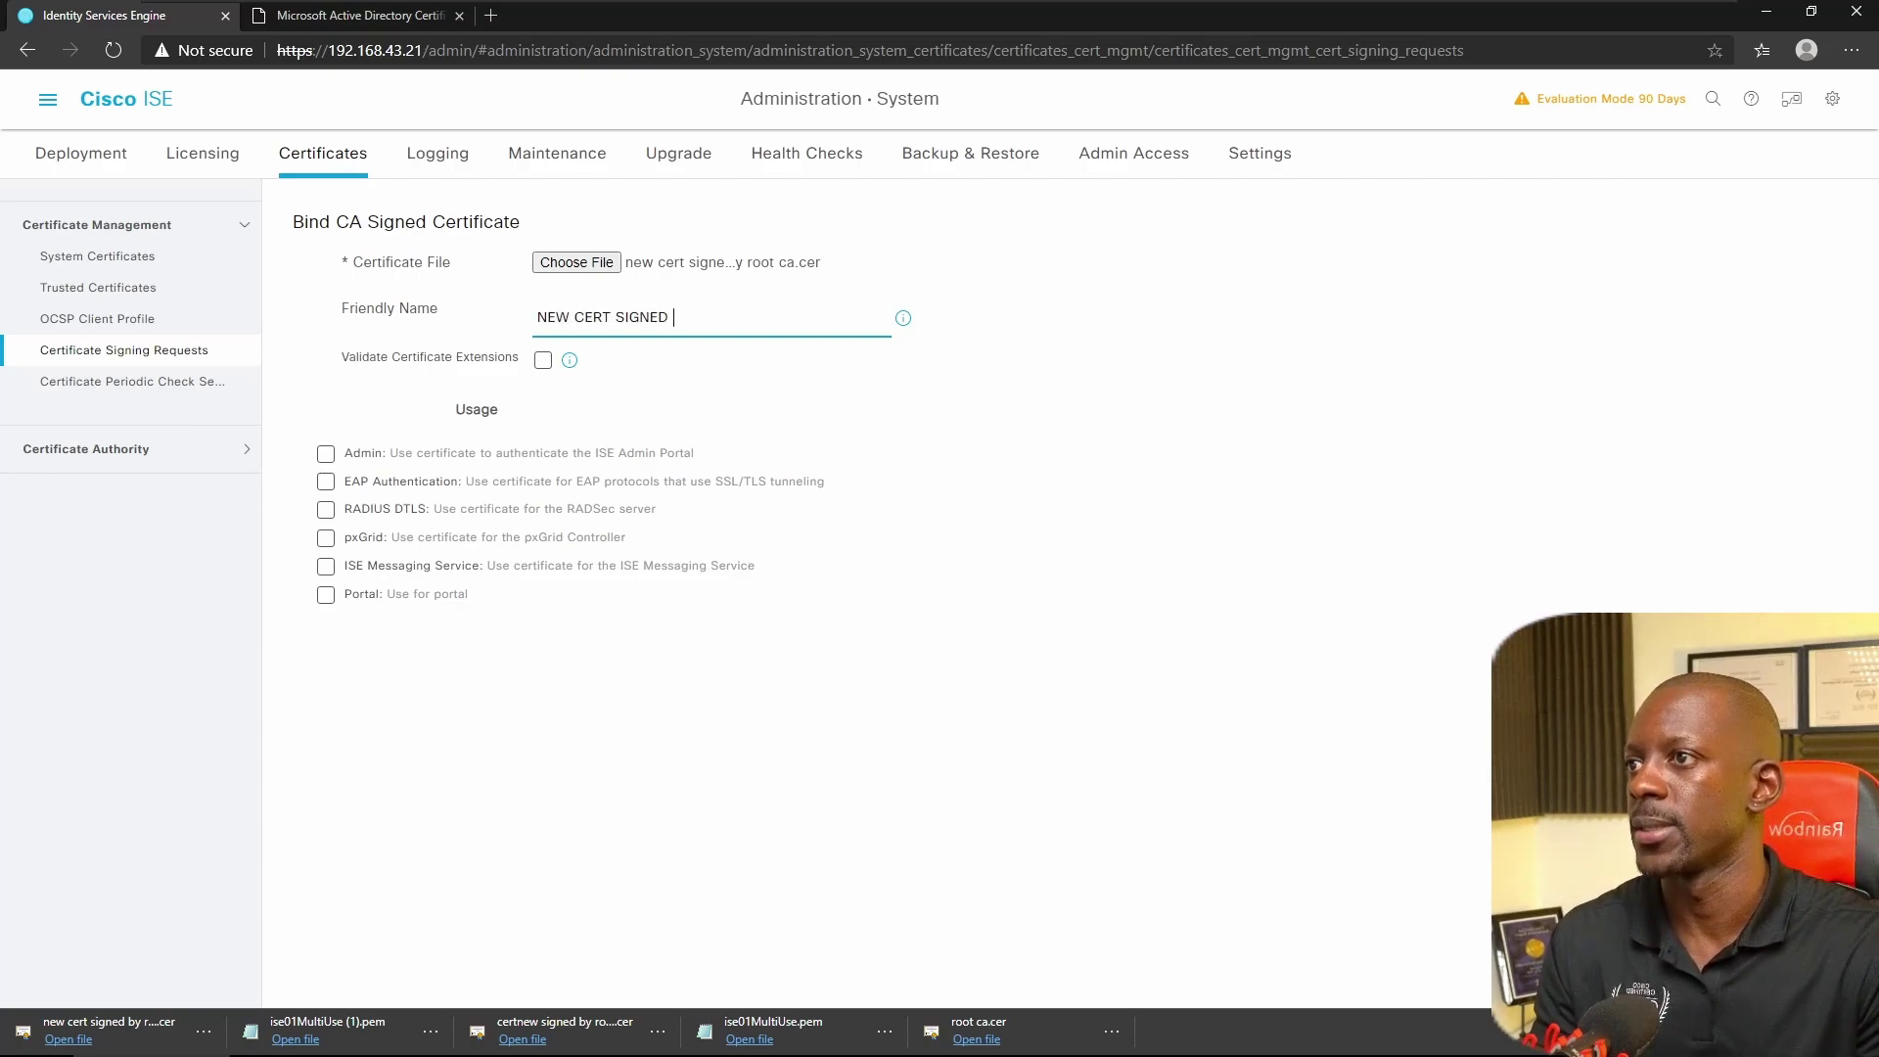
type("BY ROOT CA")
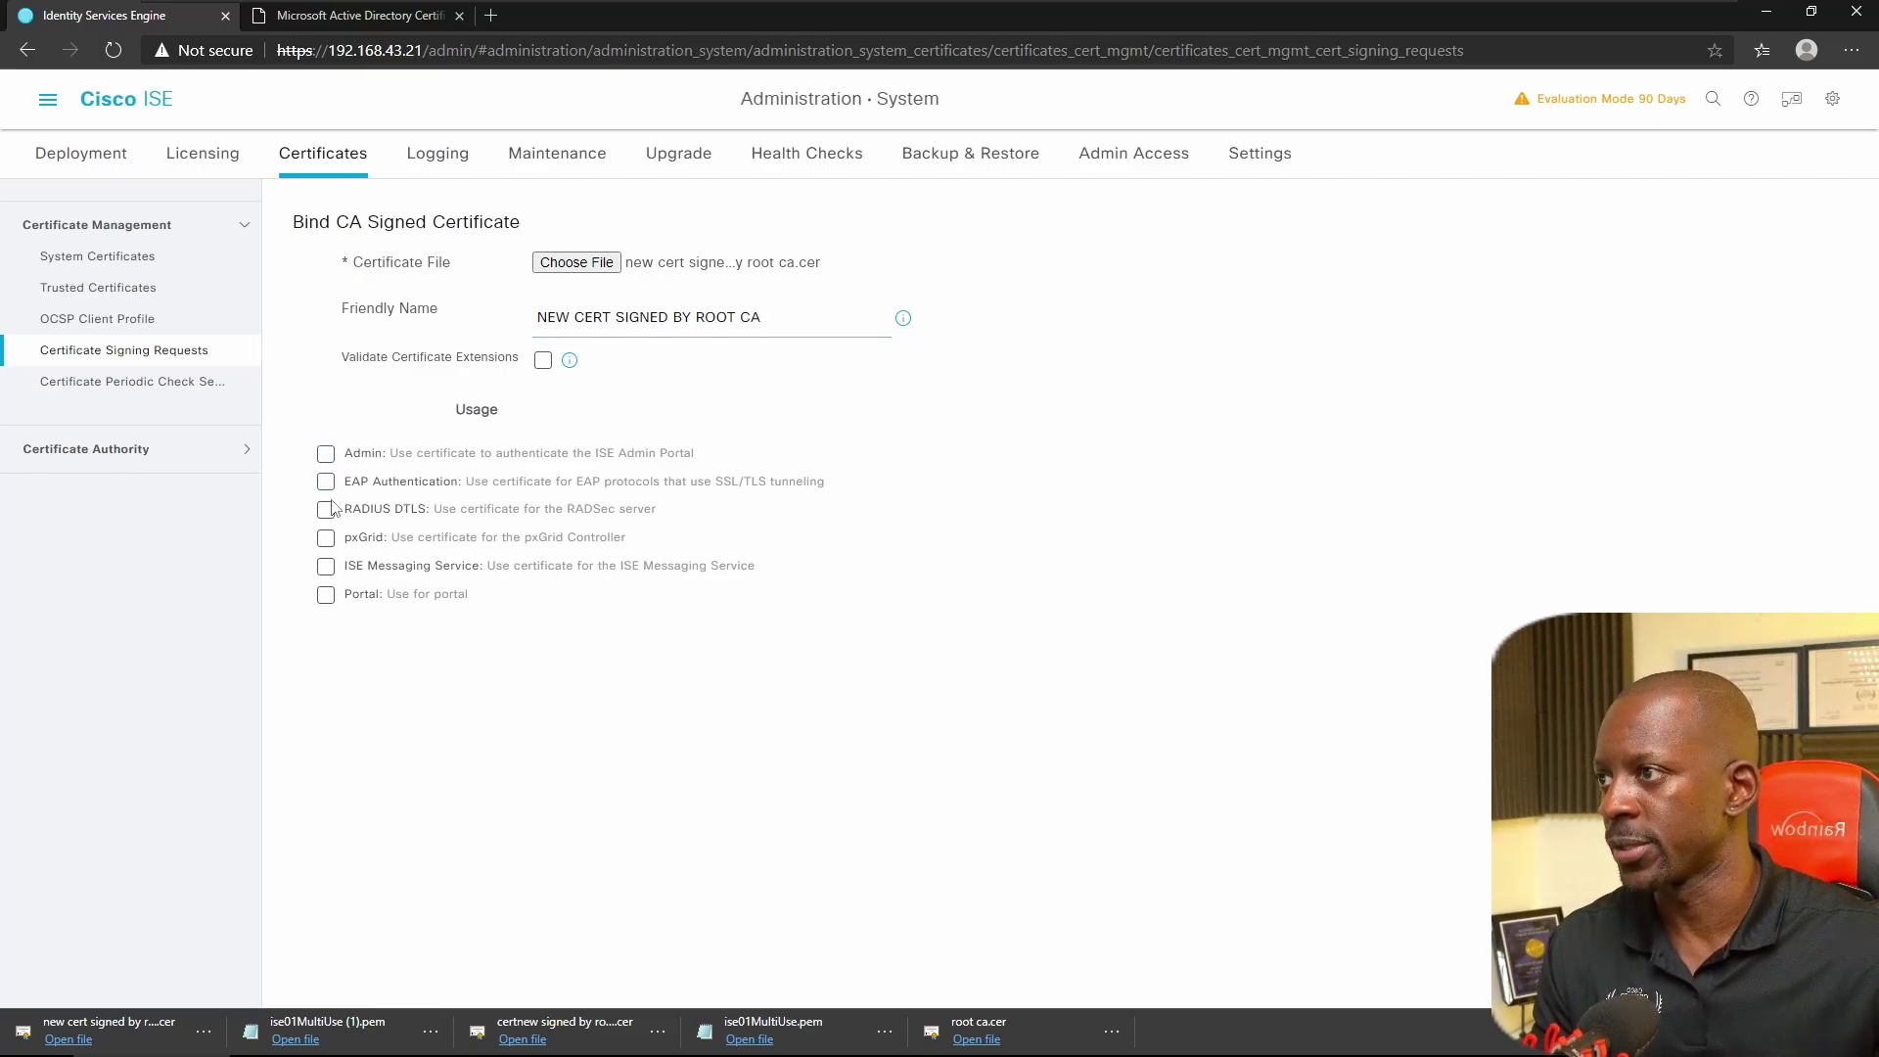
left_click(327, 454)
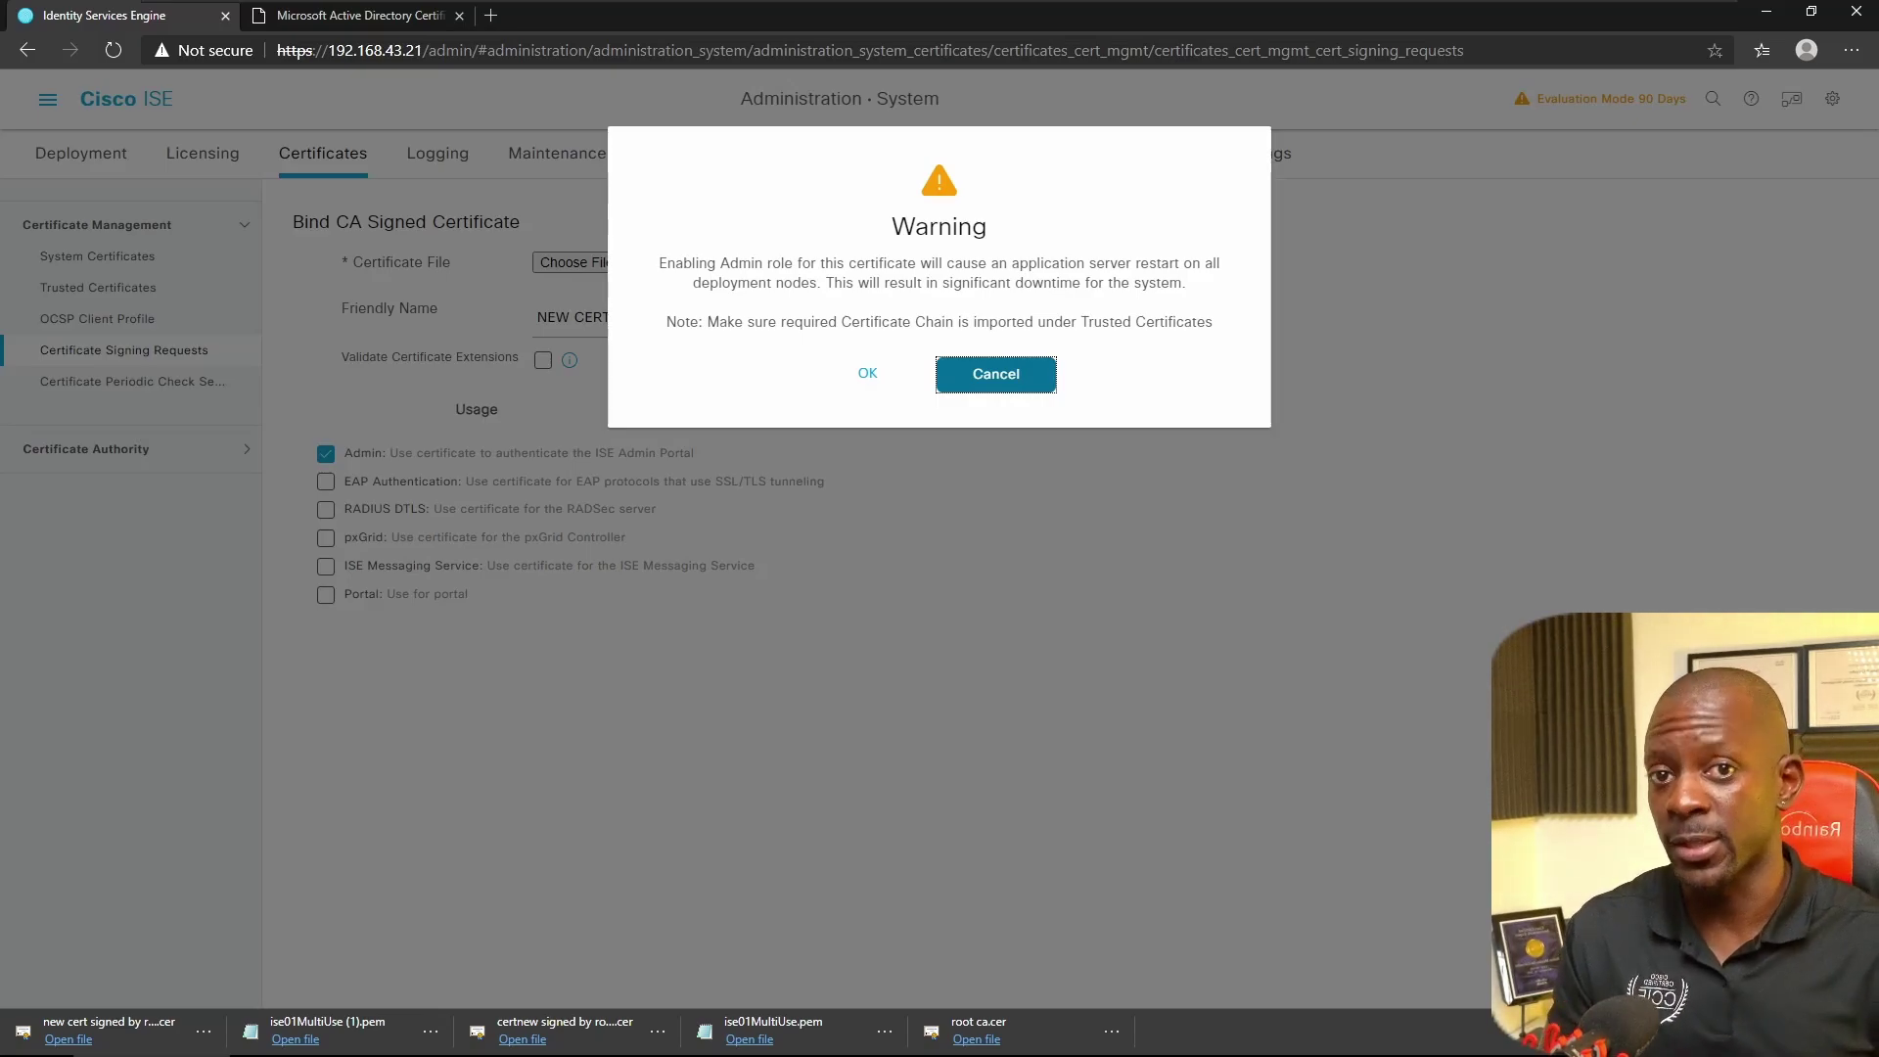
Accept the Admin warning and enable EAP Authentication, RADIUS DTLS and ISE Messaging Service usages
left_click(865, 376)
left_click(325, 481)
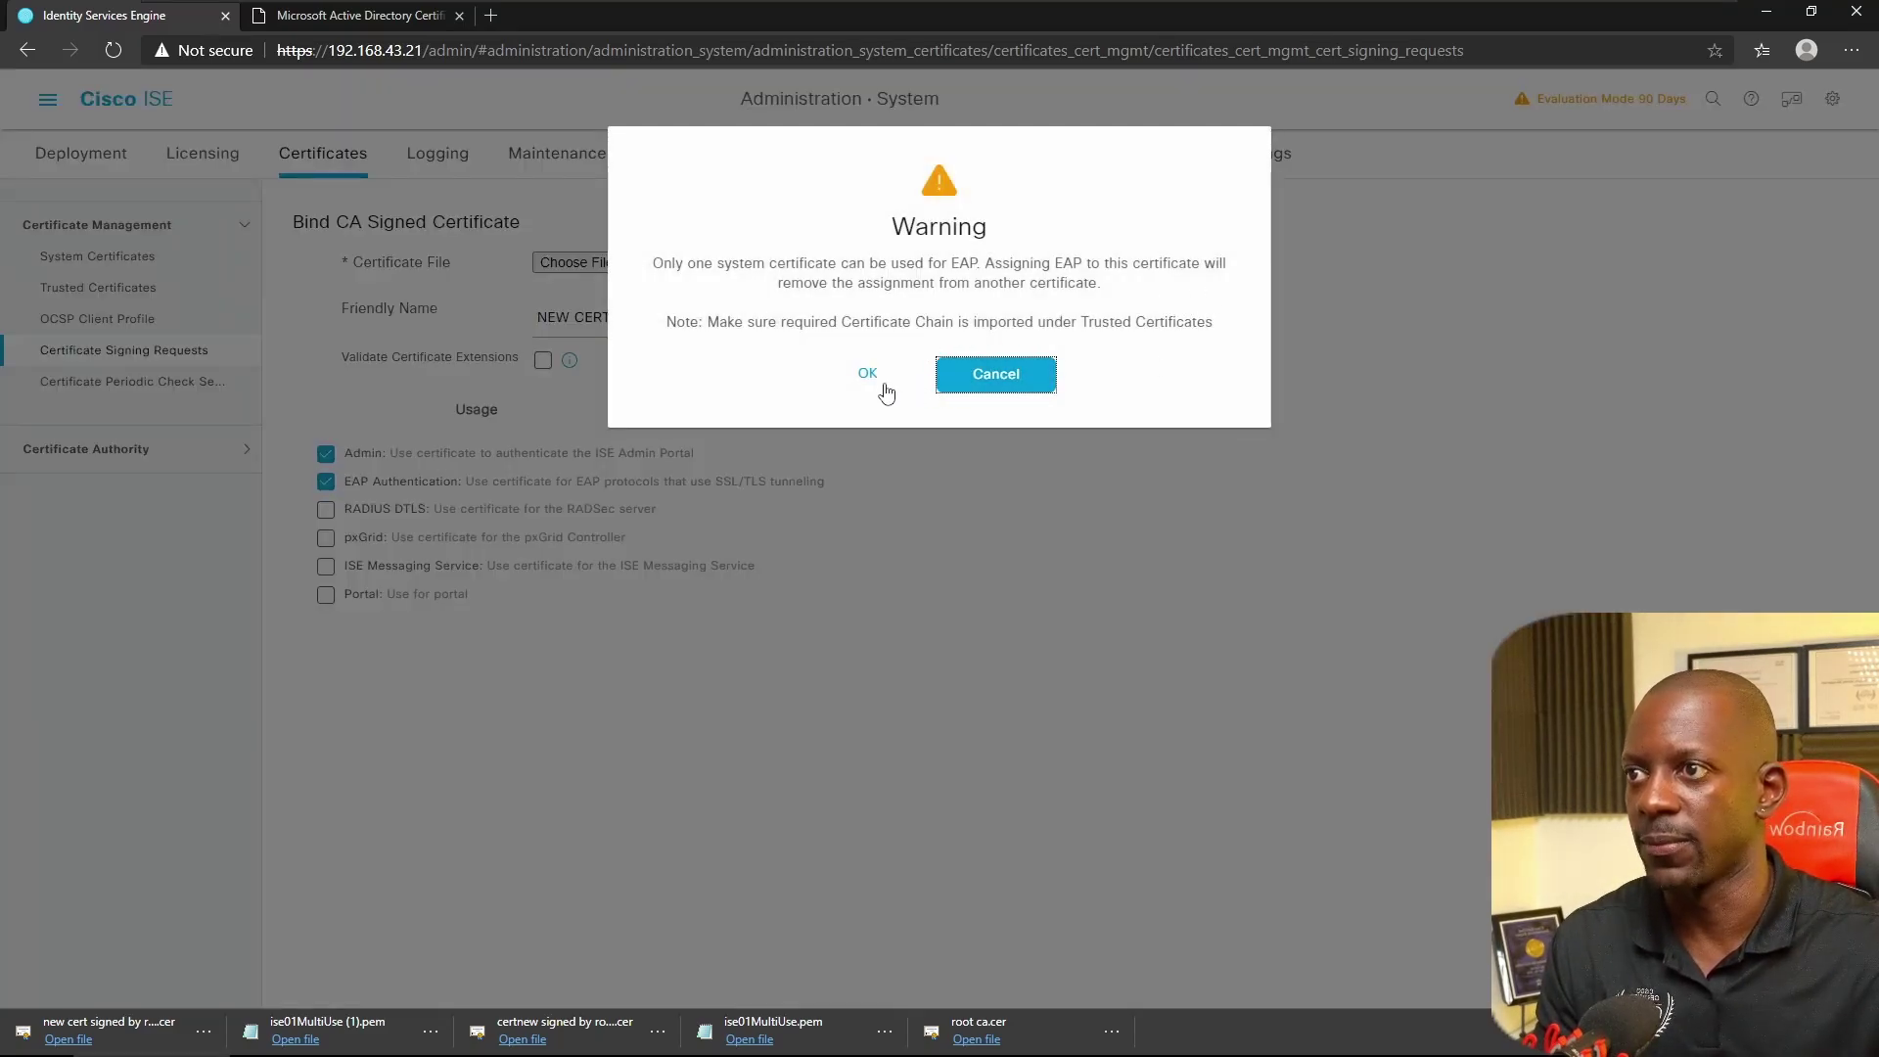
left_click(867, 373)
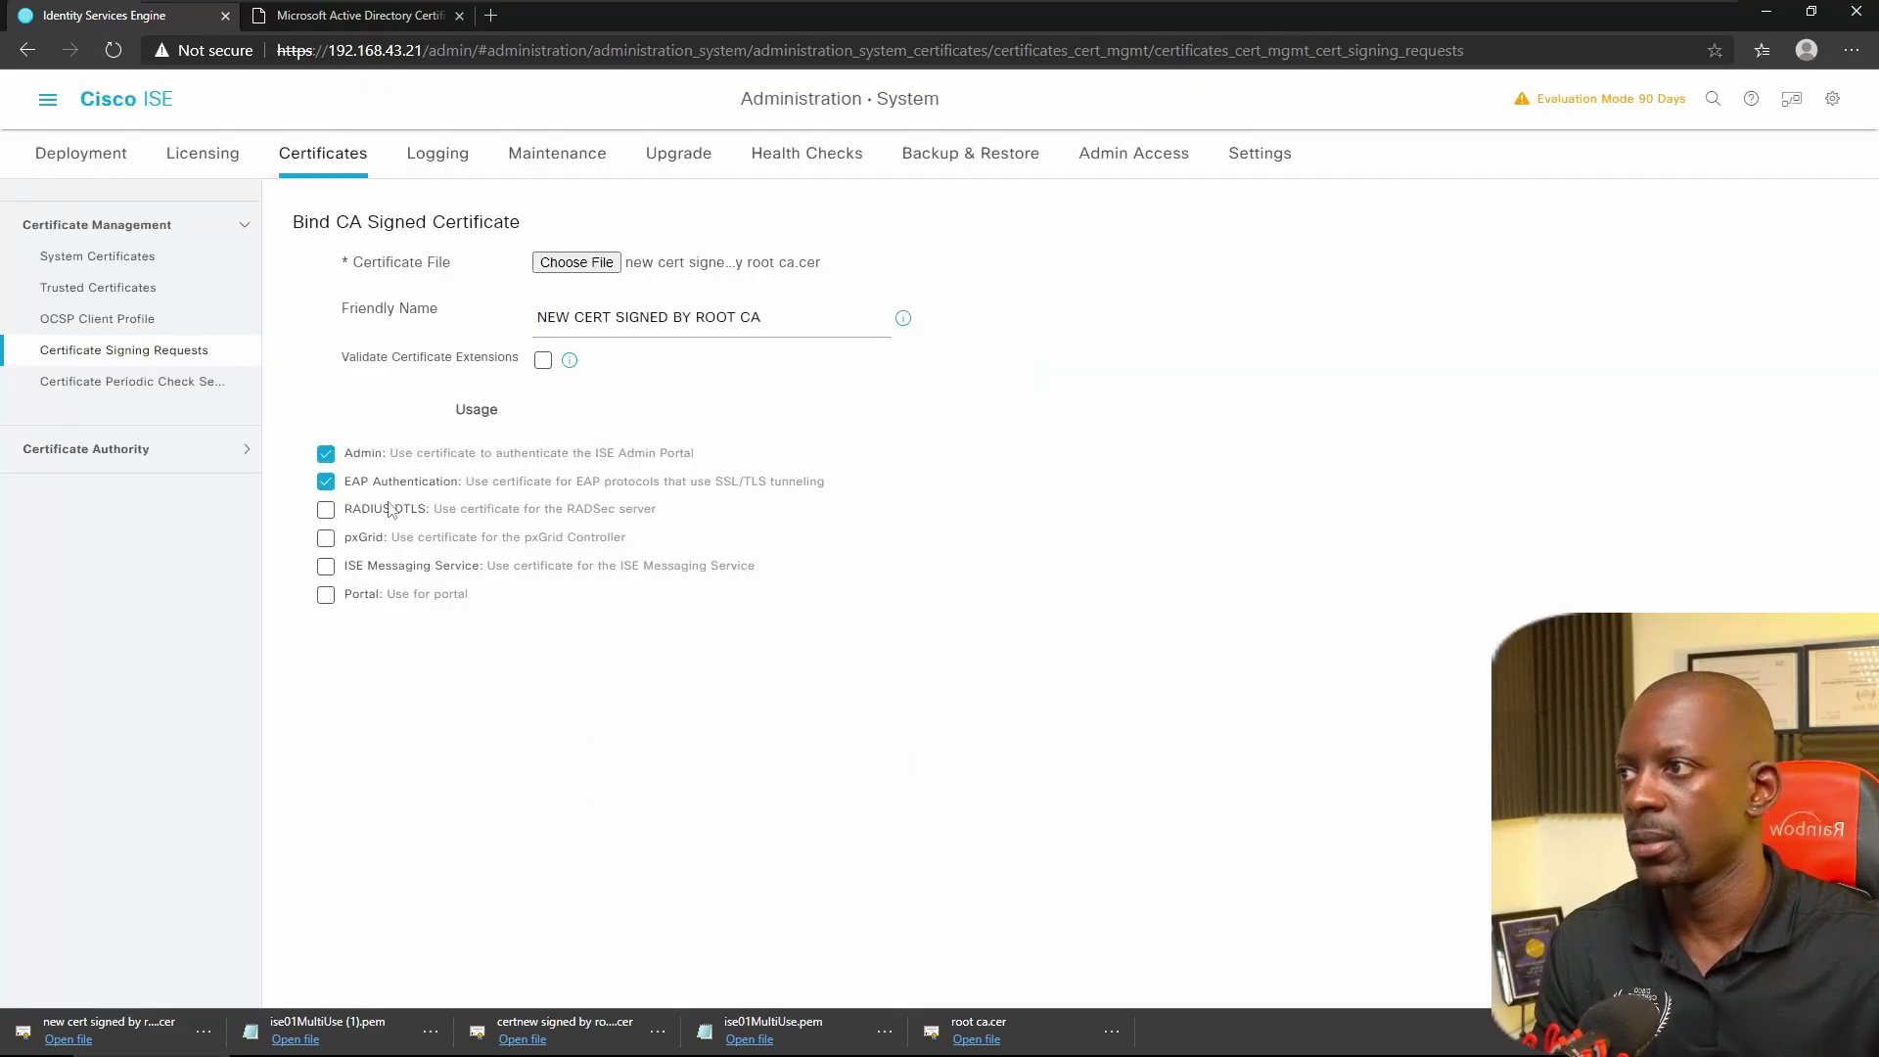
left_click(326, 509)
left_click(1026, 377)
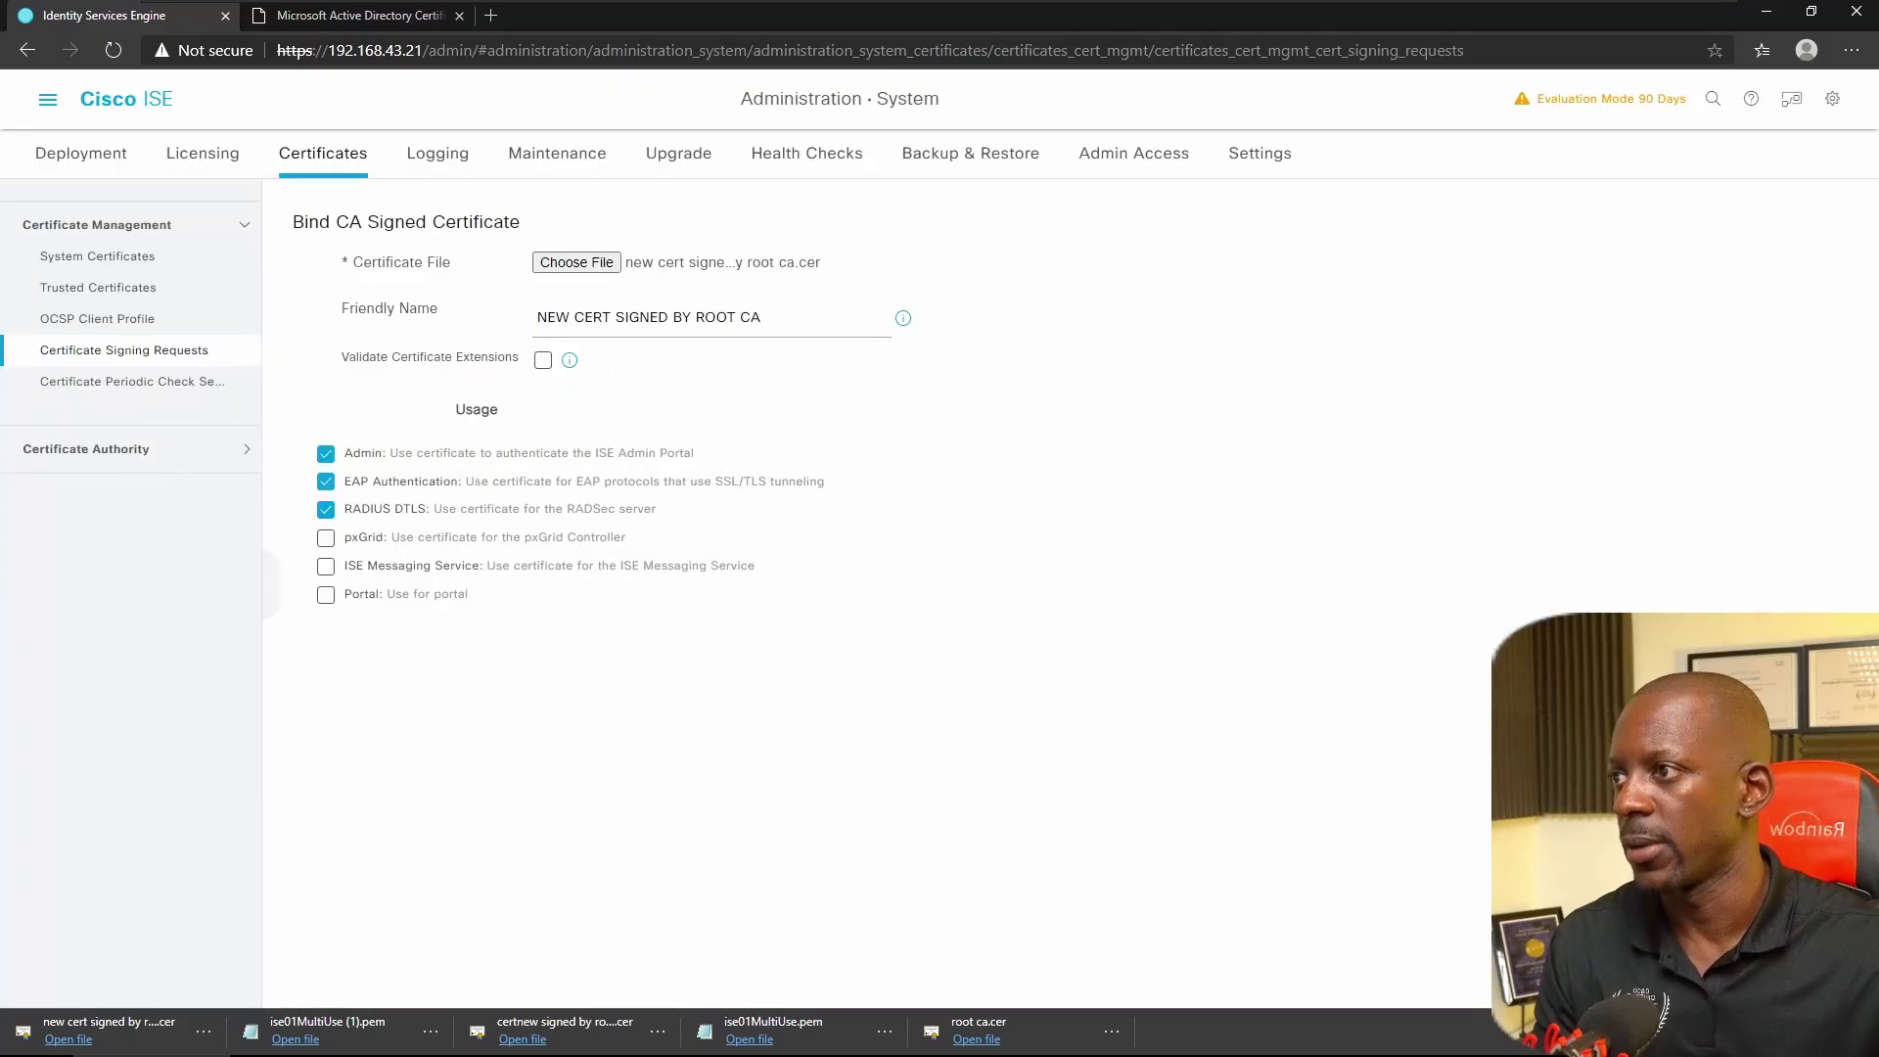
Enable Portal usage with the Default Portal Certificate Group tag and submit the certificate
left_click(326, 594)
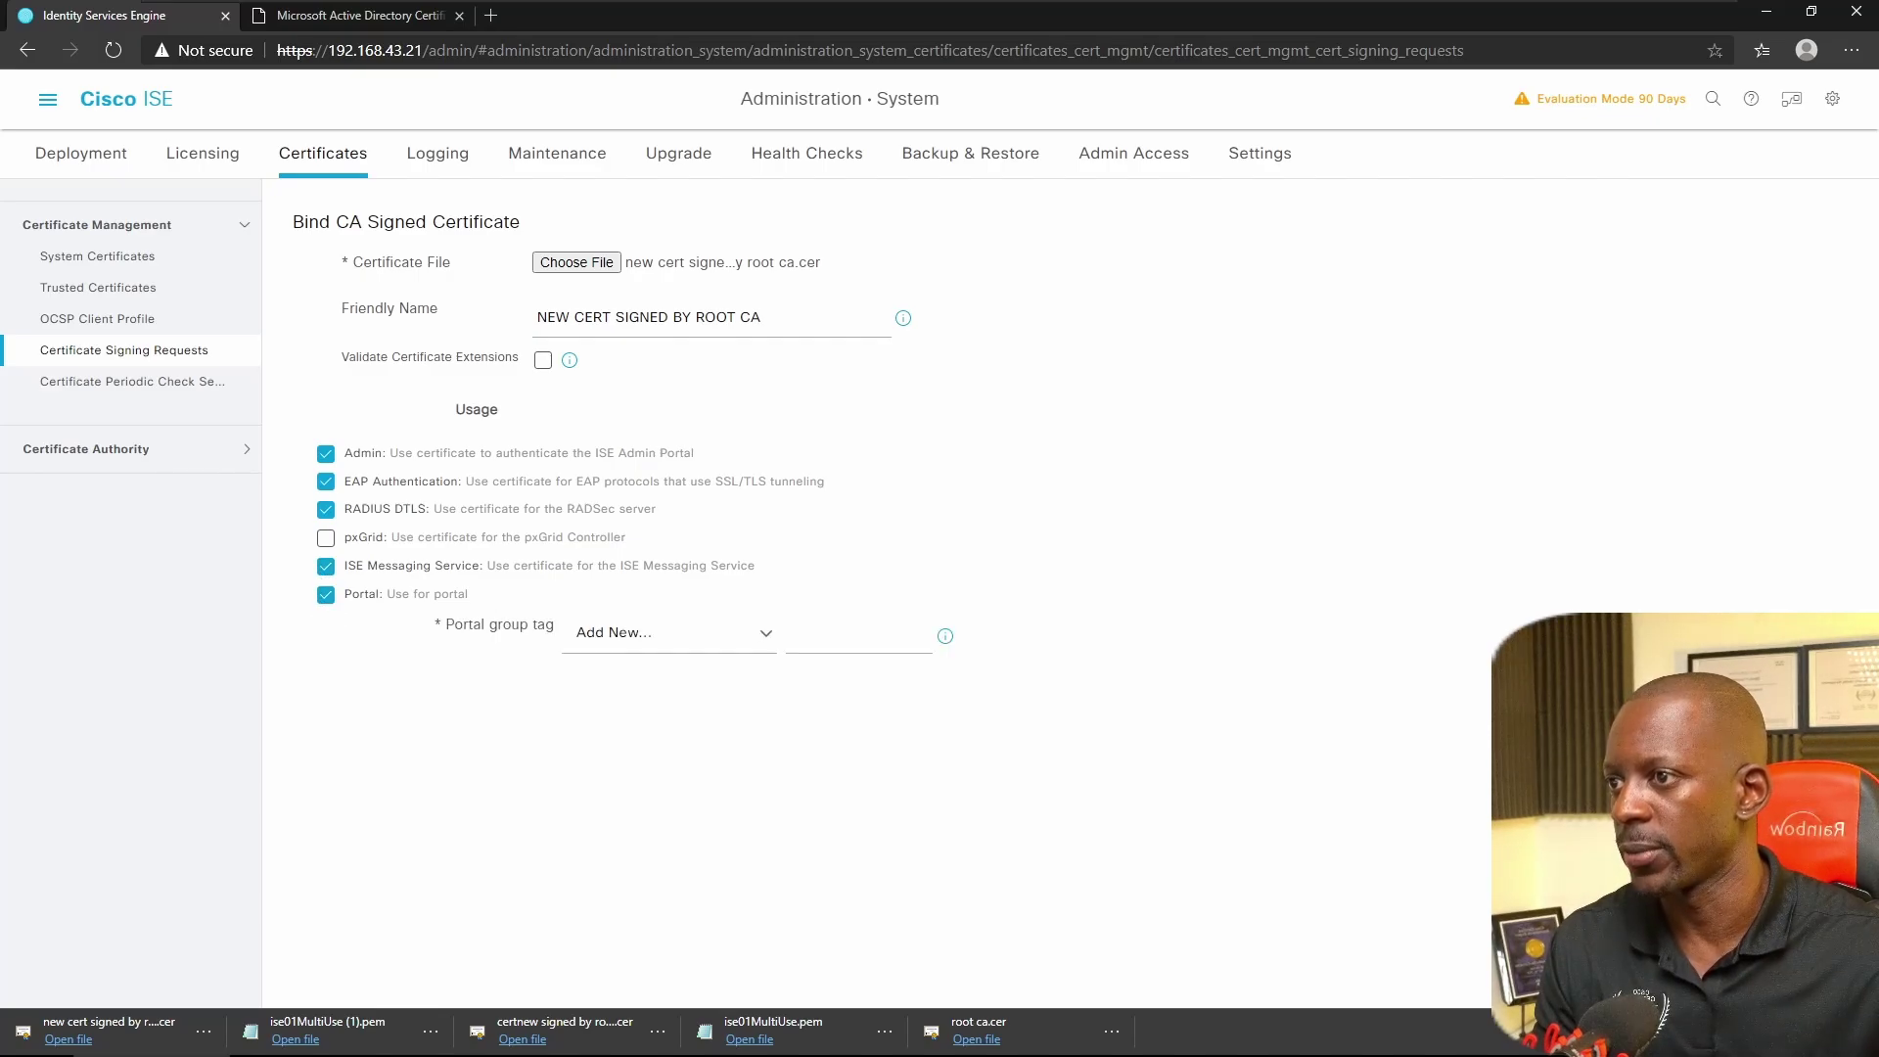
left_click(768, 641)
left_click(671, 725)
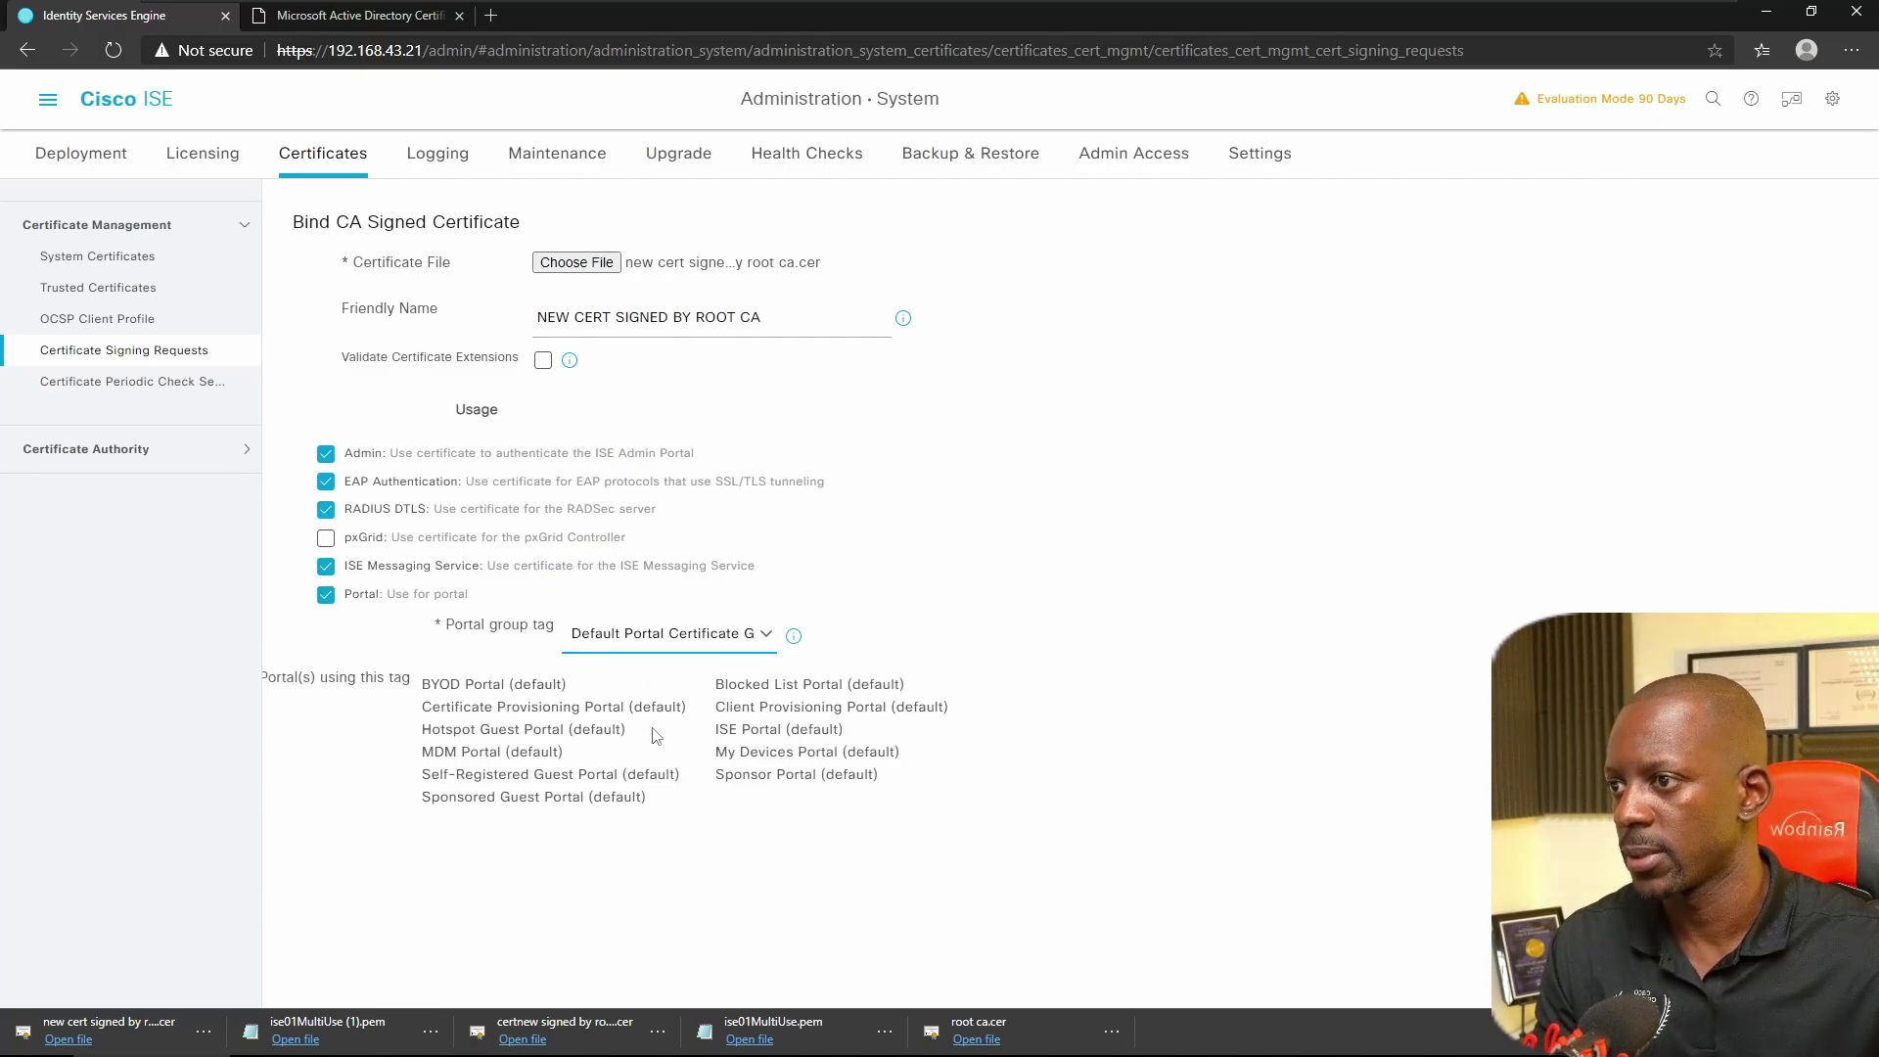
left_click(1810, 964)
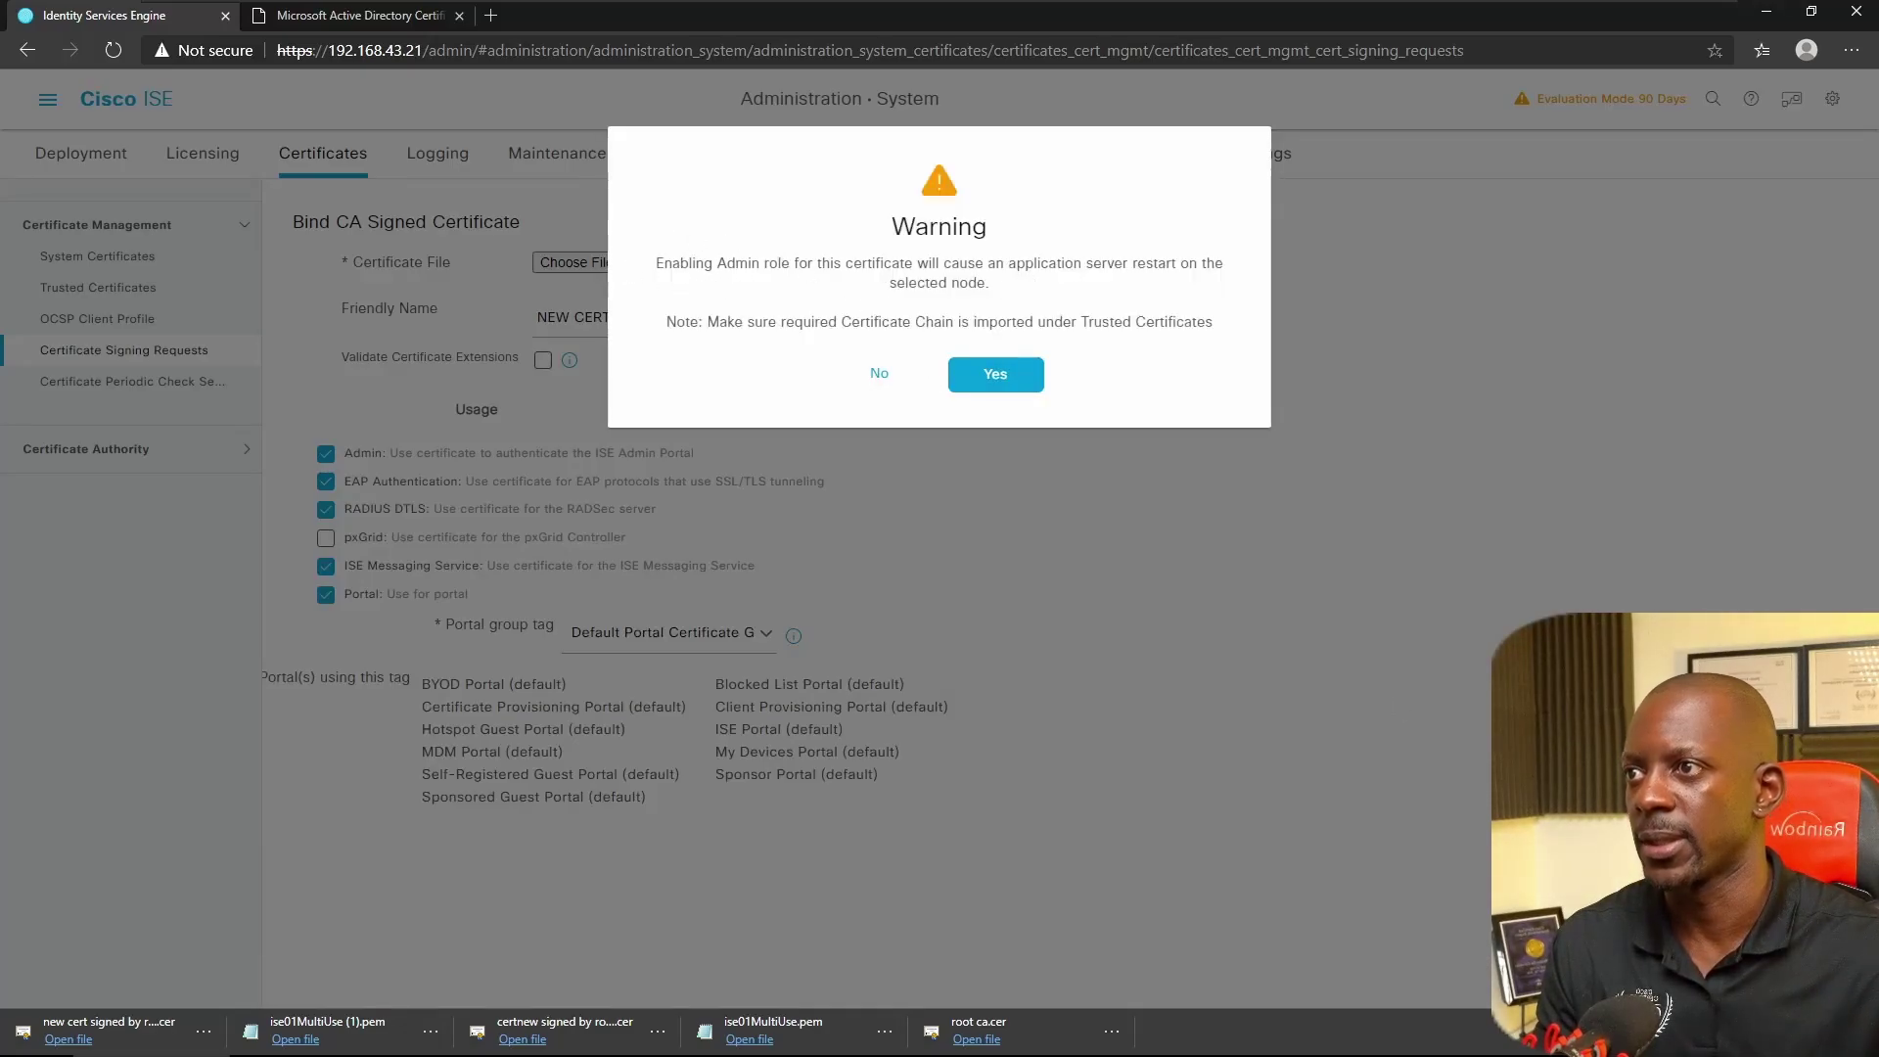
Confirm the application server restart, the long validity period and the portal tag reassignment
left_click(983, 376)
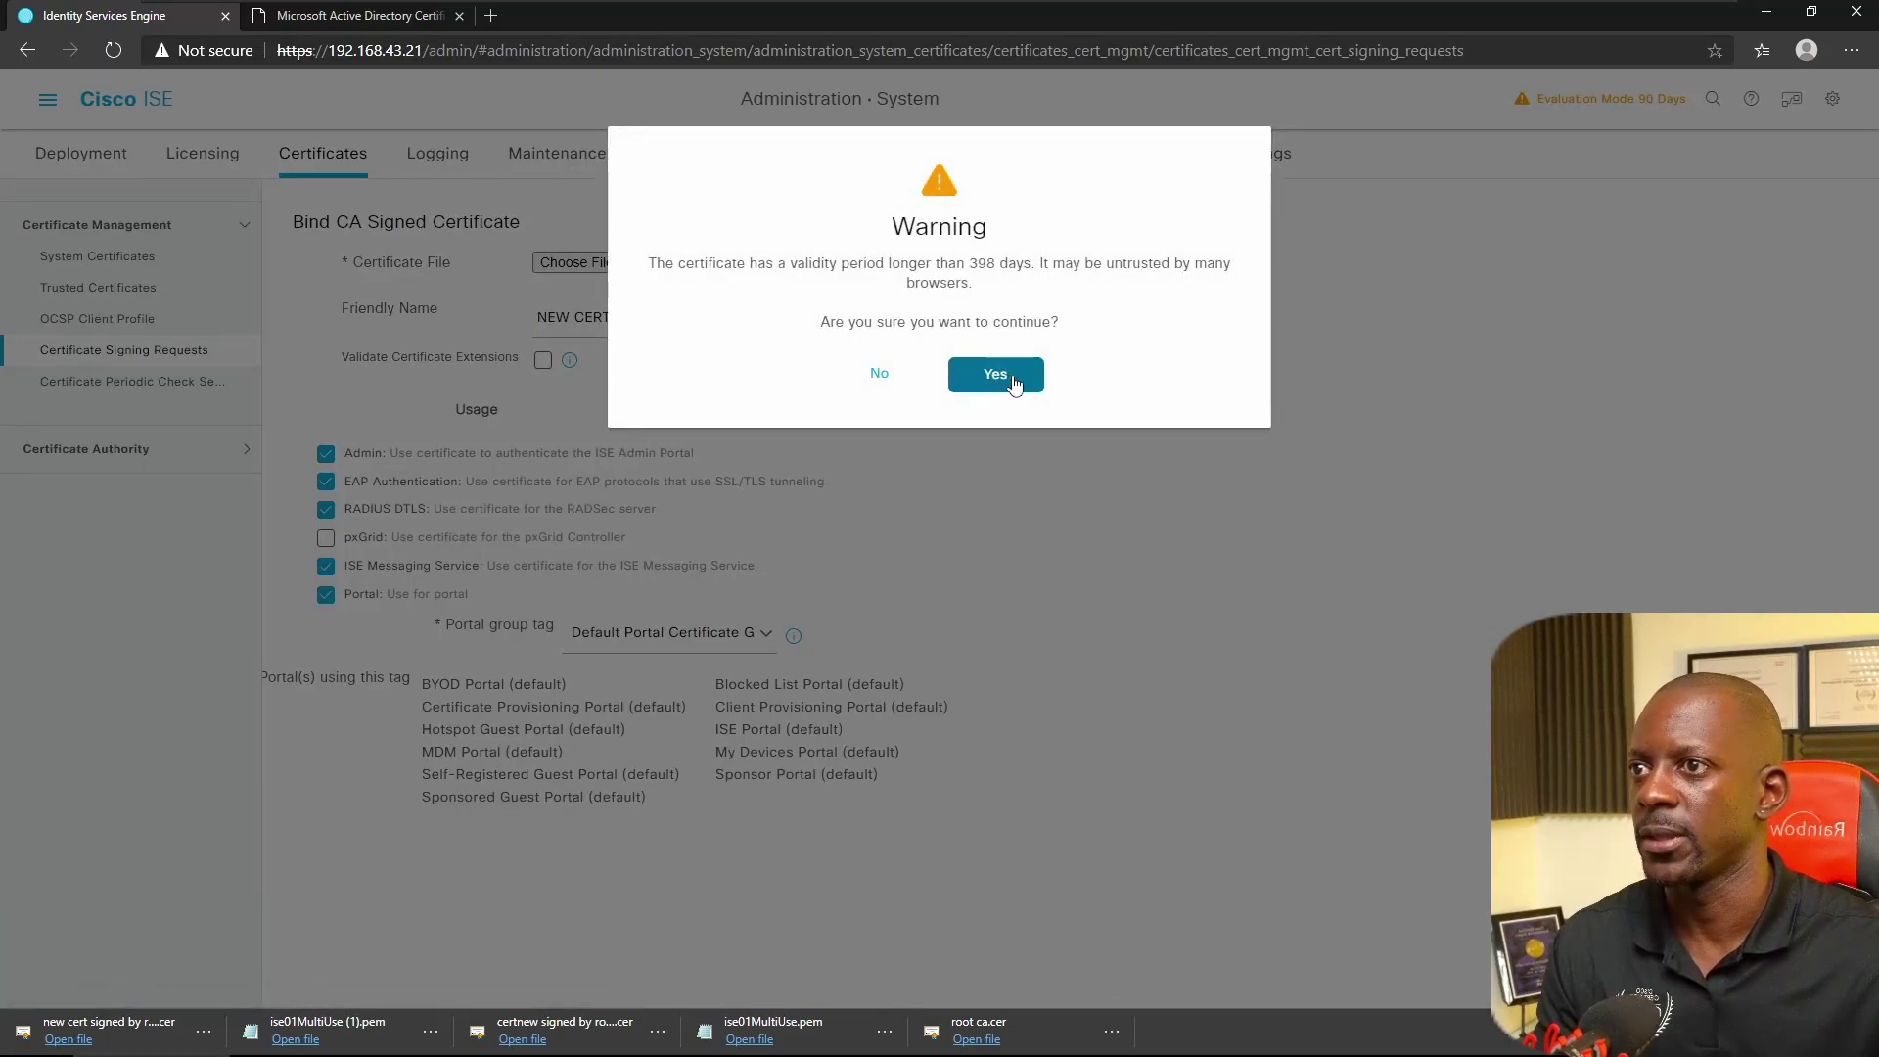
left_click(1006, 382)
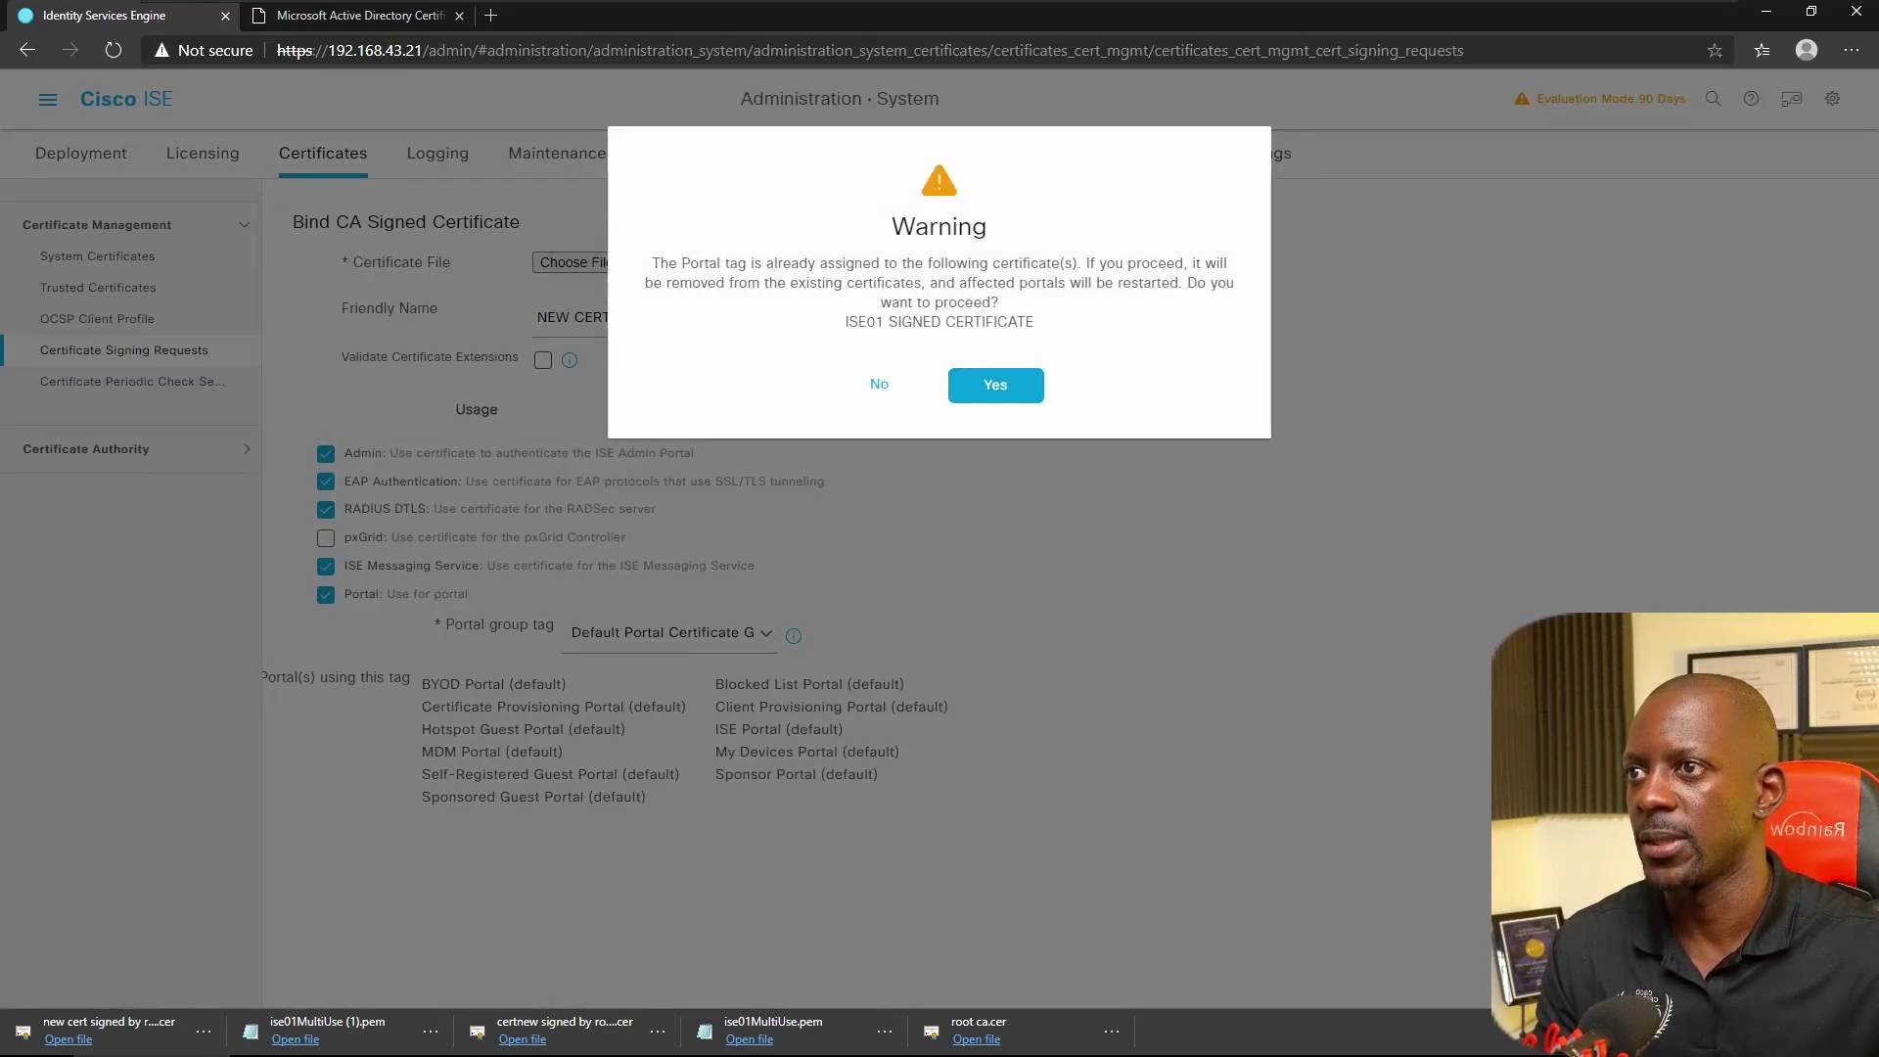
left_click(981, 385)
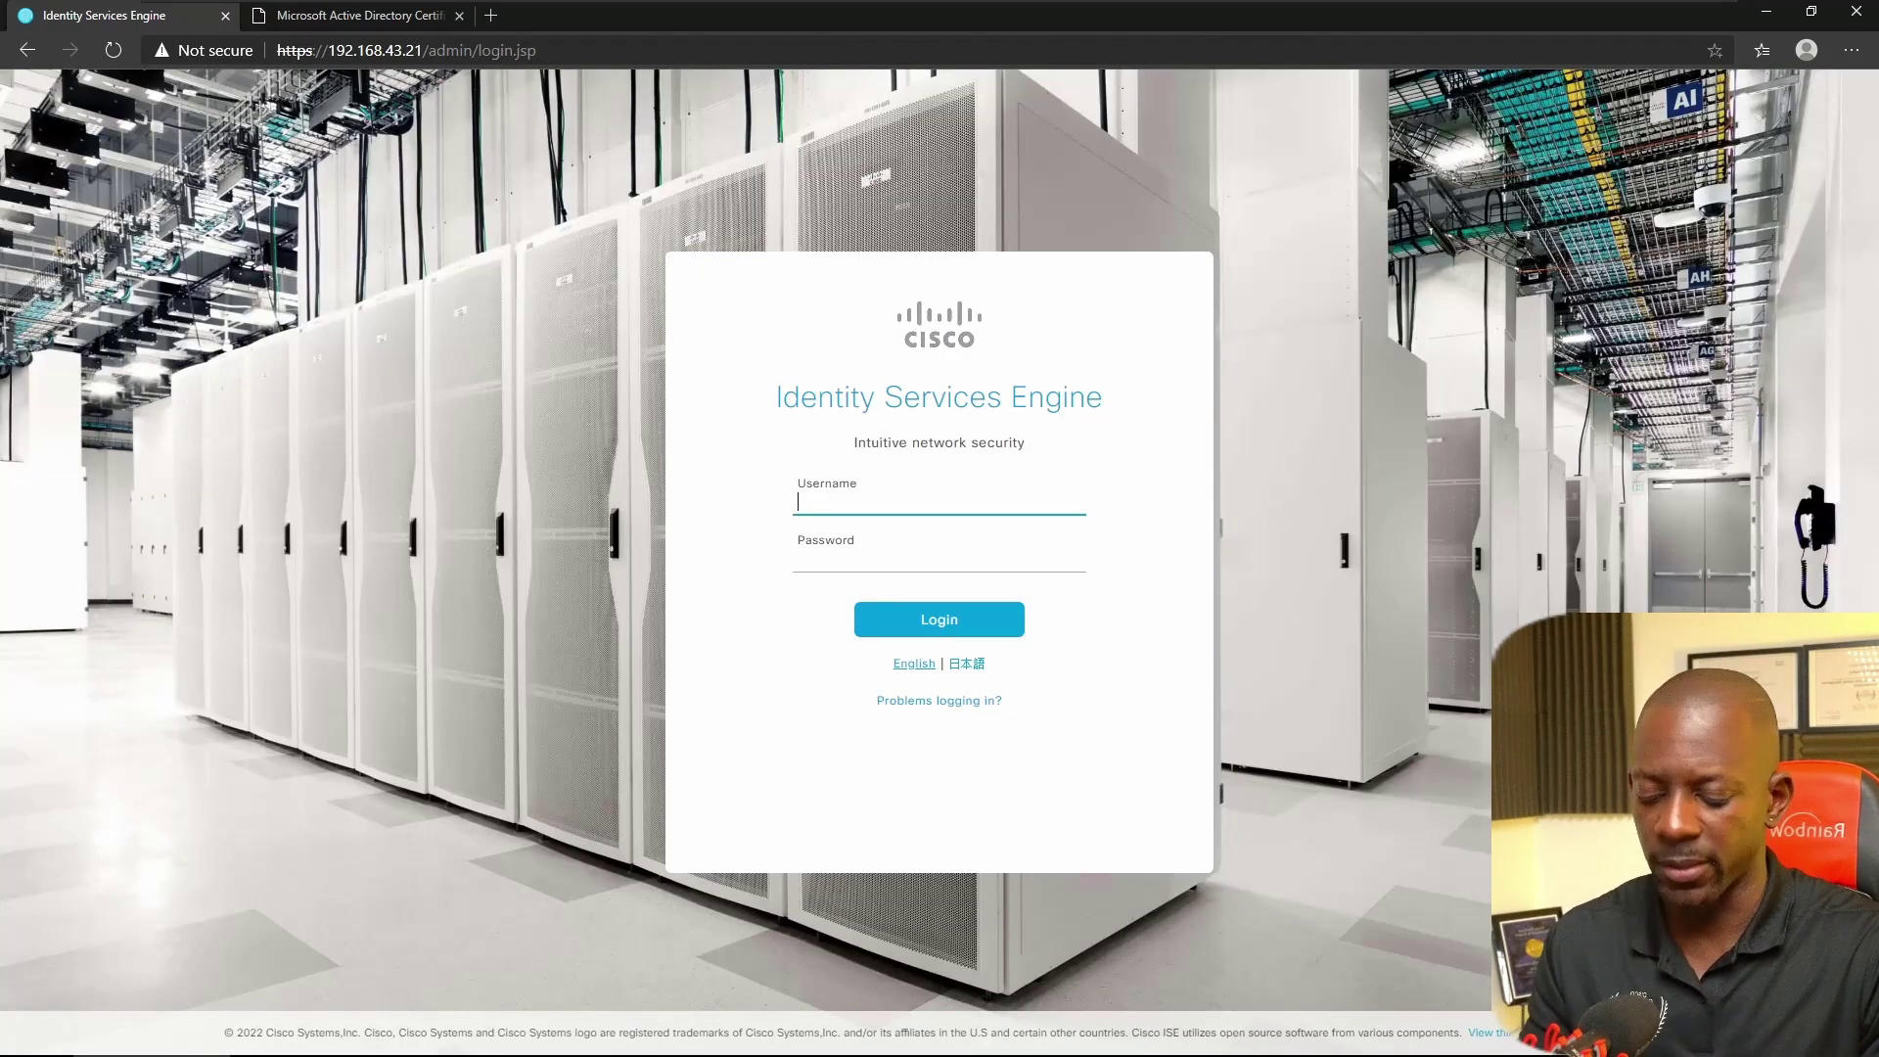
Log back in as admin with the account password and open the main navigation menu
type("admin")
key("Tab")
type("****")
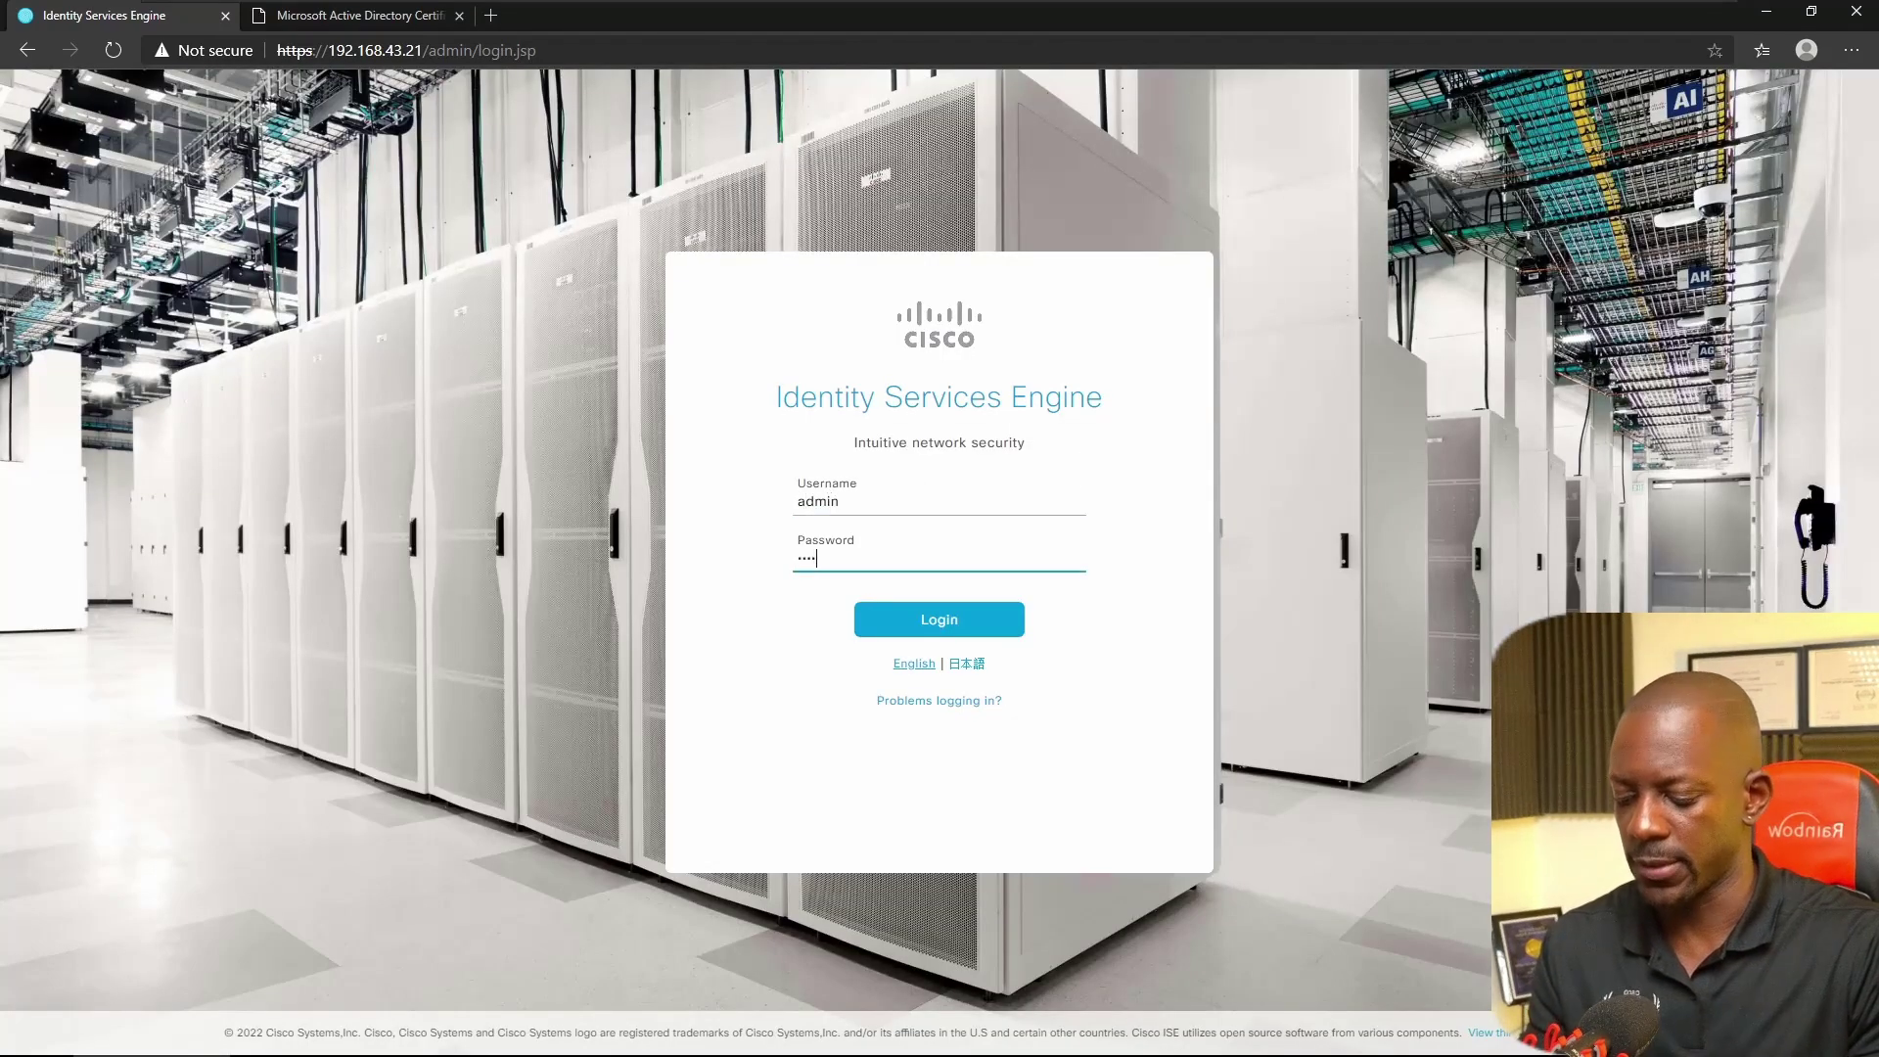
type("****")
key("Return")
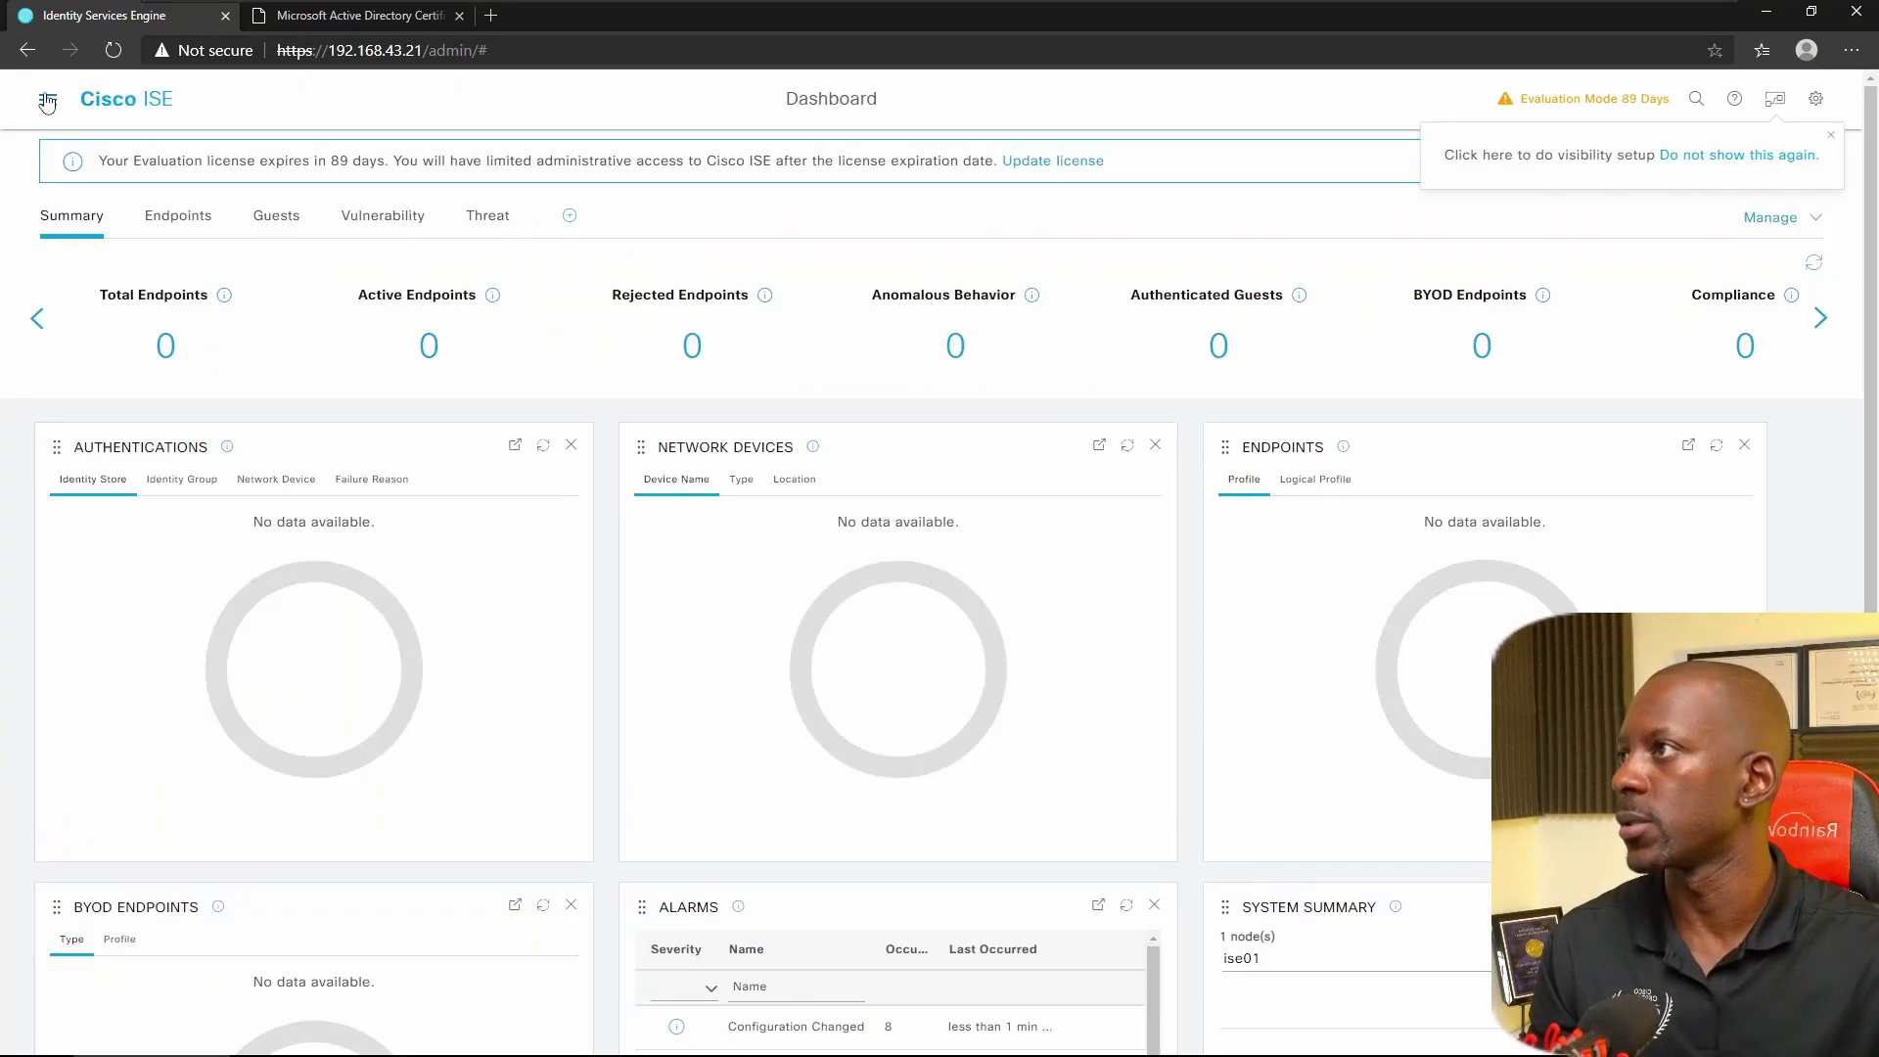
left_click(47, 98)
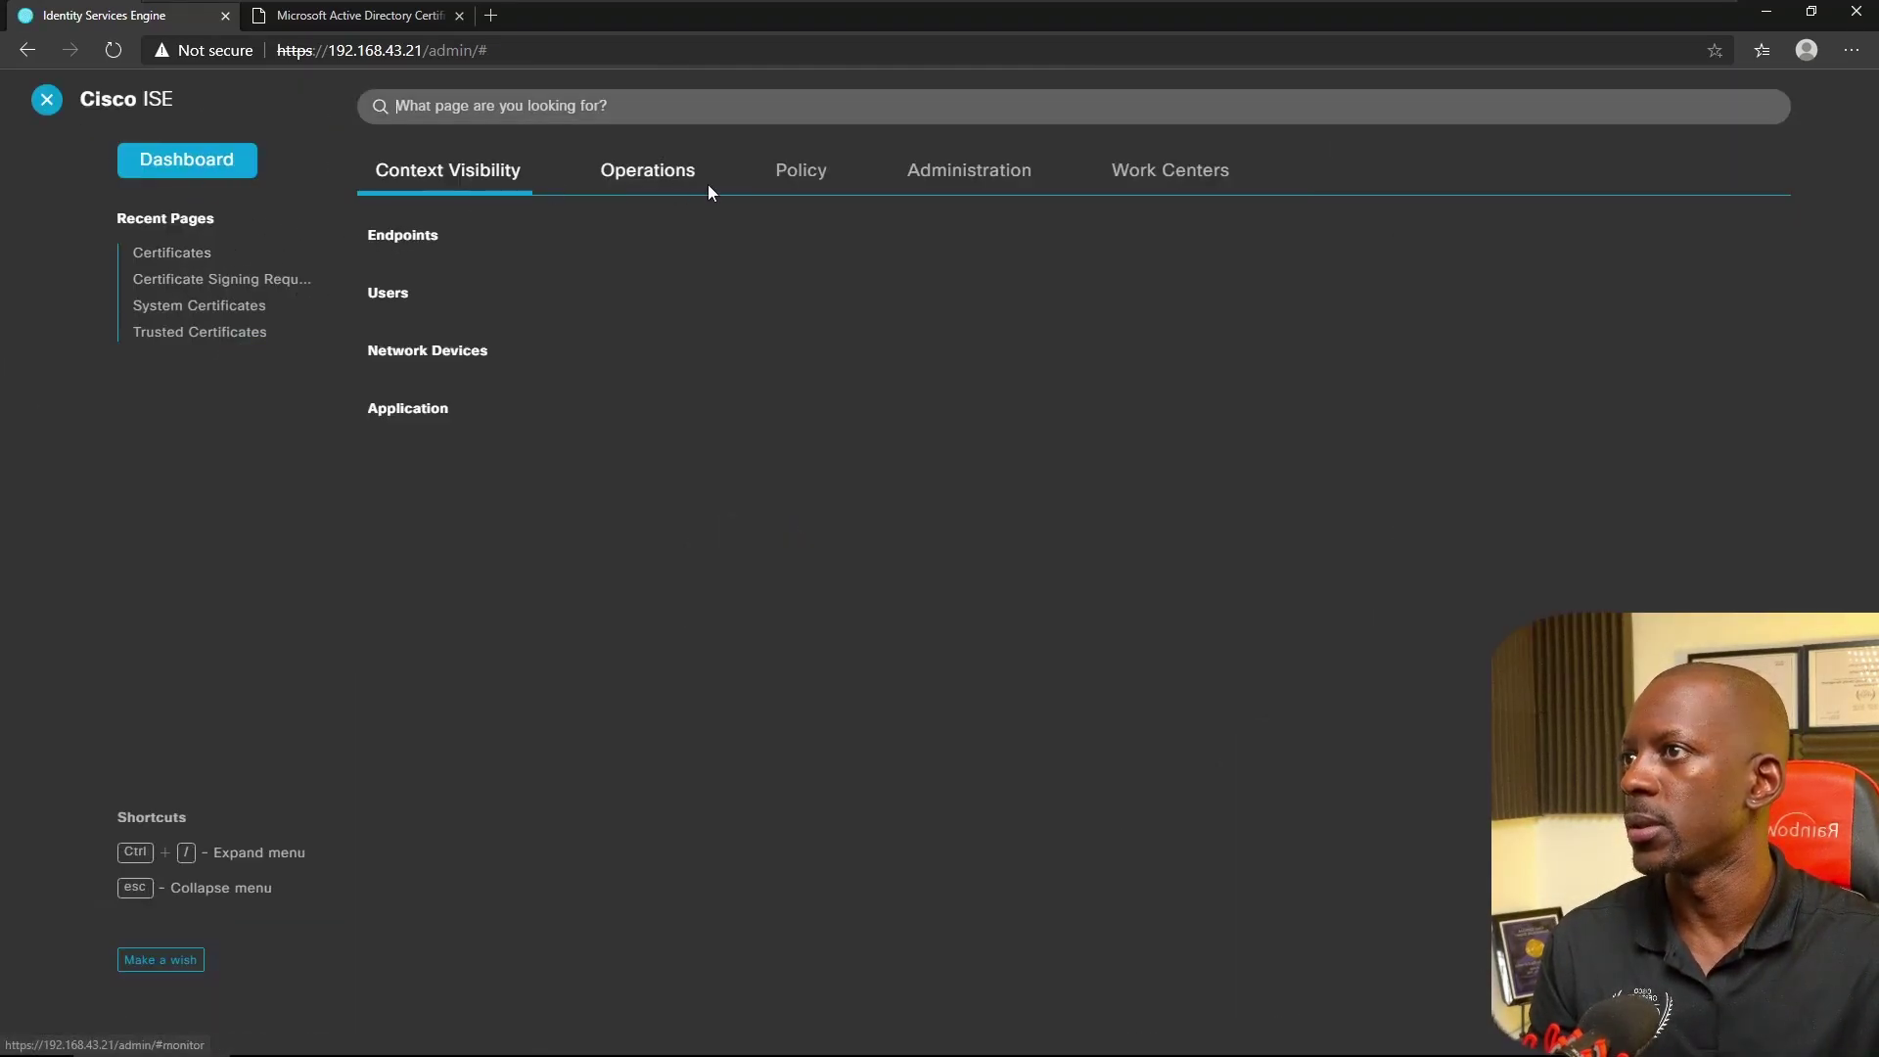
In System Certificates, select NEW CERT SIGNED BY ROOT CA and review its details and hierarchy
left_click(172, 254)
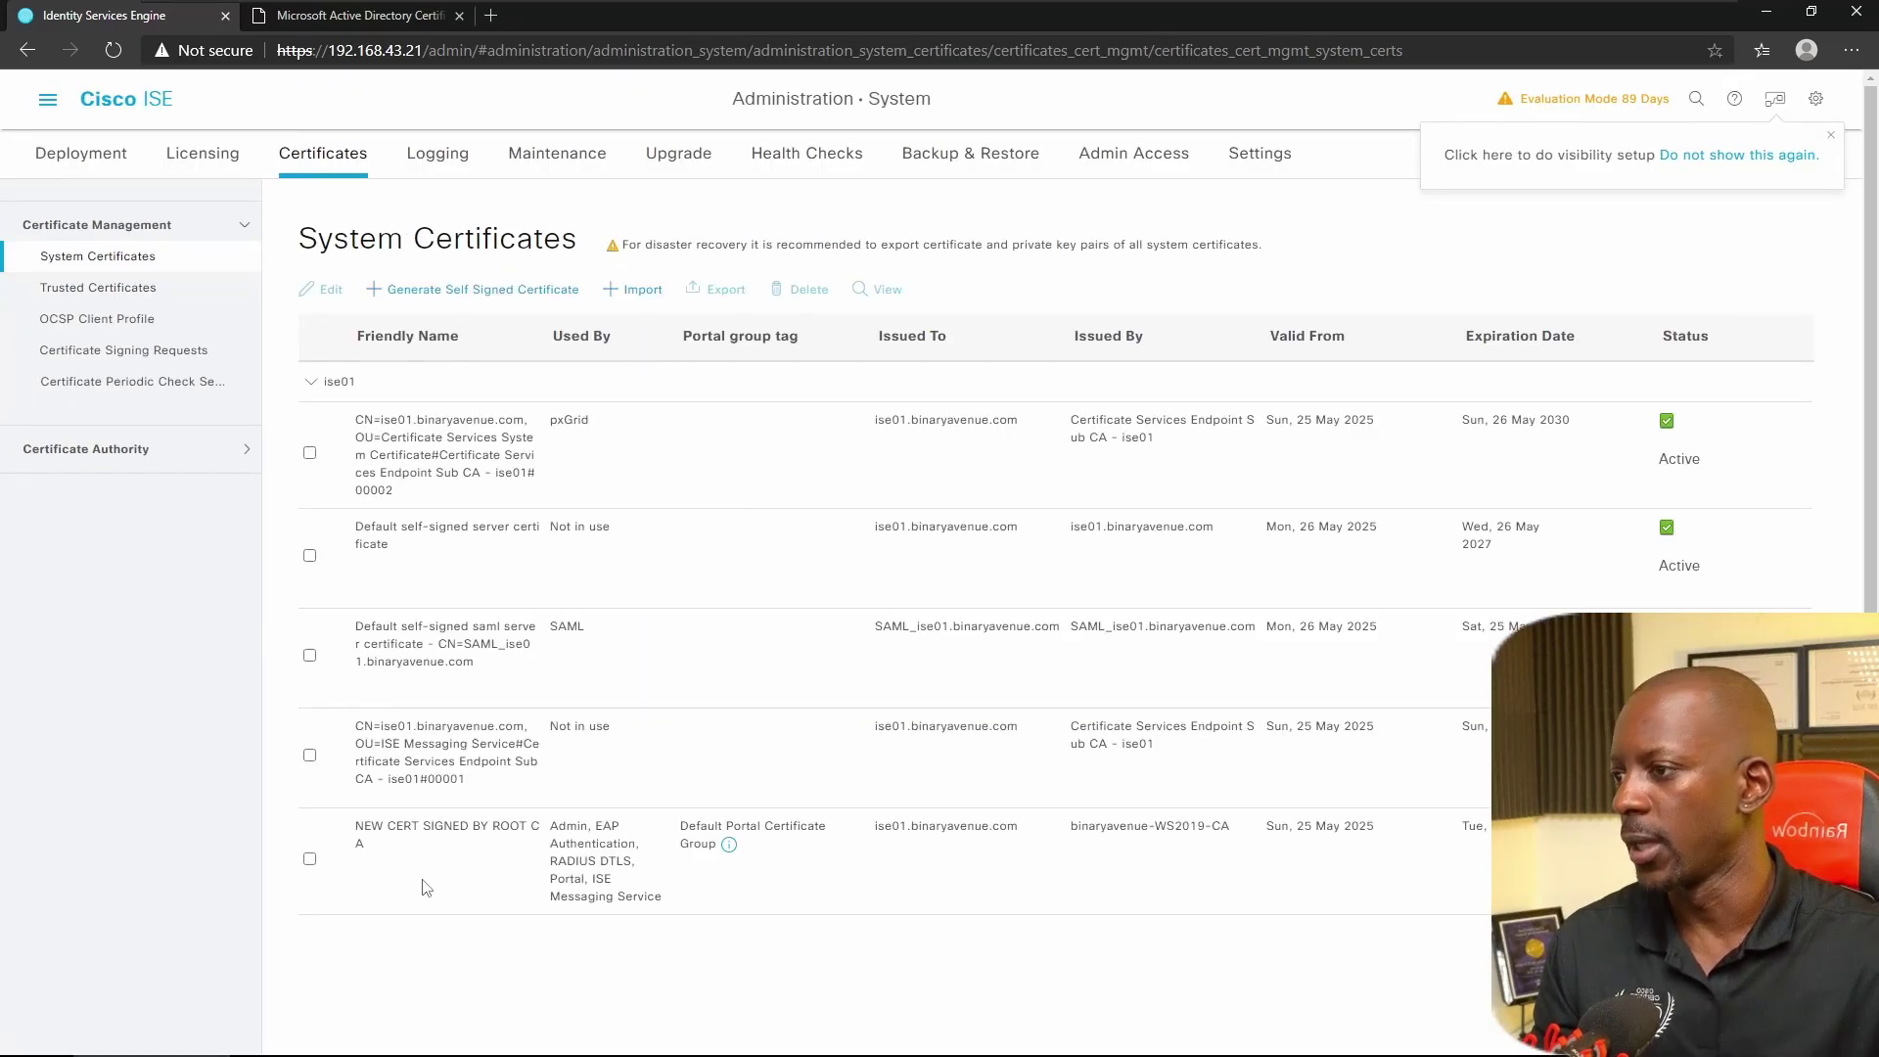
left_click_drag(363, 826, 469, 856)
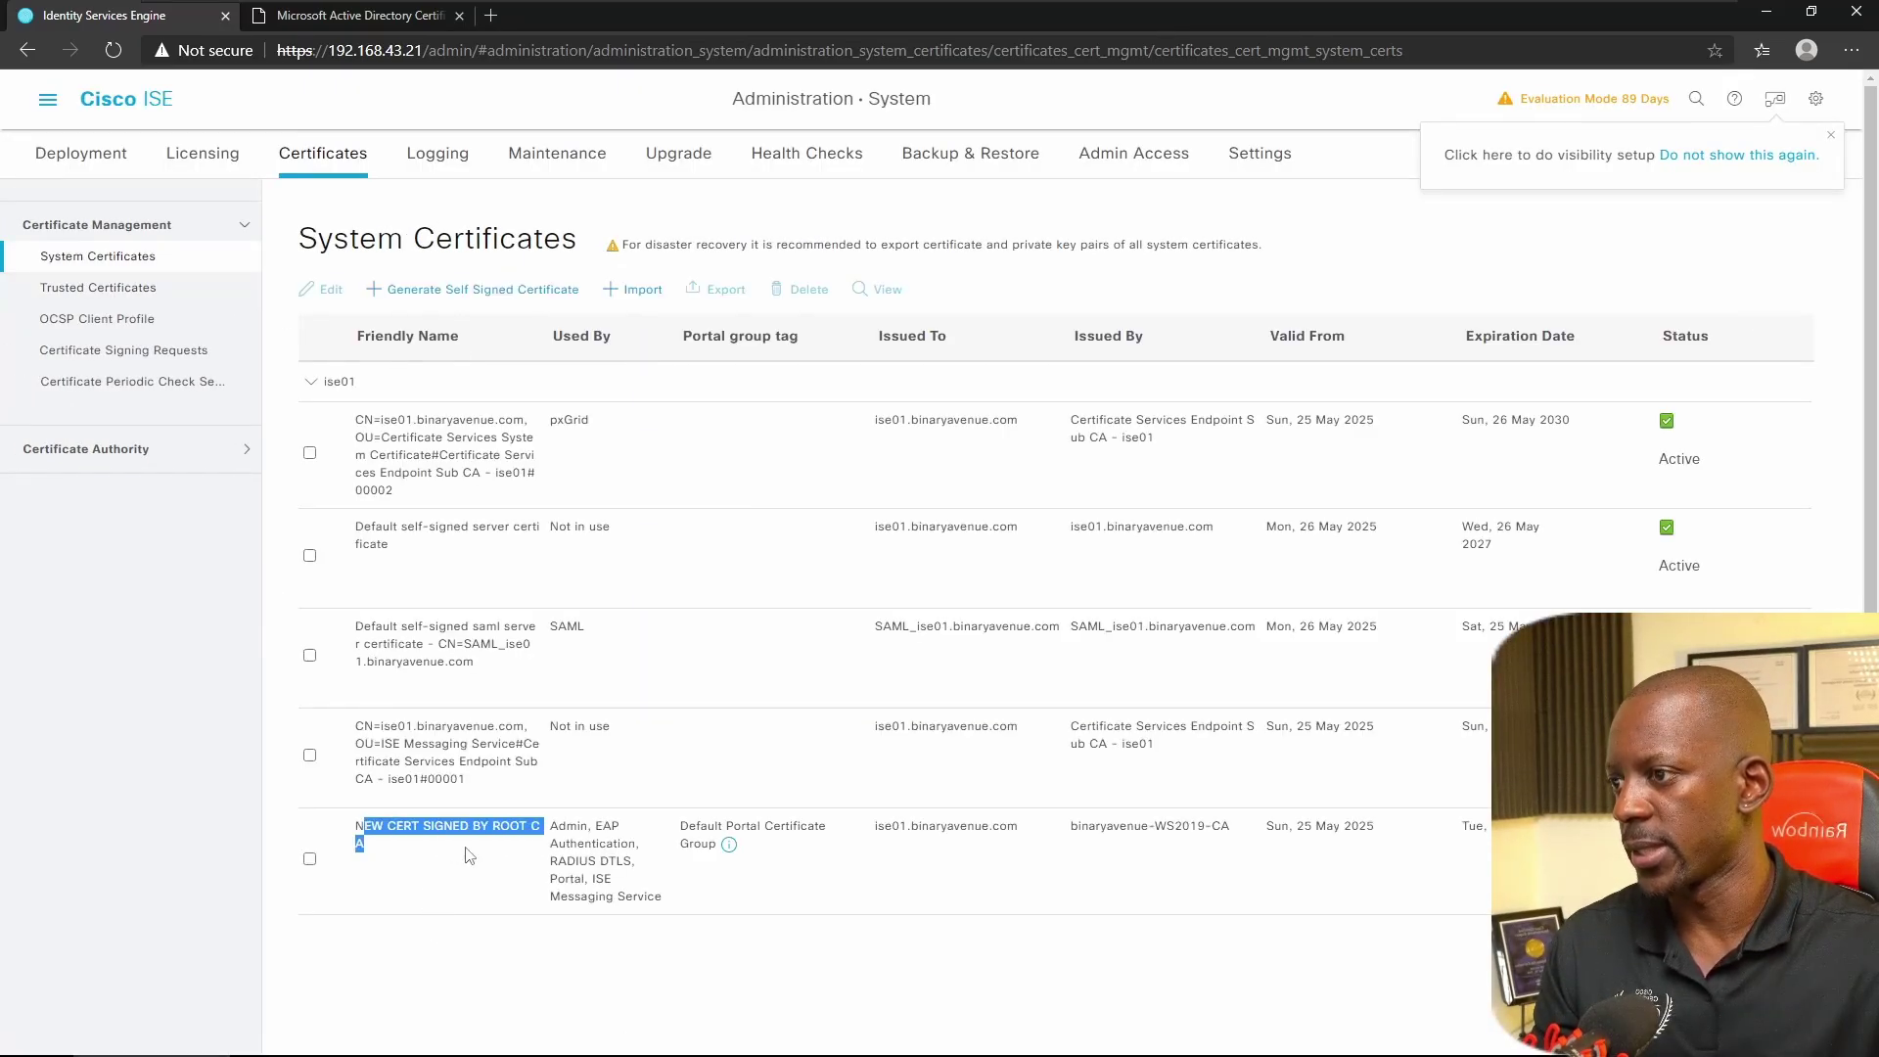
left_click(309, 858)
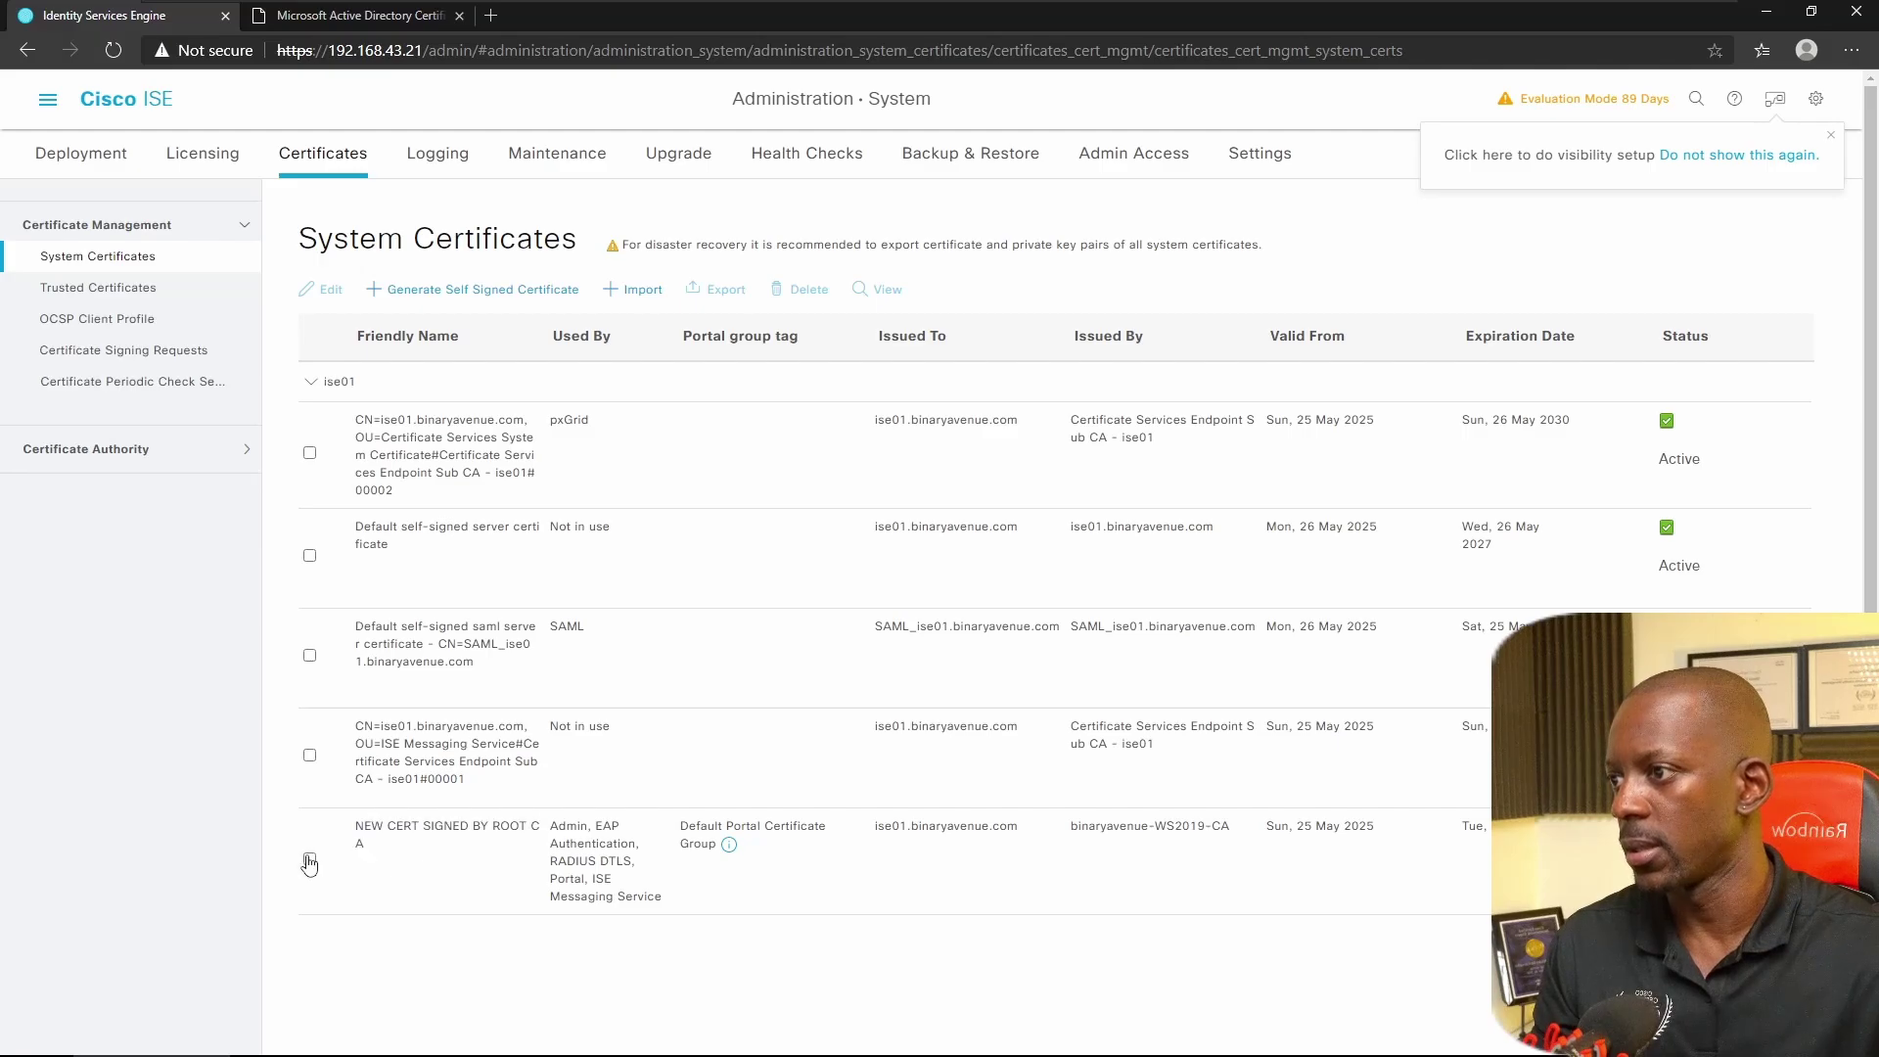
left_click(873, 288)
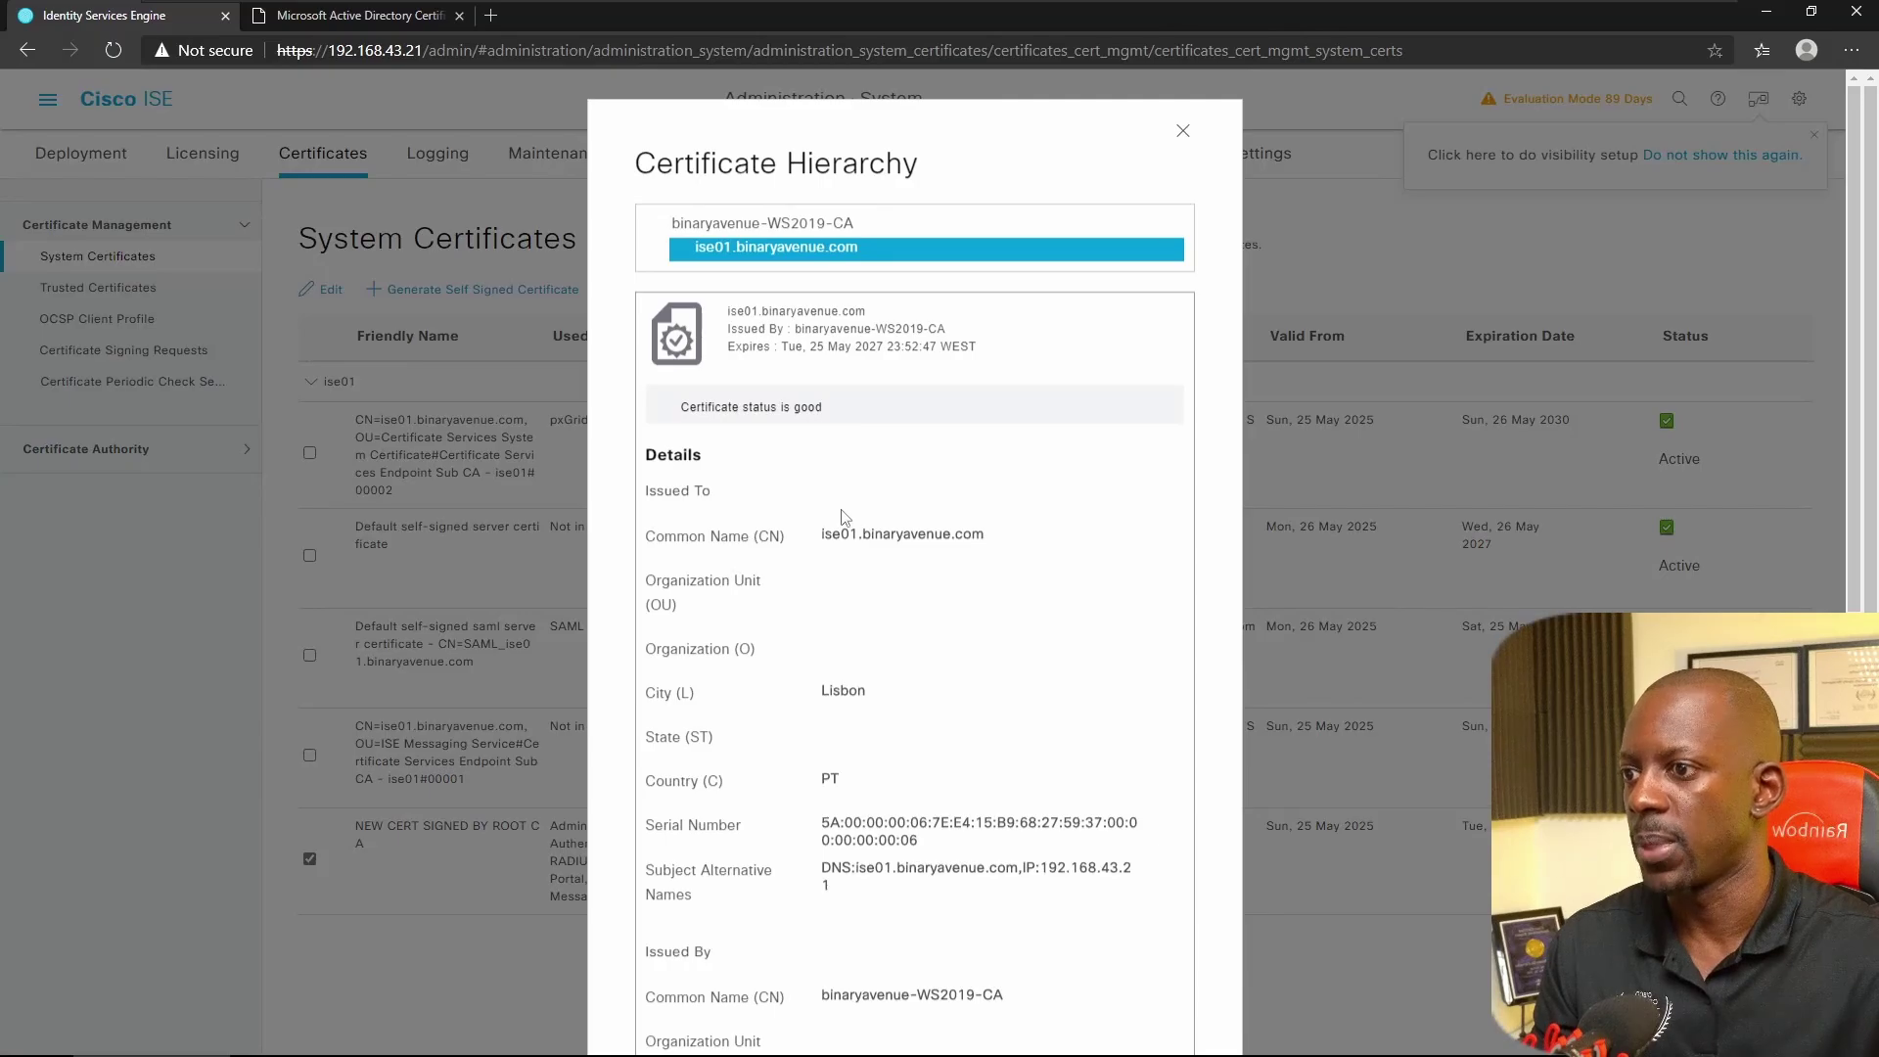
scroll(843, 516, "down", 8)
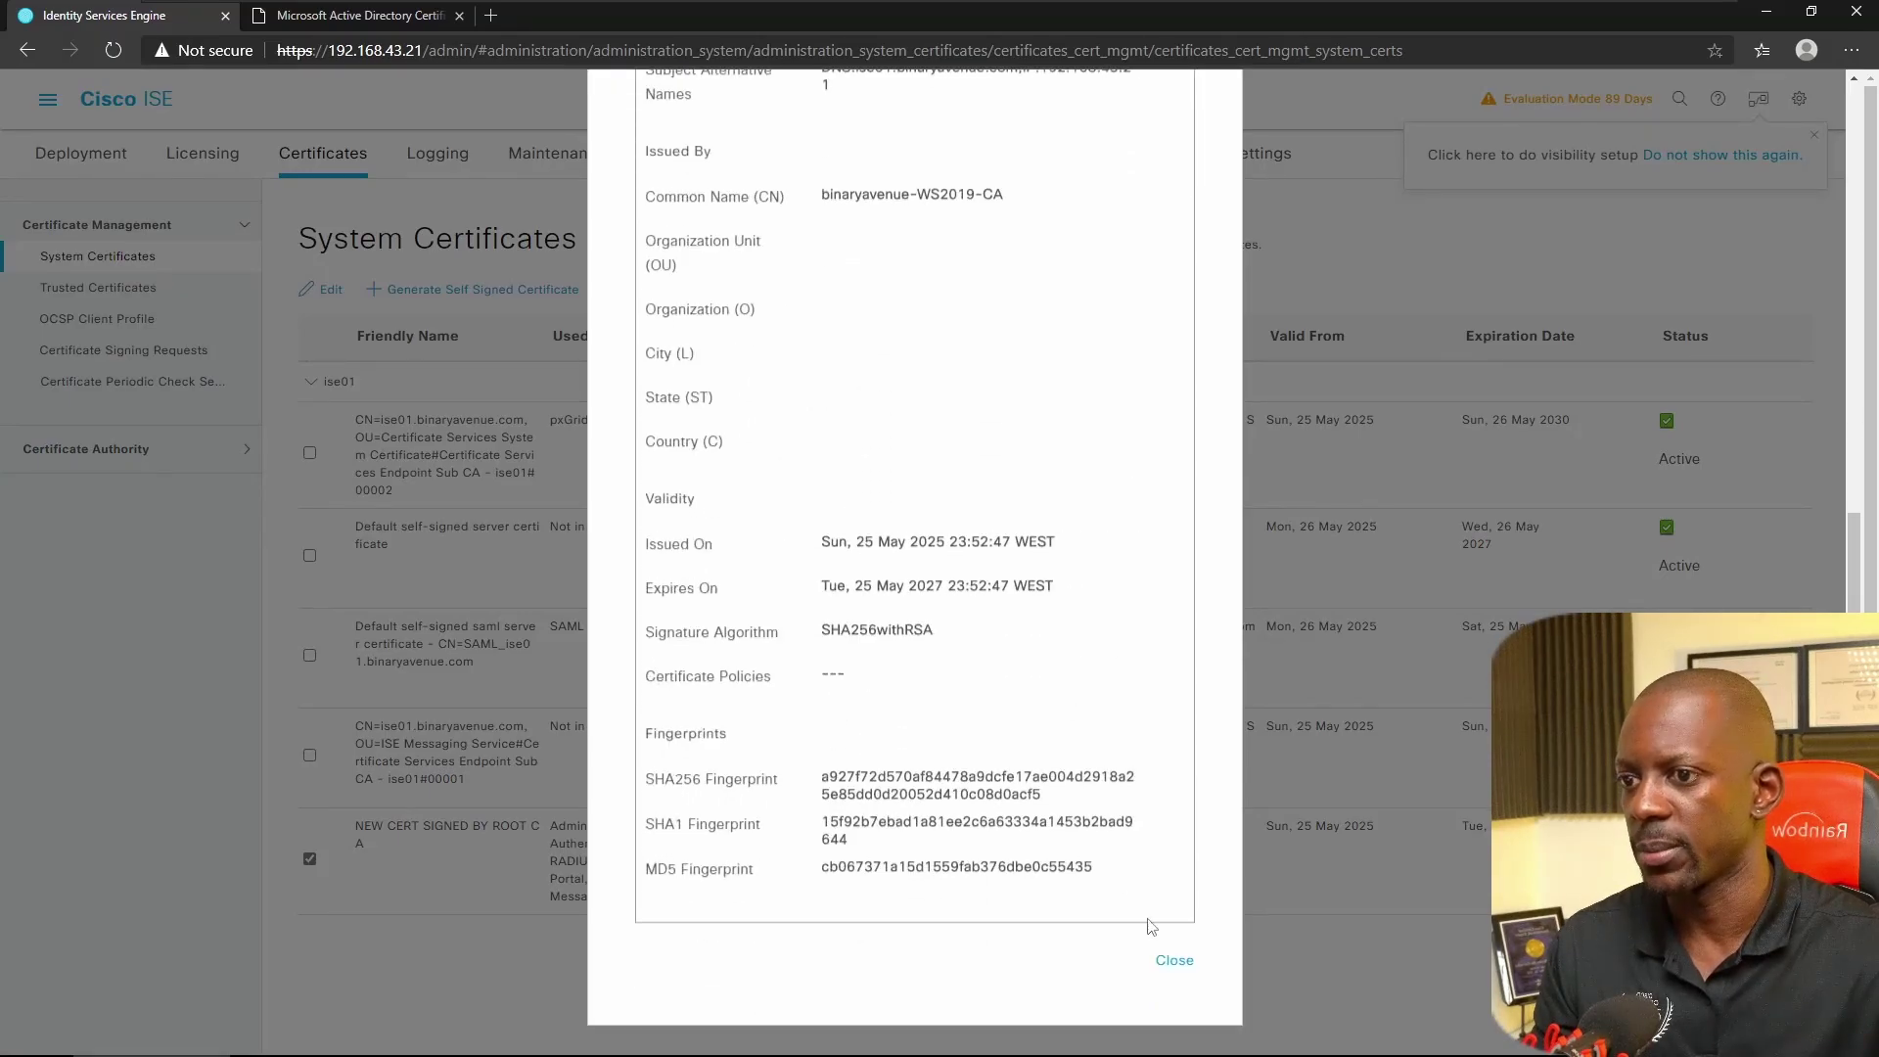
left_click(1174, 960)
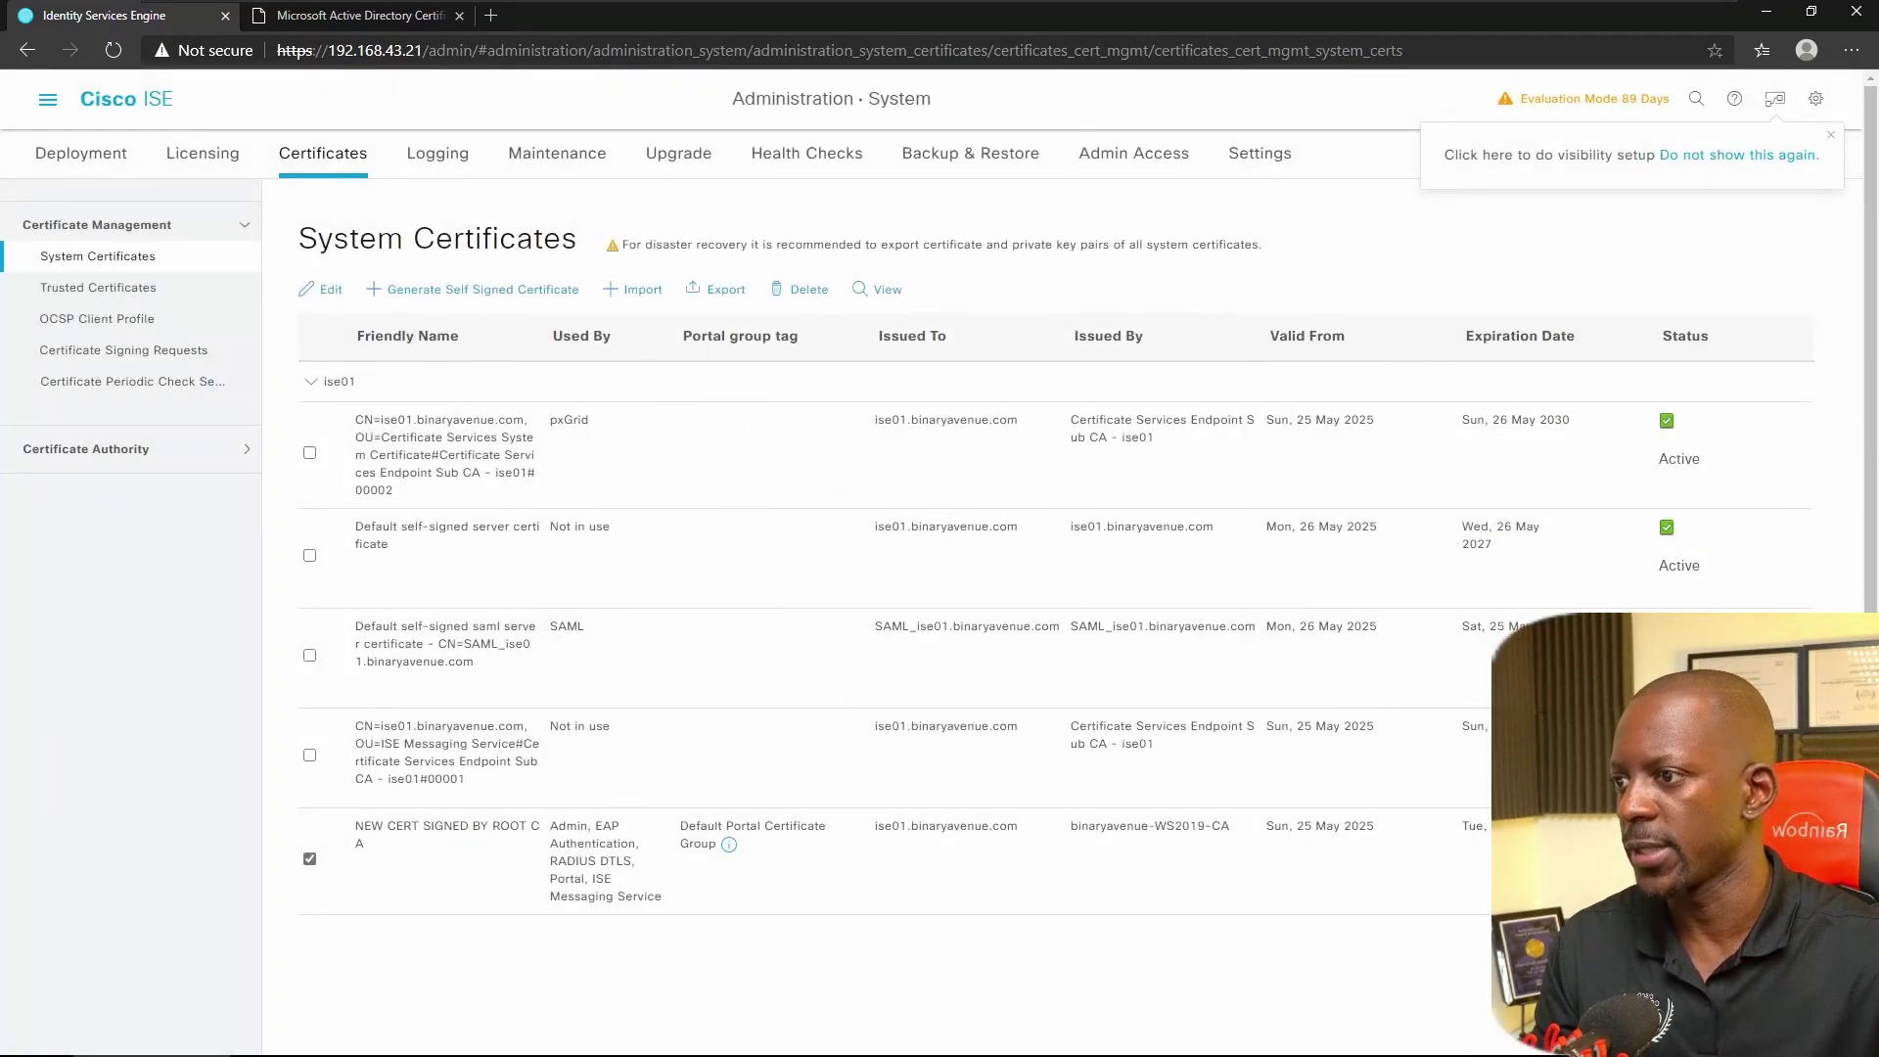